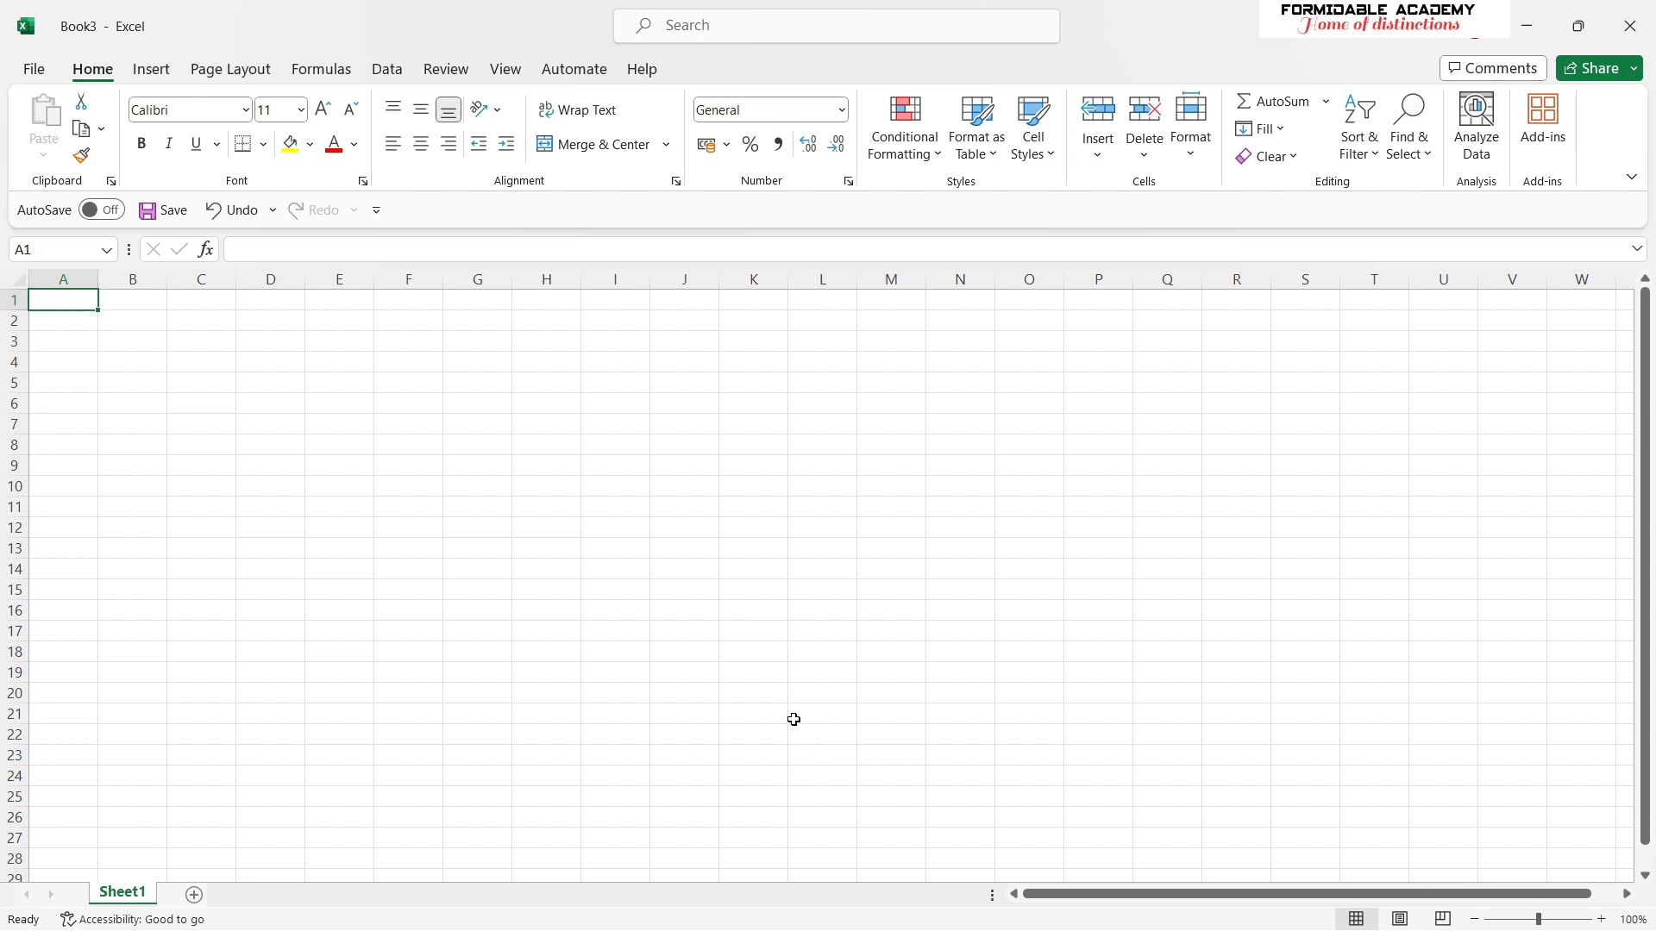
# Enter the number 2 in cell A1.
pyautogui.write('2')
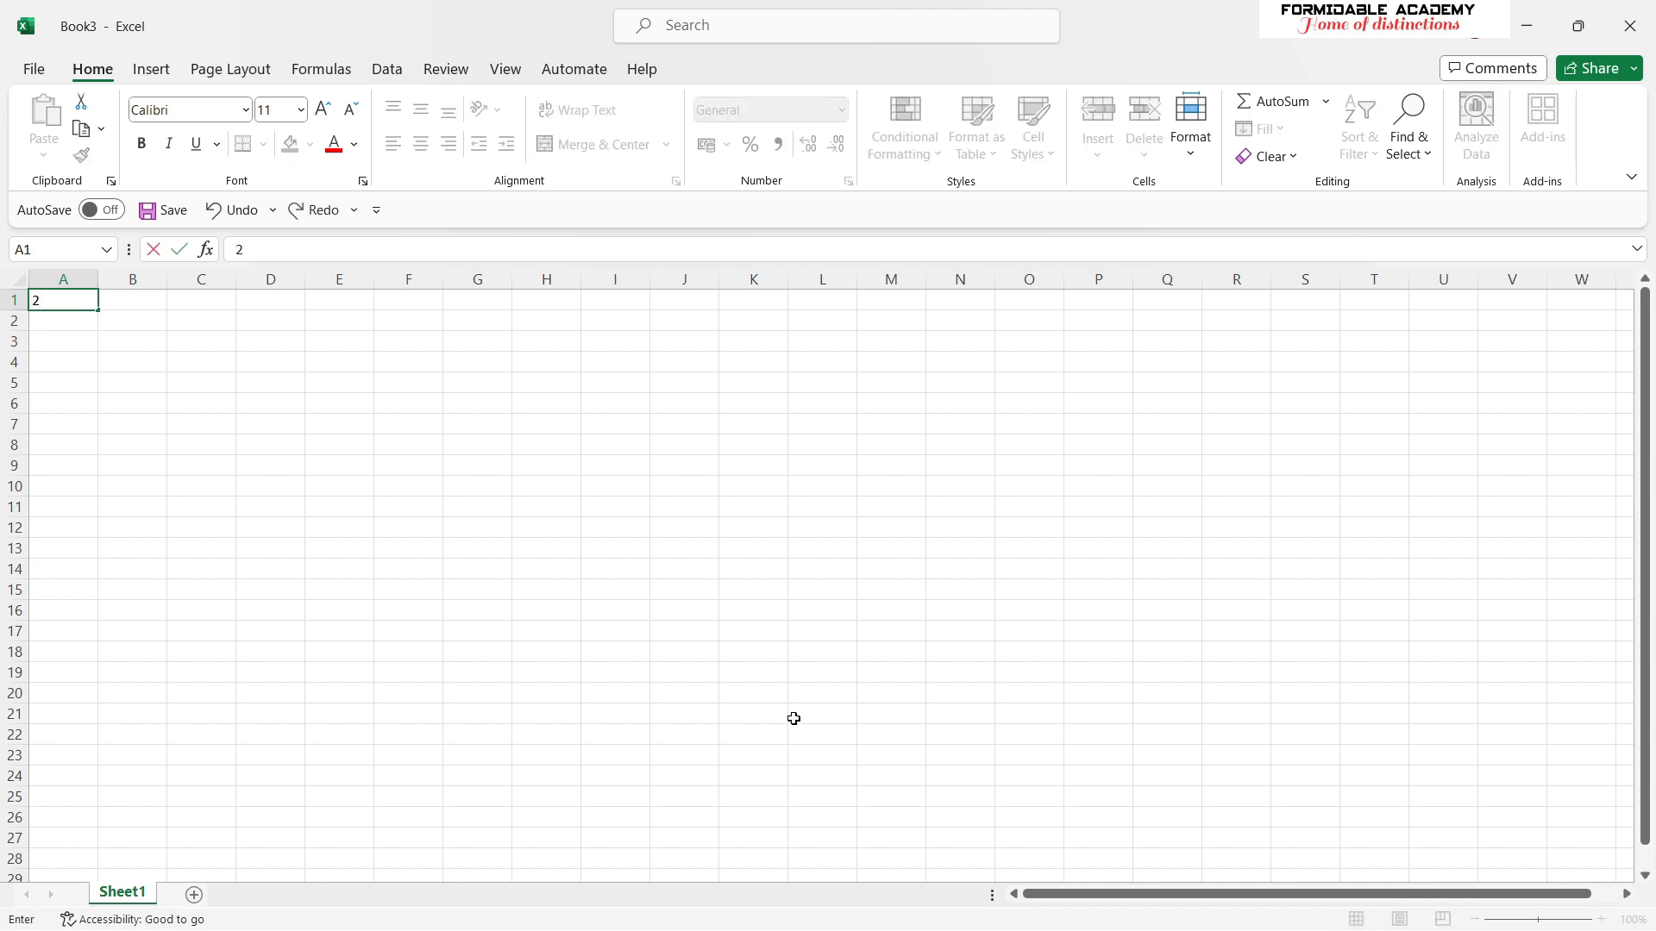
pyautogui.press('Return')
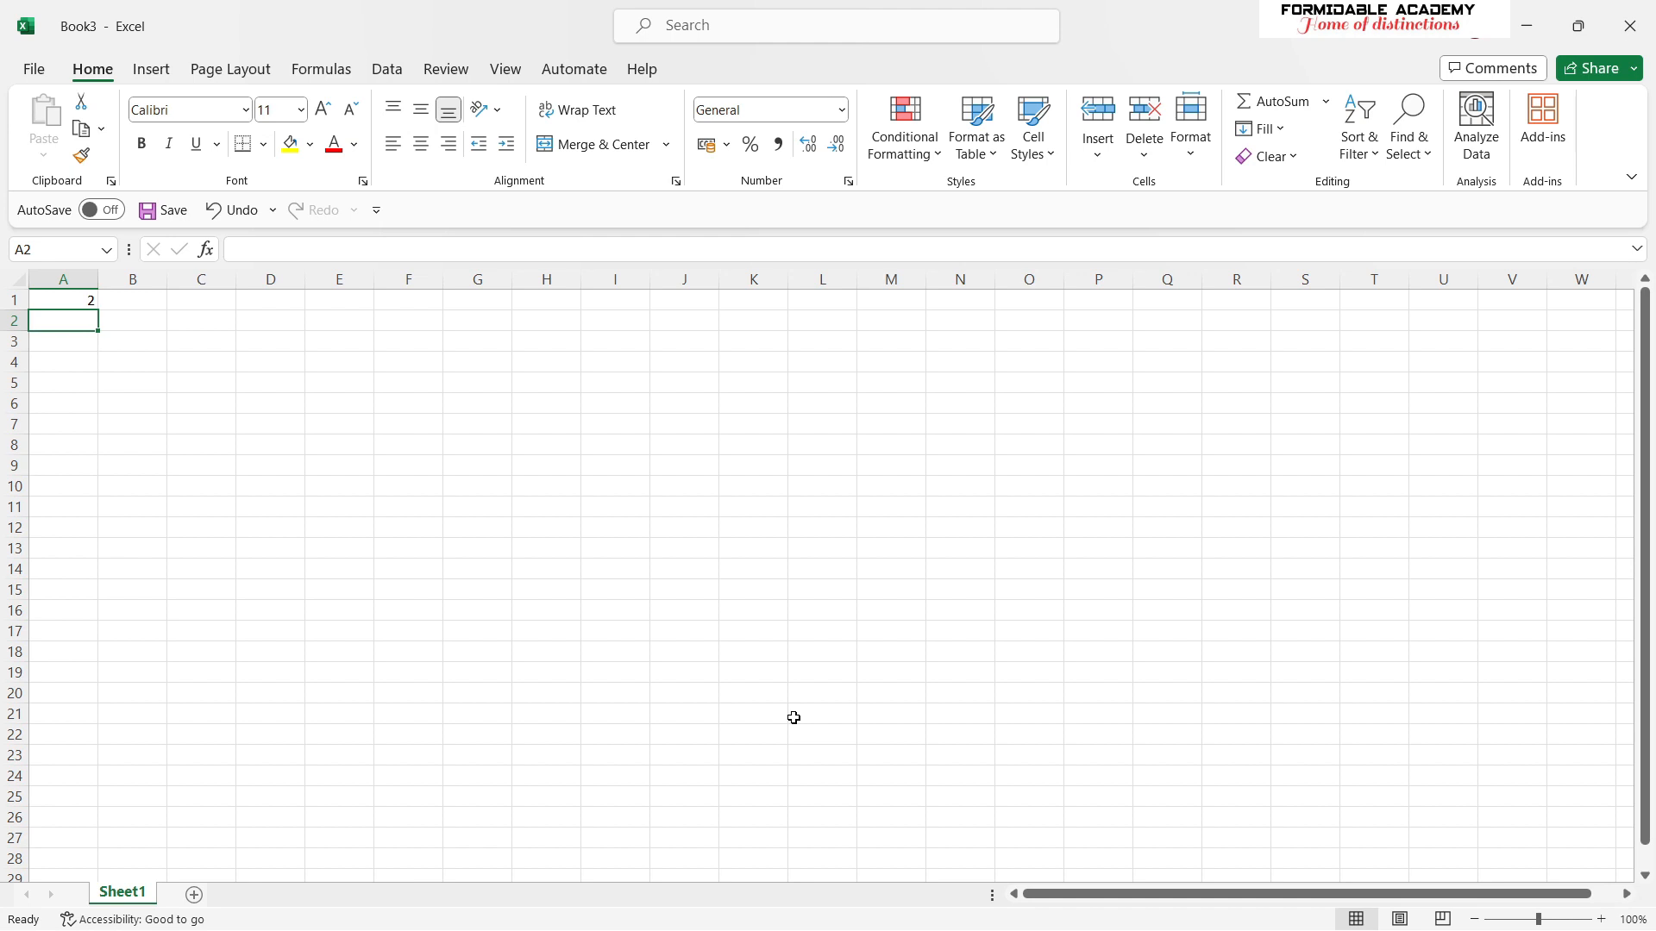
pyautogui.write('=')
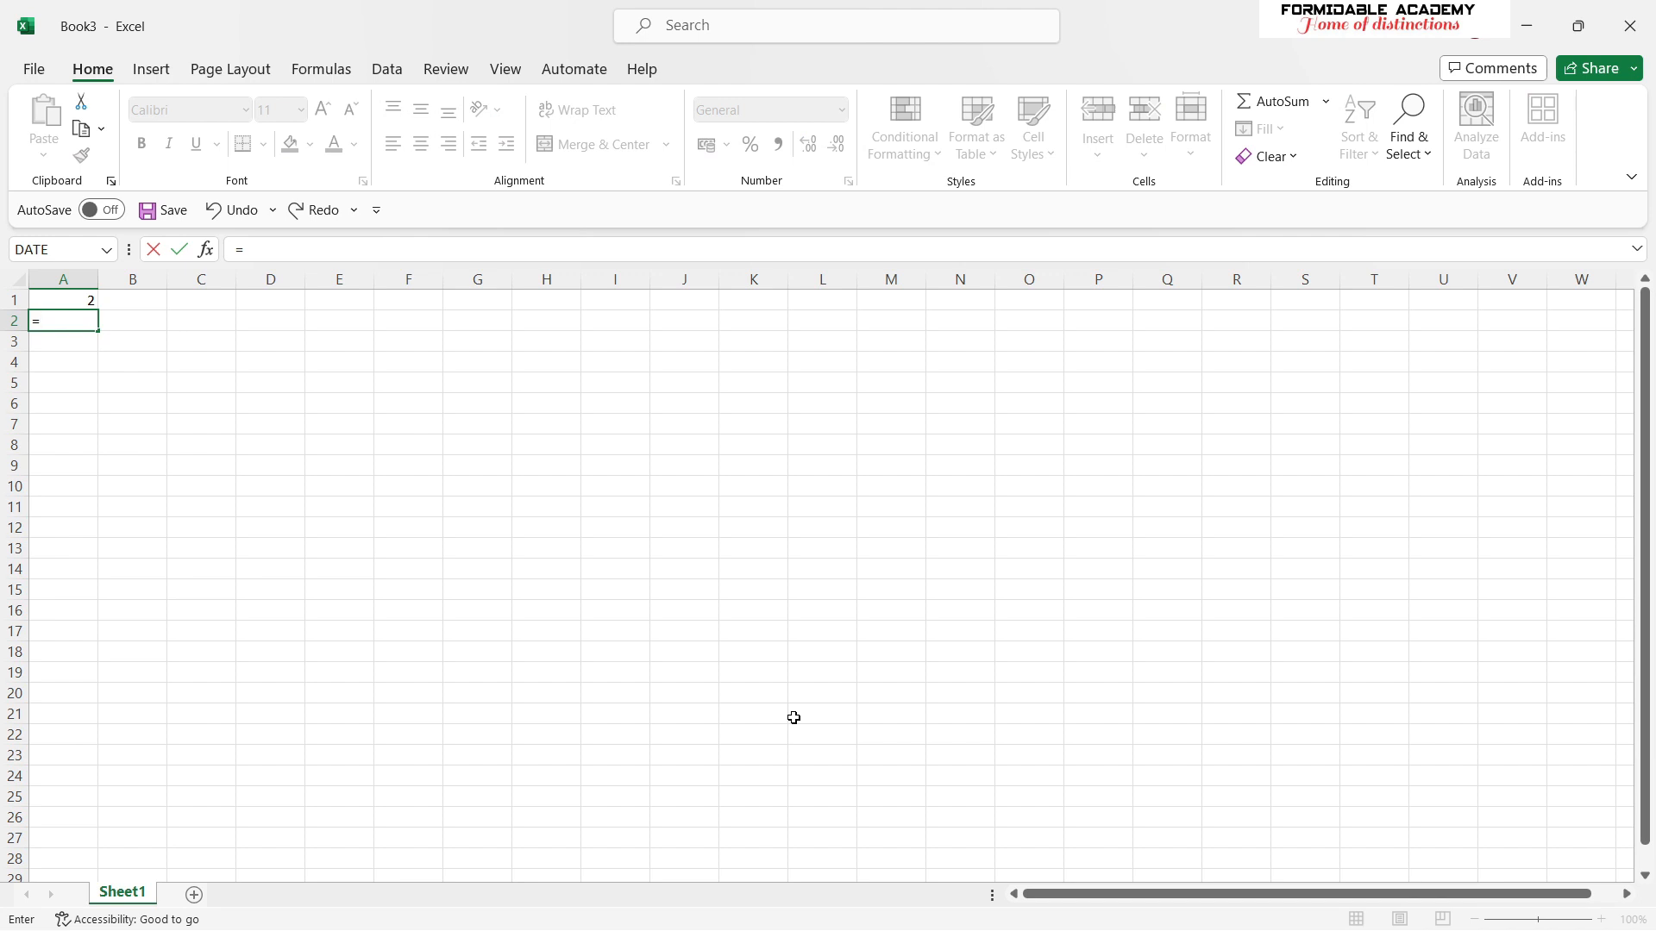
pyautogui.write('6+9')
pyautogui.press('Return')
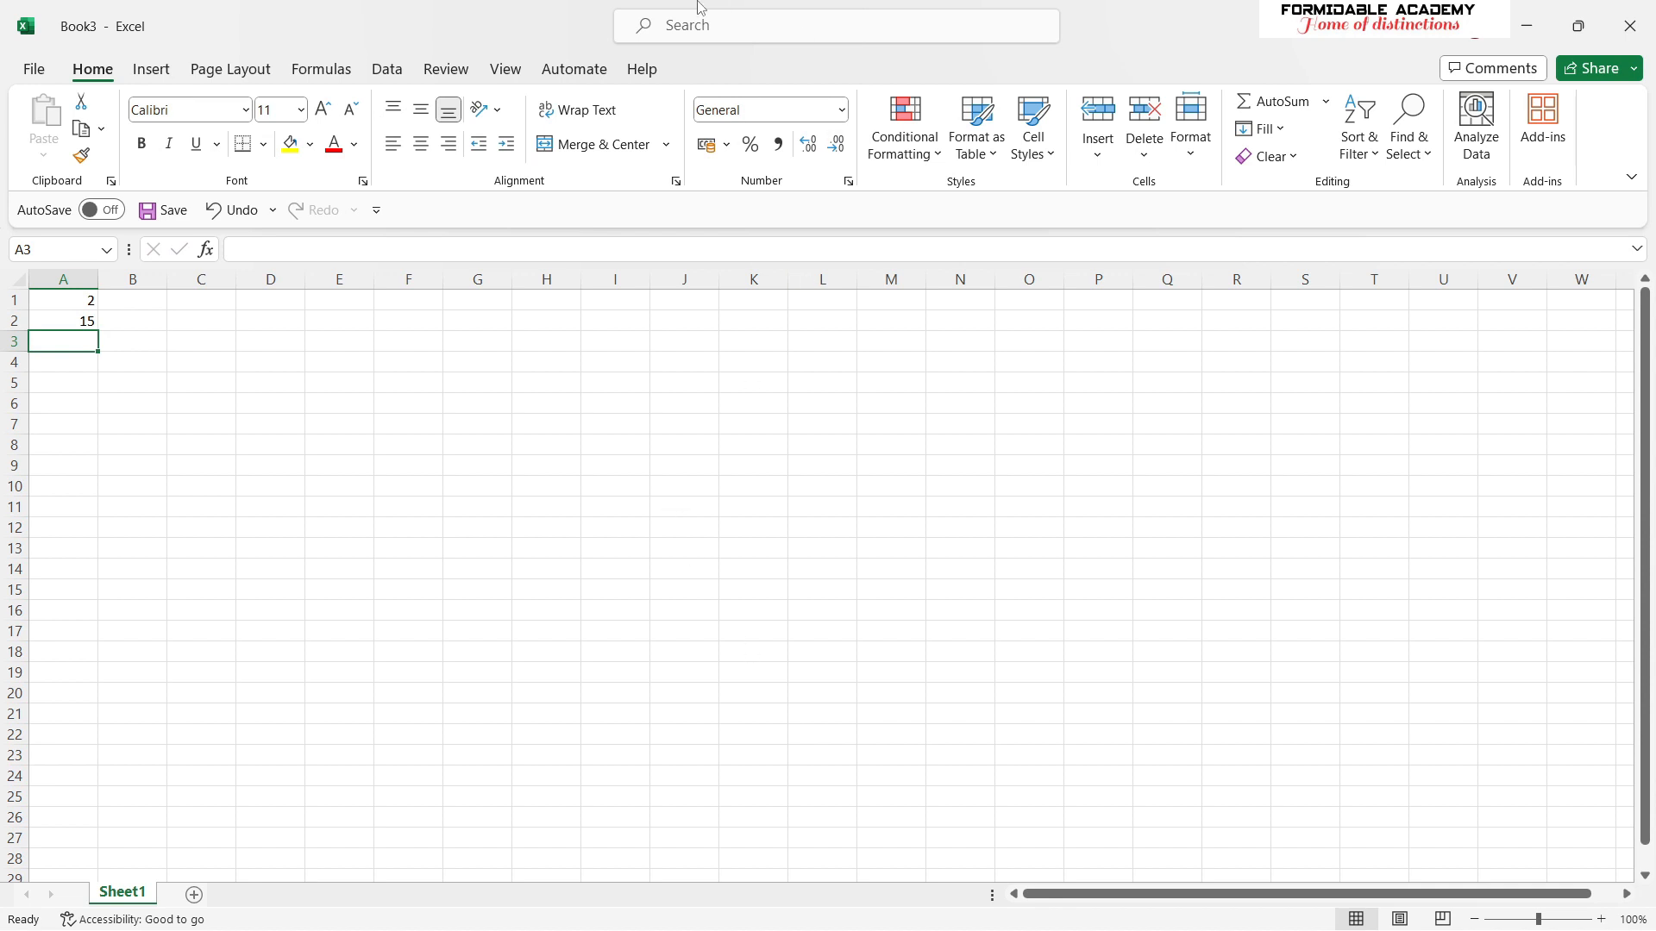
pyautogui.hotkey('ctrl', 'z')
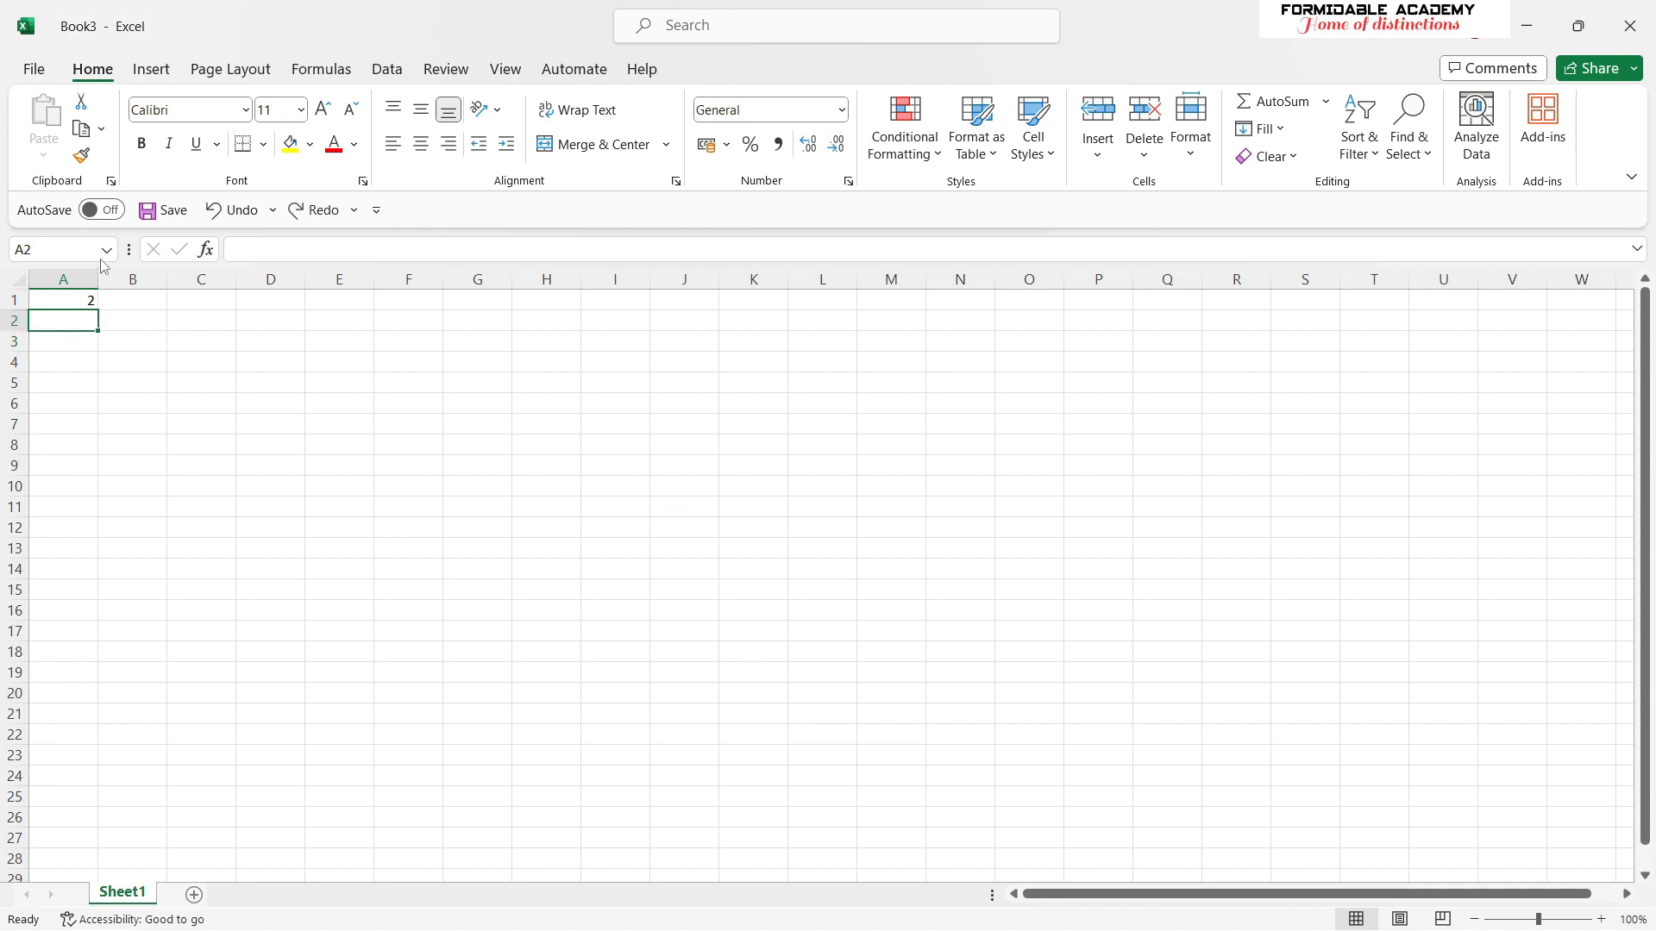
# Enter the formula =A1+2 in cell A2 and fill it down through A10.
pyautogui.write('=')
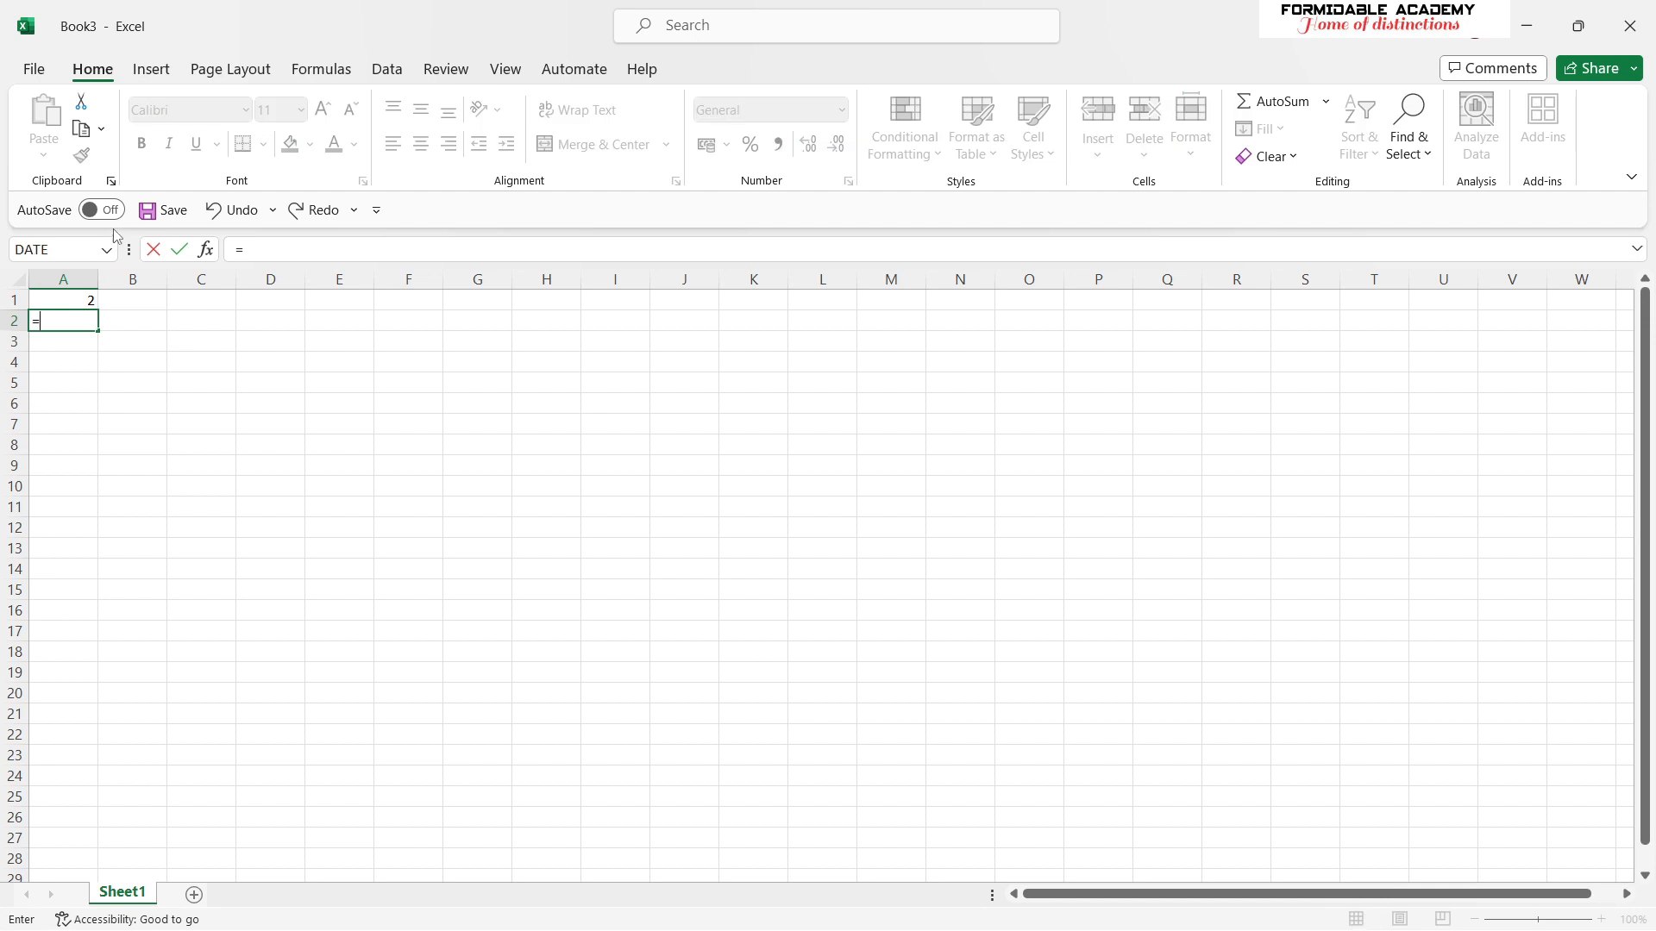
pyautogui.click(71, 298)
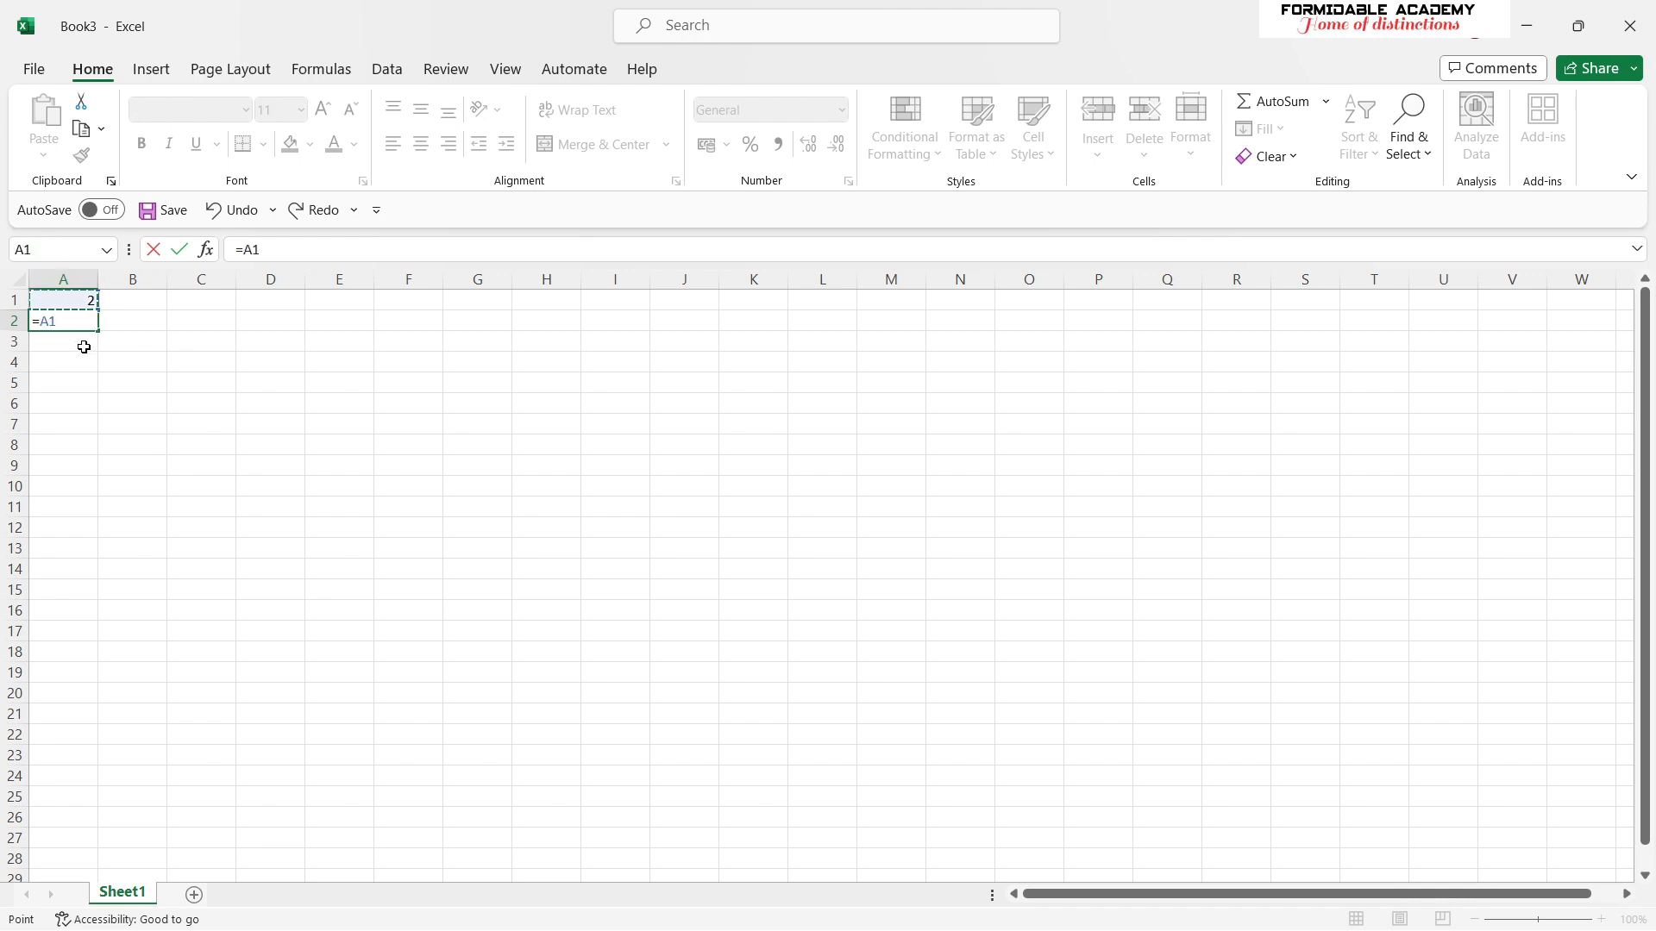
pyautogui.write('+2')
pyautogui.press('Return')
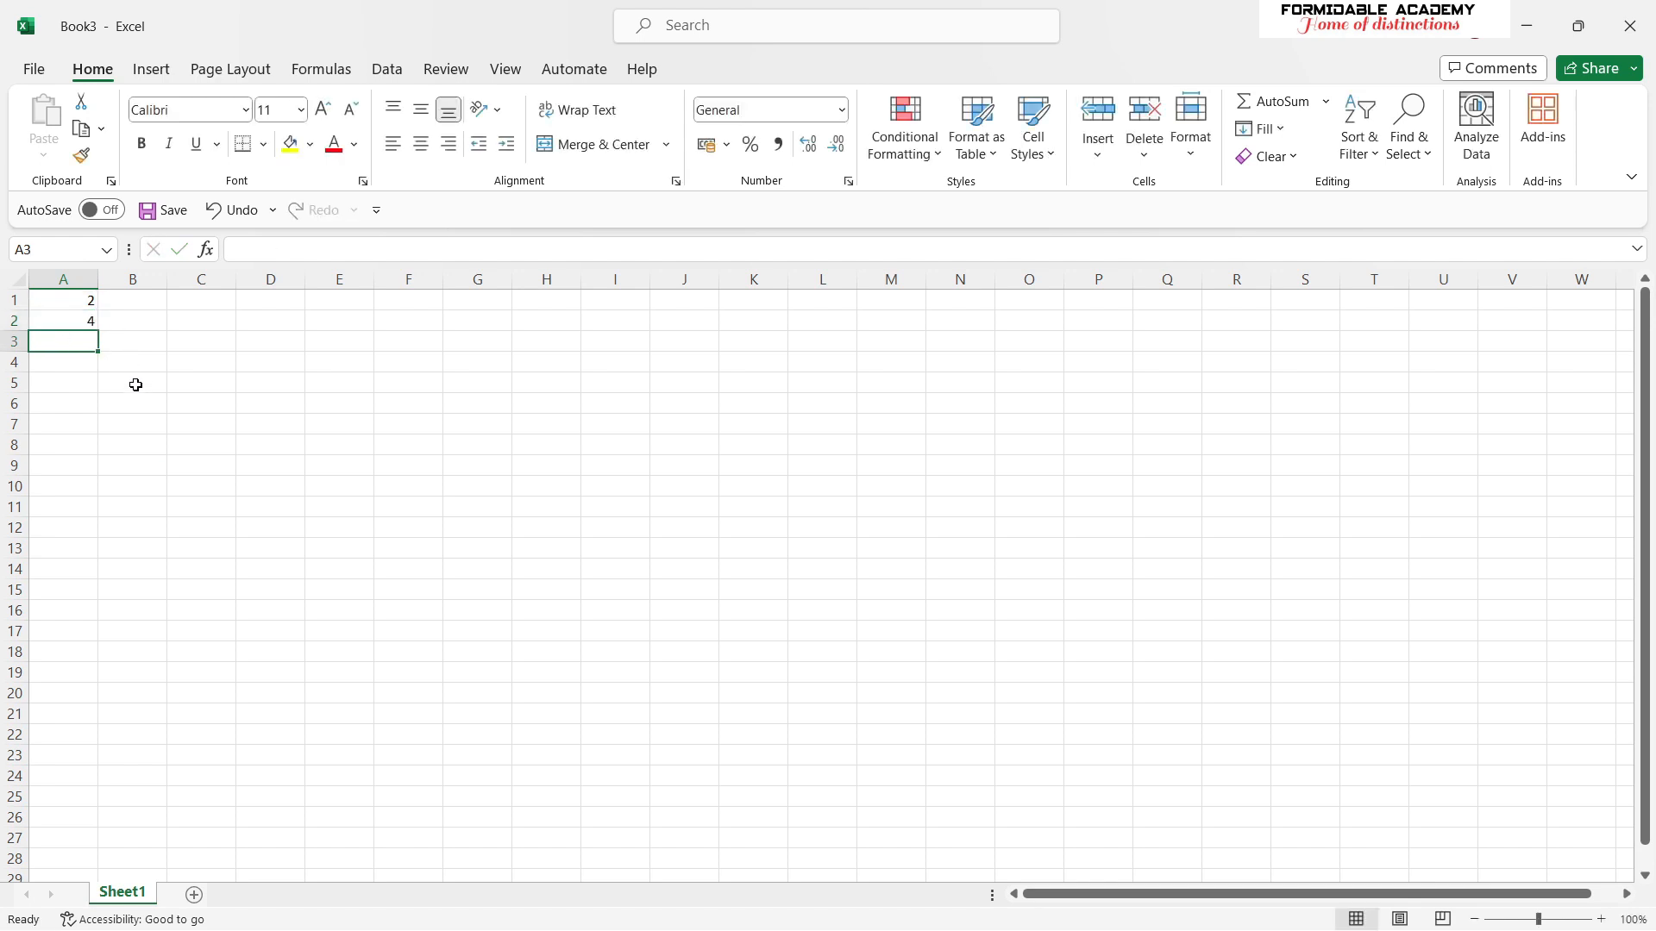
pyautogui.click(76, 324)
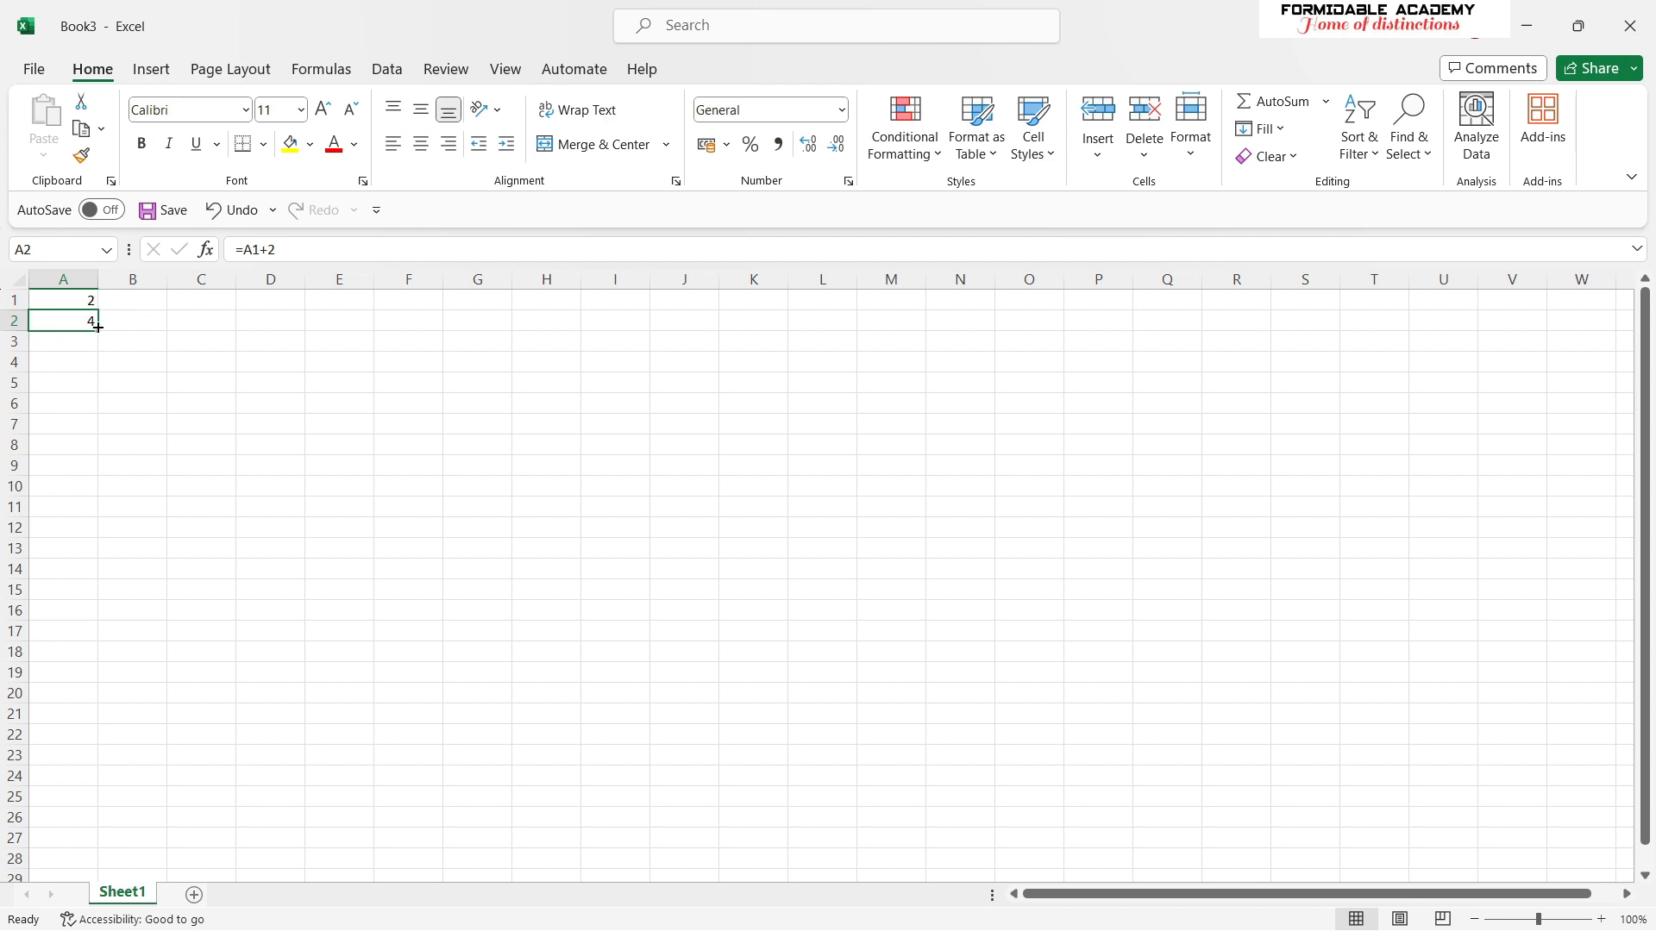
pyautogui.moveTo(97, 332); pyautogui.dragTo(98, 495)
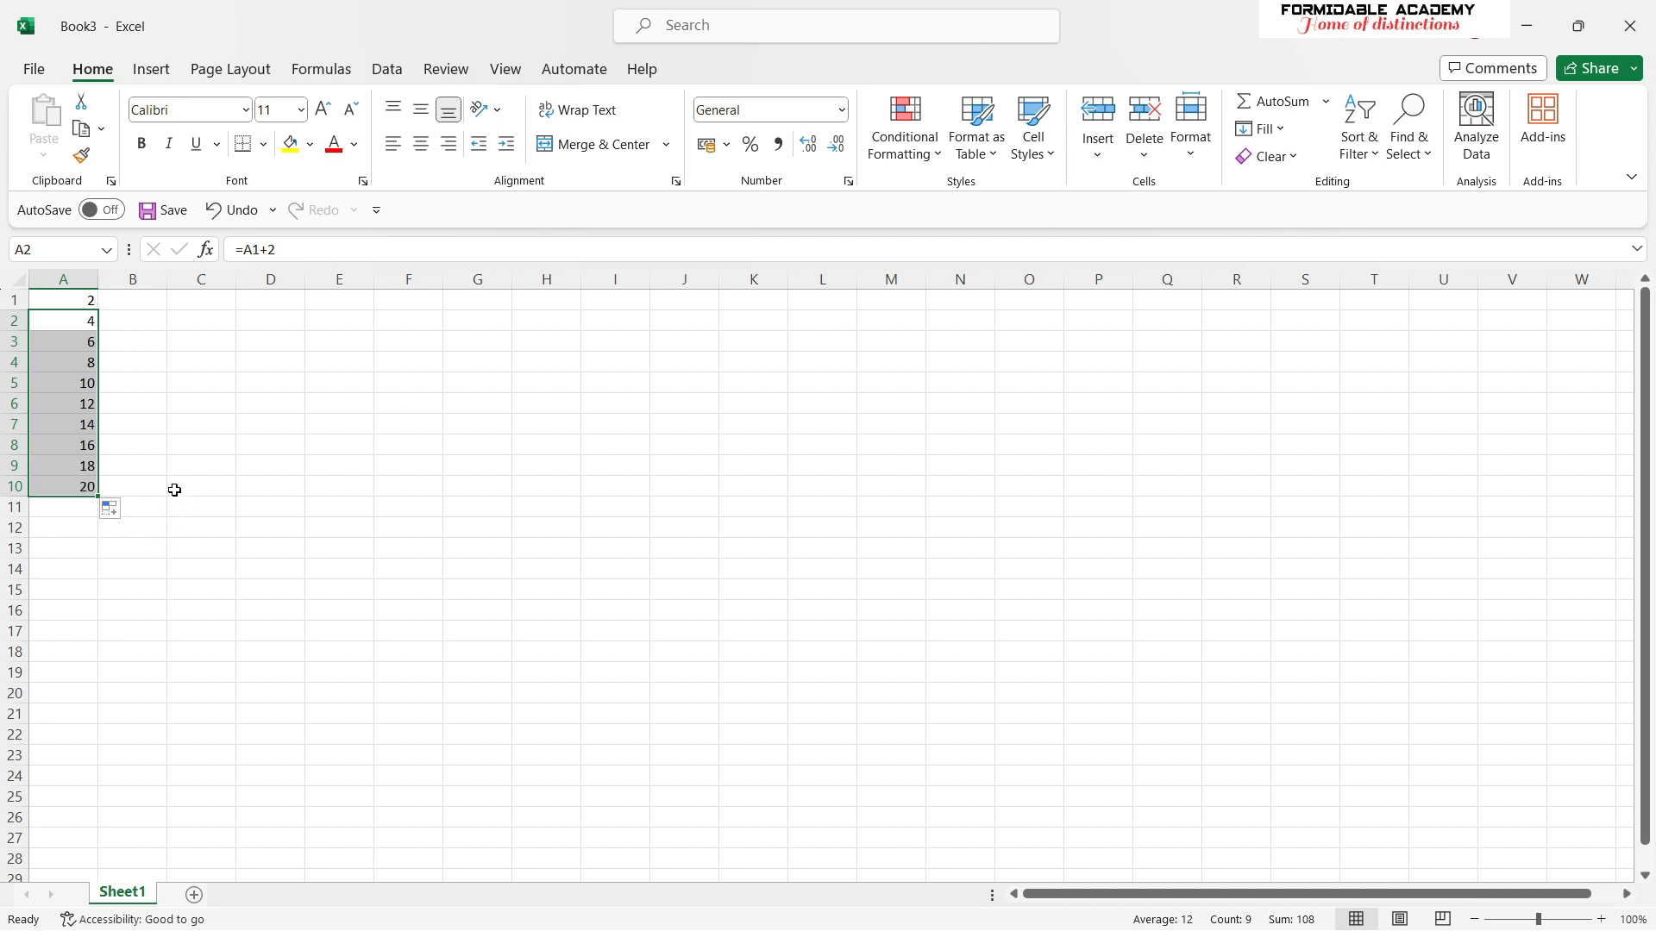
# Add up the values in A1:A10 with a SUM formula in cell A12.
pyautogui.click(126, 303)
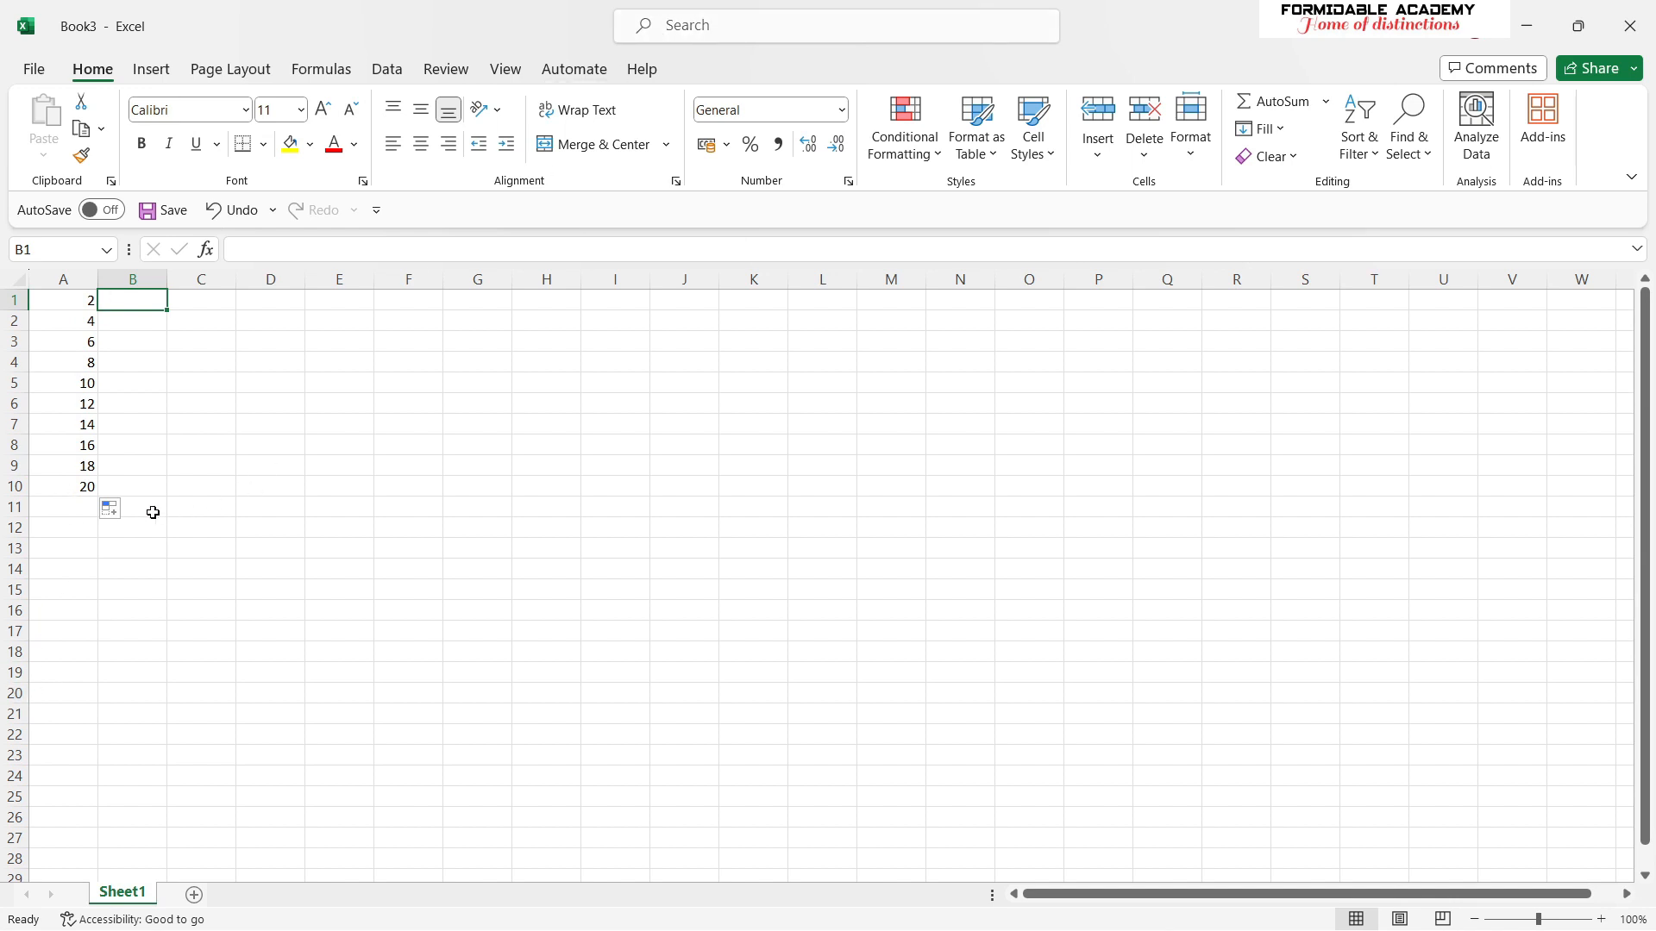
pyautogui.click(83, 525)
pyautogui.write('=')
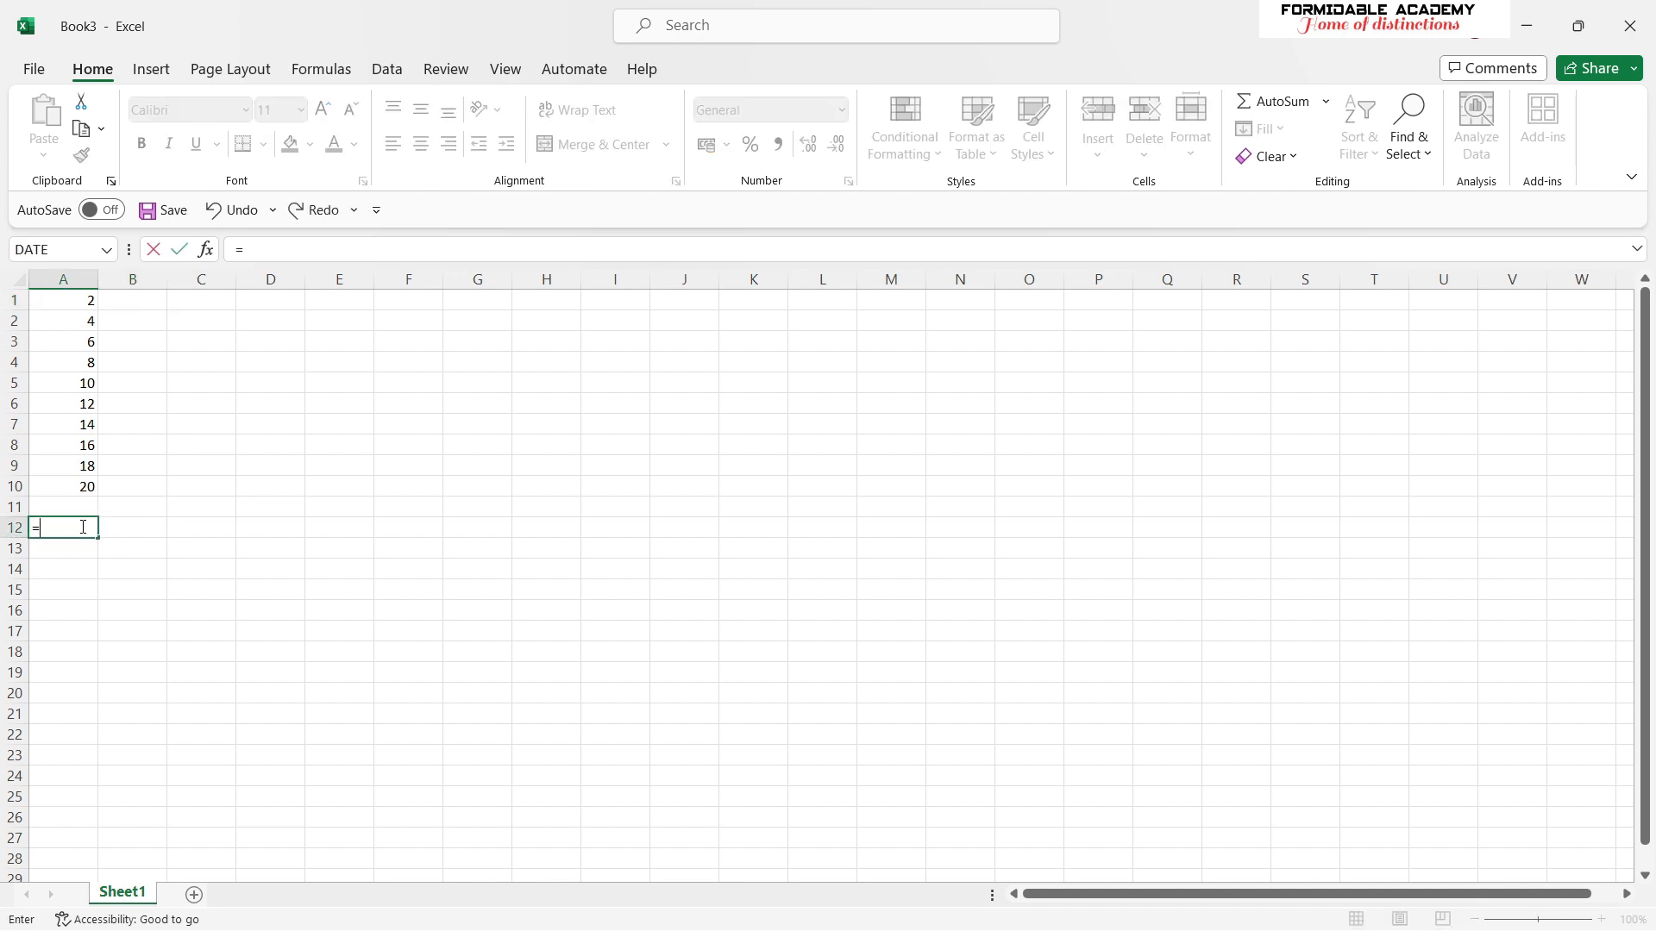
pyautogui.write('sum')
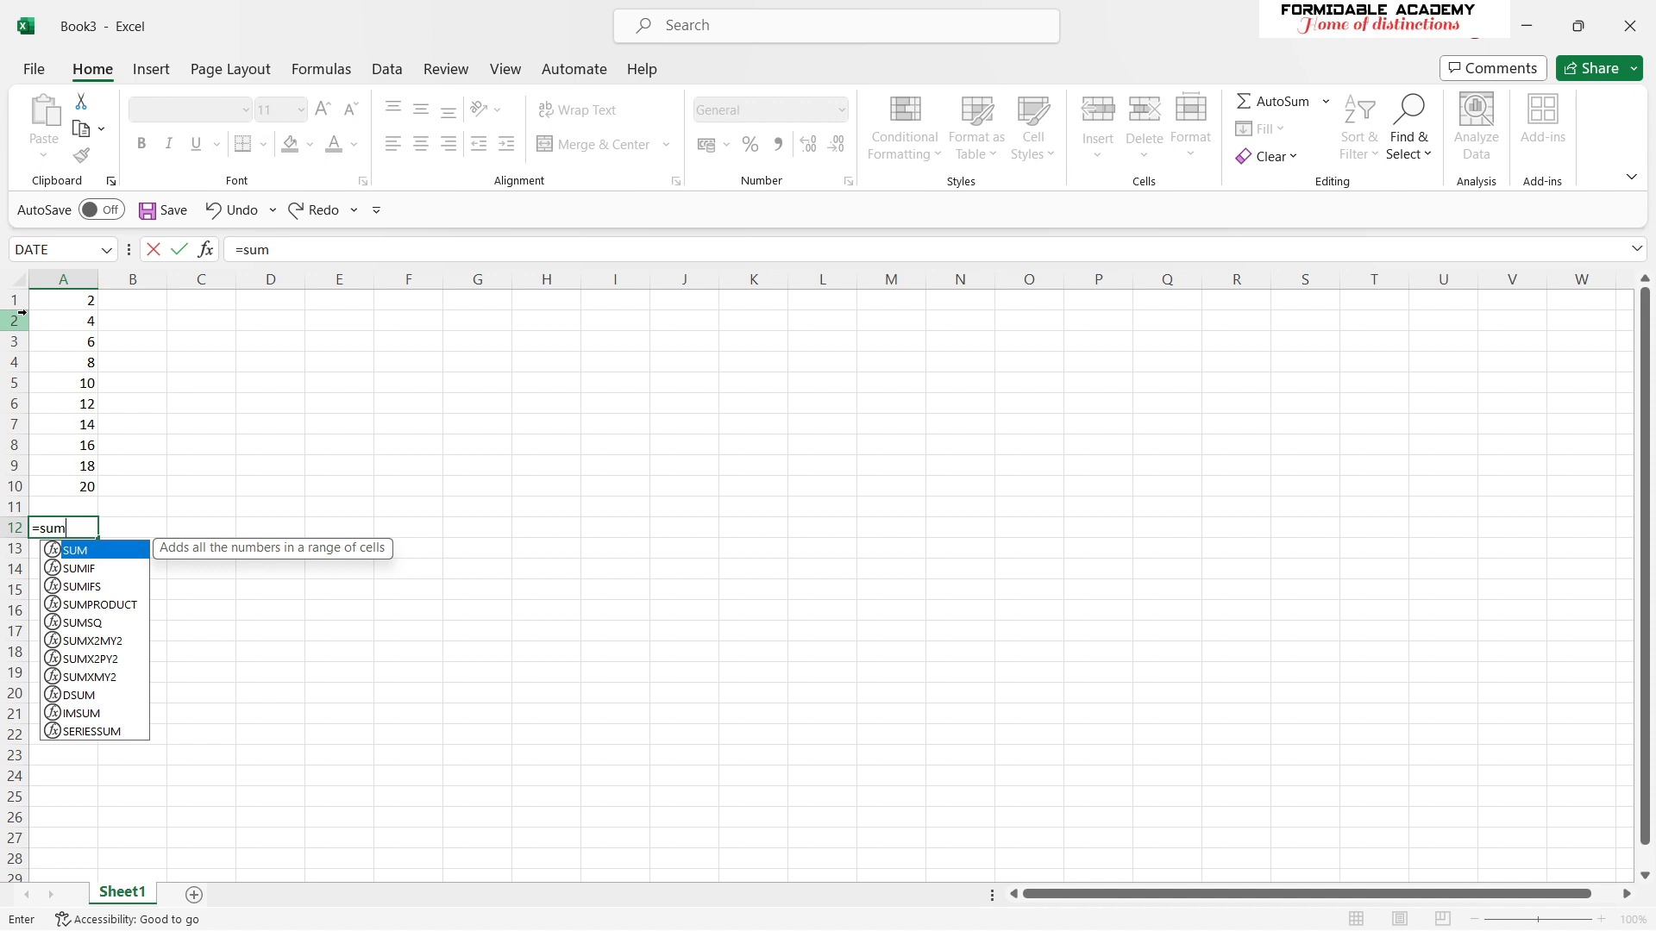
pyautogui.write('(')
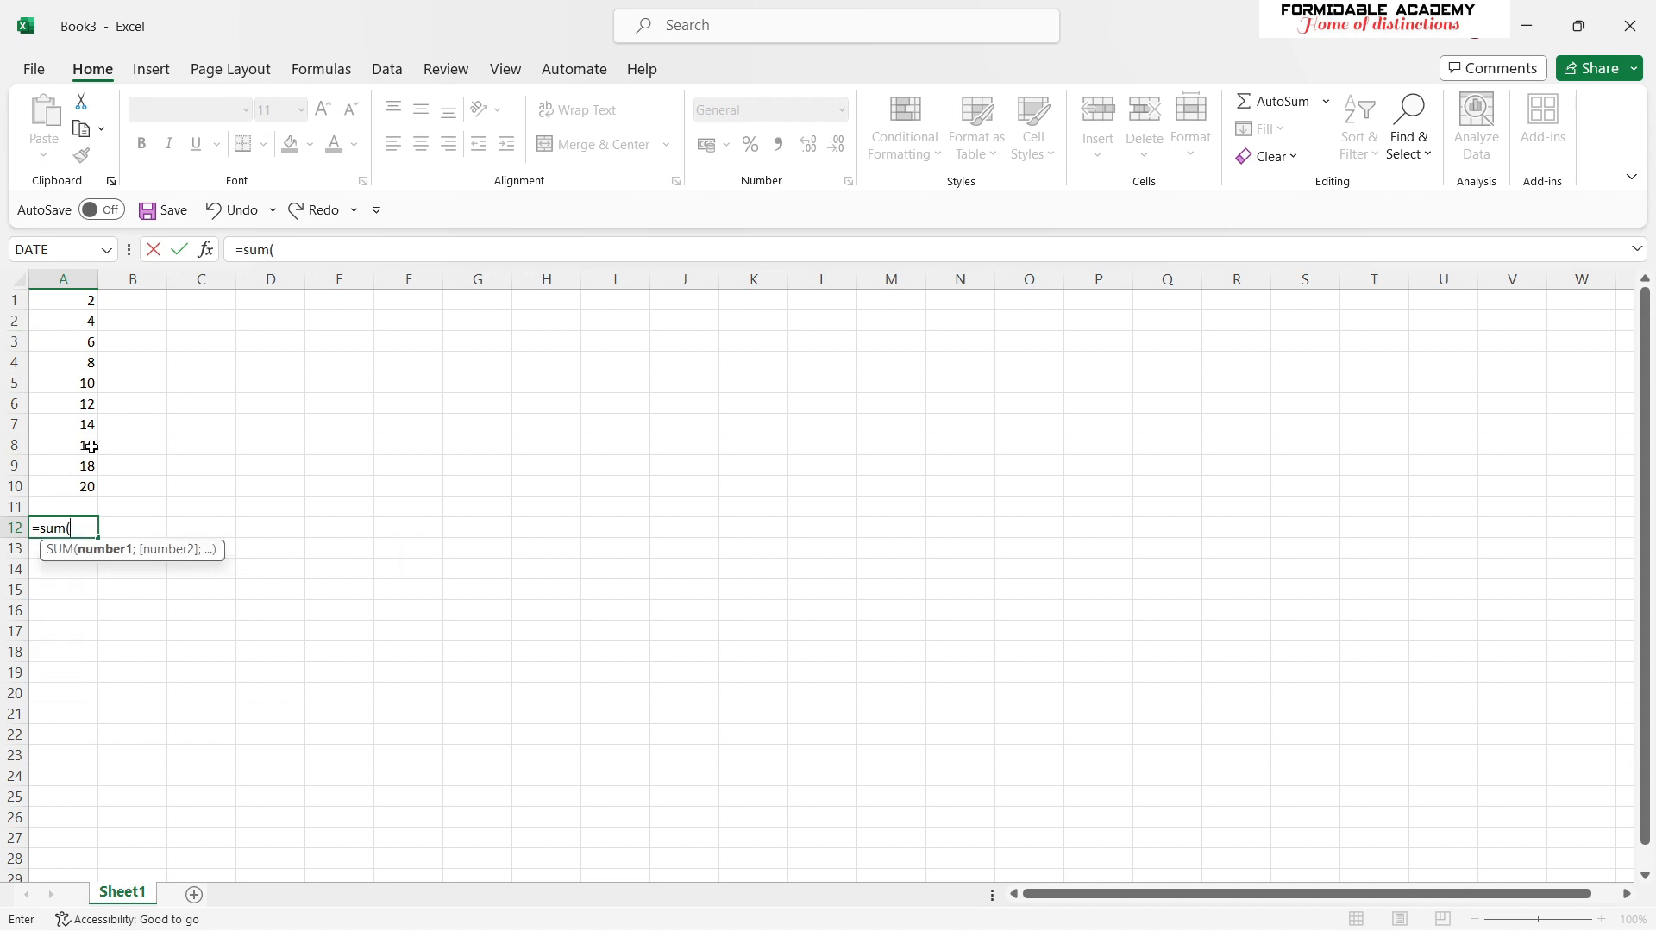
pyautogui.moveTo(91, 488); pyautogui.dragTo(73, 321)
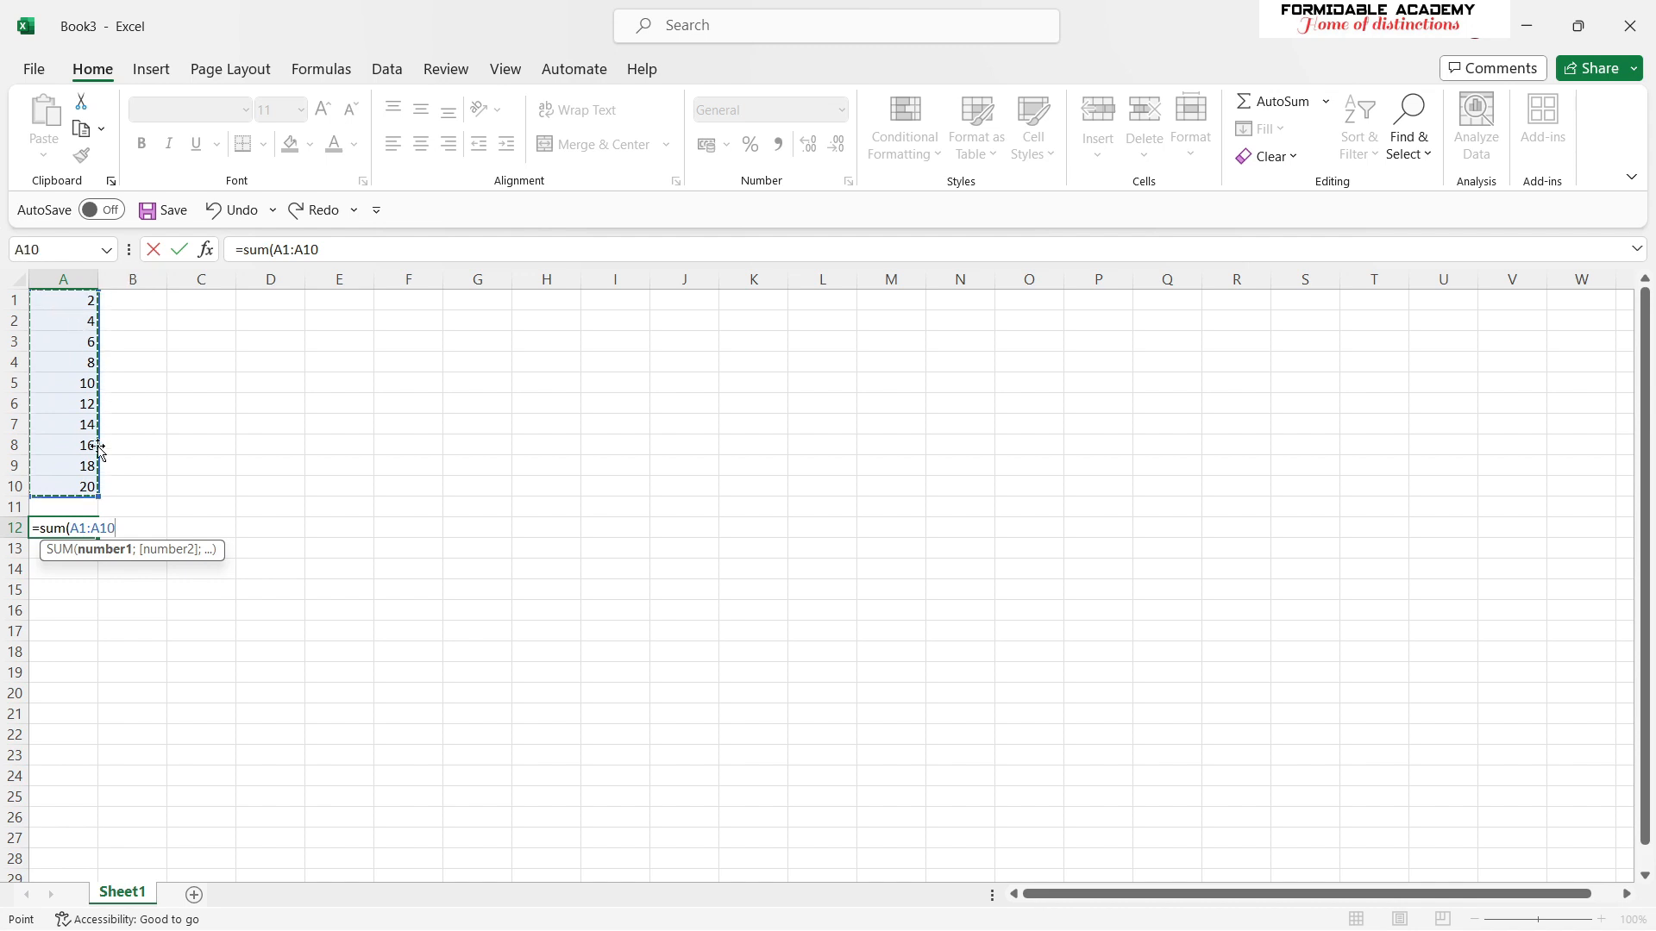
pyautogui.write(')')
pyautogui.press('Return')
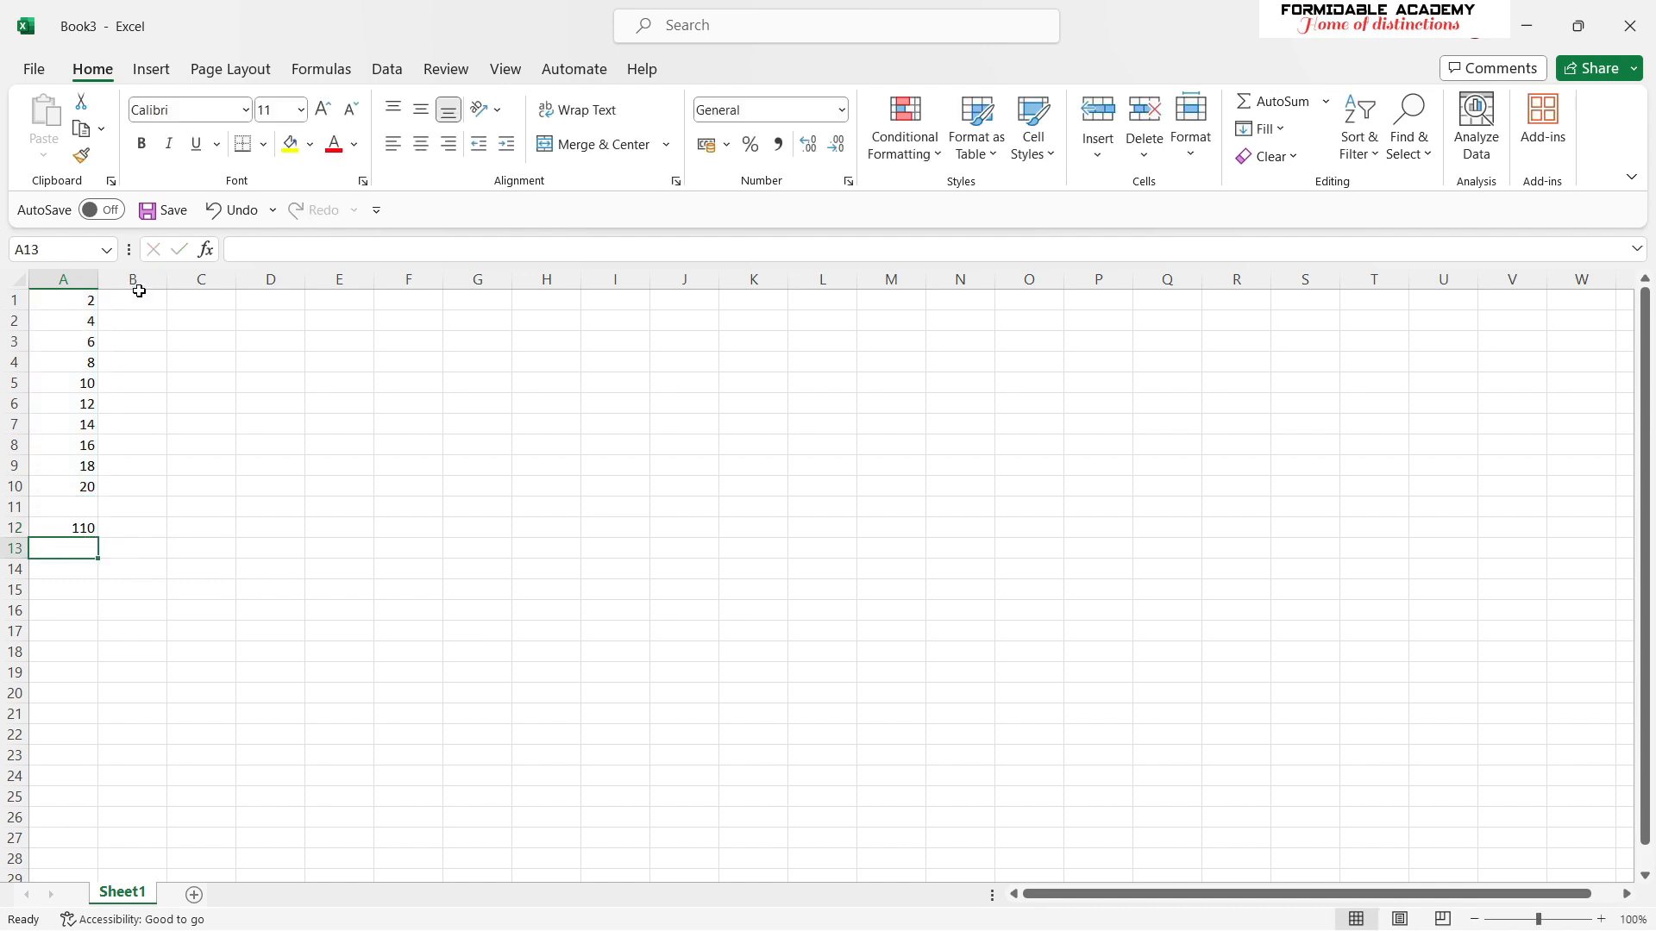
# Get the smallest value of A1:A10 with a MIN formula in cell B12.
pyautogui.click(140, 530)
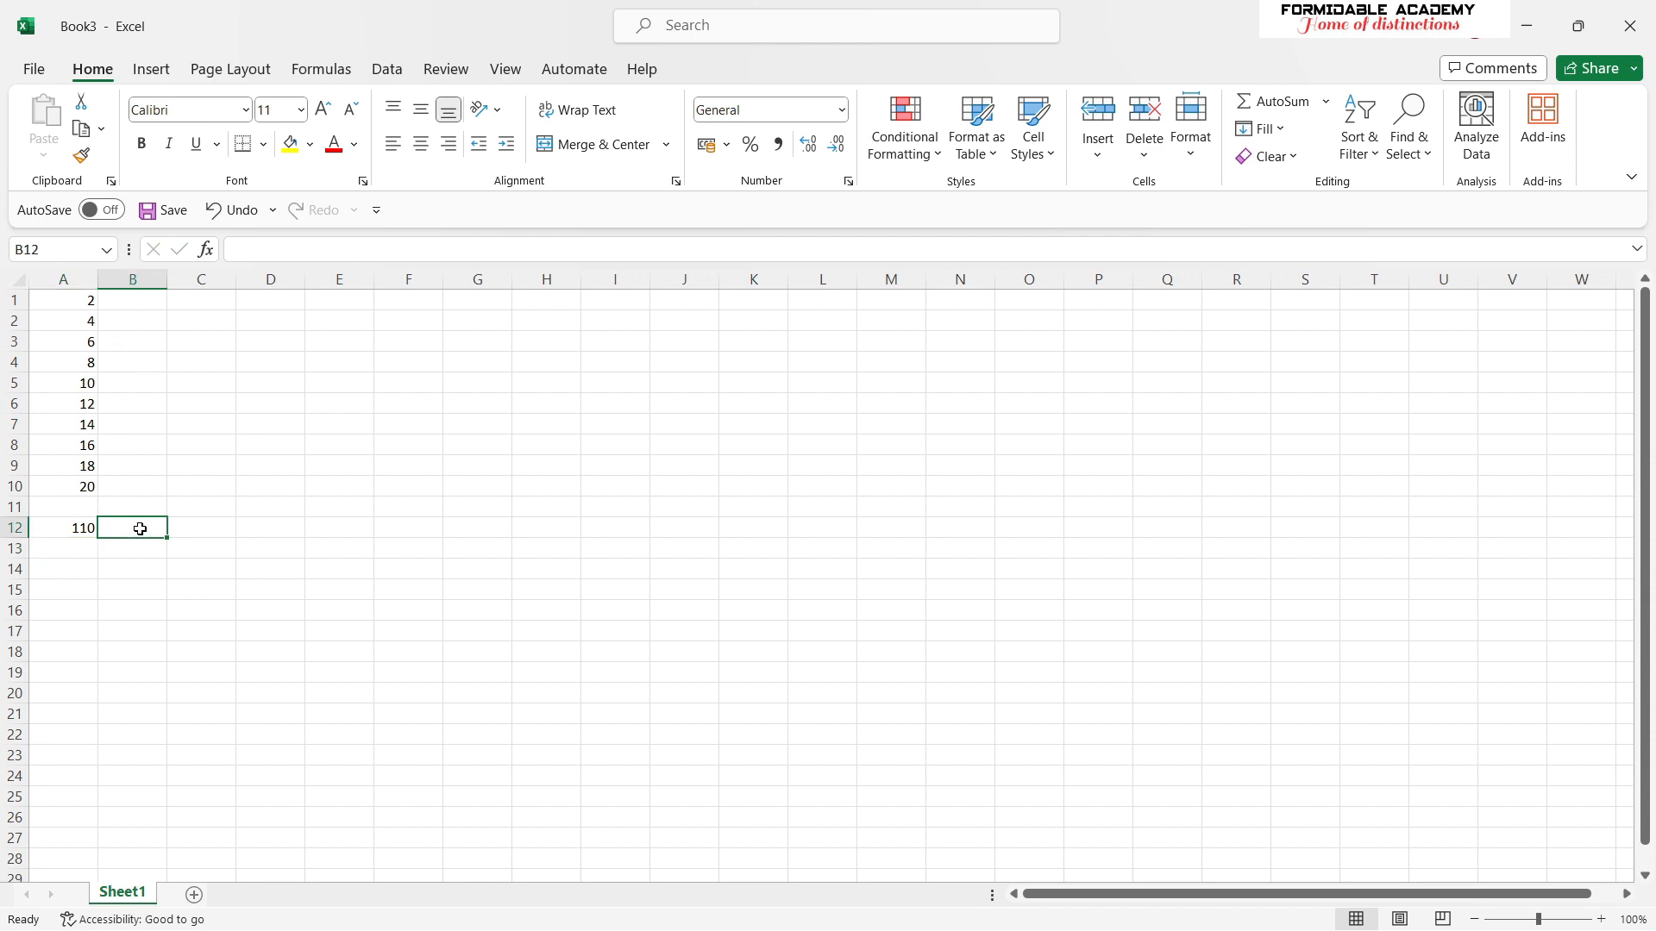
pyautogui.write('= min')
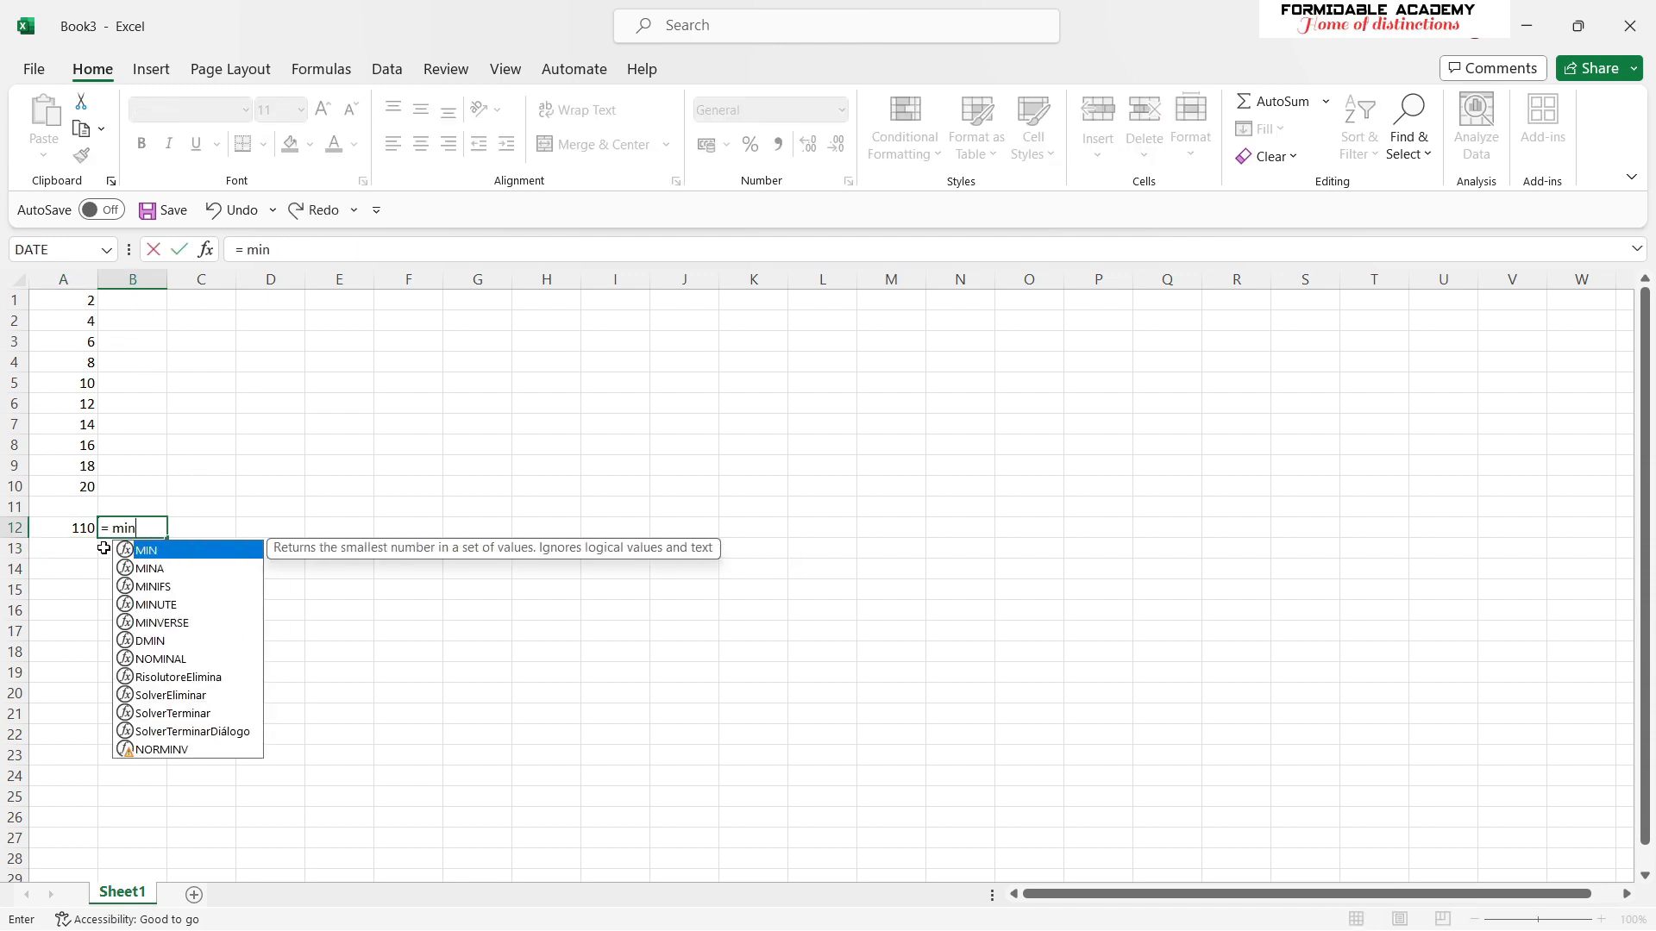
pyautogui.write('(')
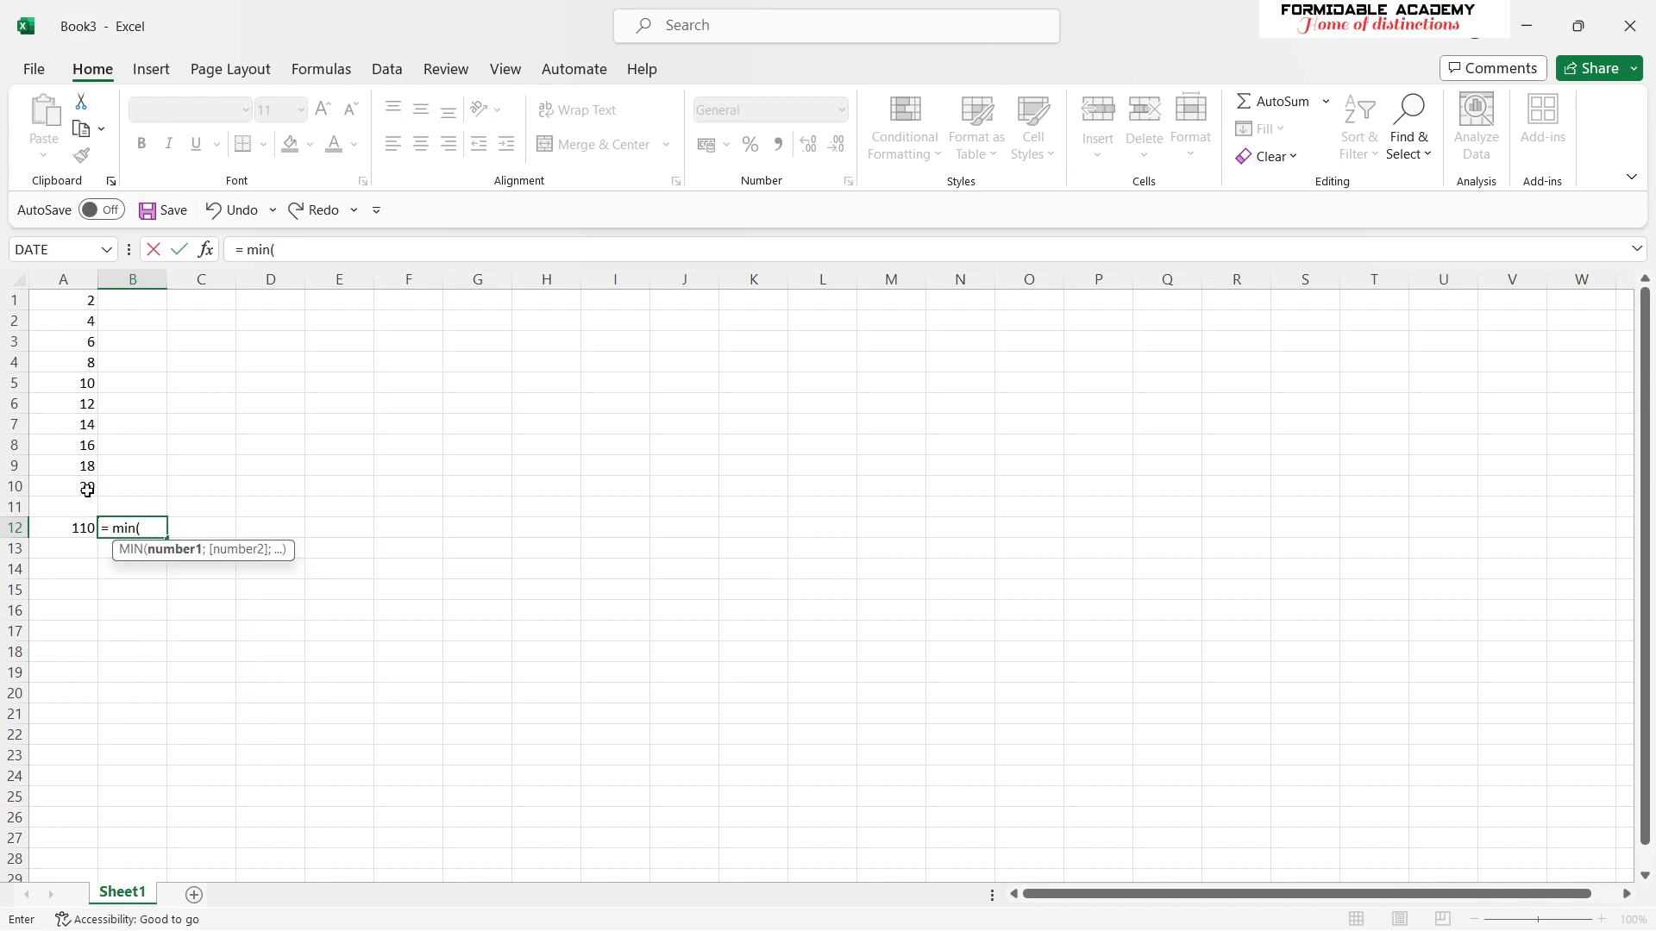
pyautogui.moveTo(84, 486); pyautogui.dragTo(68, 311)
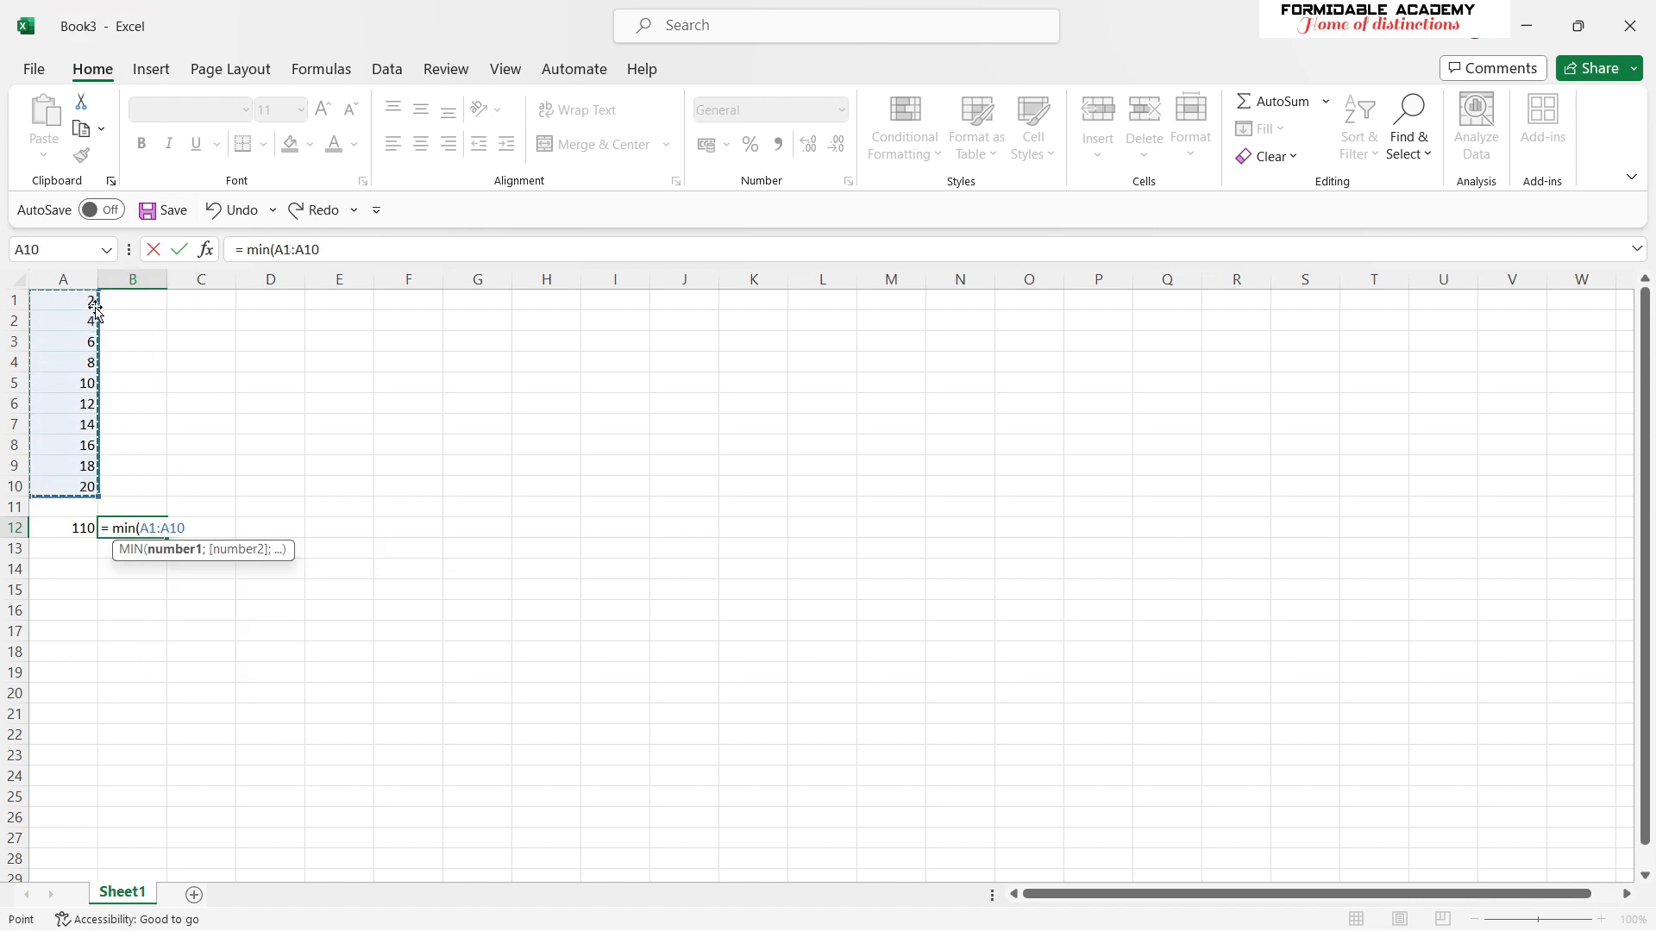
pyautogui.press('Return')
# Get the largest value of A1:A10 with a MAX formula in cell C12.
pyautogui.click(192, 527)
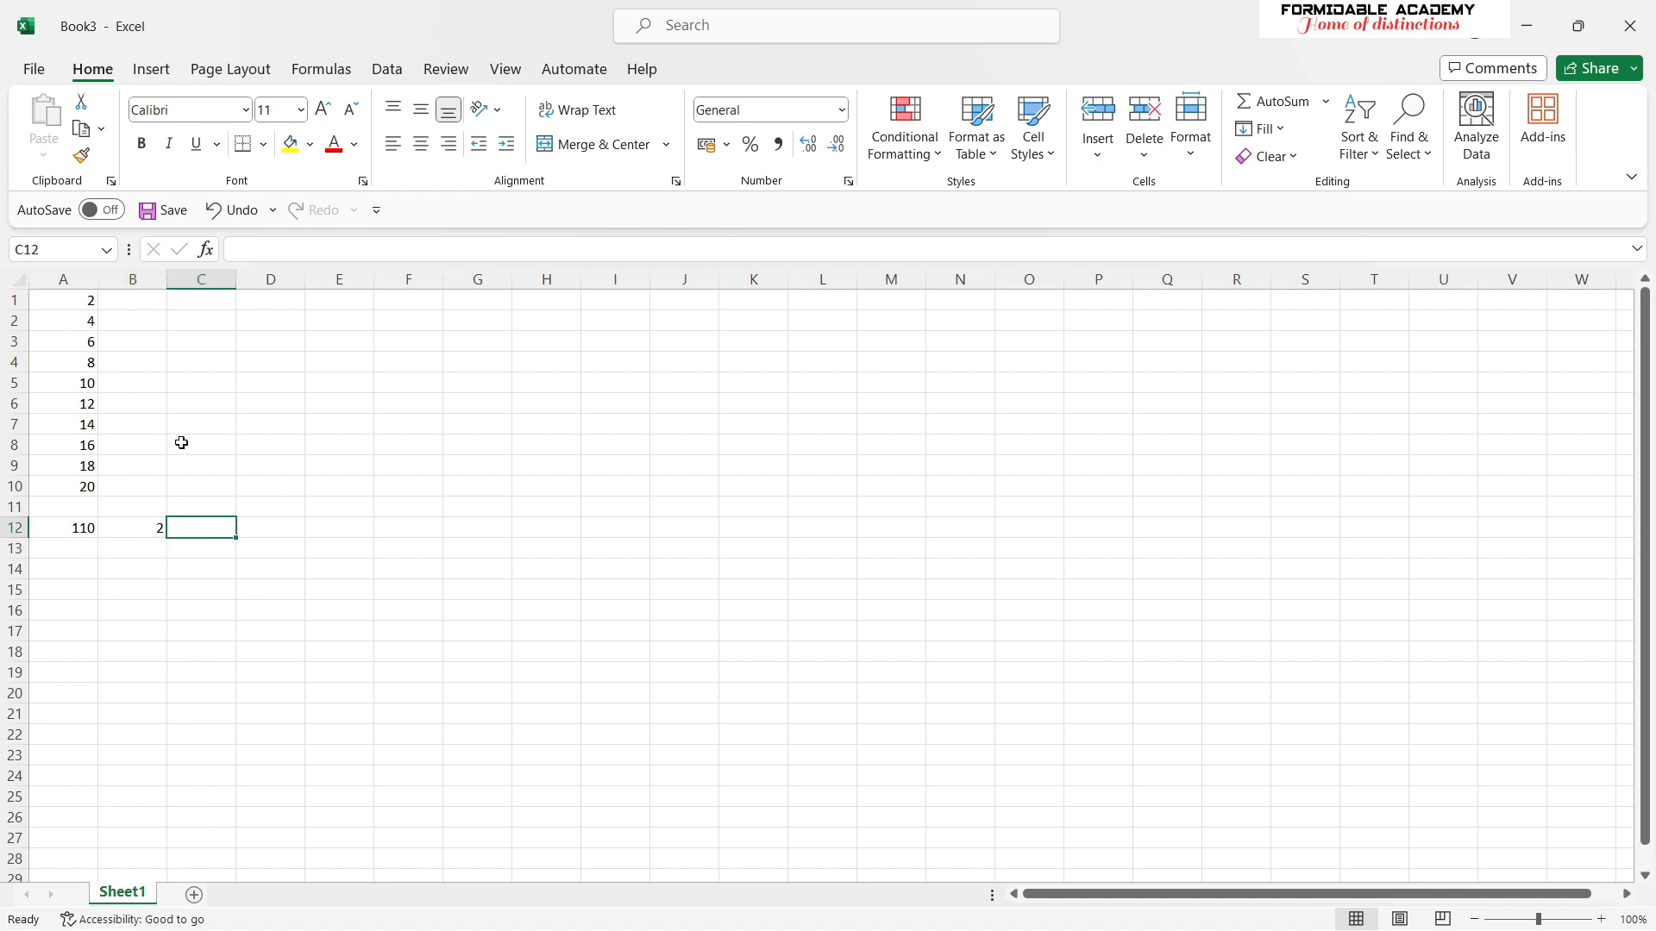
pyautogui.write('= max')
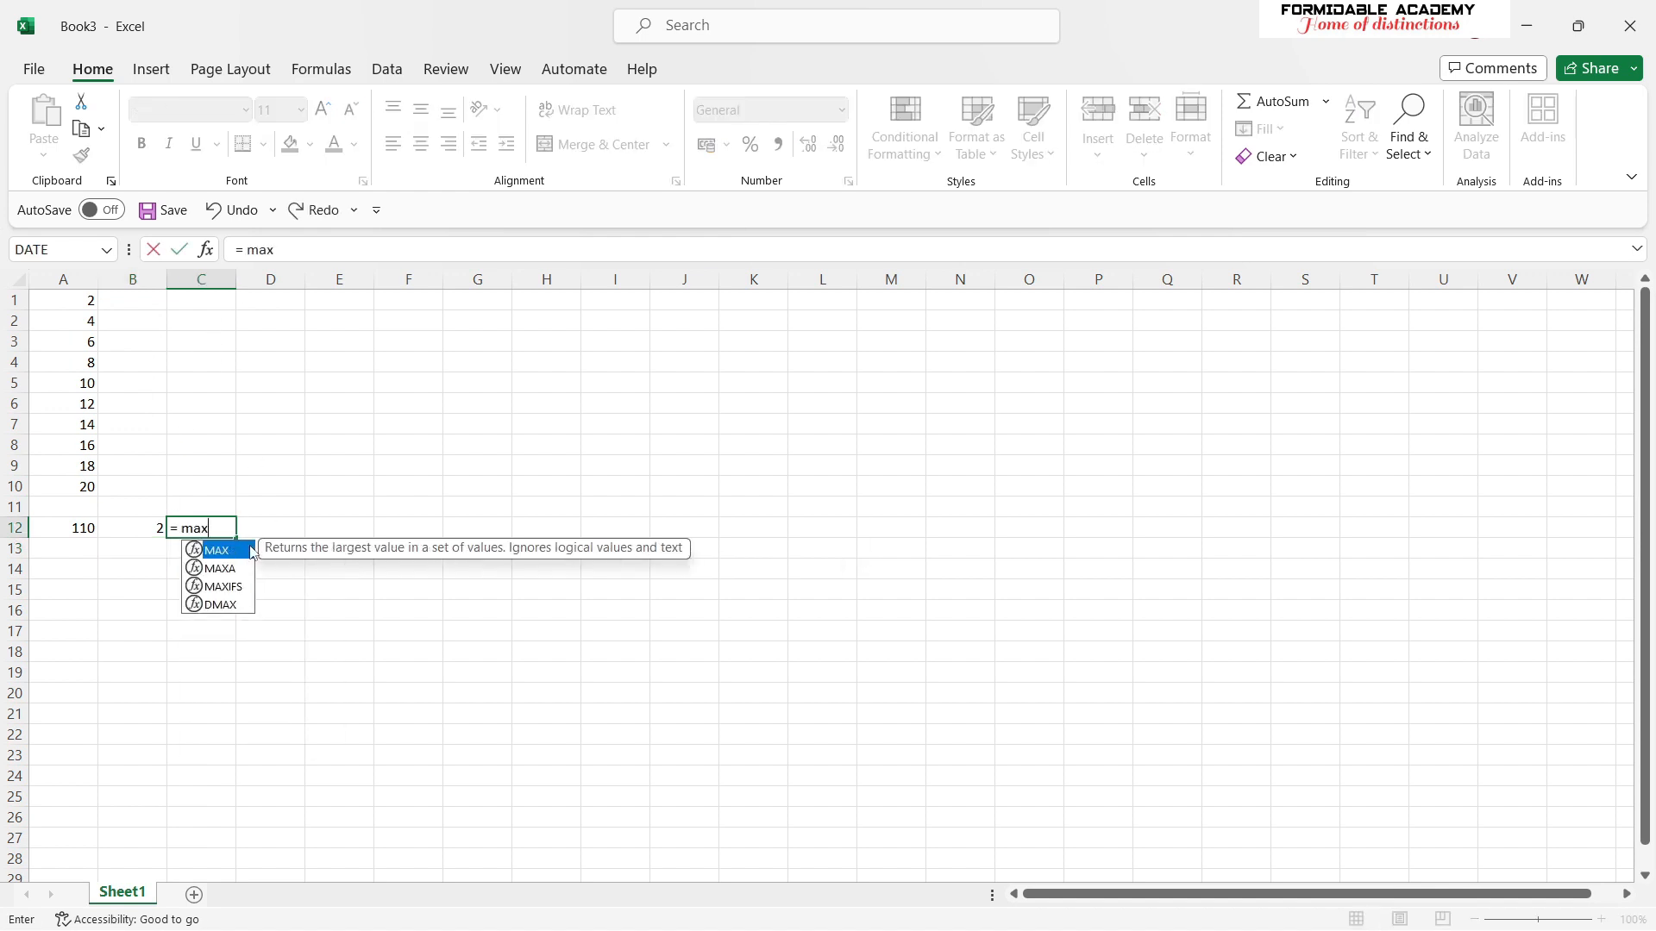
pyautogui.doubleClick(253, 555)
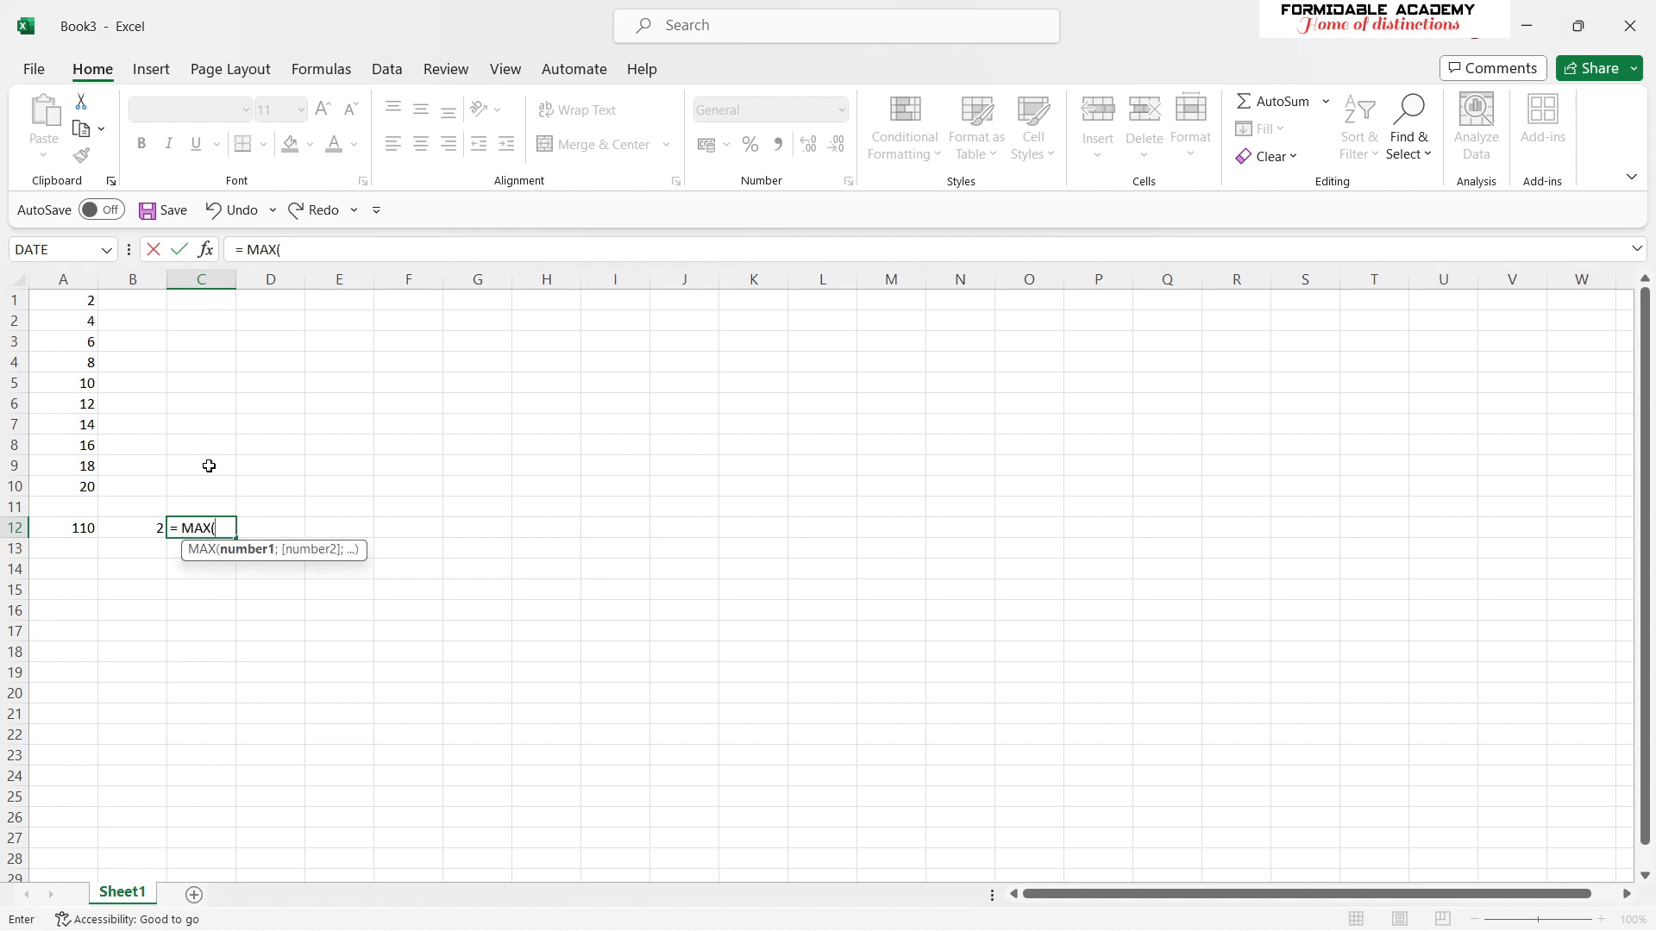
pyautogui.moveTo(84, 490); pyautogui.dragTo(71, 305)
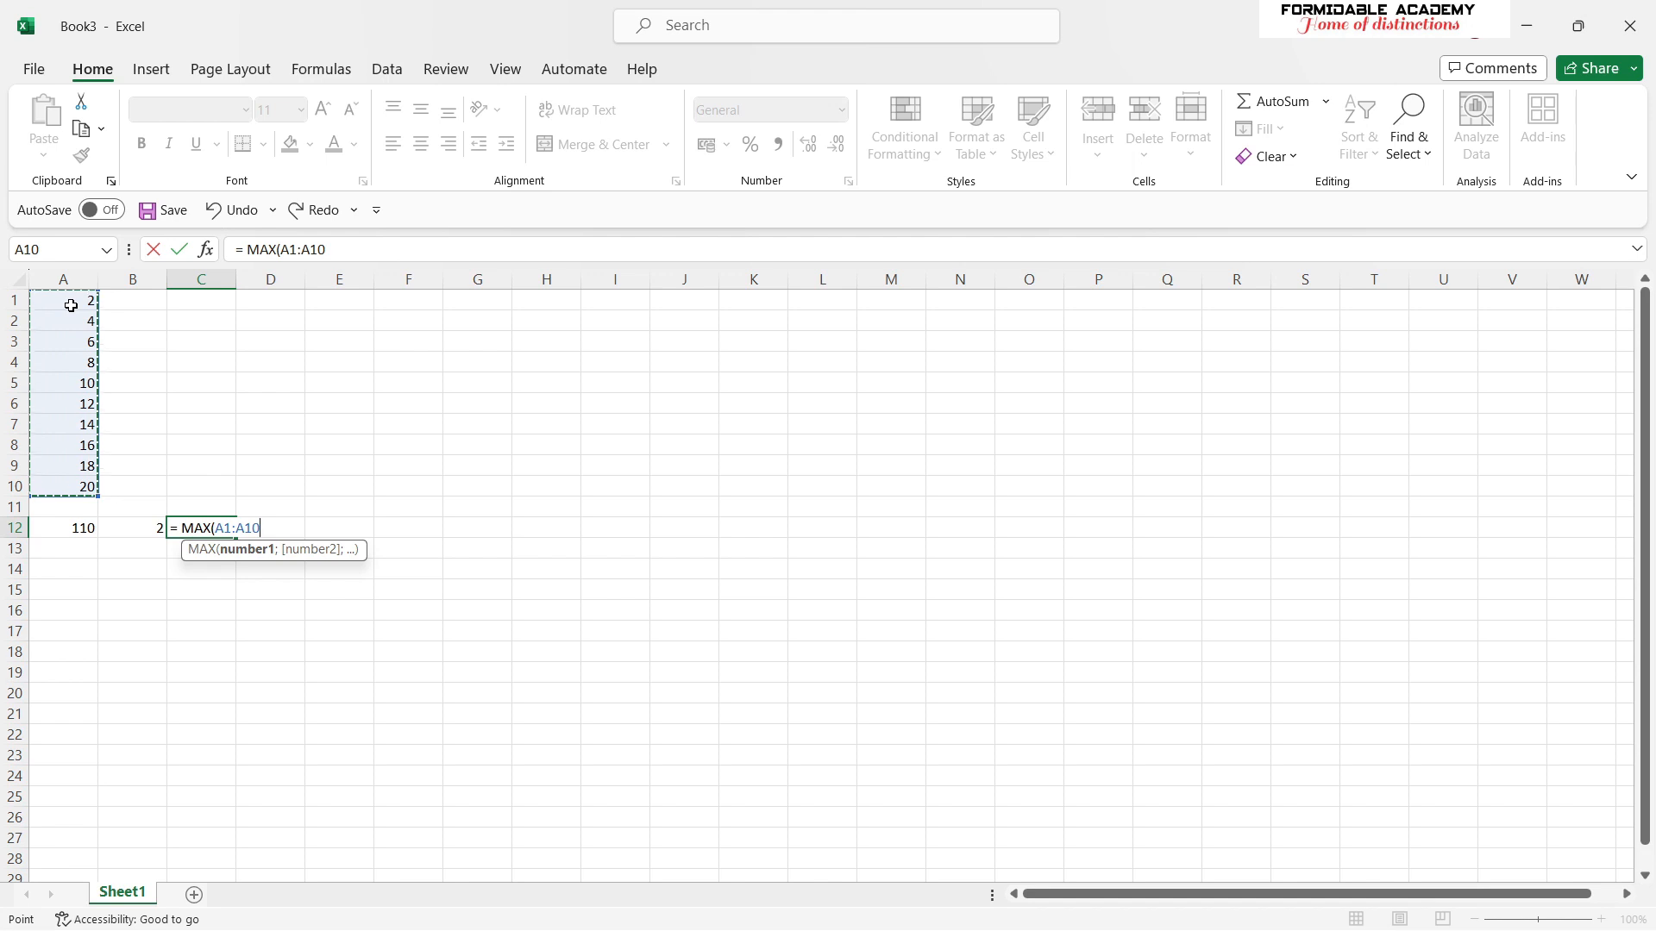
pyautogui.press('Return')
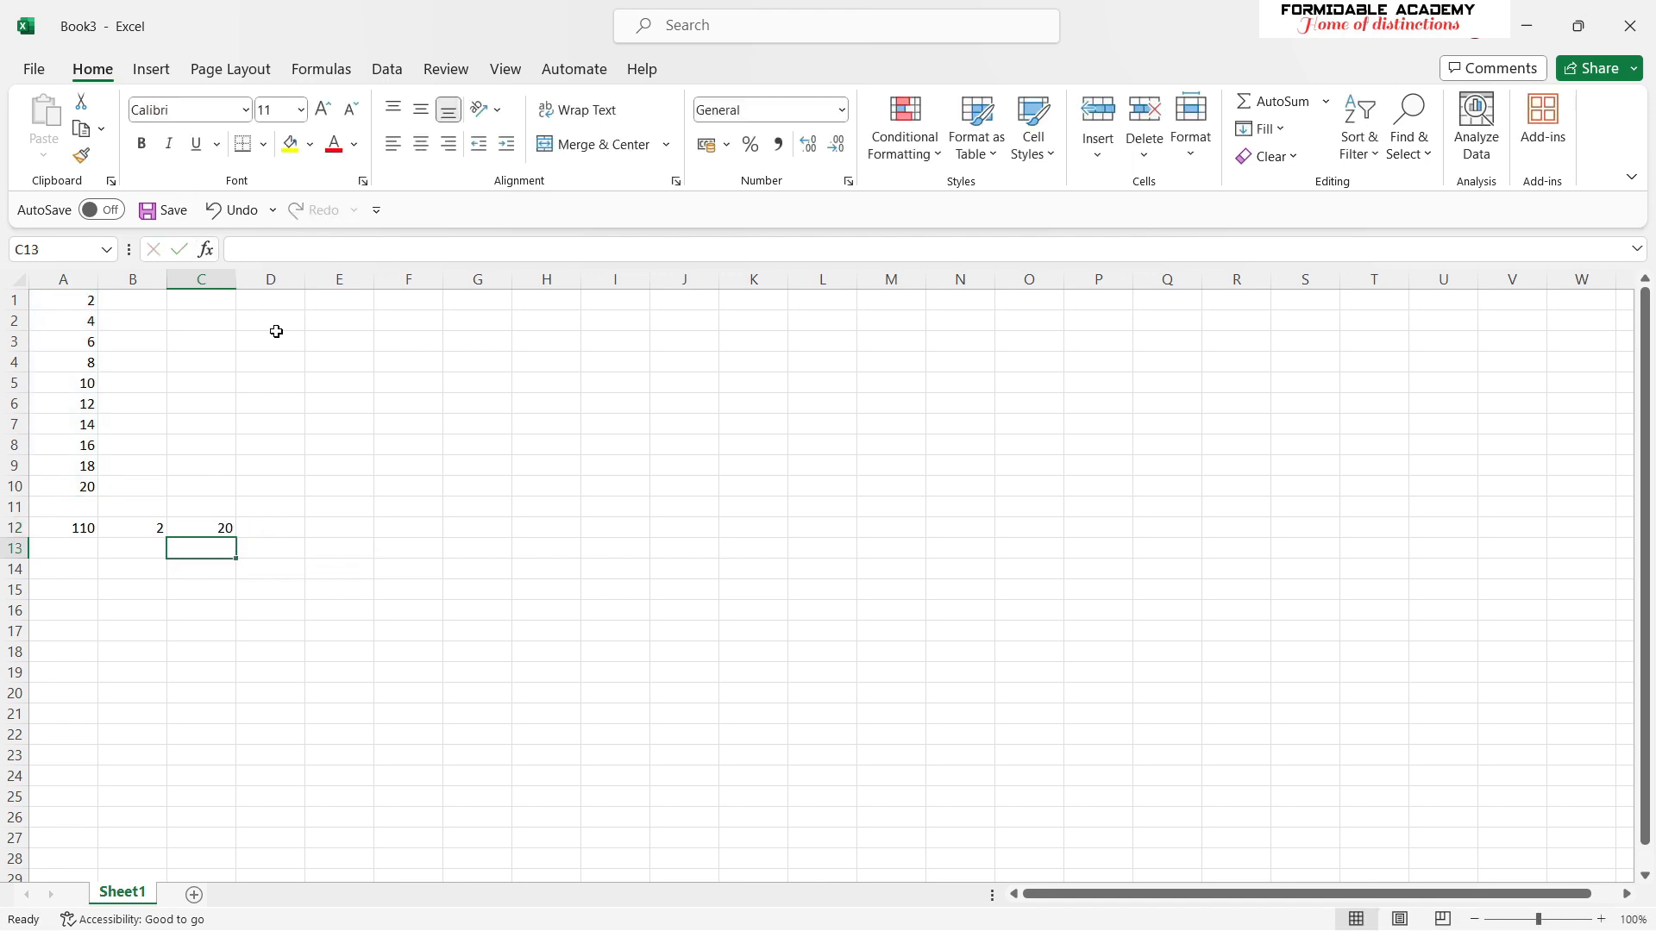
# Calculate the mean of A1:A10 with an AVERAGE formula in cell D12.
pyautogui.click(291, 527)
pyautogui.write('= a')
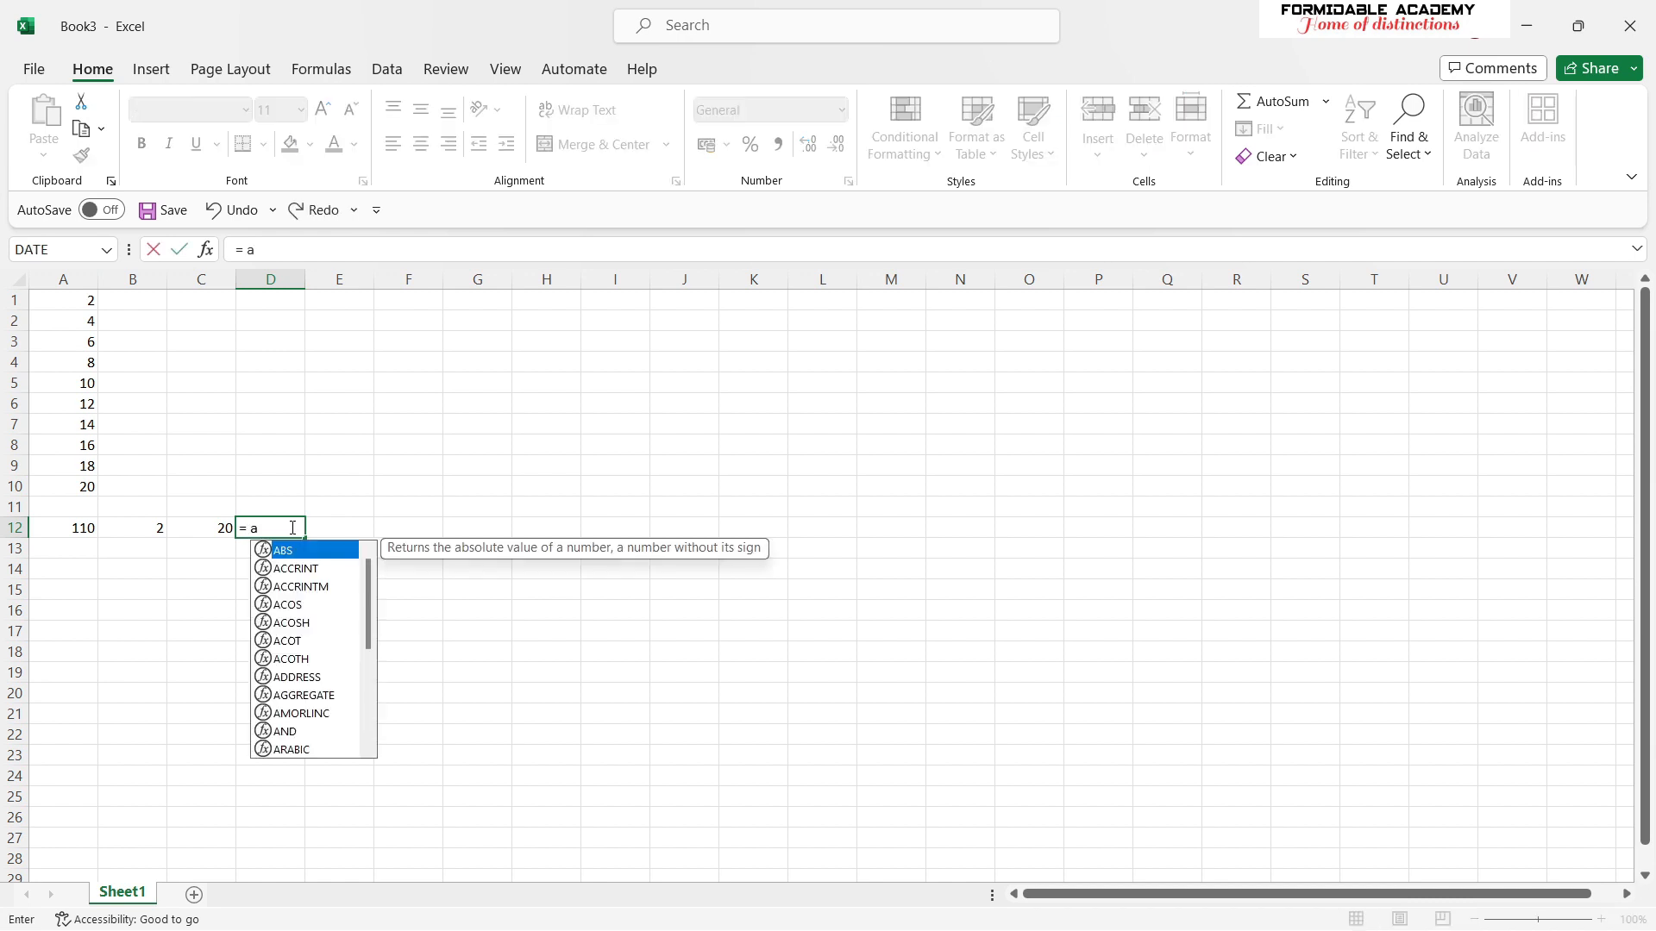
pyautogui.write('verage')
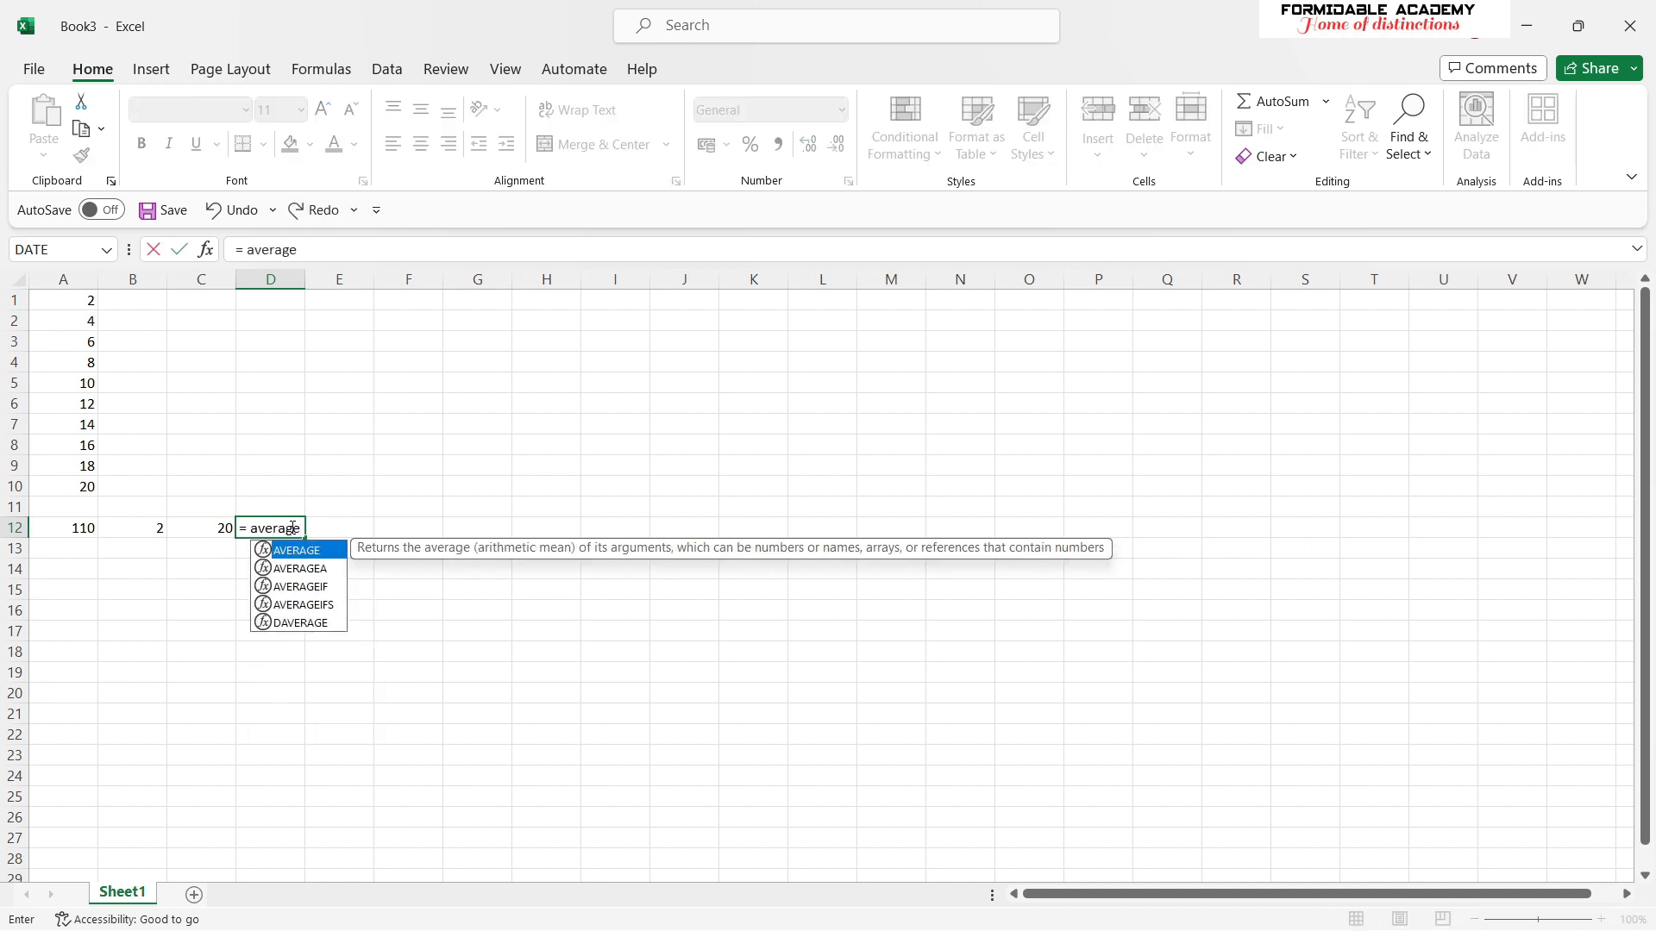
pyautogui.write('(')
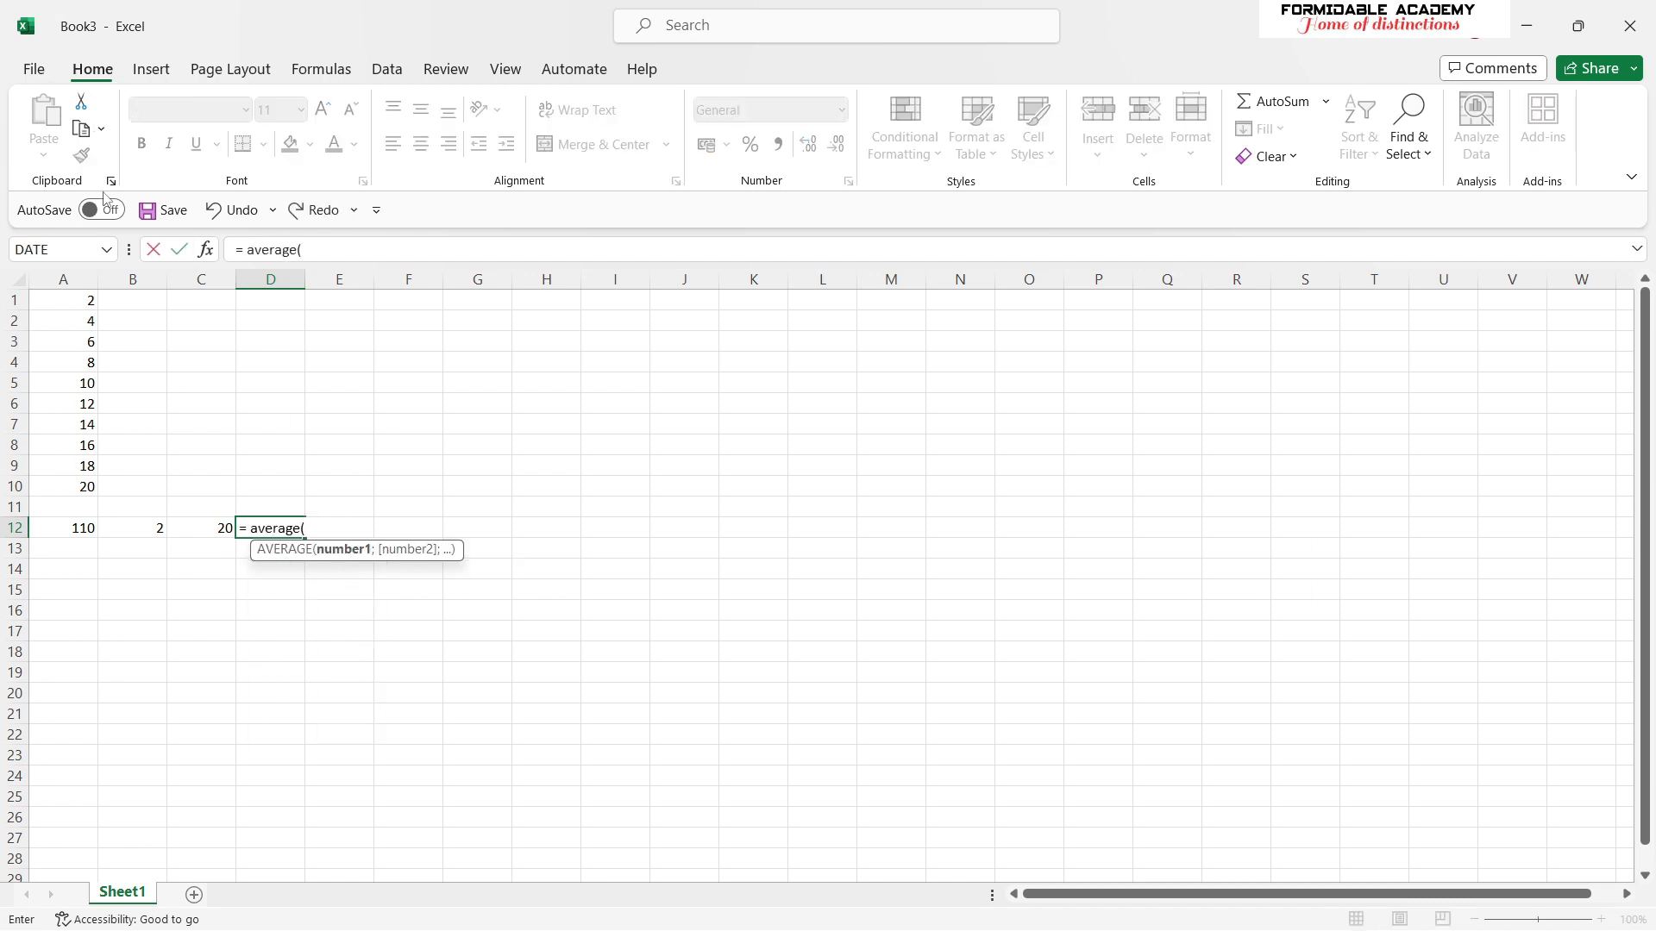
pyautogui.moveTo(89, 489); pyautogui.dragTo(120, 276)
pyautogui.press('Return')
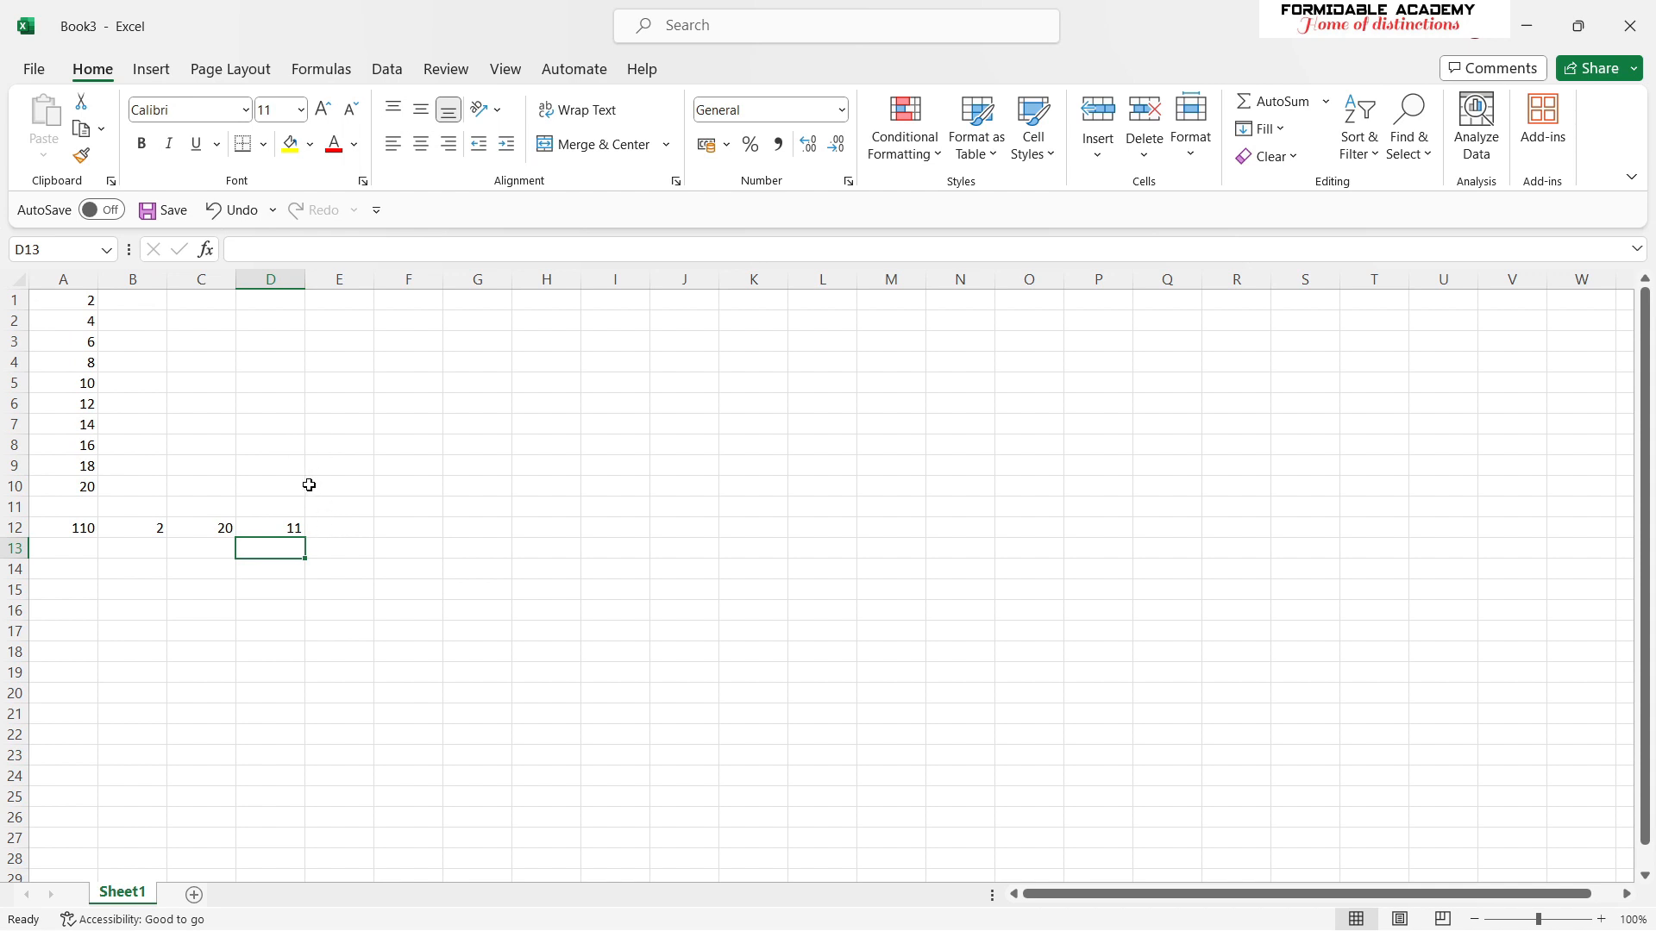
# Enter 6 in cell B1 and start a formula in cell C1.
pyautogui.click(148, 305)
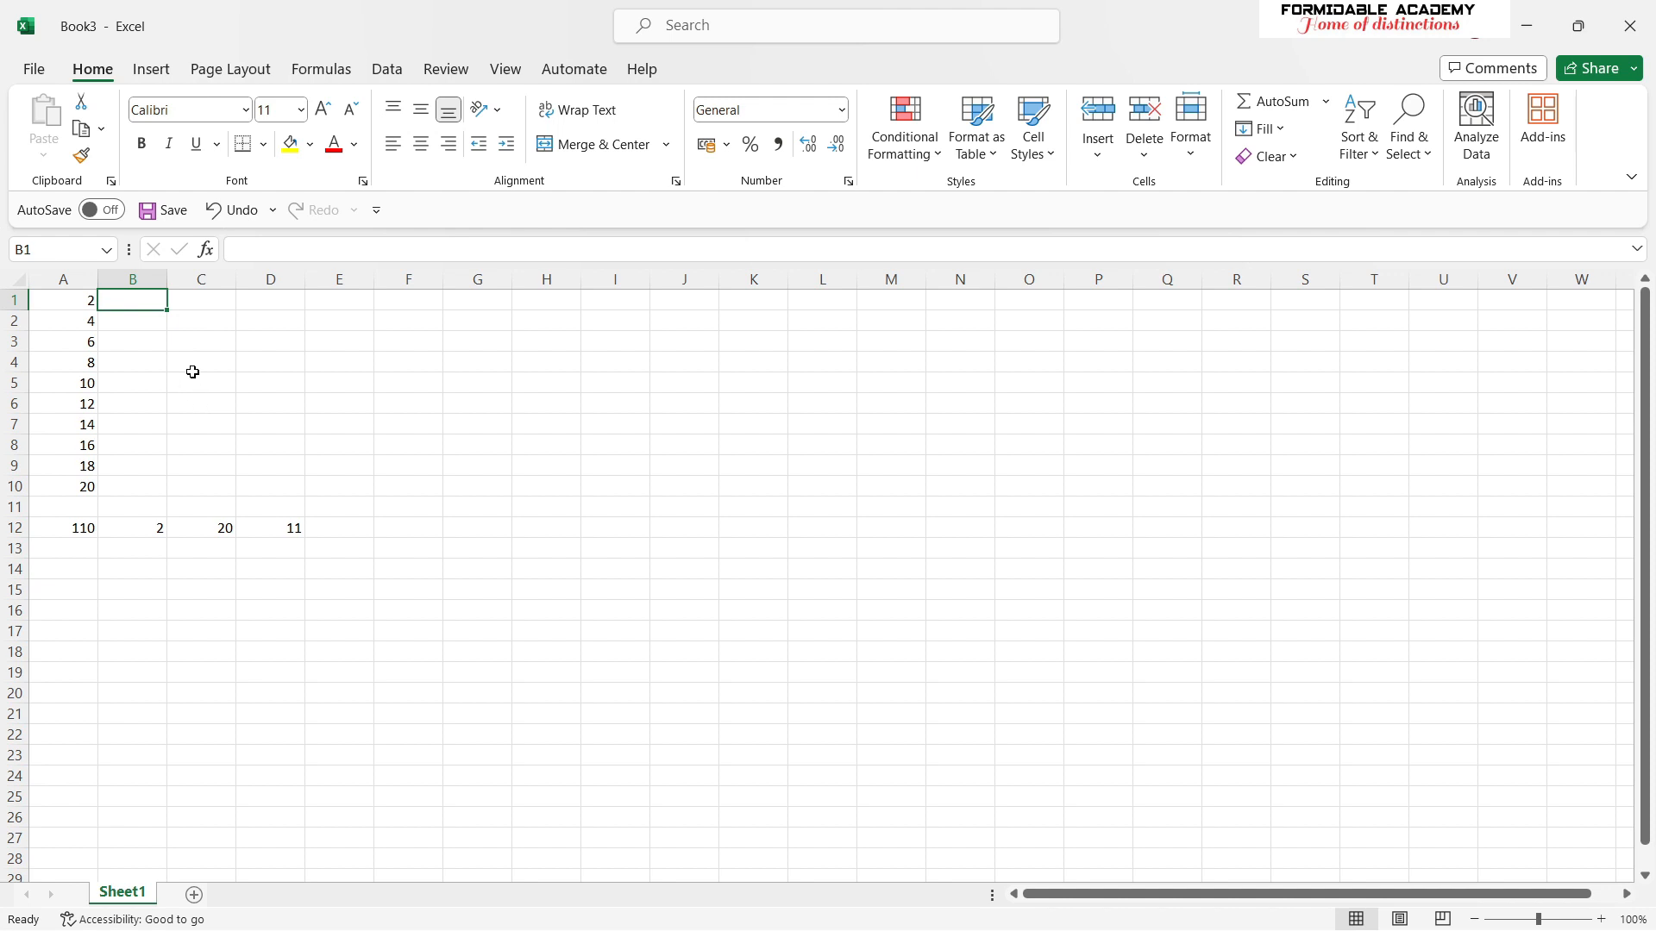
pyautogui.write('6')
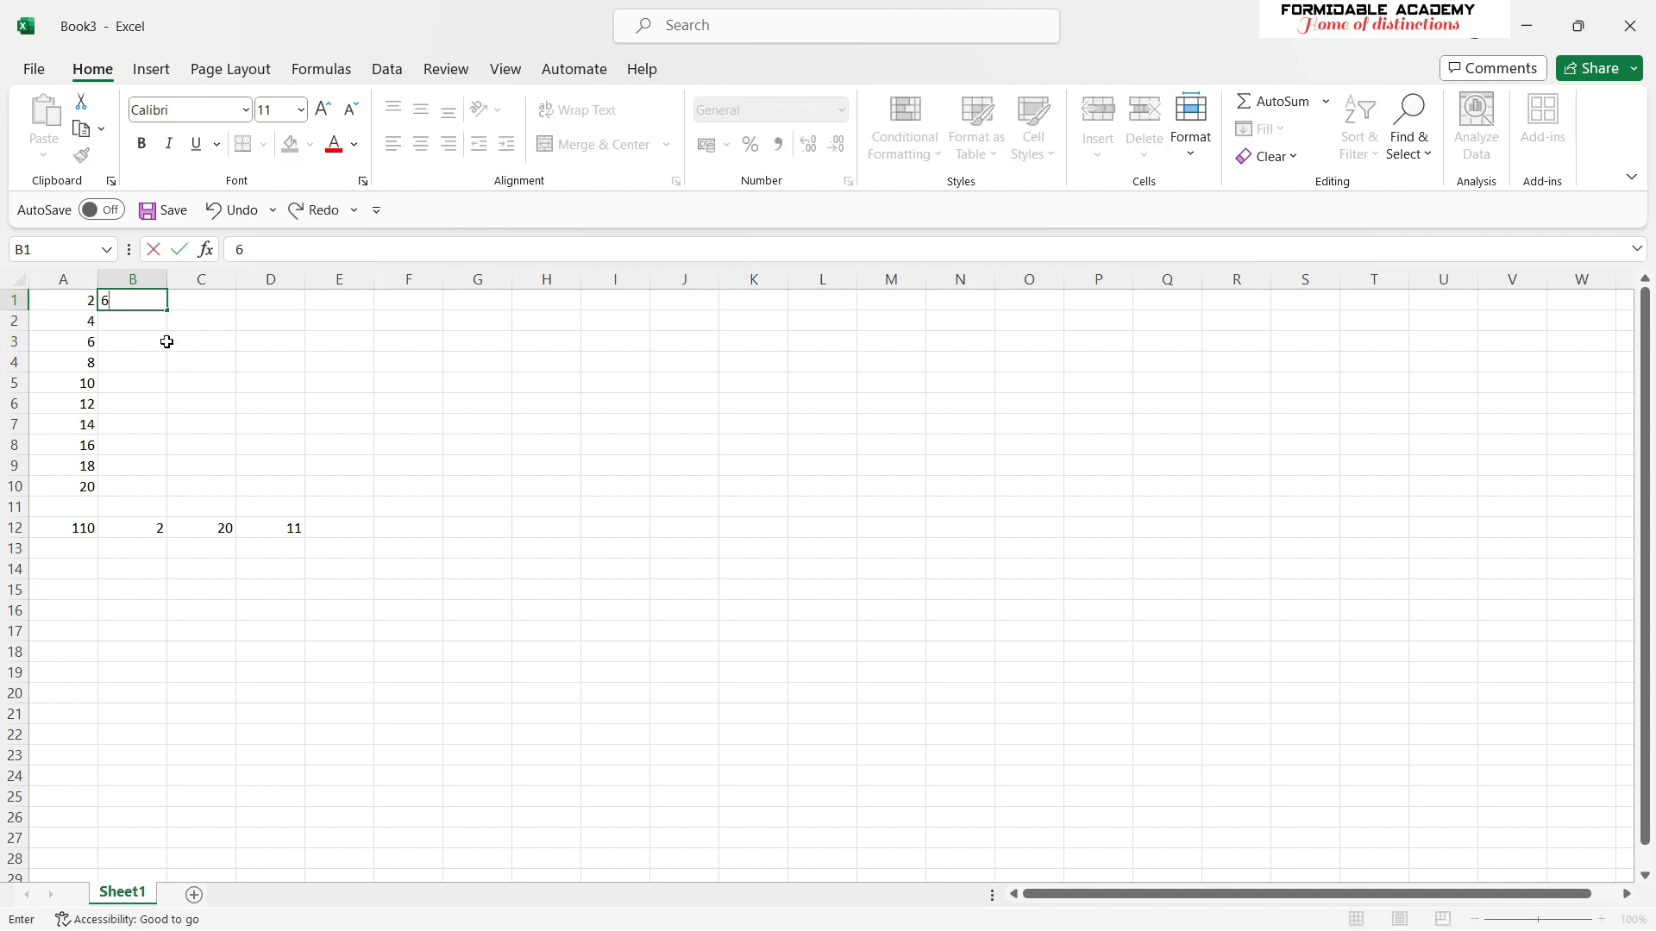
pyautogui.click(191, 309)
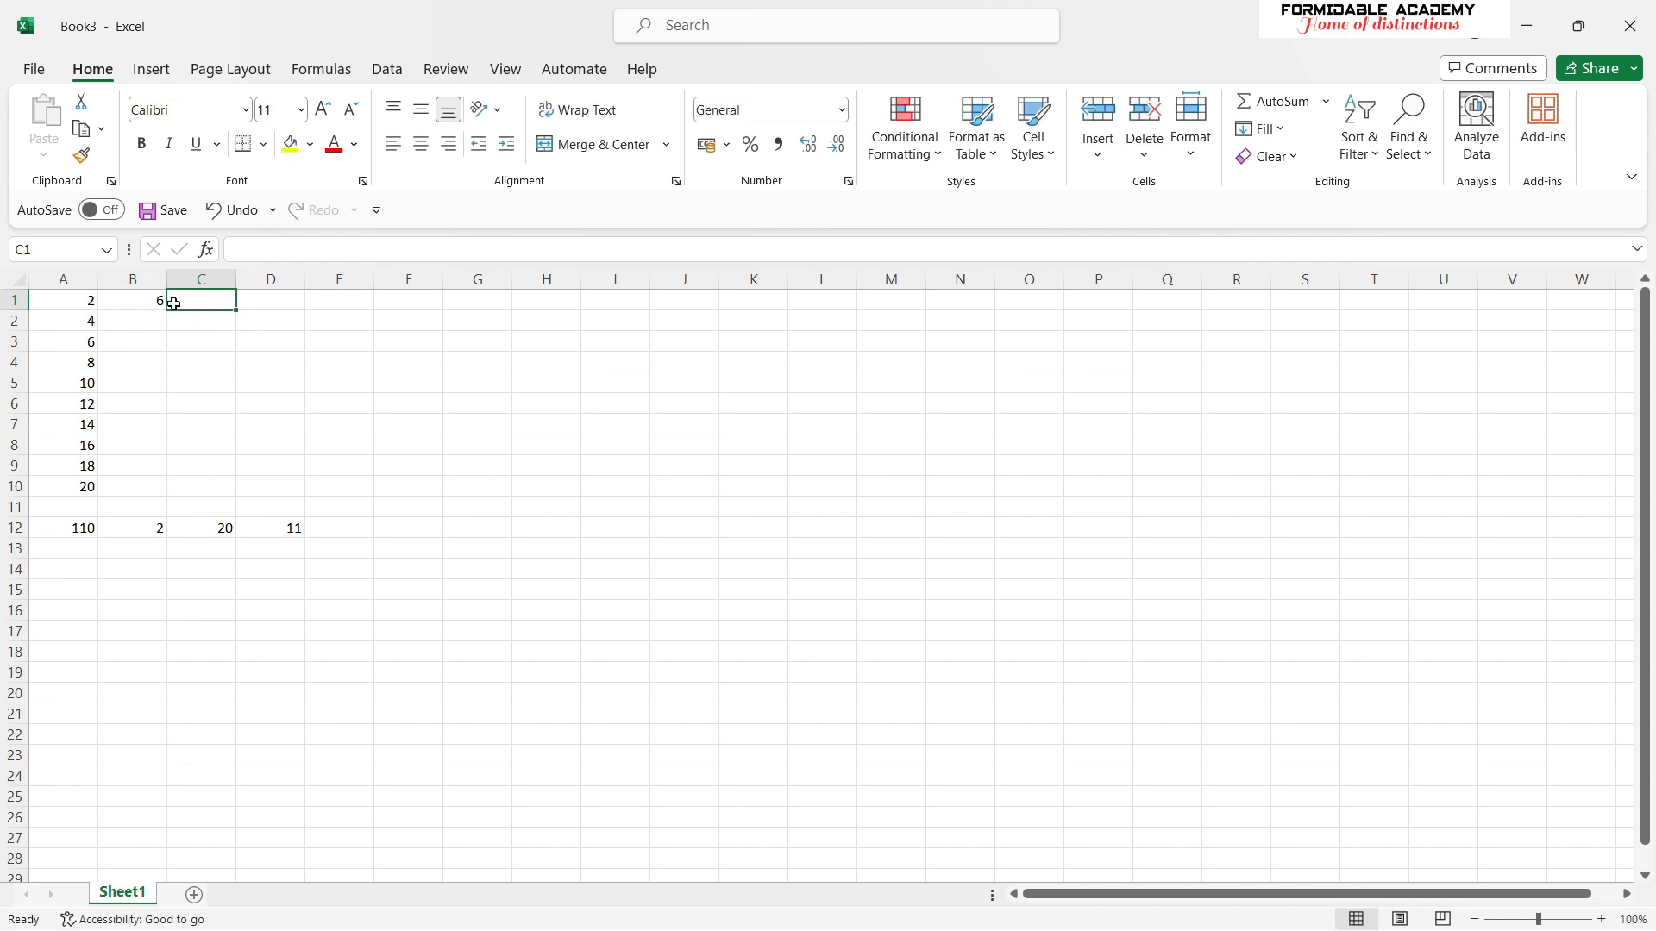
pyautogui.write('=')
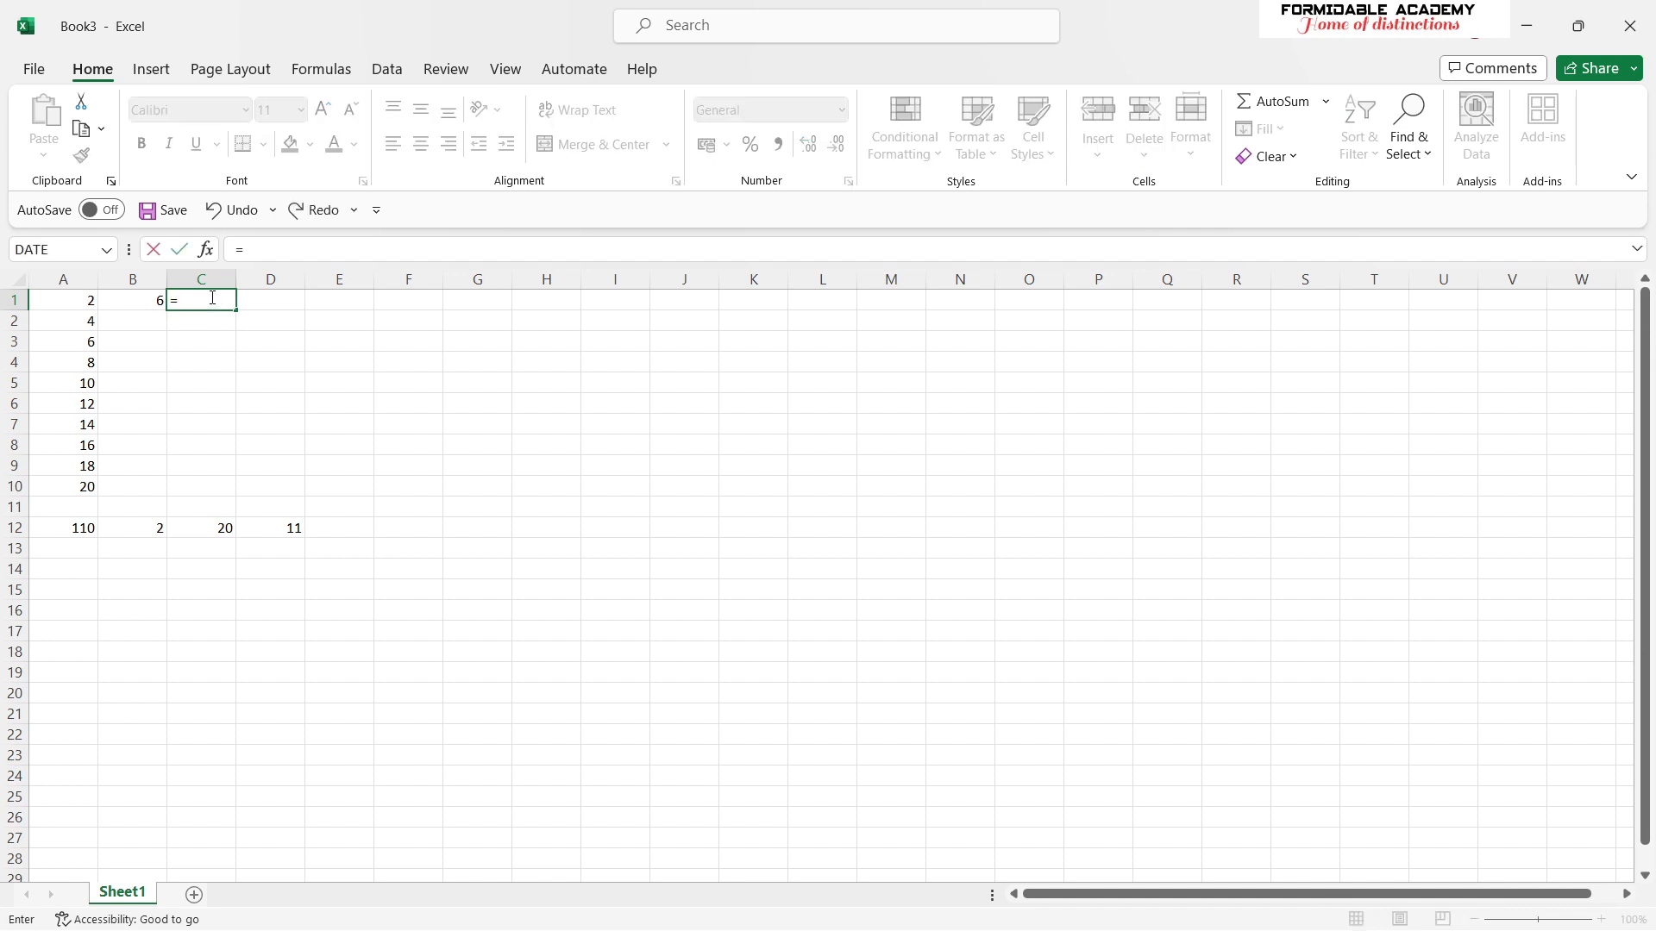
pyautogui.write('s')
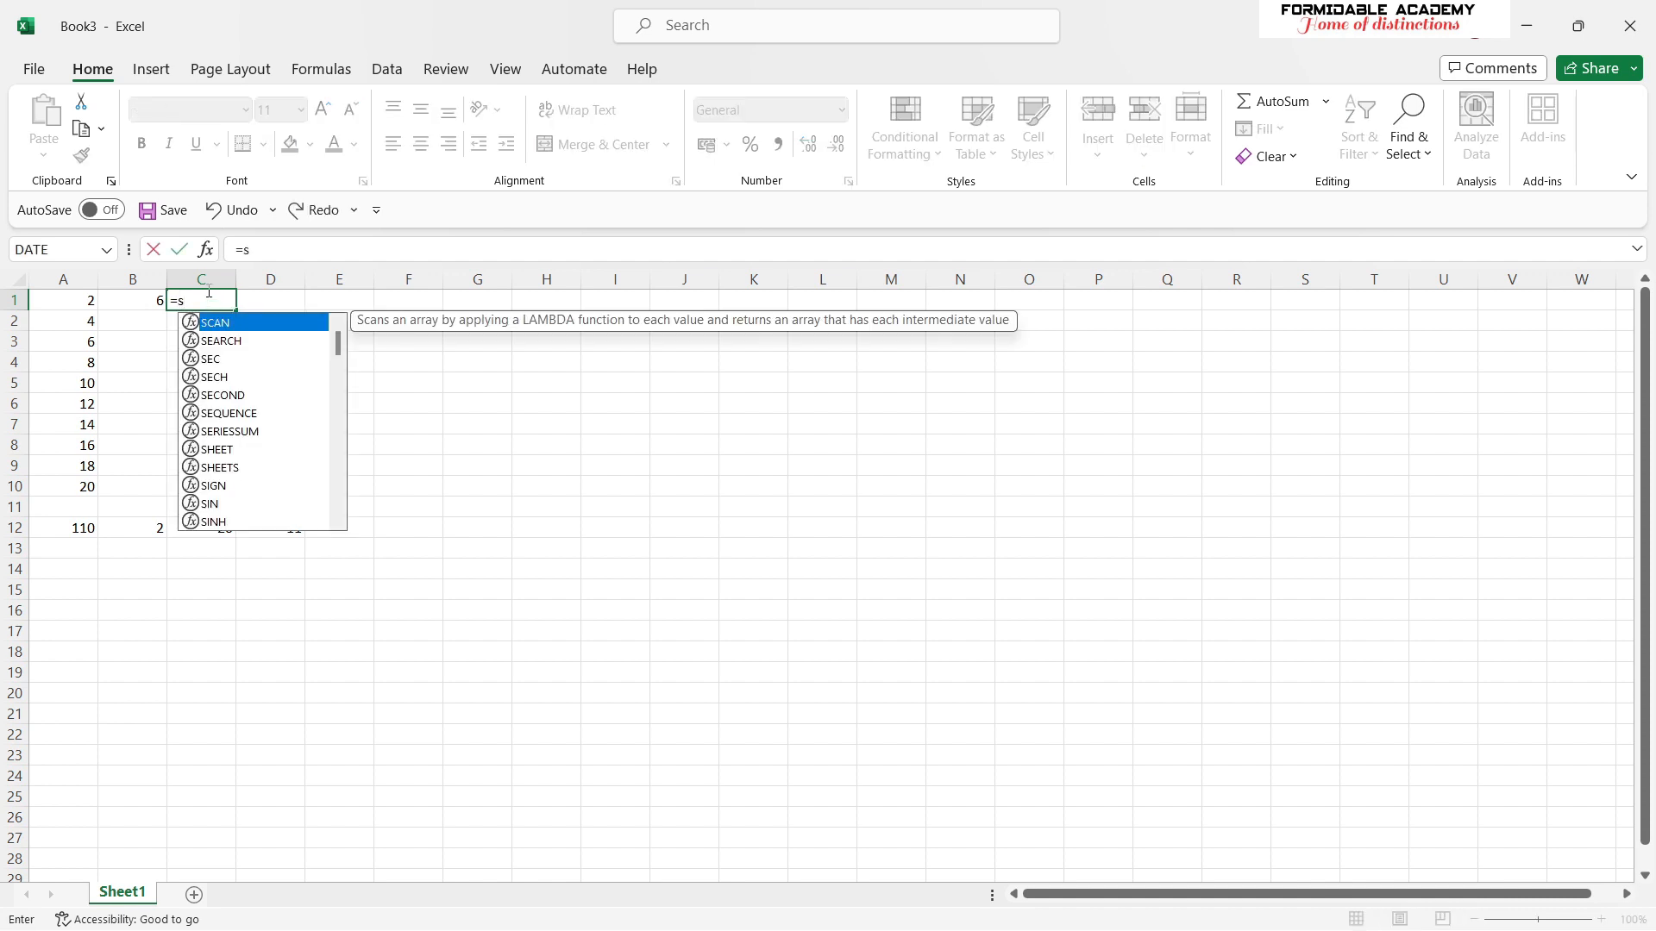
pyautogui.write('ub')
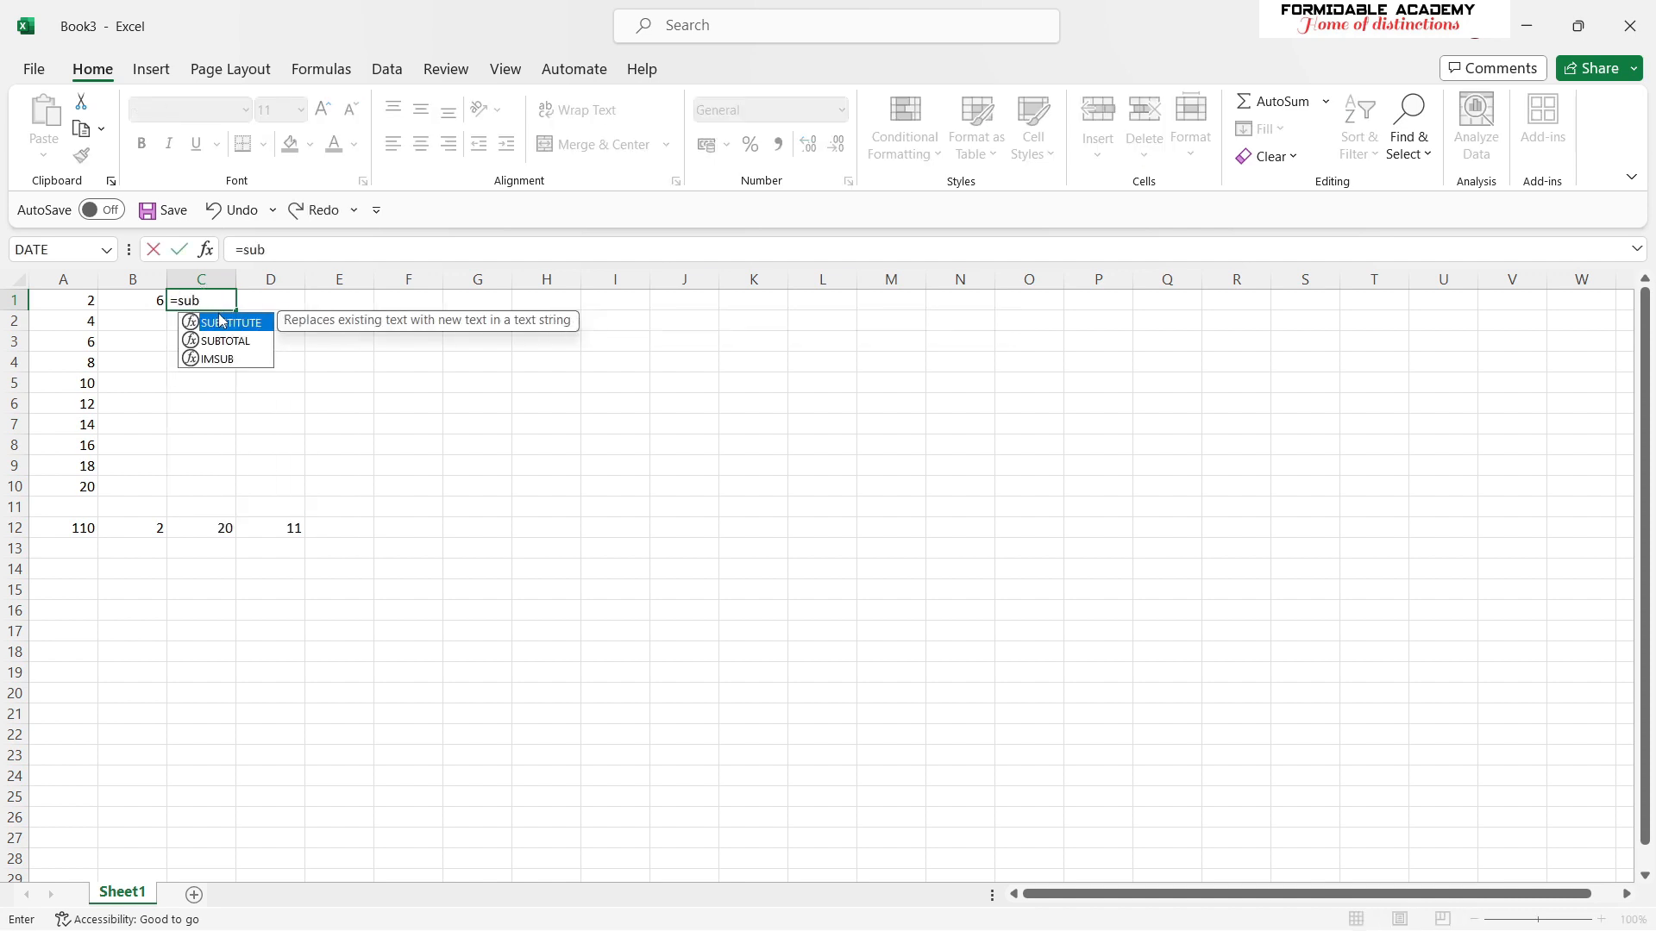
pyautogui.press('BackSpace')
pyautogui.press('BackSpace')
pyautogui.press('BackSpace')
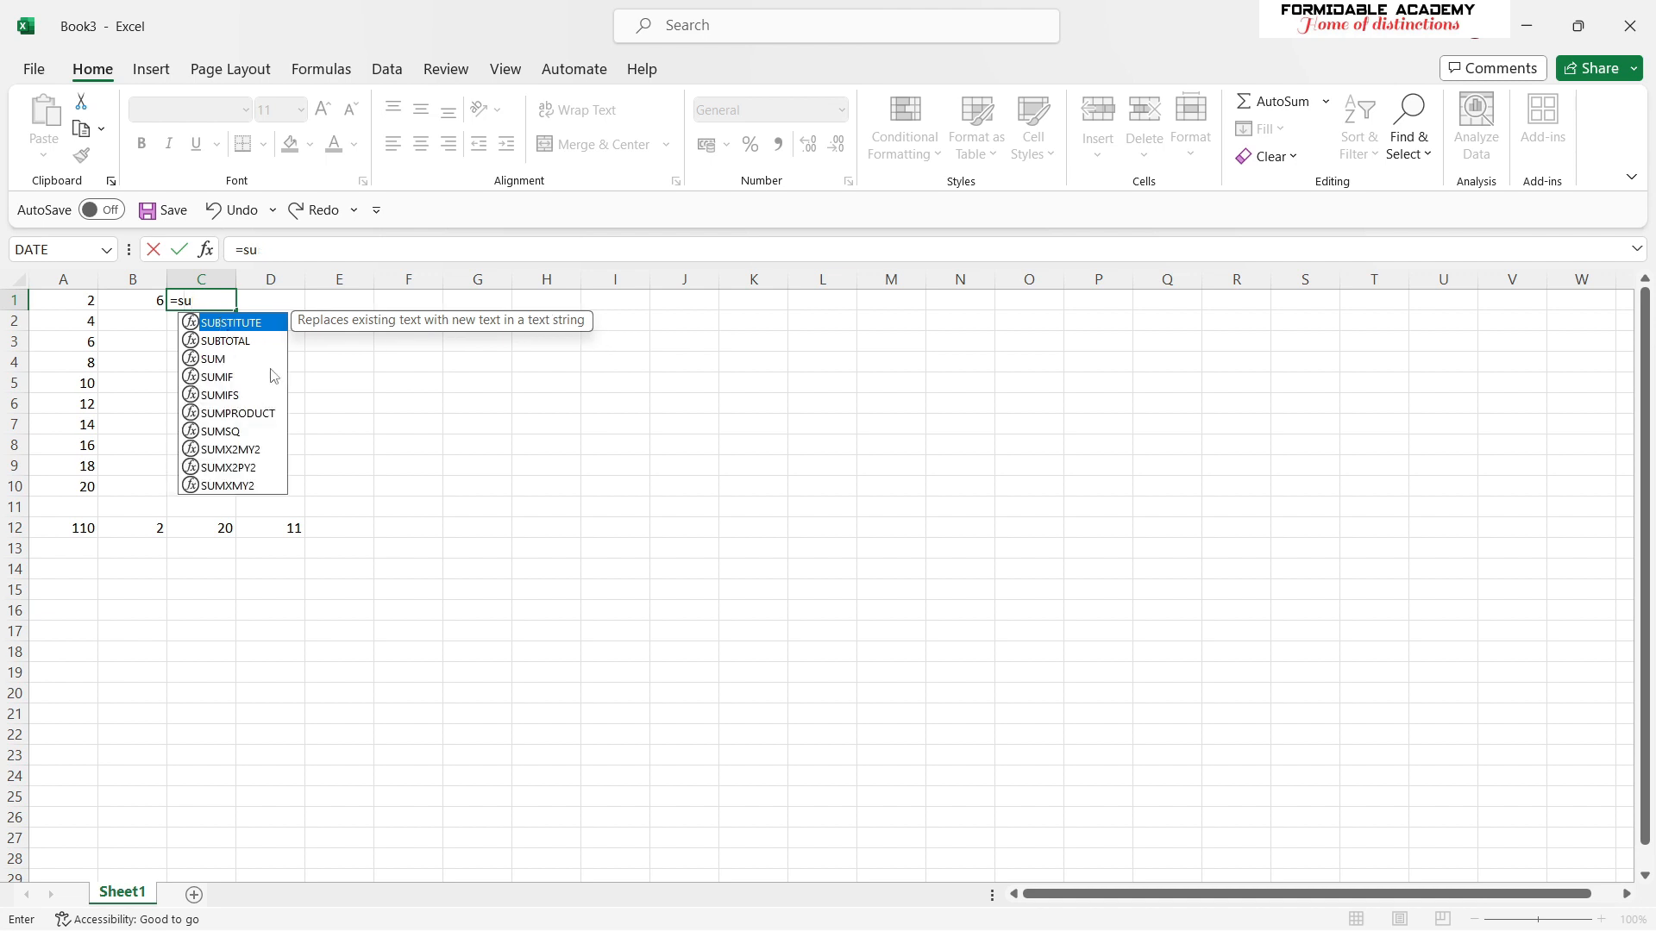
# Complete the formula in cell C1 so that it subtracts A1 from B1.
pyautogui.click(137, 303)
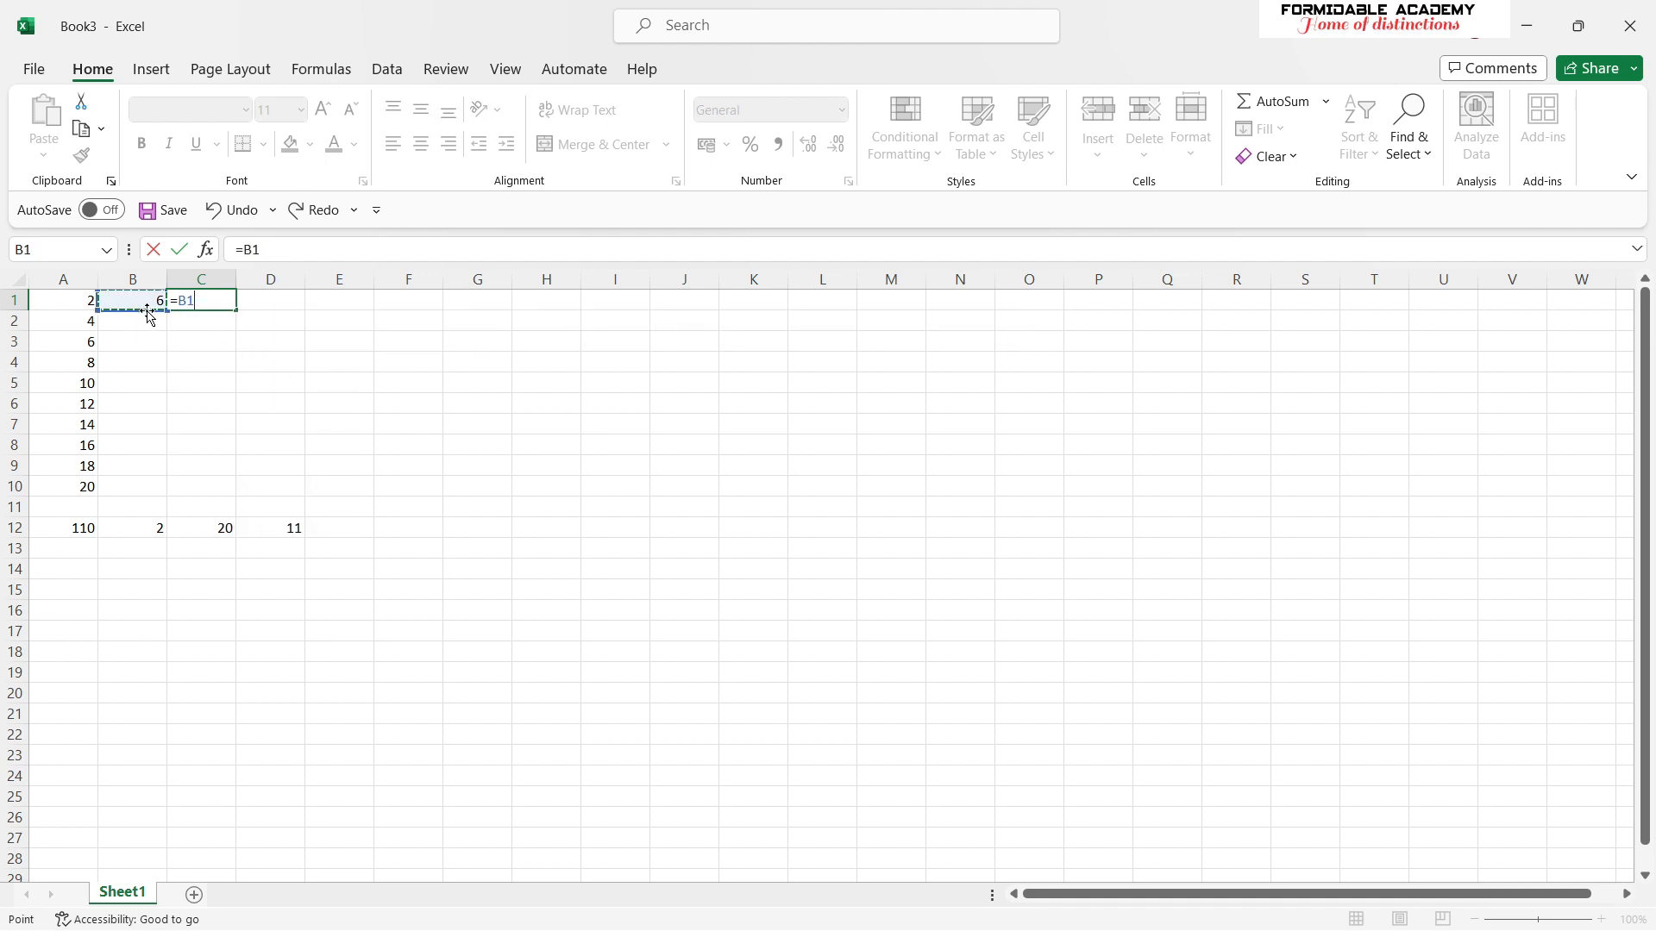
pyautogui.write('-')
pyautogui.click(84, 303)
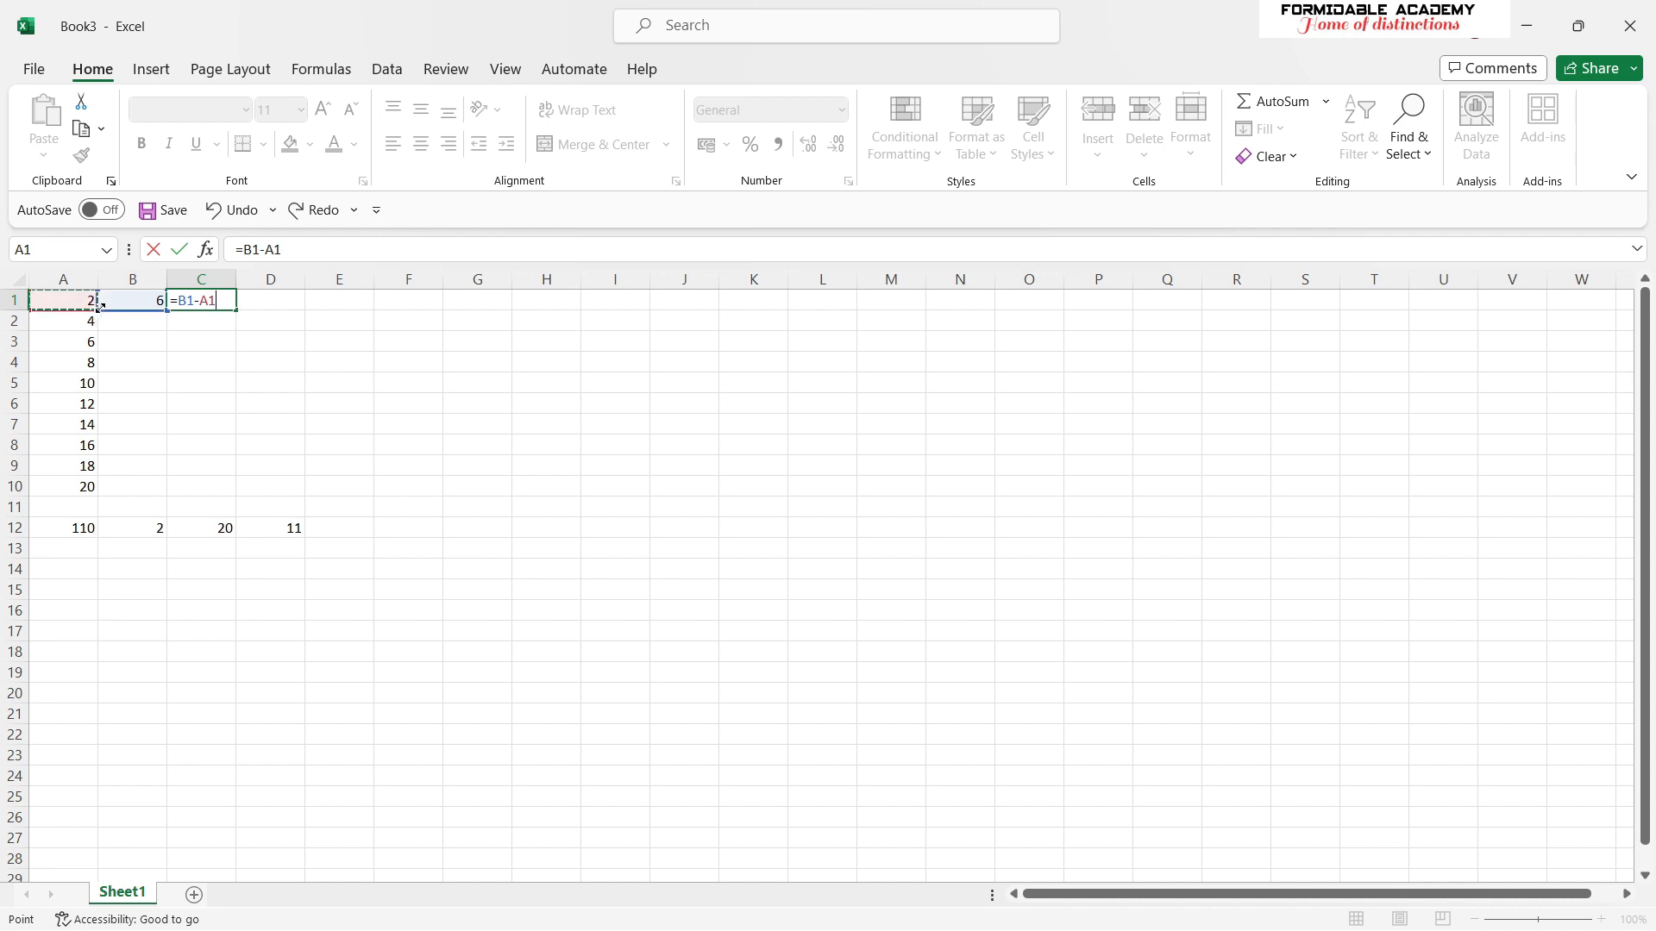
pyautogui.press('Return')
# Enter a formula in cell B2 that adds 6 to B1, and fill it down through B10.
pyautogui.click(140, 315)
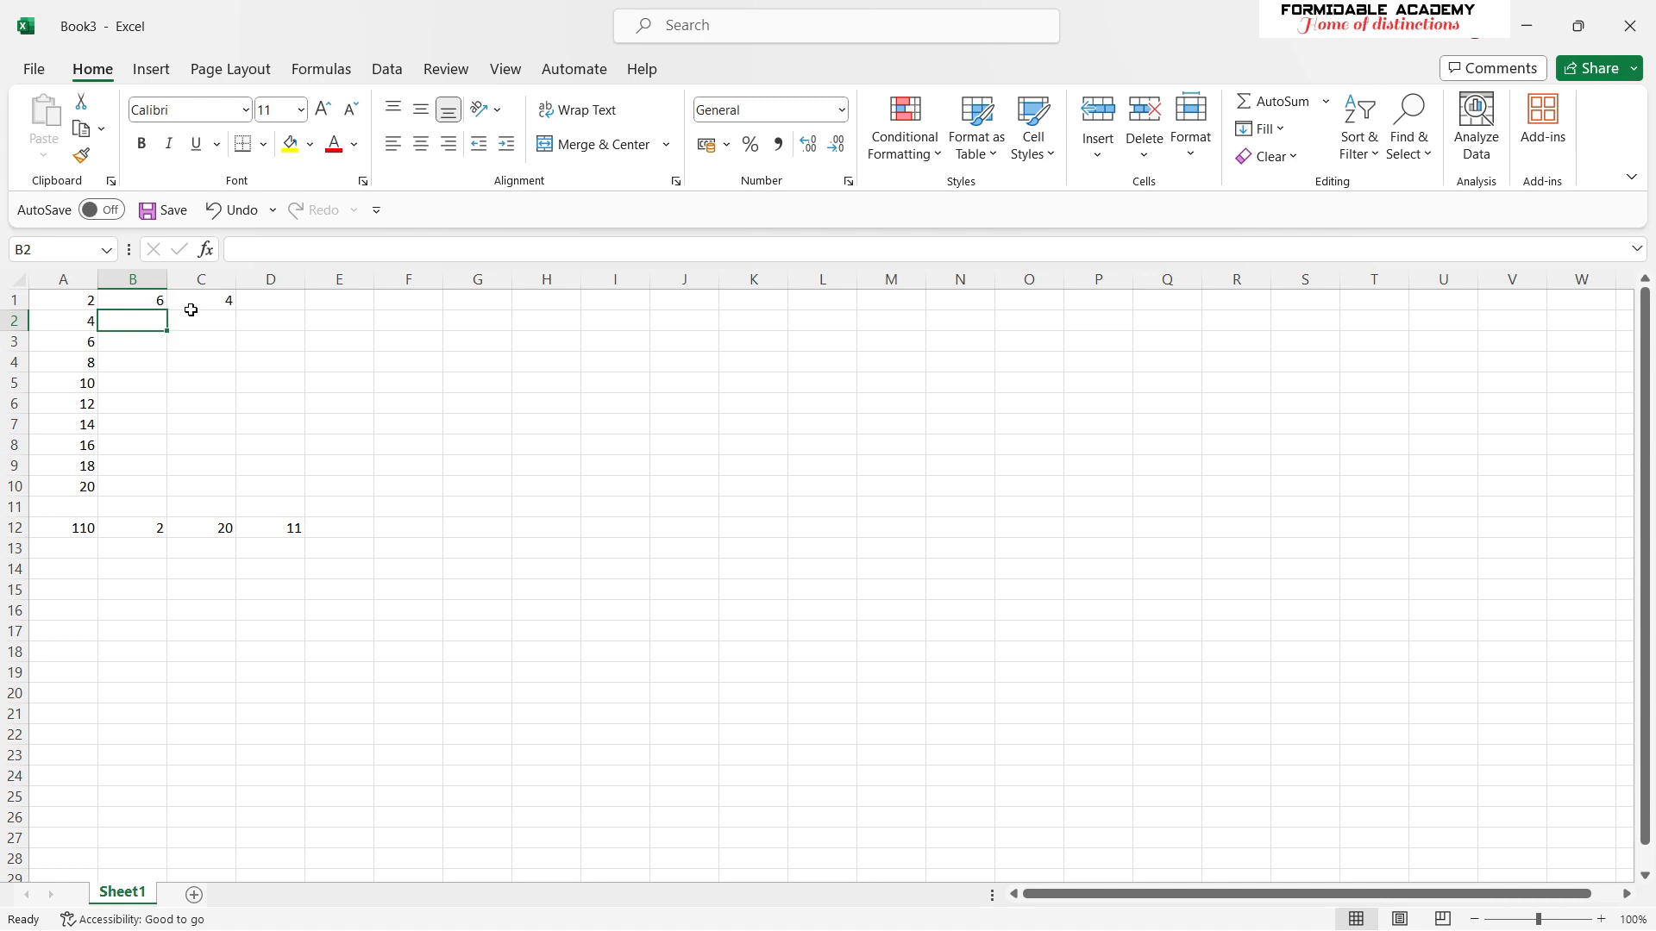
pyautogui.write('=')
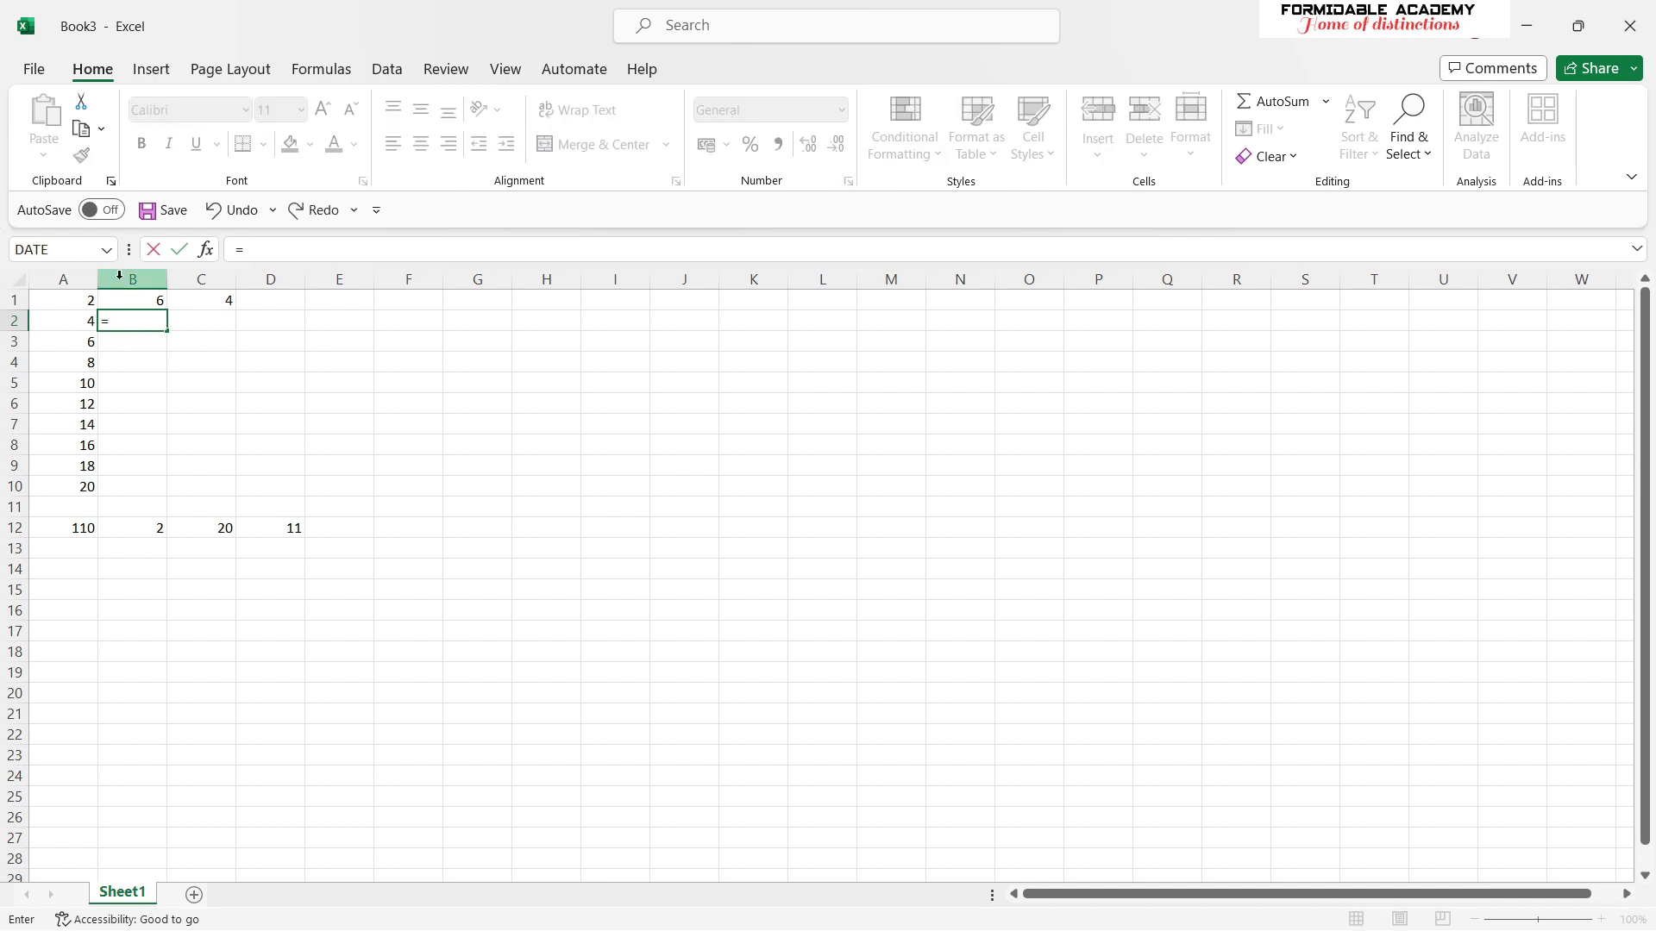
pyautogui.click(148, 296)
pyautogui.write('+6')
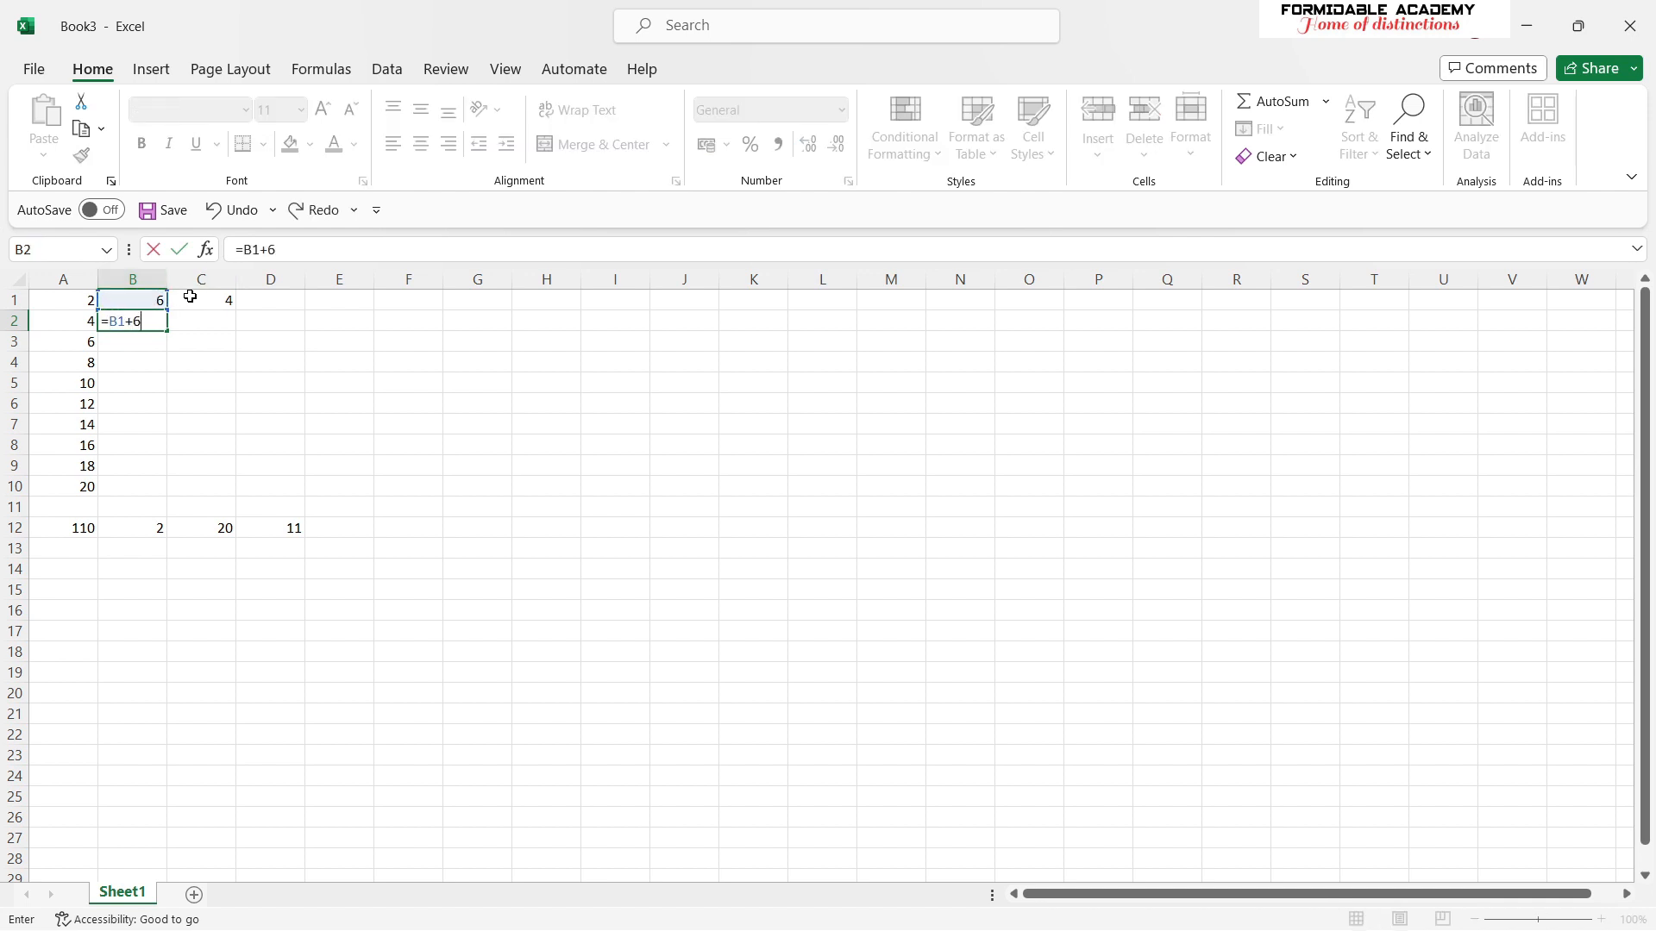
pyautogui.press('Return')
pyautogui.click(156, 320)
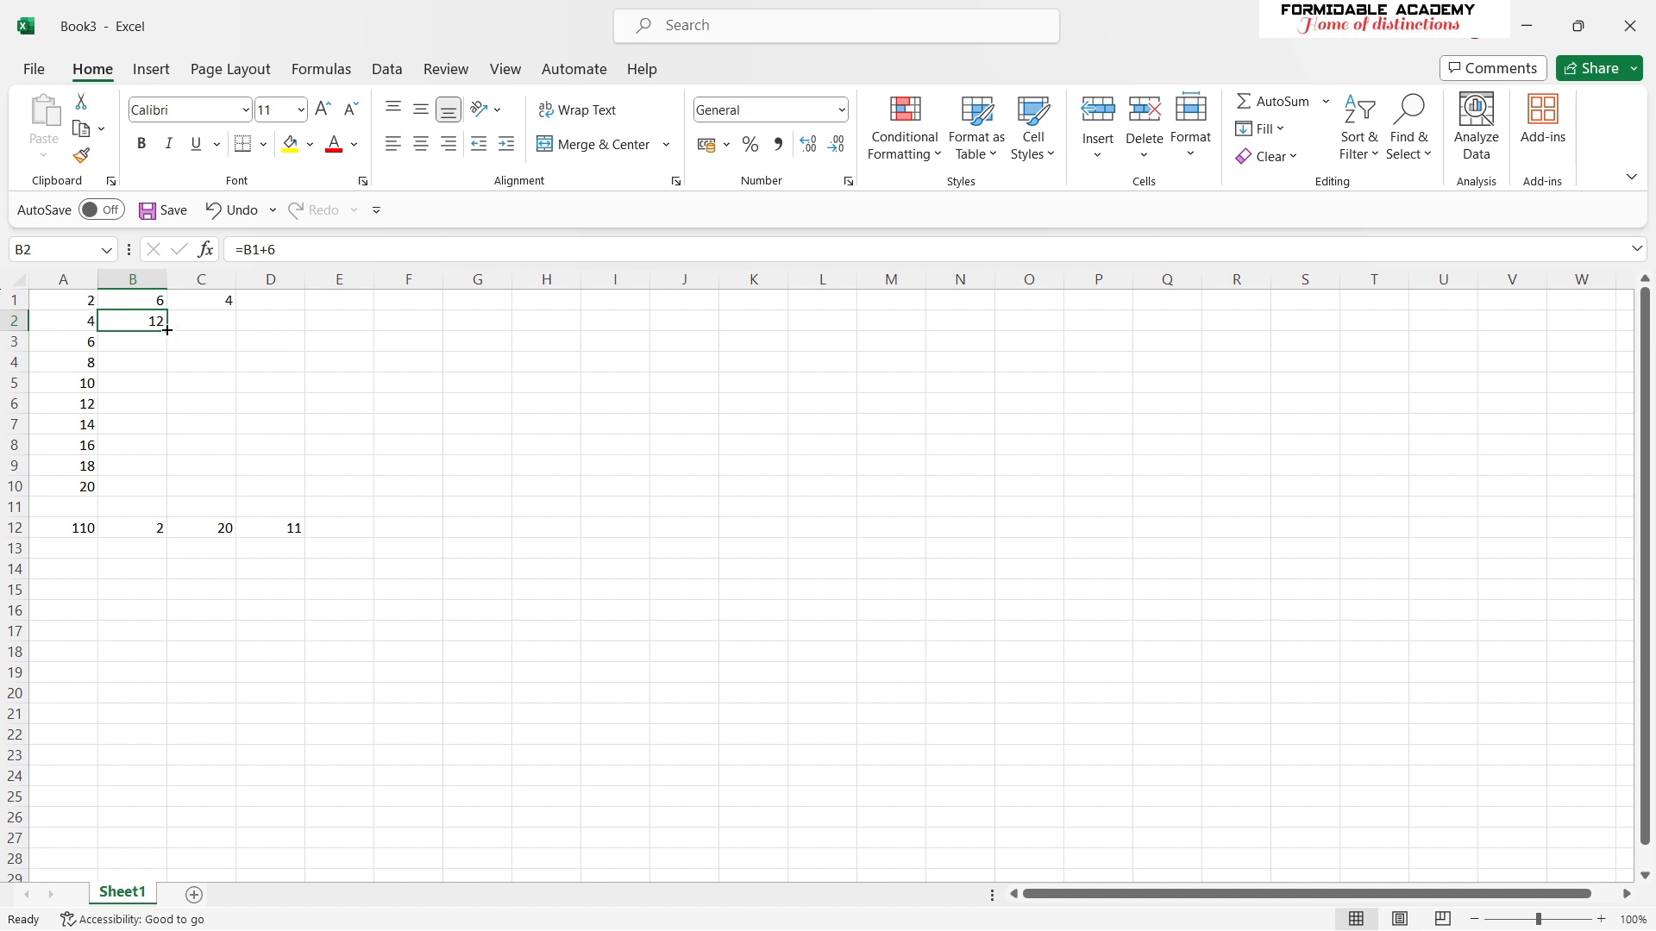
pyautogui.moveTo(166, 330); pyautogui.dragTo(167, 488)
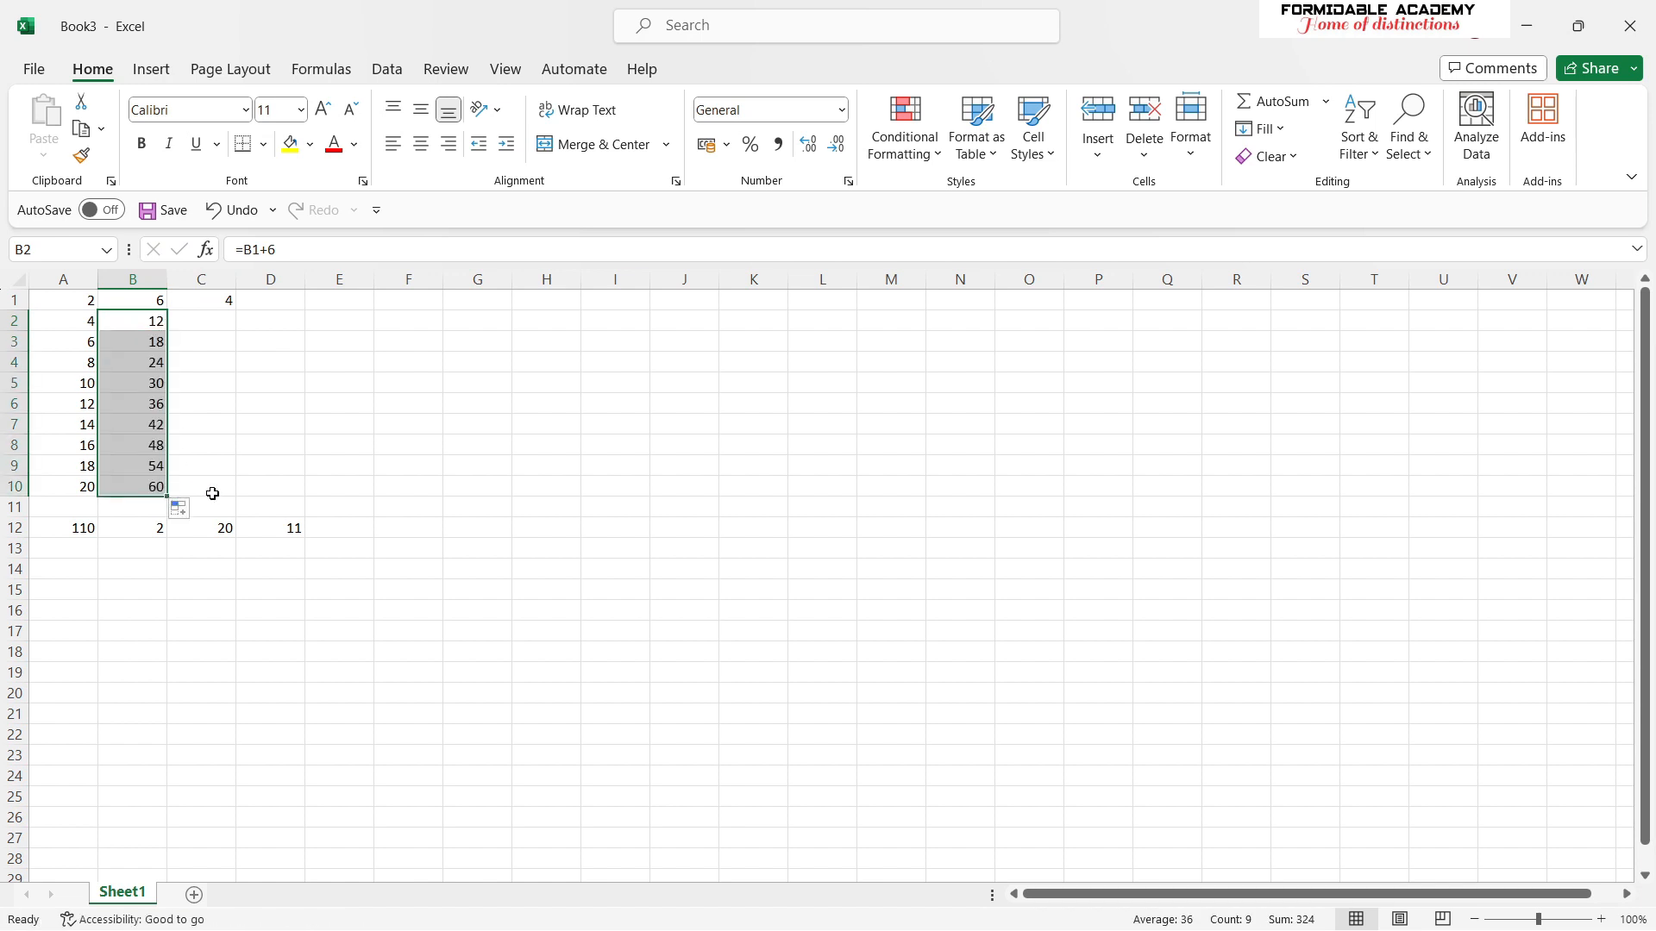
pyautogui.click(229, 304)
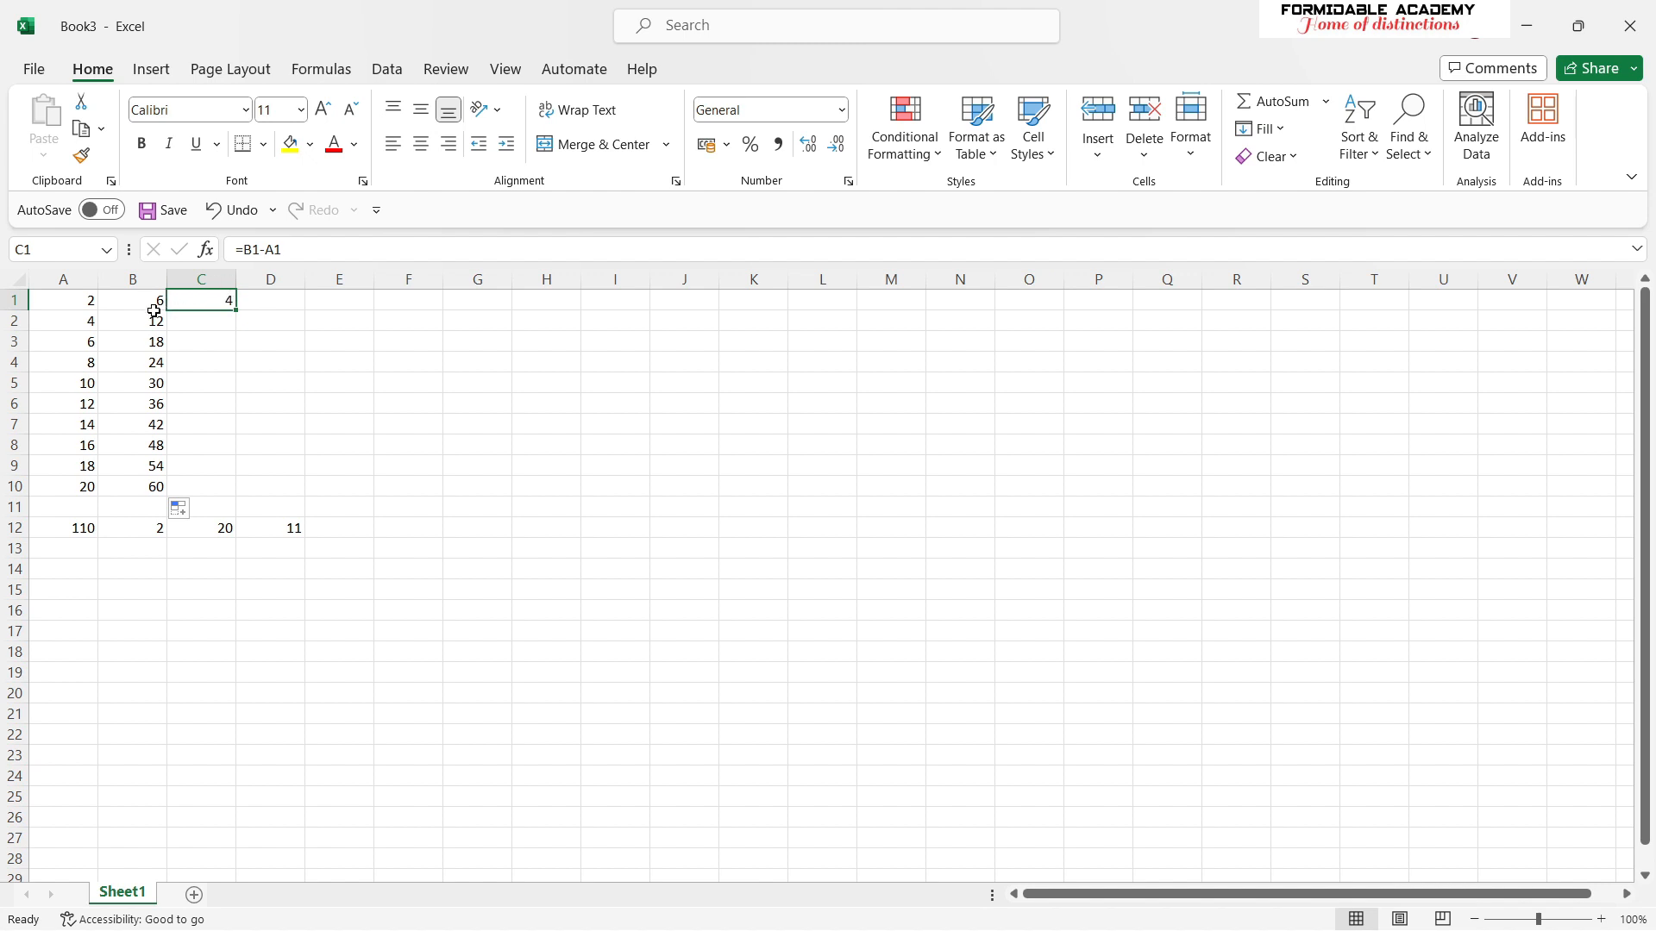
pyautogui.click(119, 301)
pyautogui.click(88, 304)
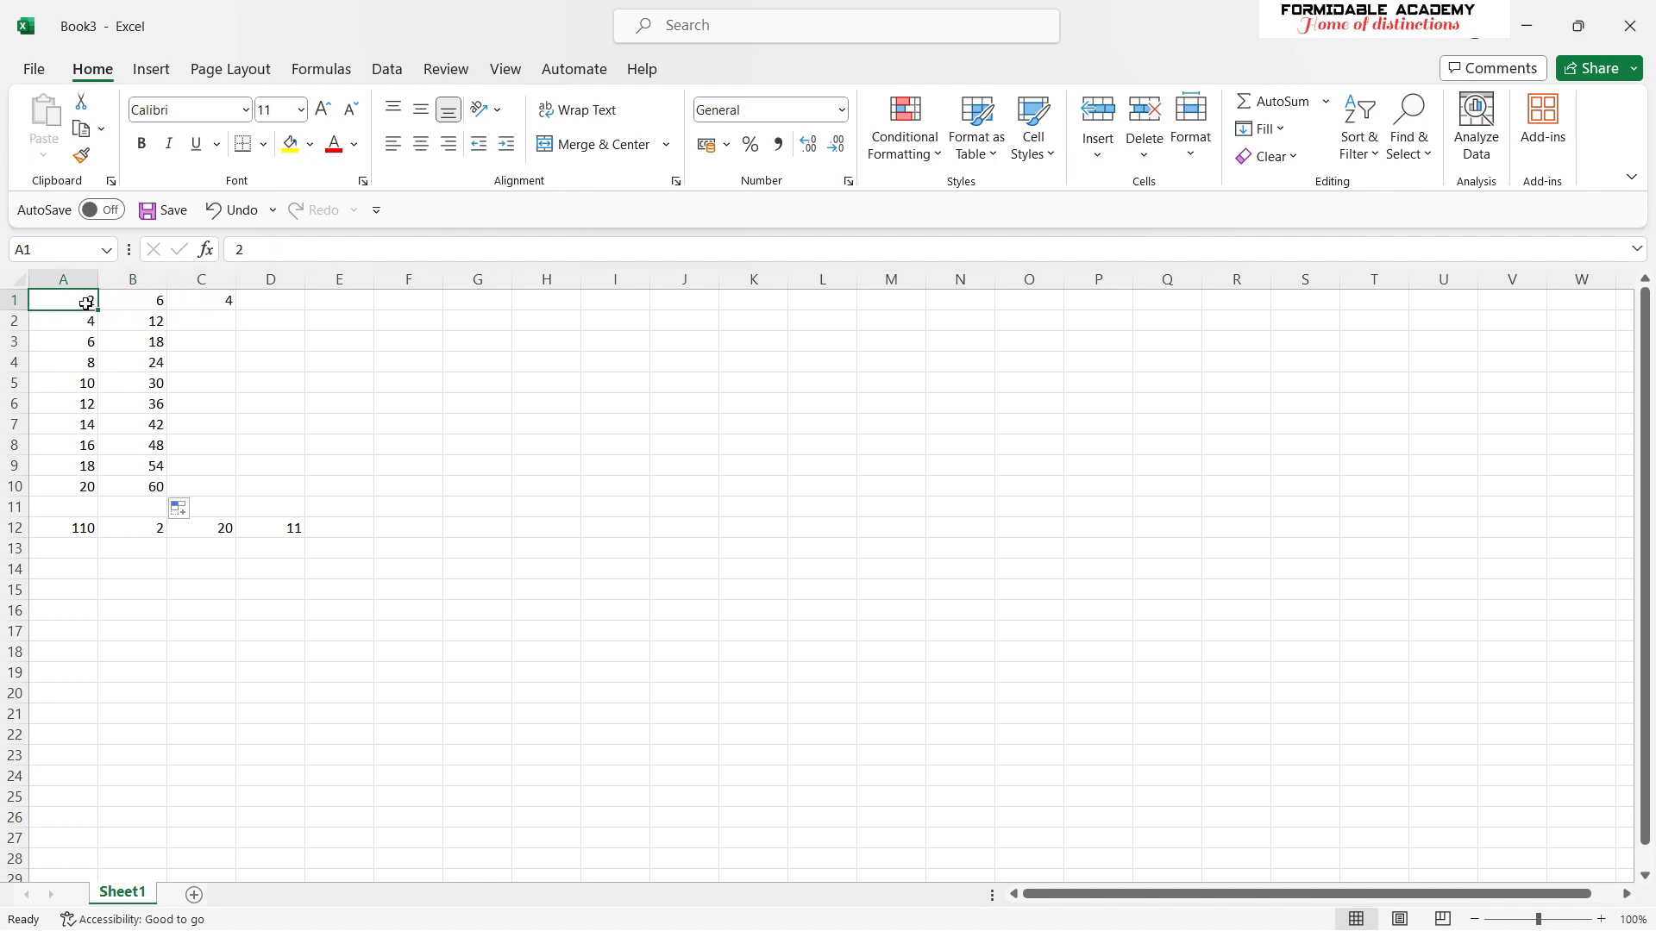
pyautogui.click(216, 308)
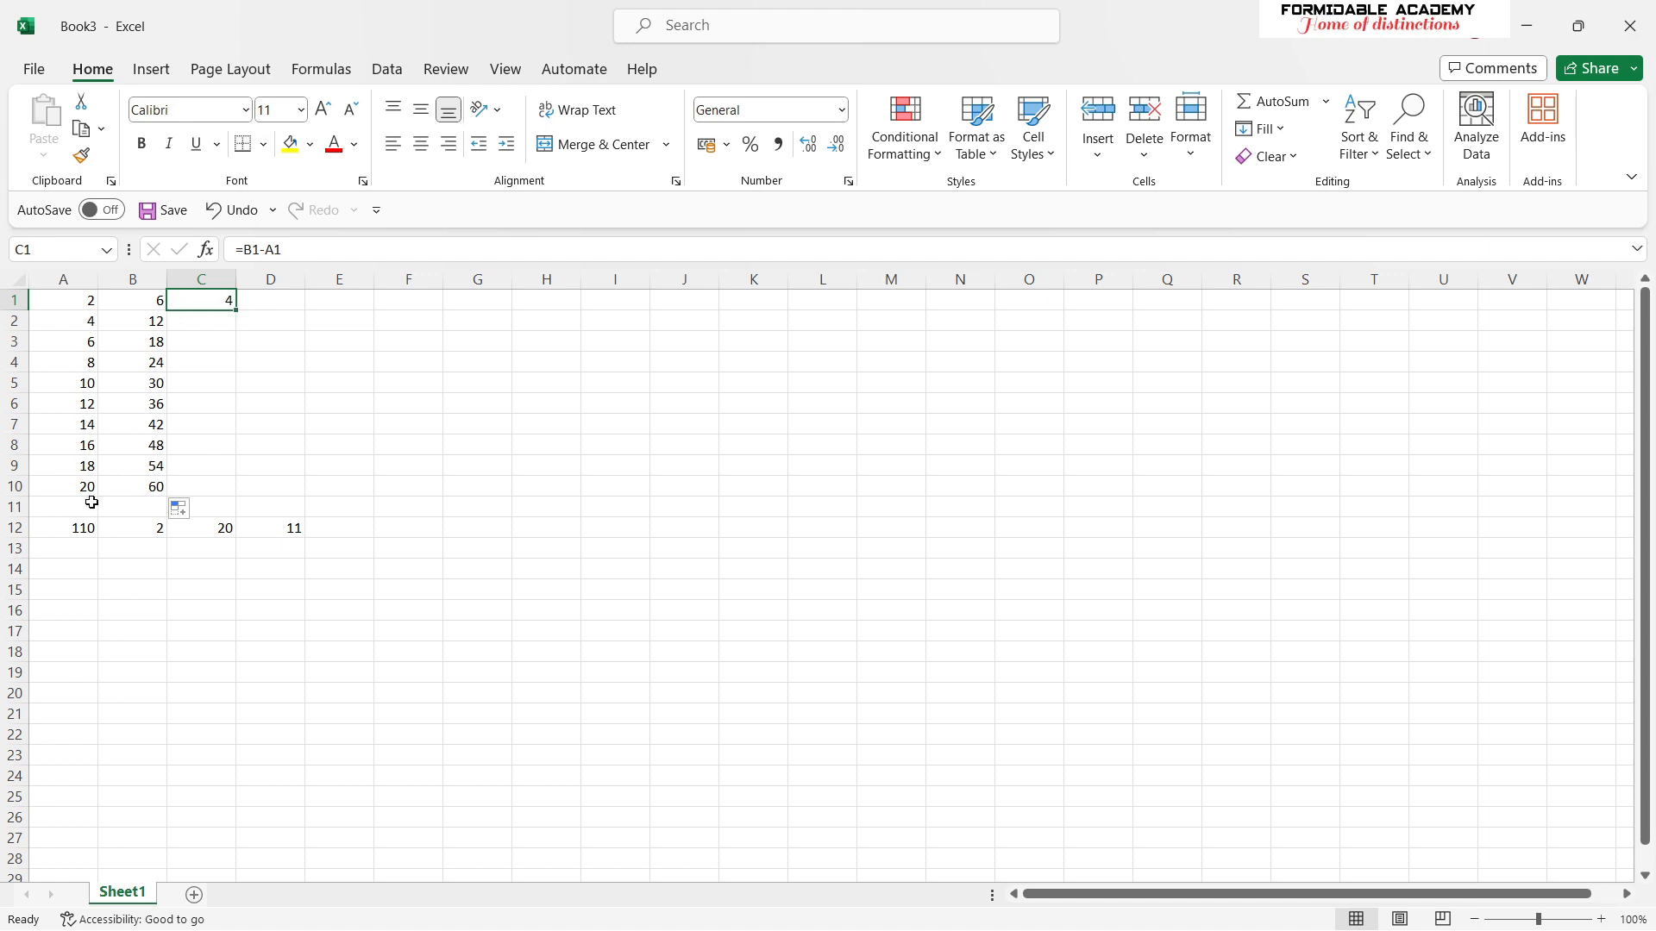
pyautogui.moveTo(87, 506); pyautogui.dragTo(266, 505)
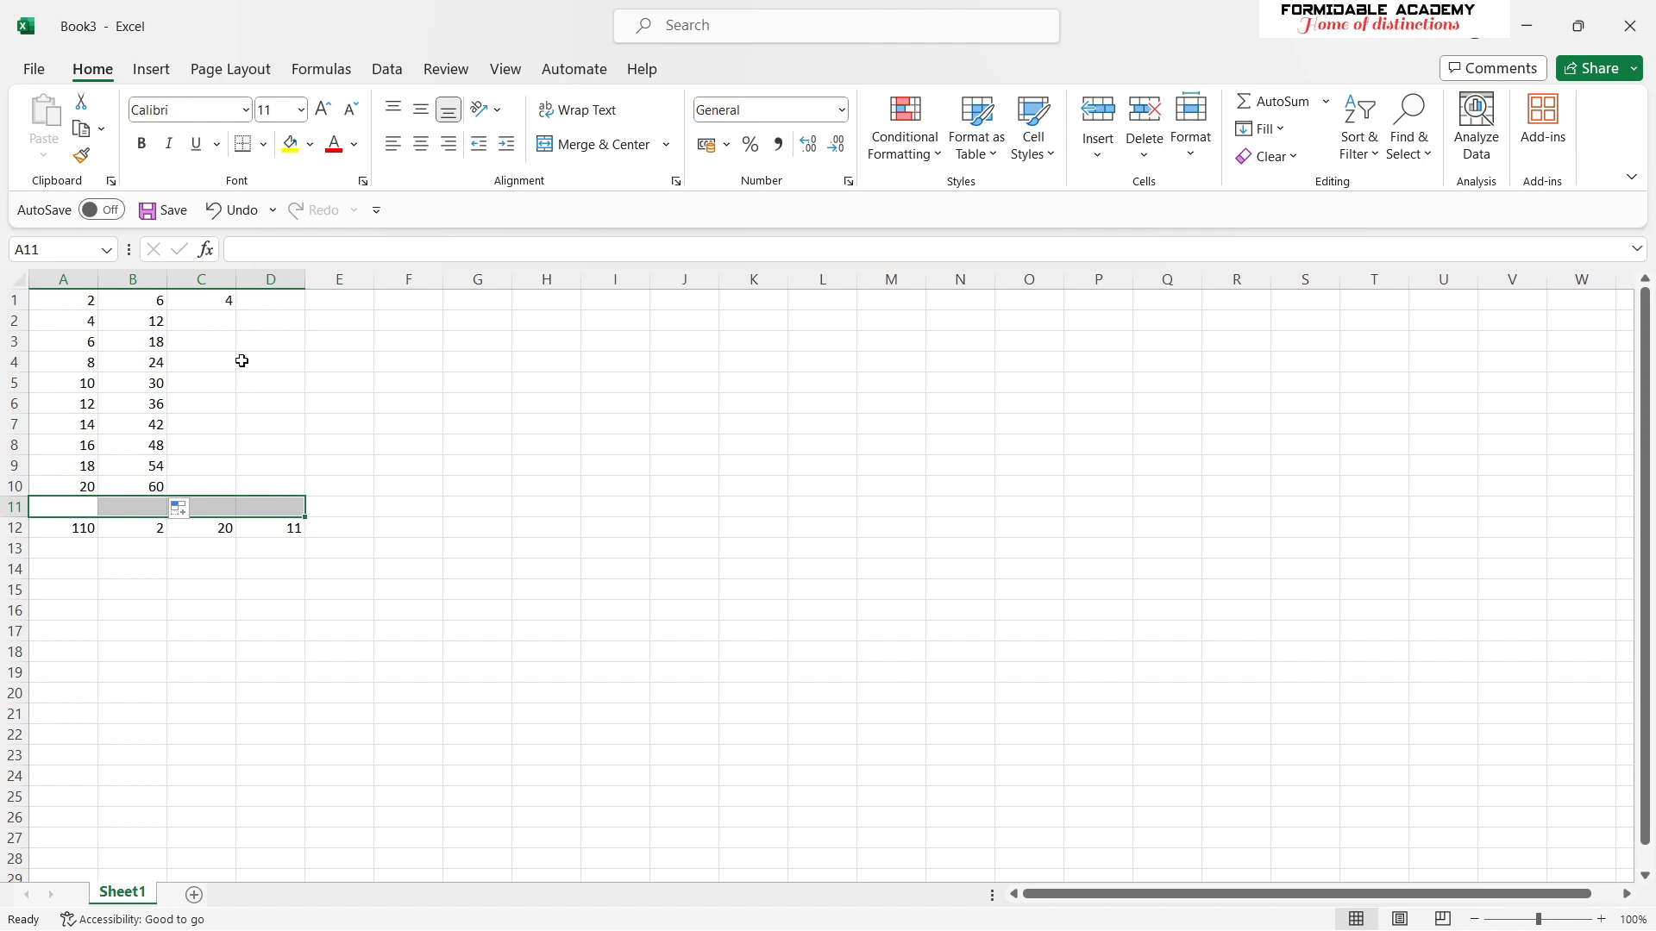
pyautogui.click(231, 303)
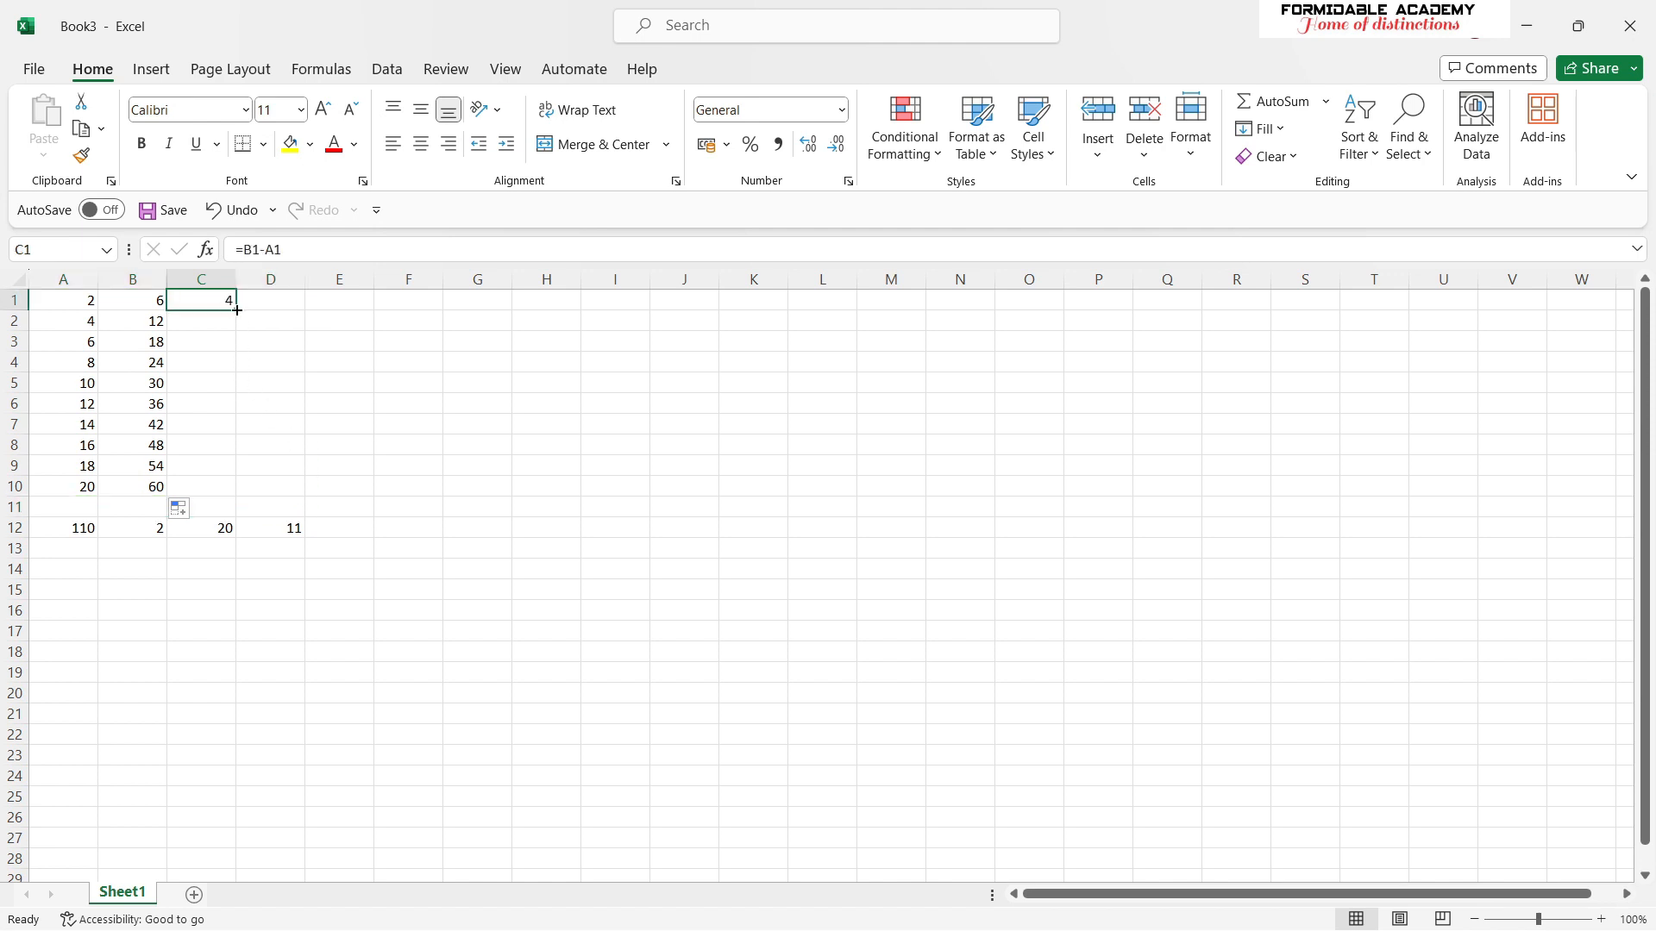
pyautogui.moveTo(236, 310)
pyautogui.mouseDown()
pyautogui.moveTo(234, 346)
pyautogui.moveTo(233, 314)
pyautogui.mouseUp()
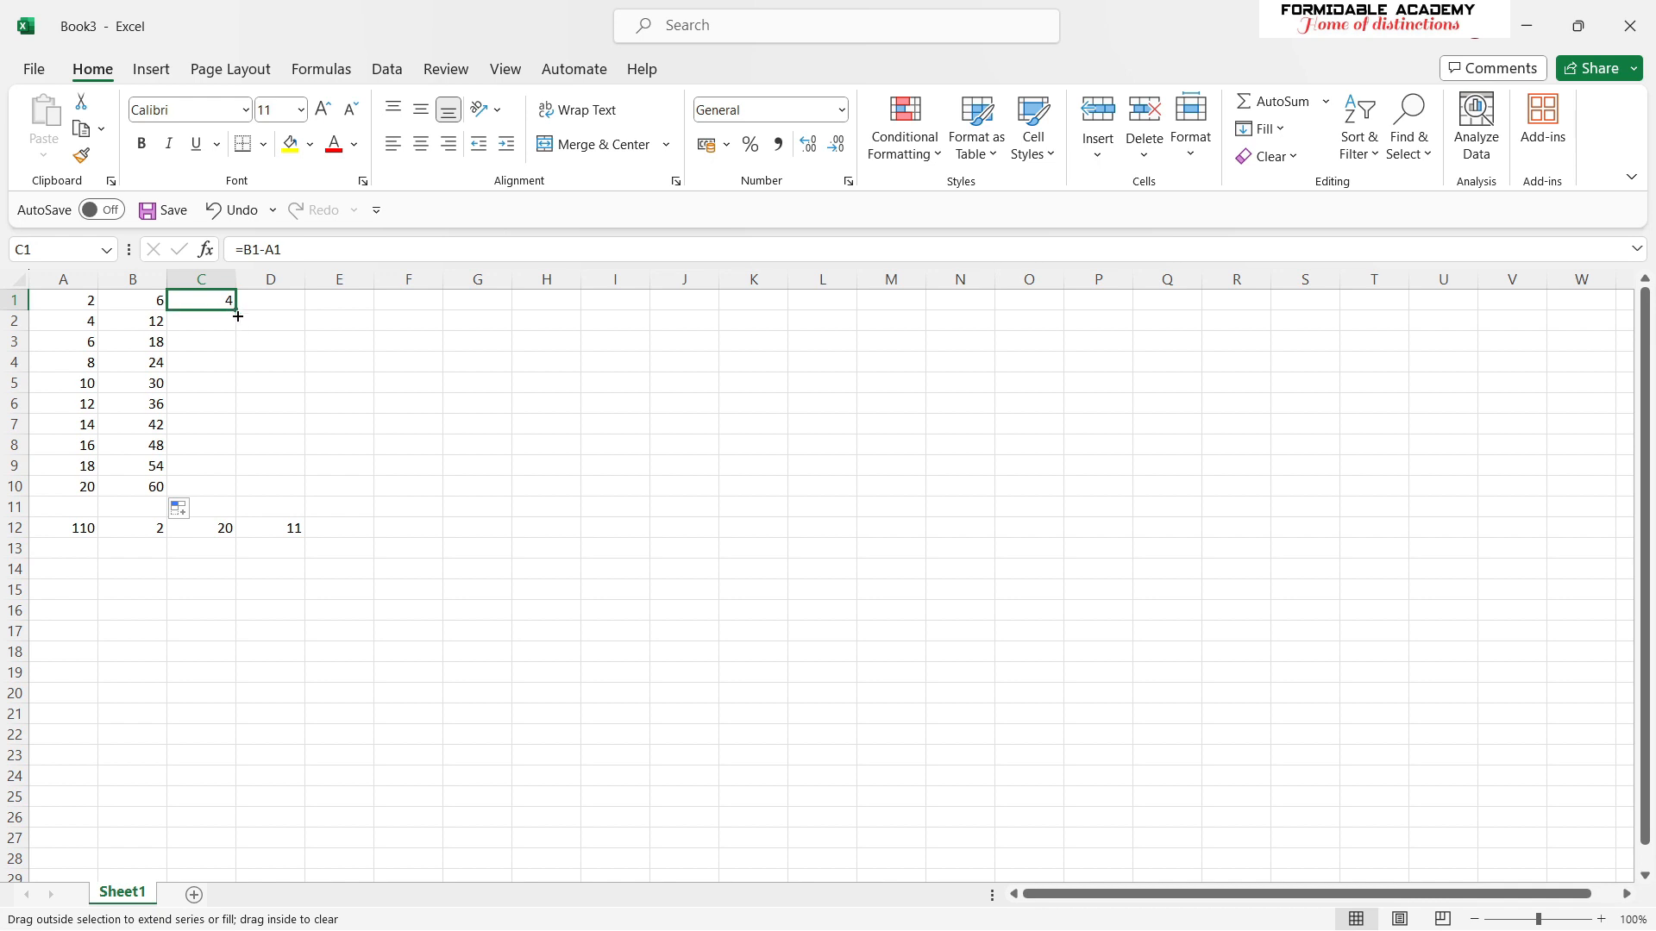
pyautogui.moveTo(238, 317); pyautogui.dragTo(234, 489)
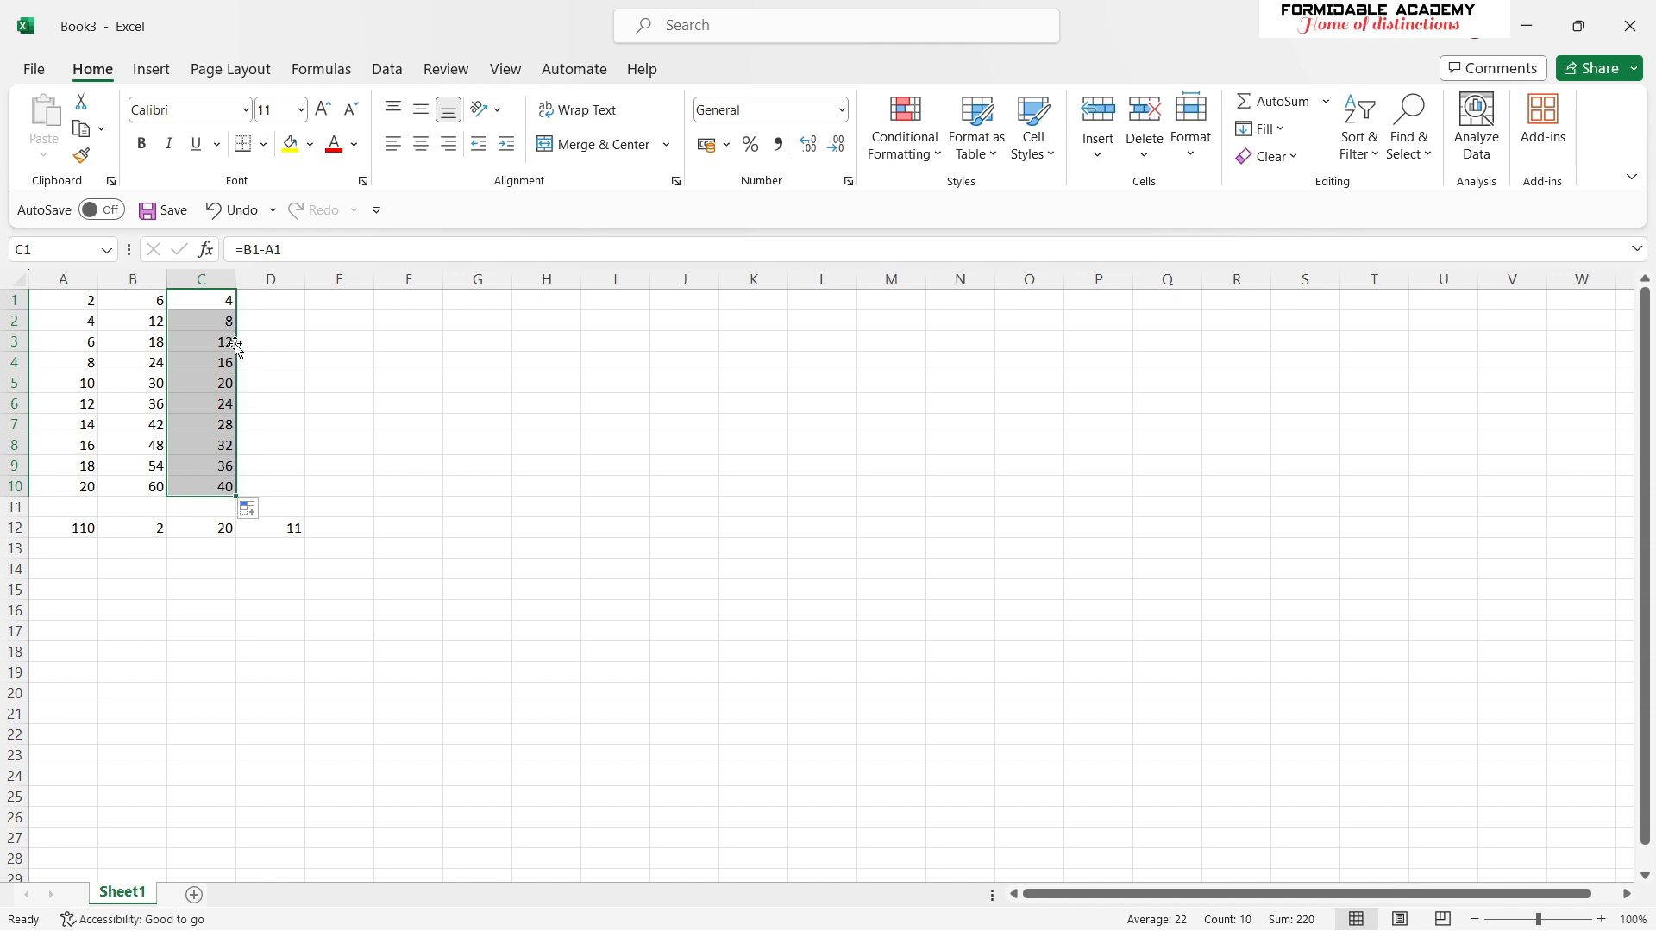
pyautogui.hotkey('ctrl', 'z')
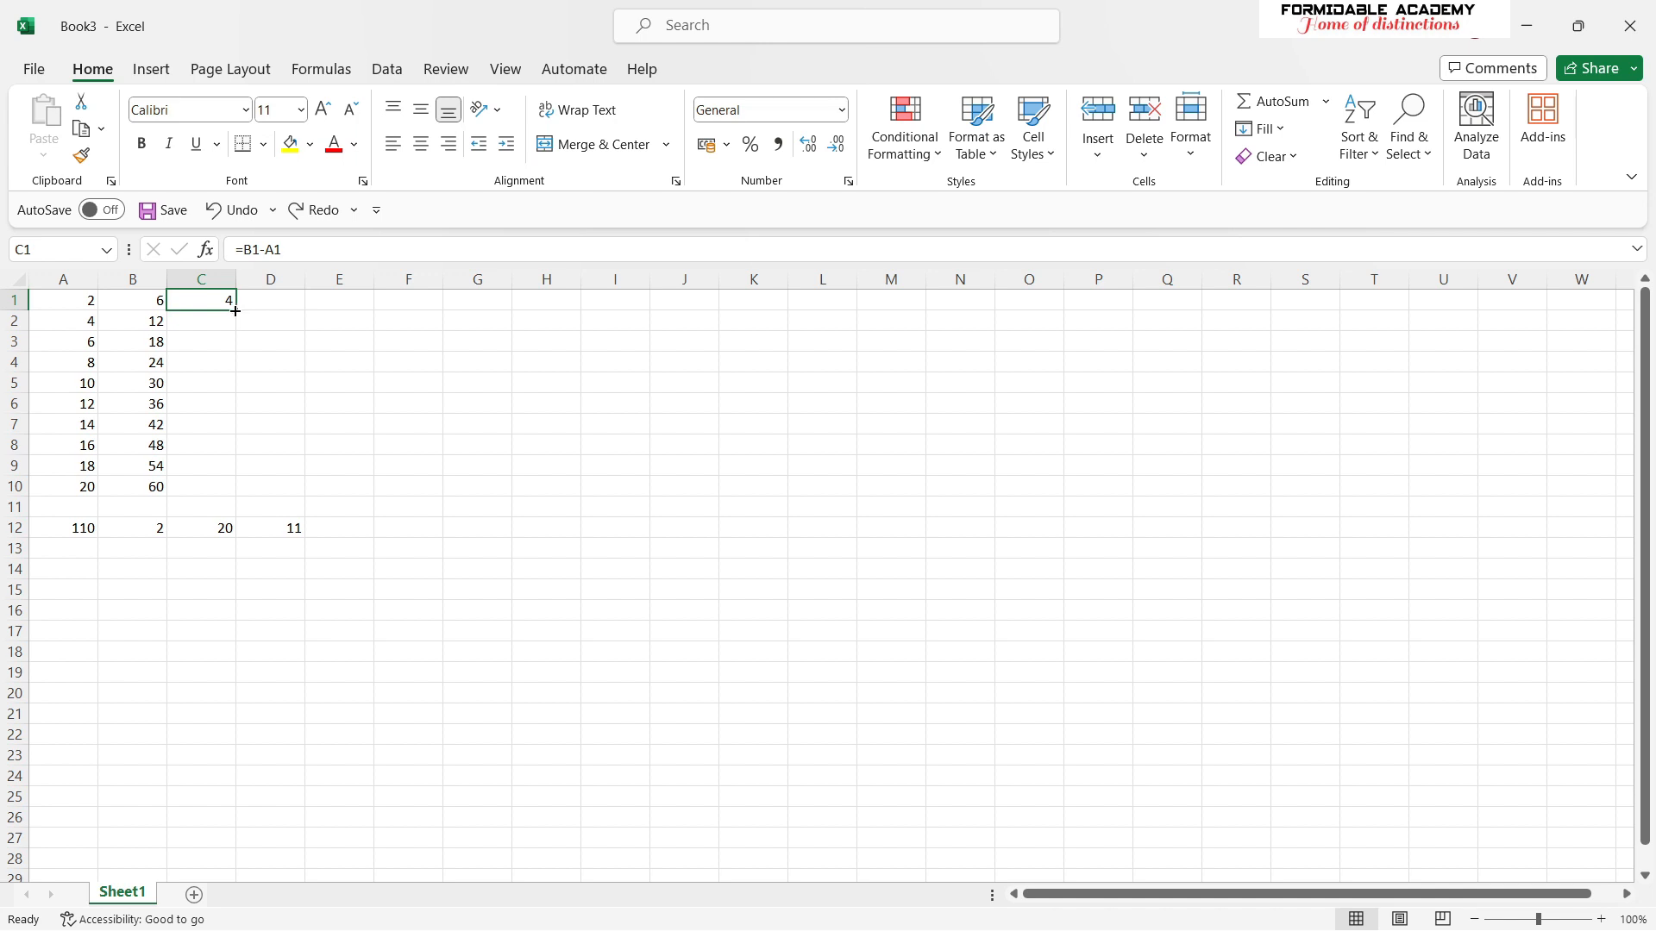
# Fill the subtraction formula from C1 down through C10.
pyautogui.moveTo(237, 311); pyautogui.dragTo(234, 490)
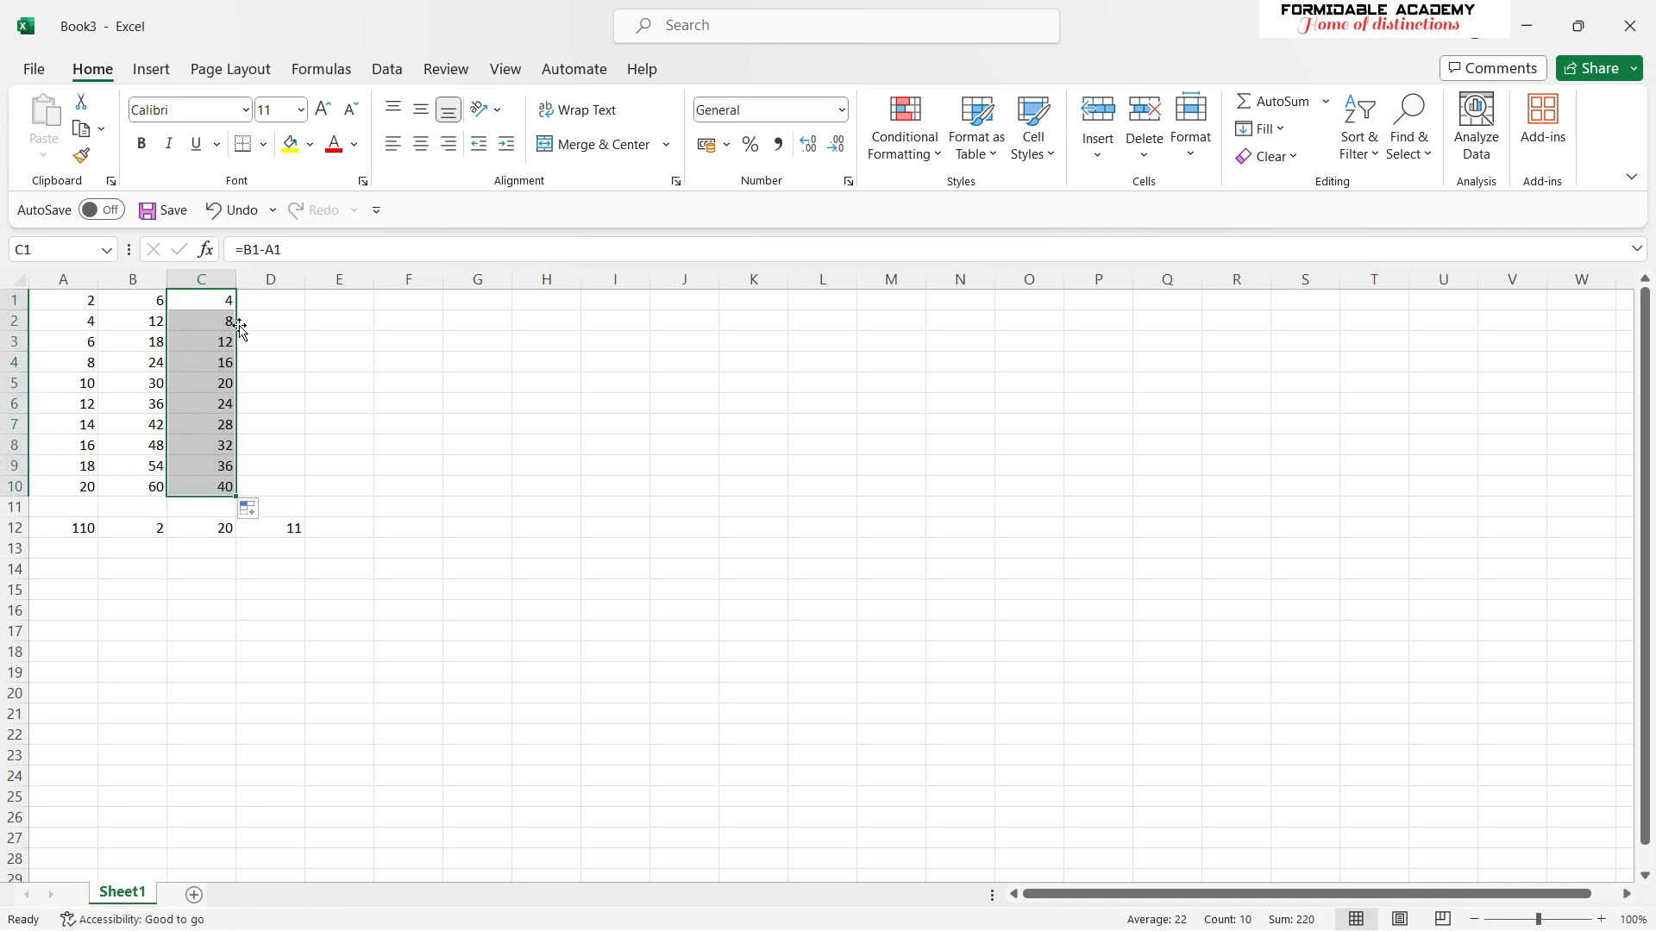
pyautogui.click(186, 509)
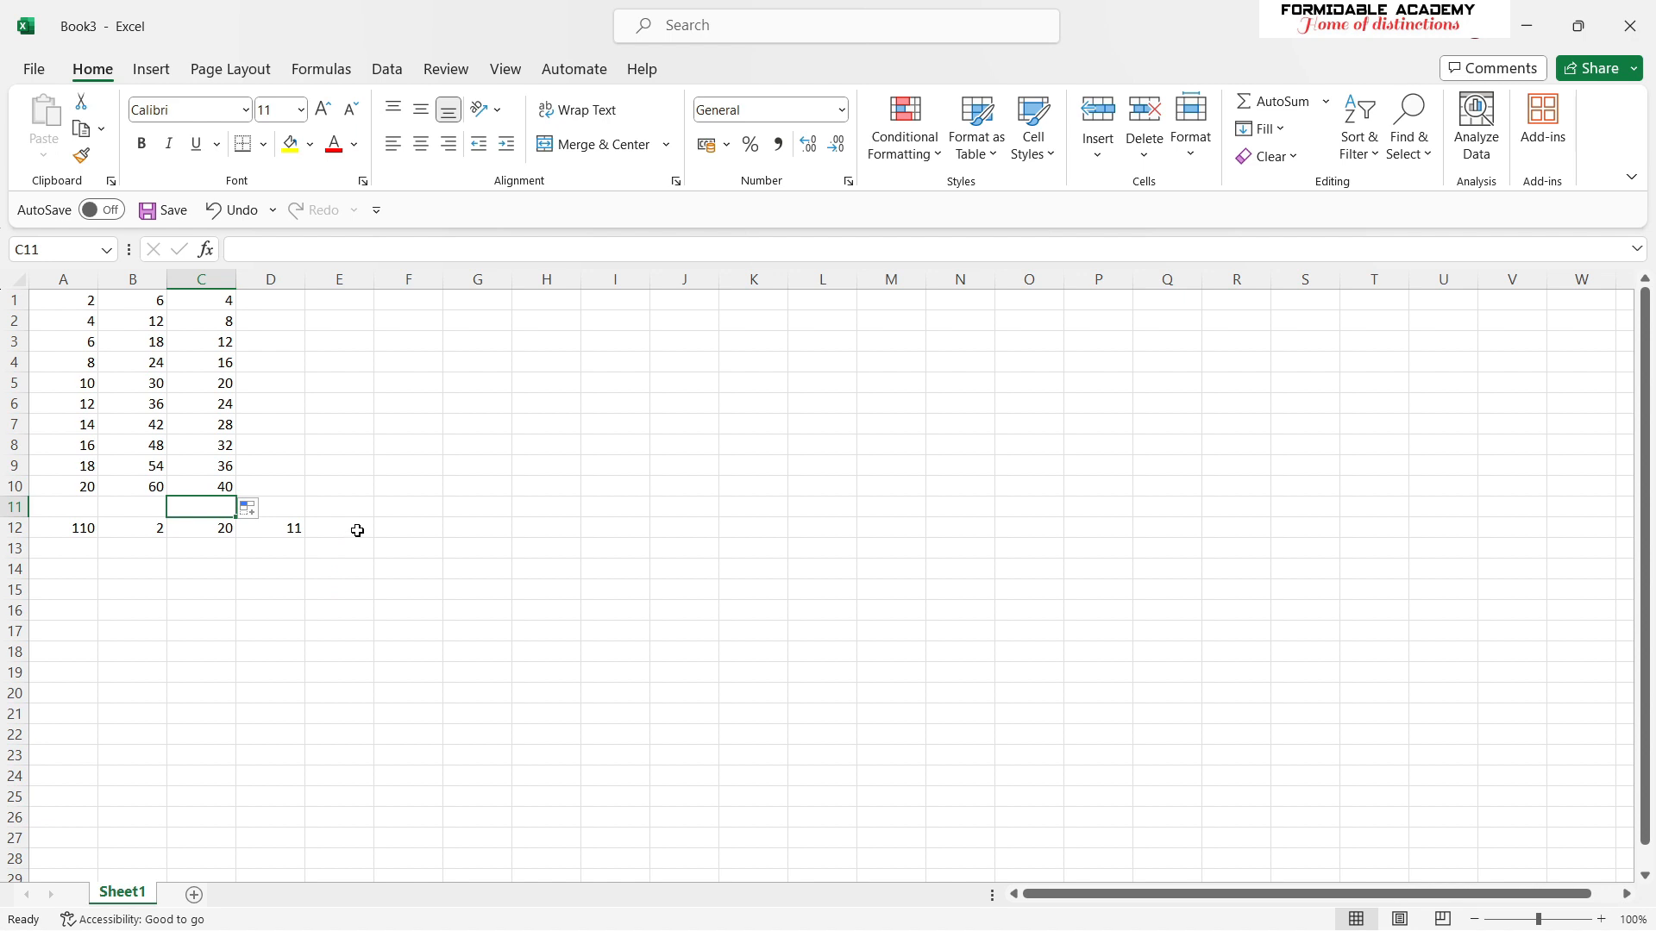
# With cell D1 as the target, look through the AutoSum, Logical, and Math & Trig functions and the full Insert Function list.
pyautogui.click(257, 321)
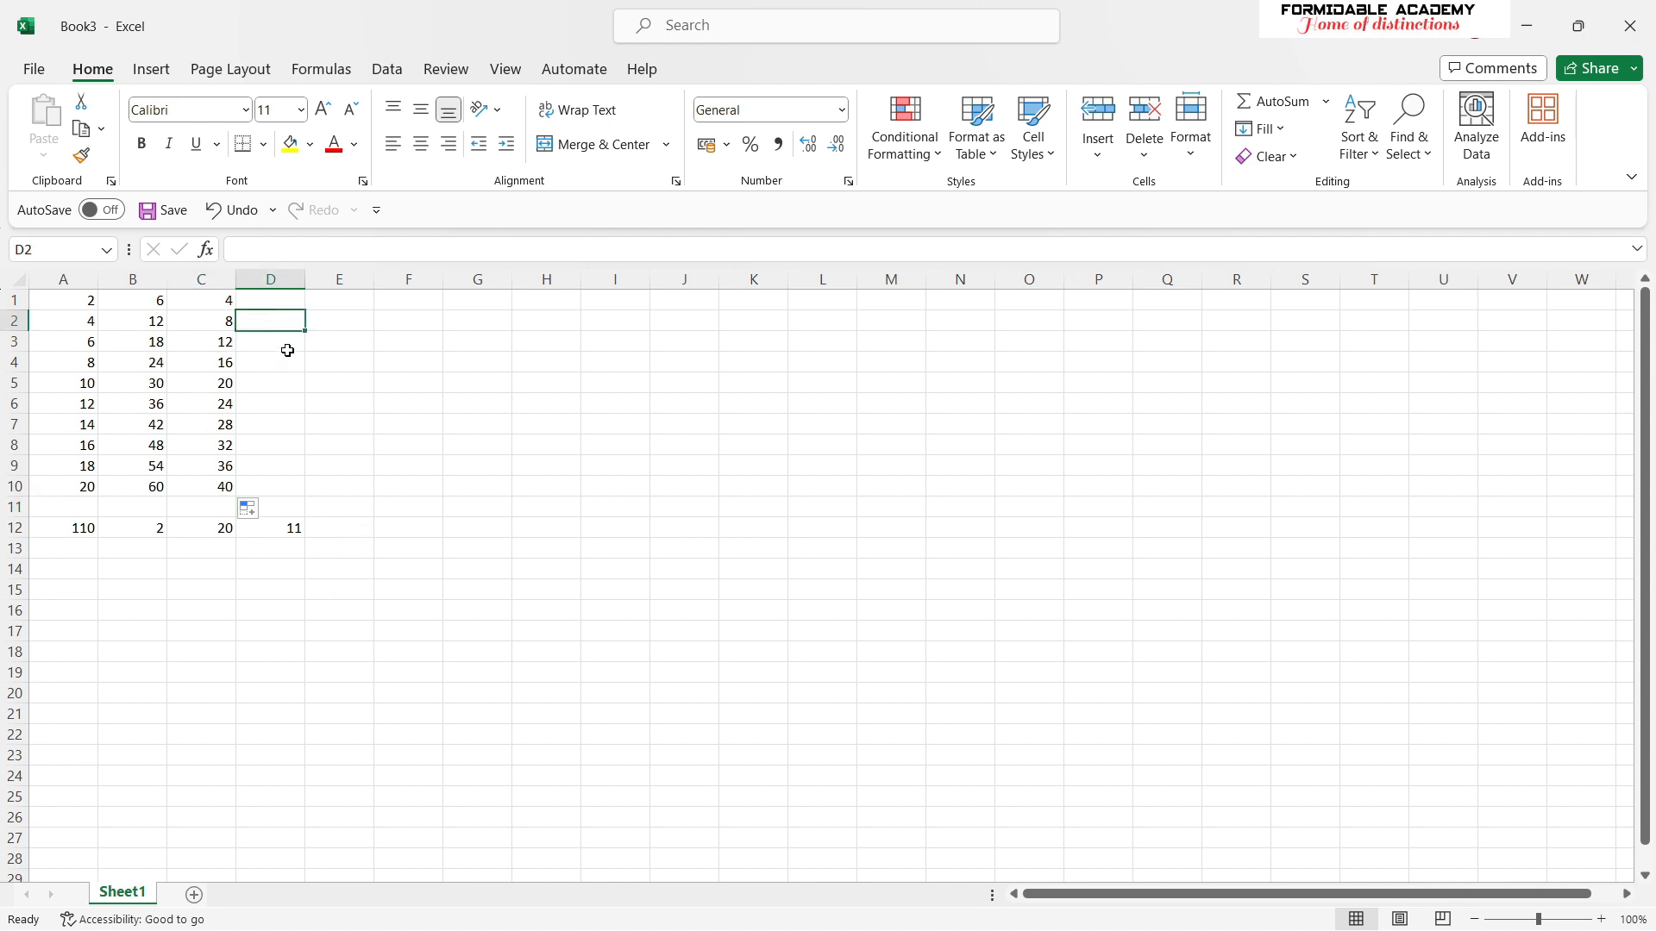
pyautogui.click(287, 303)
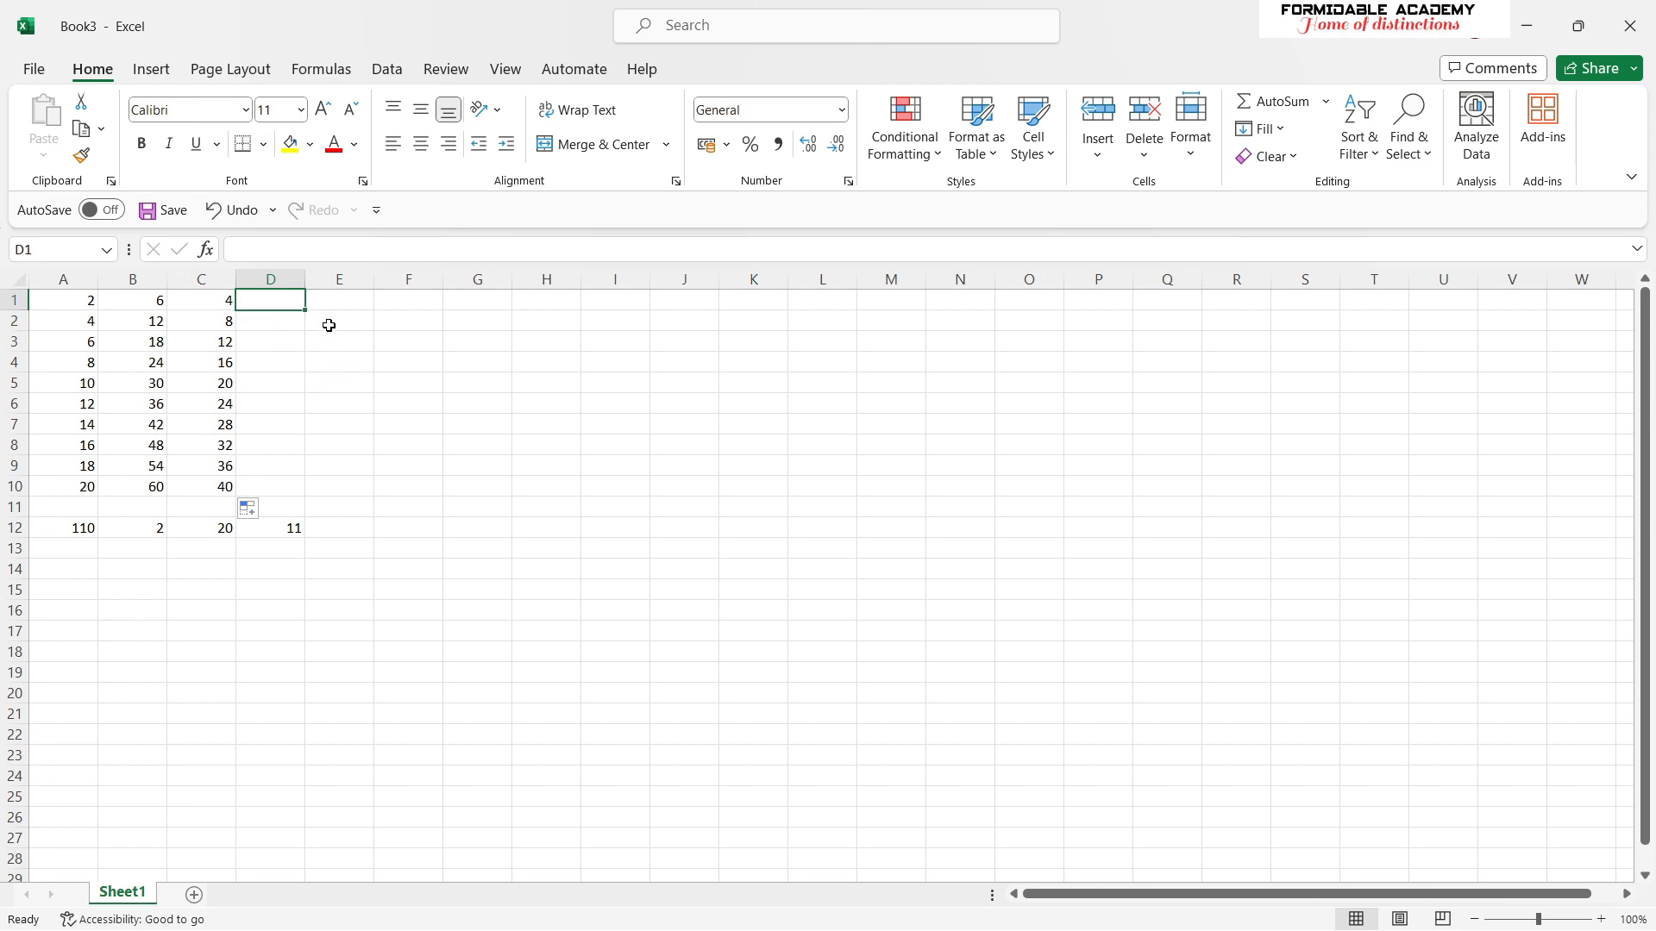
pyautogui.click(321, 69)
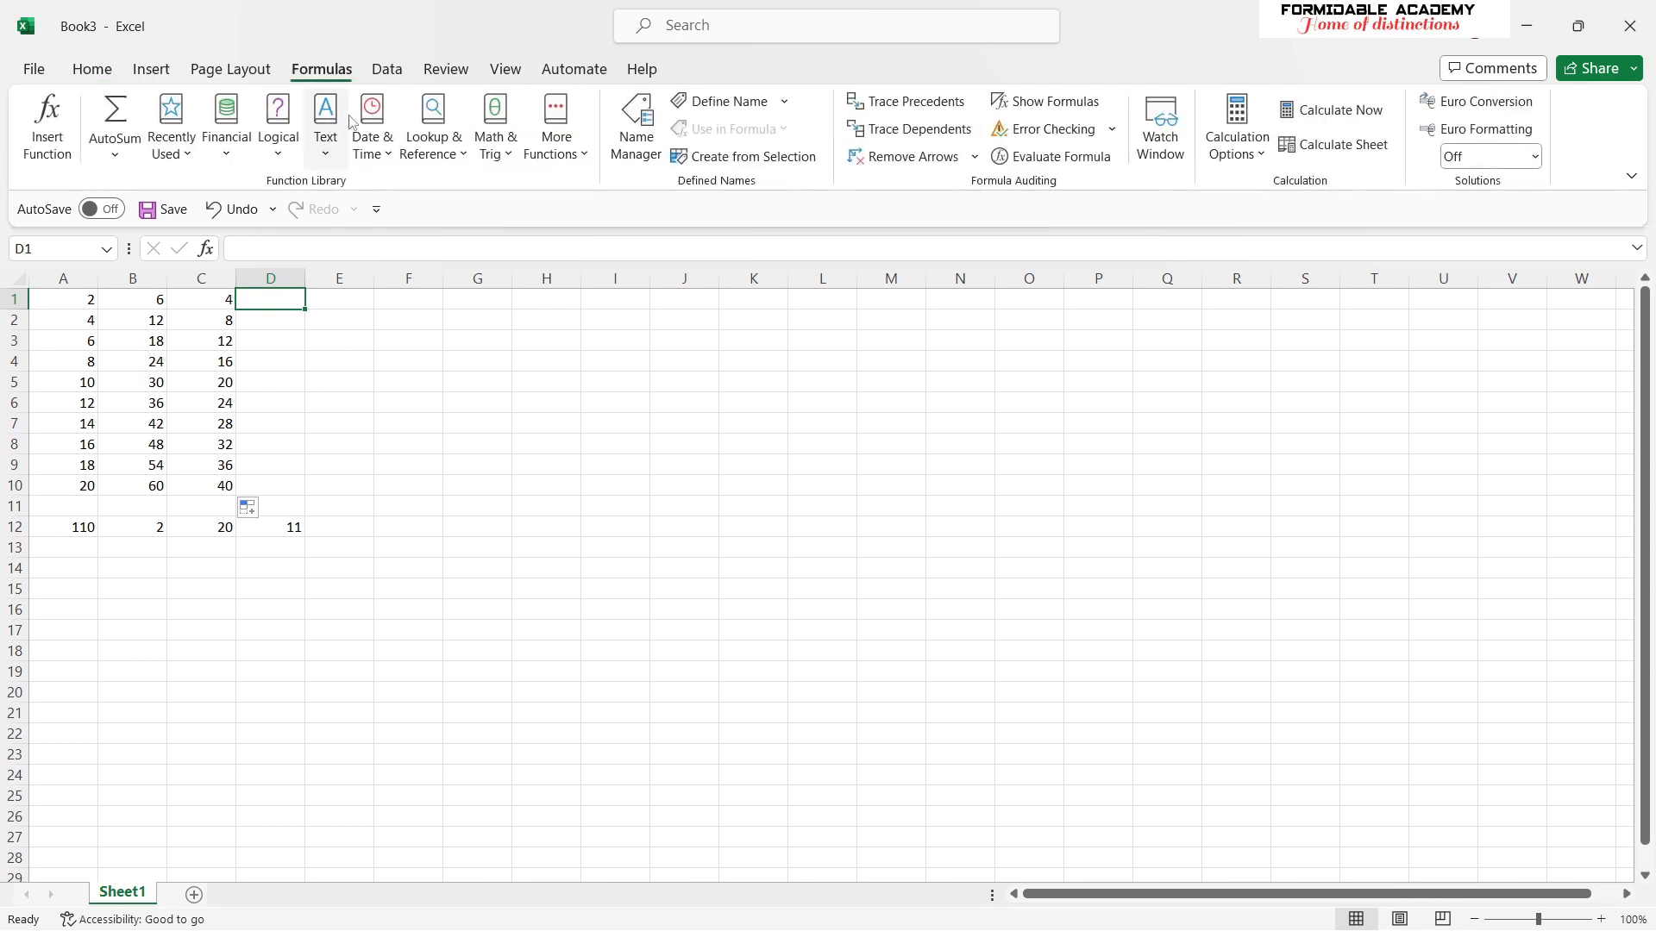
pyautogui.click(115, 156)
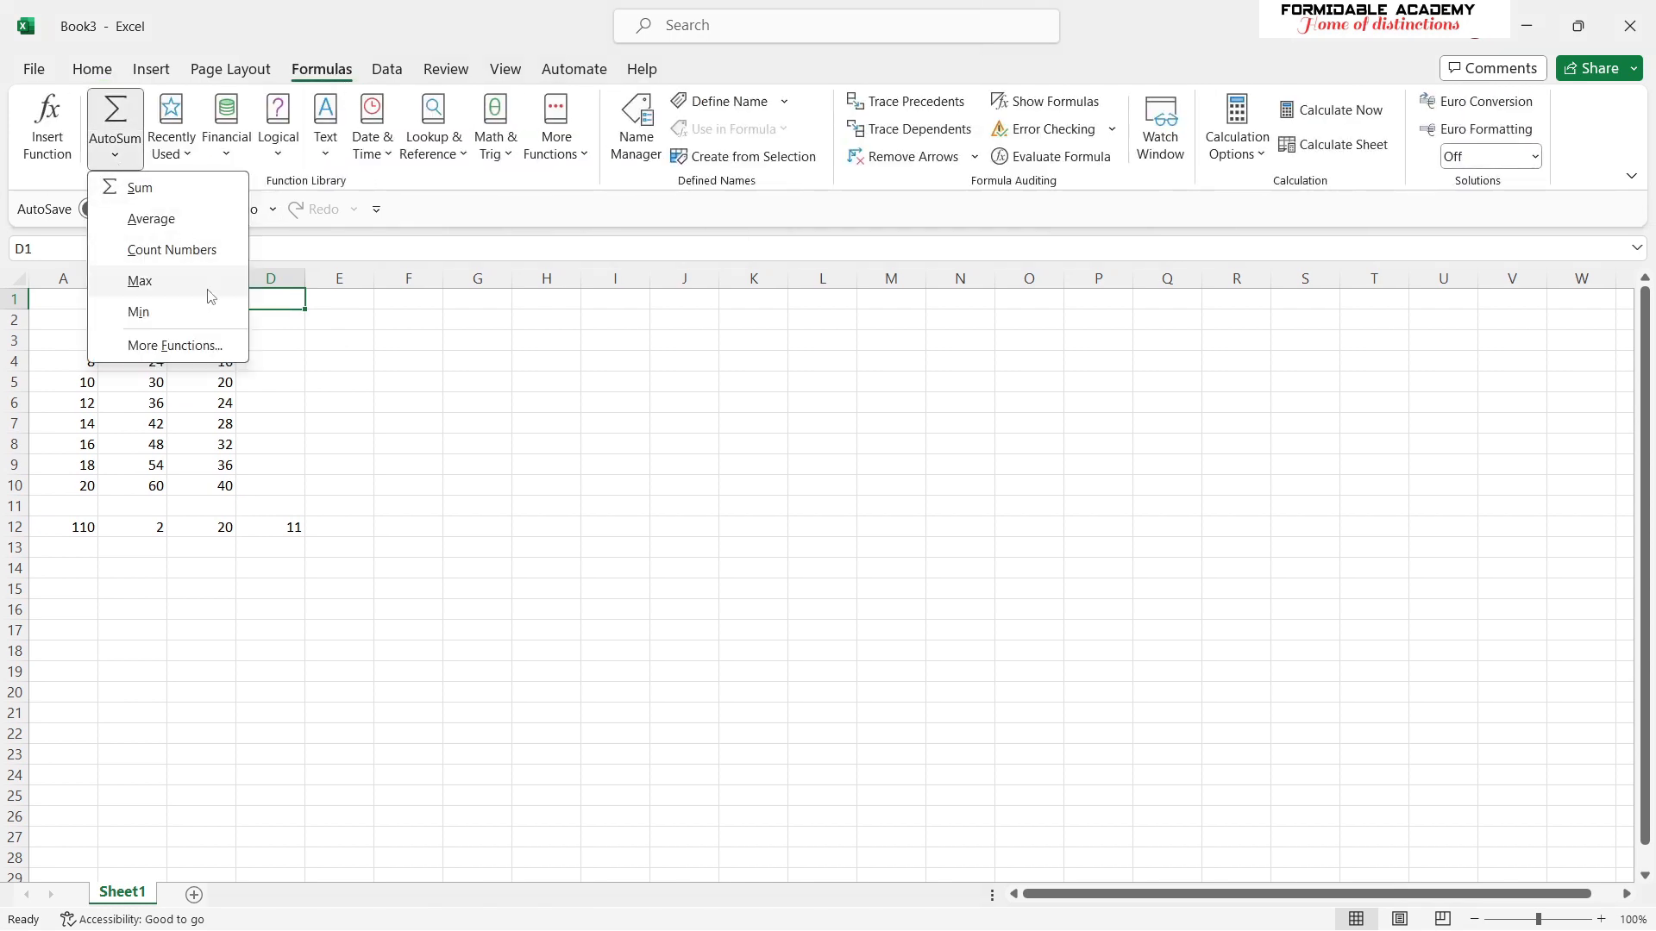
pyautogui.click(190, 347)
pyautogui.scroll(-12, 580, 483)
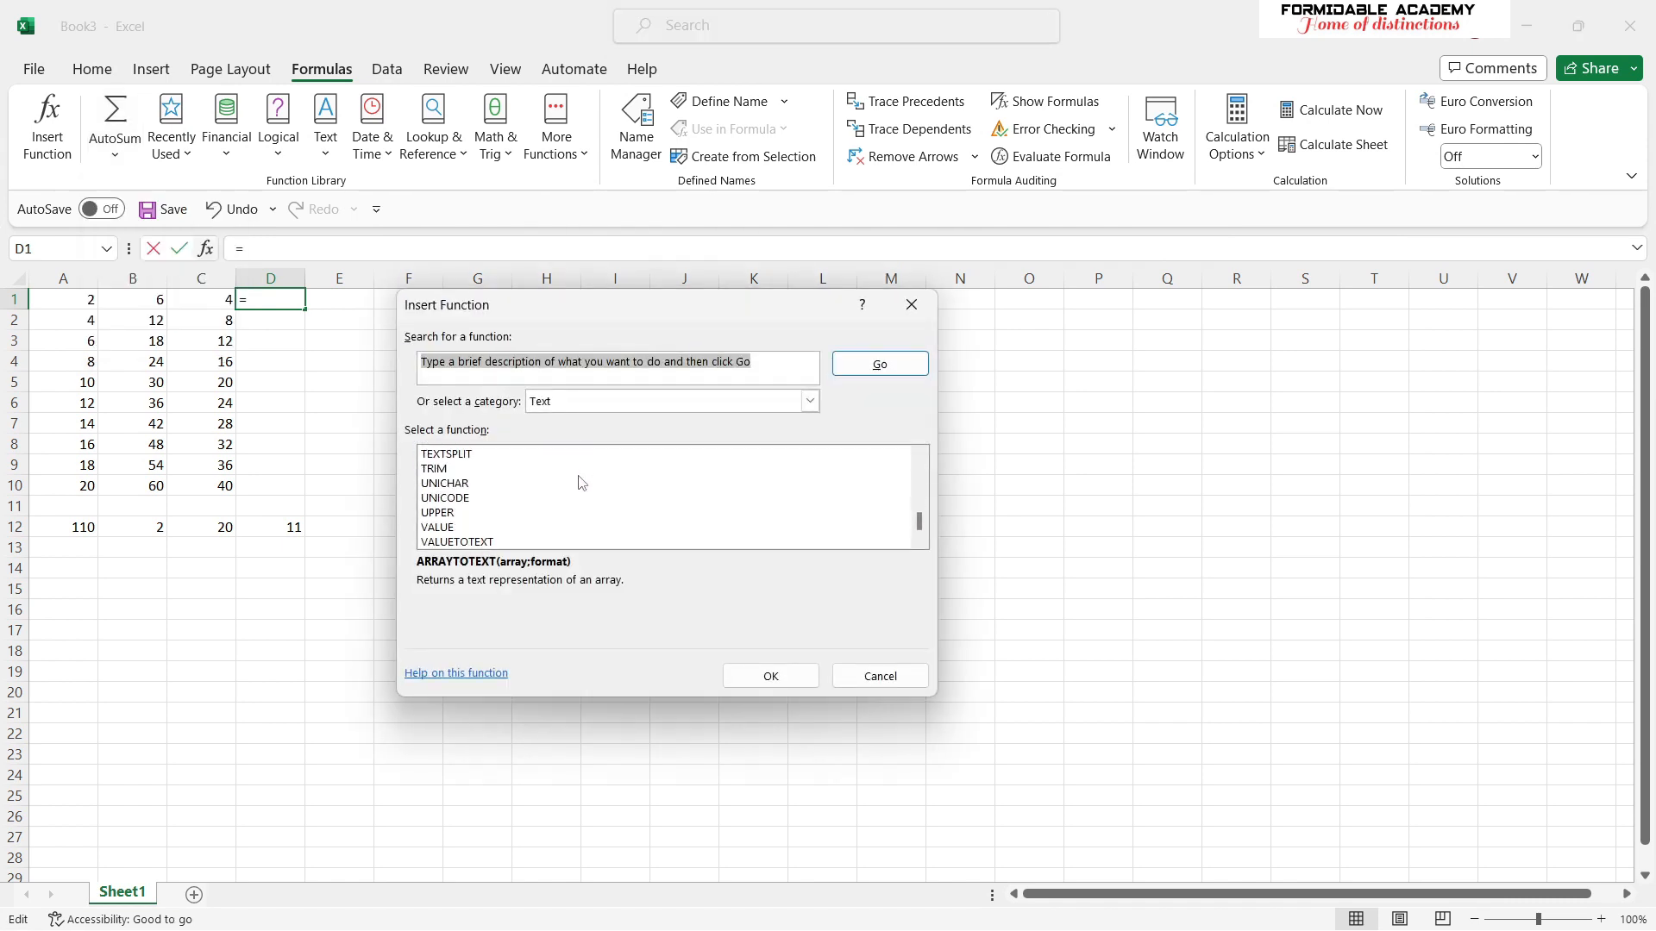
pyautogui.click(912, 305)
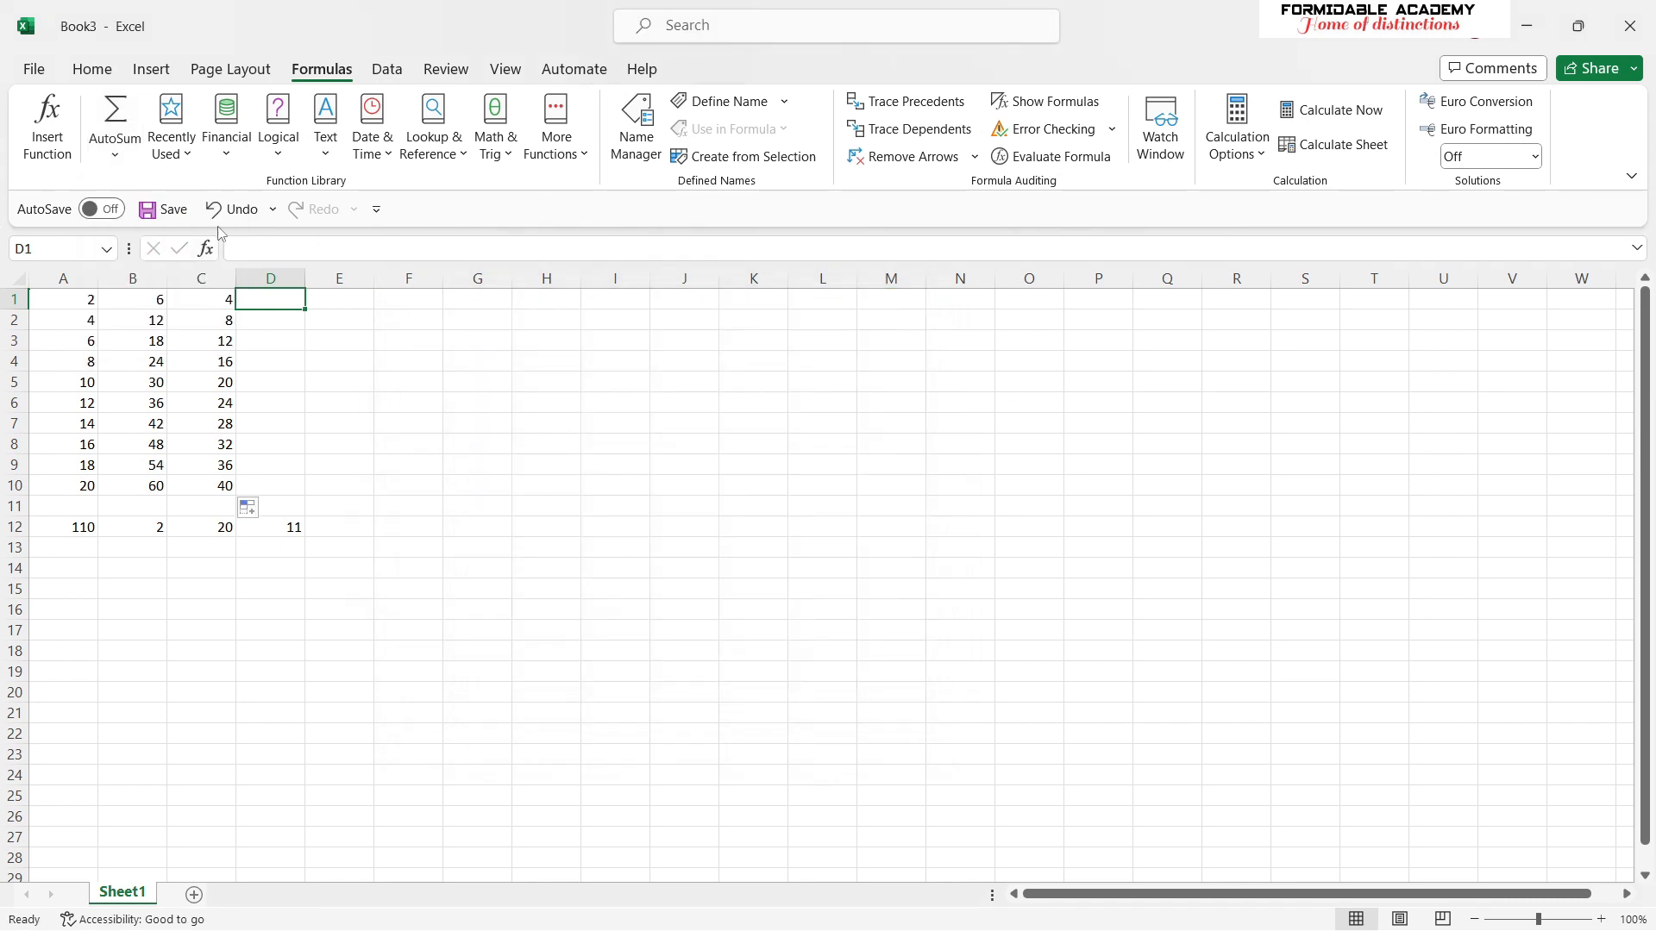
pyautogui.click(278, 149)
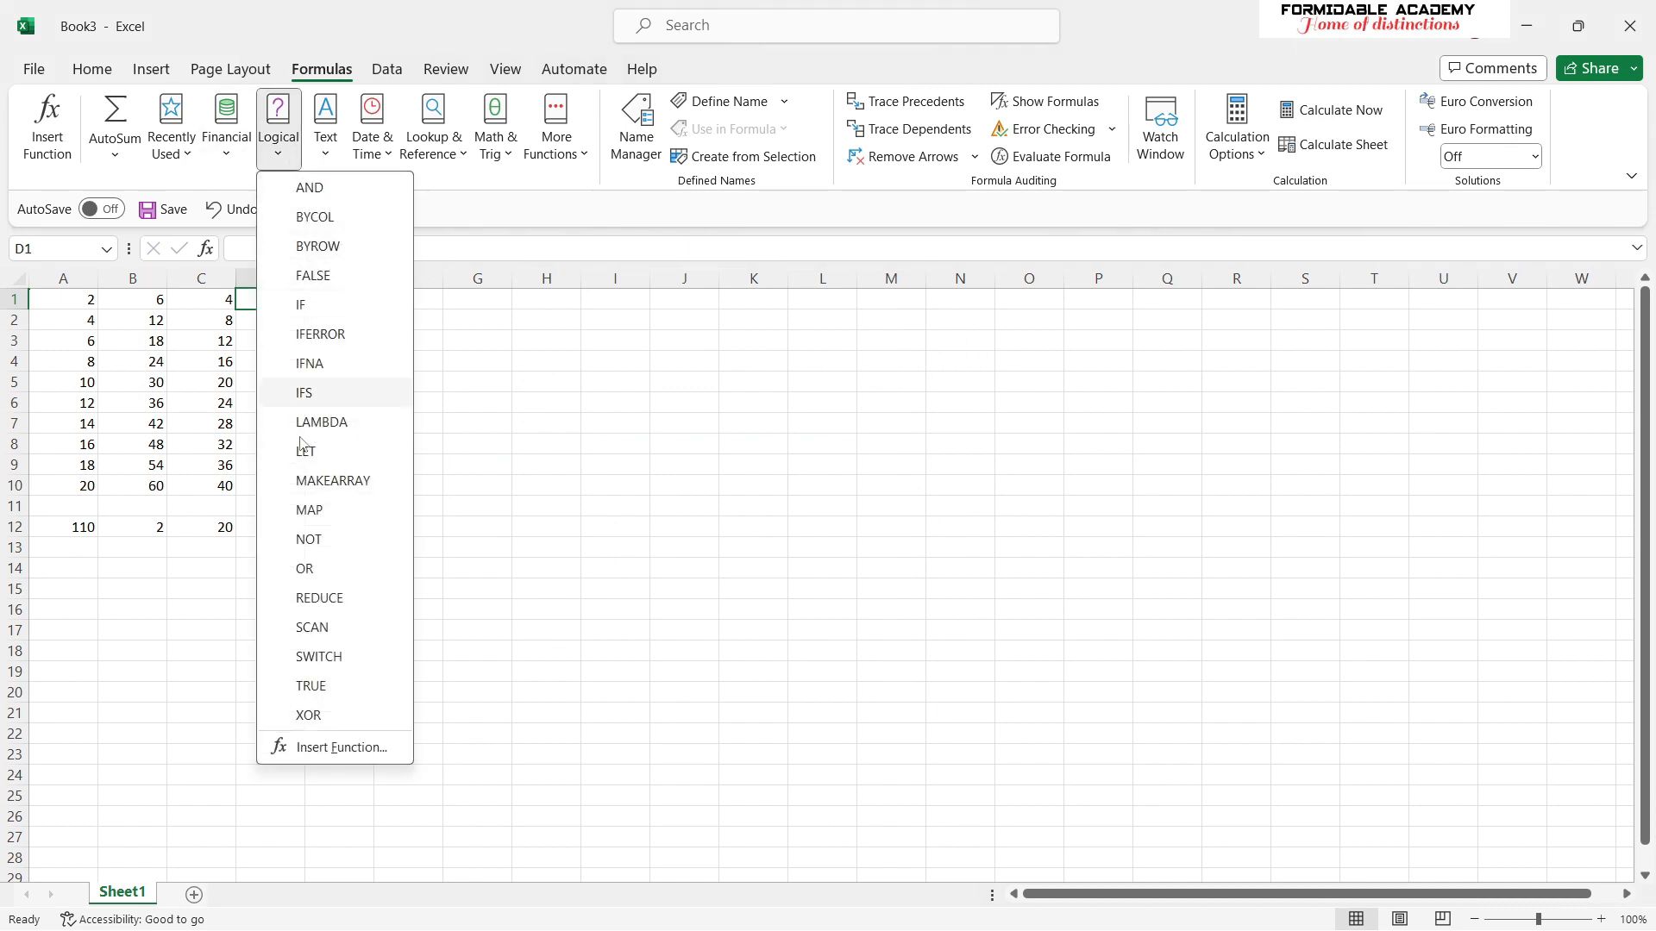
pyautogui.click(610, 358)
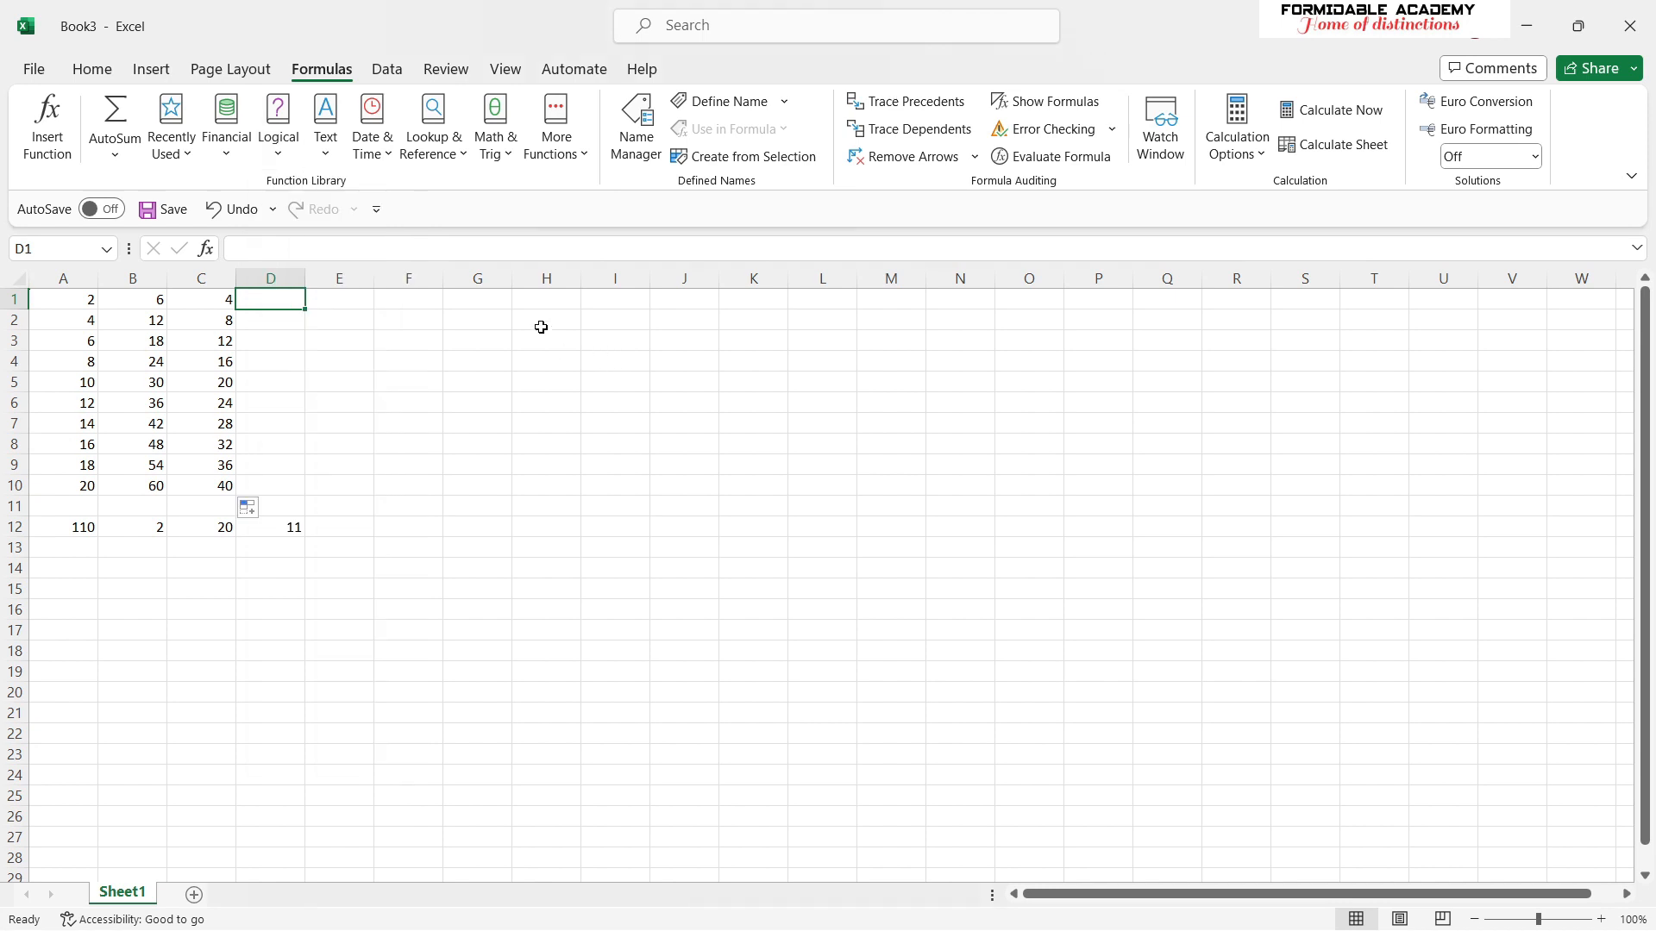
pyautogui.click(516, 162)
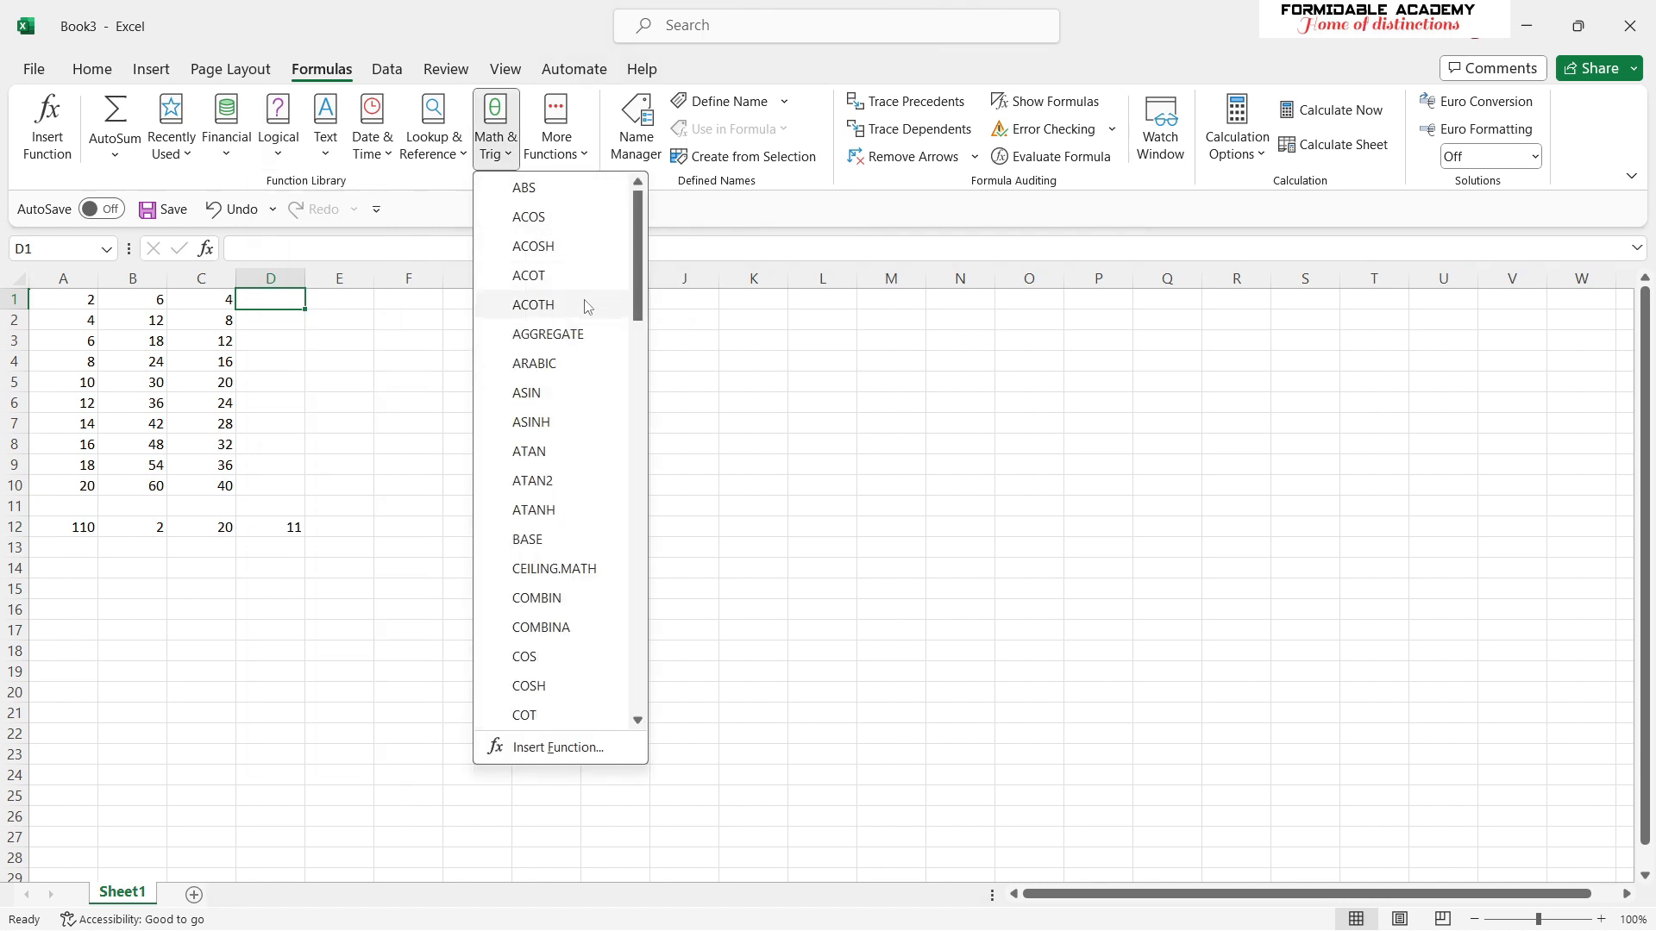
pyautogui.click(344, 697)
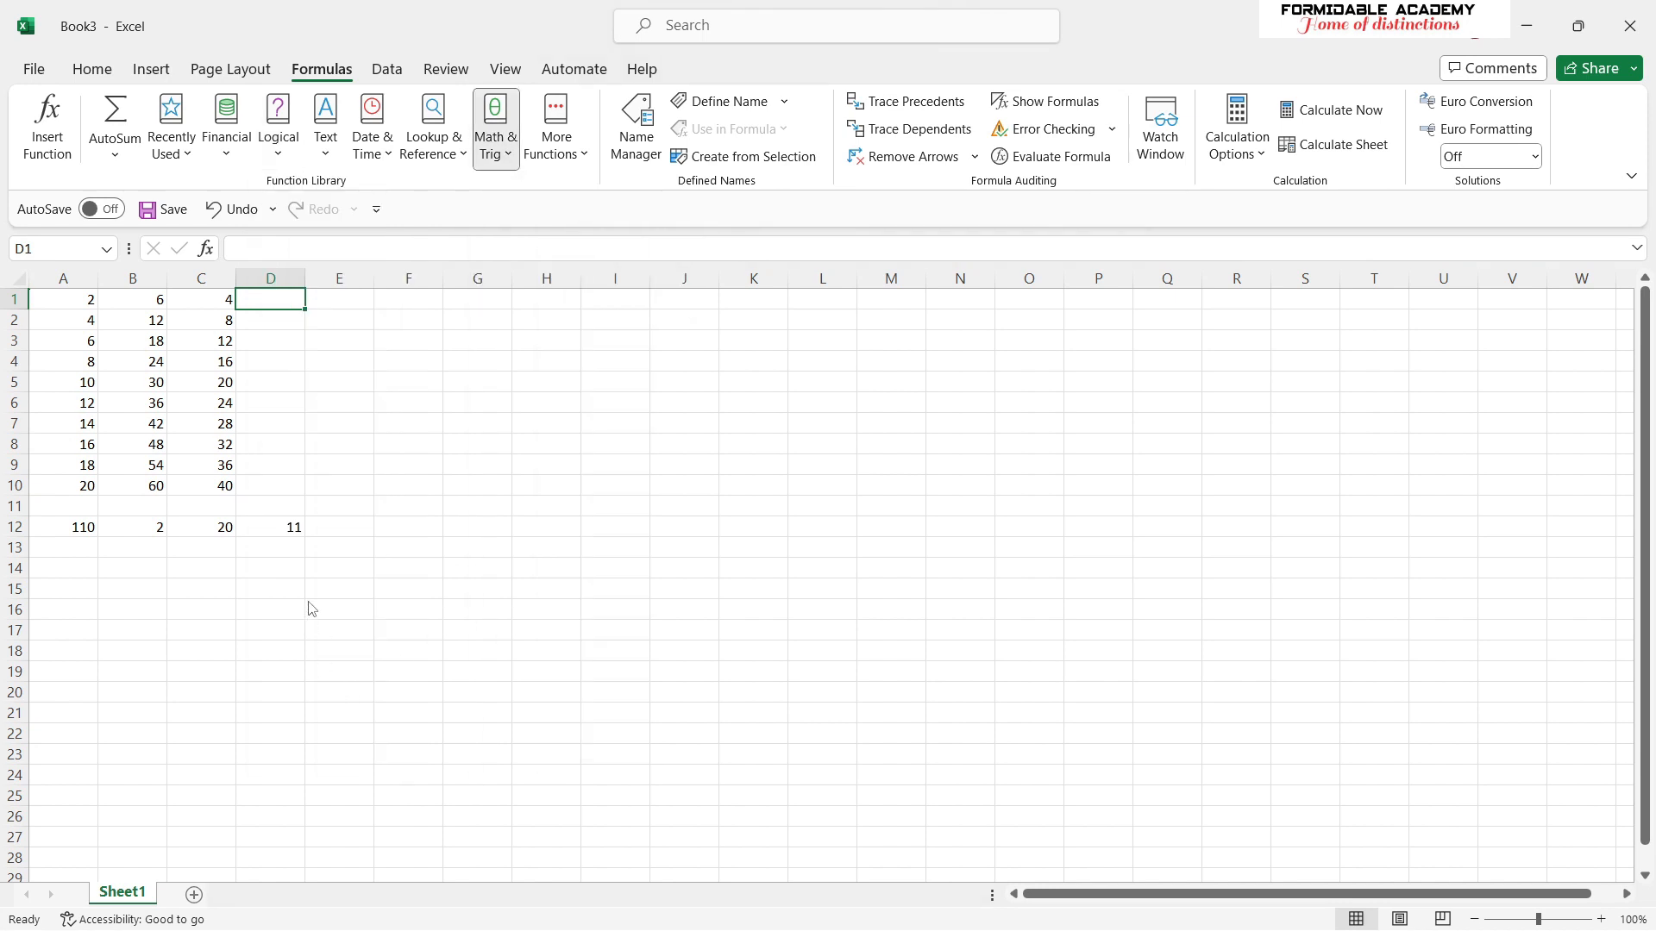
pyautogui.click(381, 472)
pyautogui.click(228, 481)
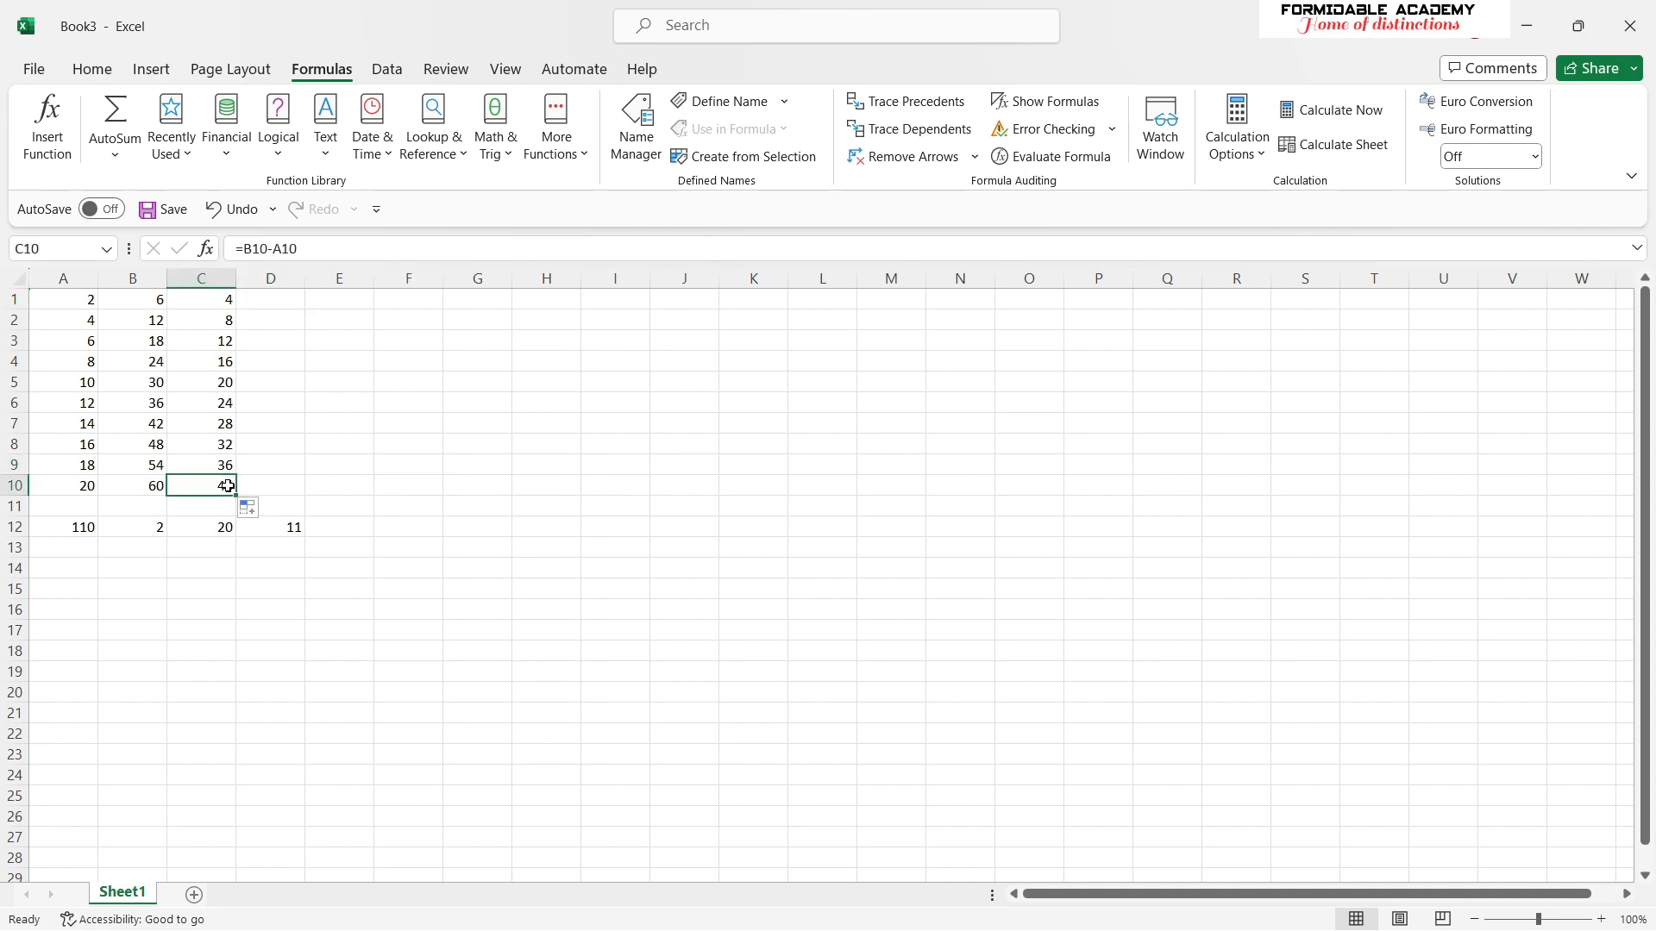
pyautogui.click(222, 301)
pyautogui.click(234, 343)
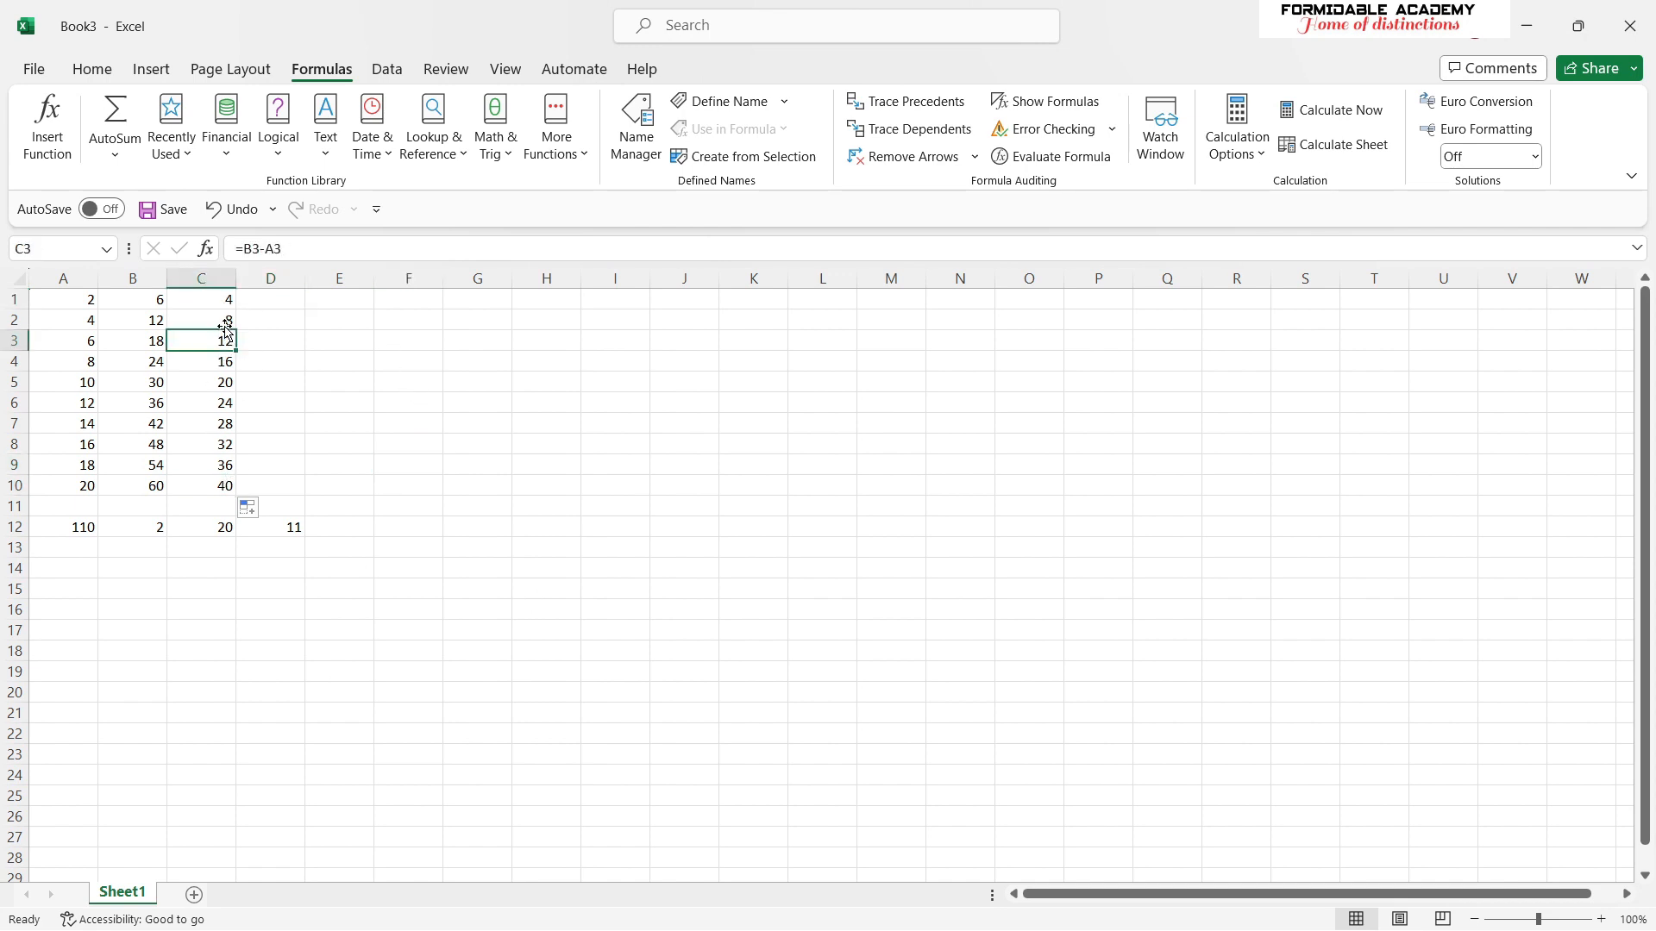
pyautogui.click(228, 320)
# With cell E1 as the target, look at the arguments of the COS function from the Math & Trig functions.
pyautogui.click(322, 309)
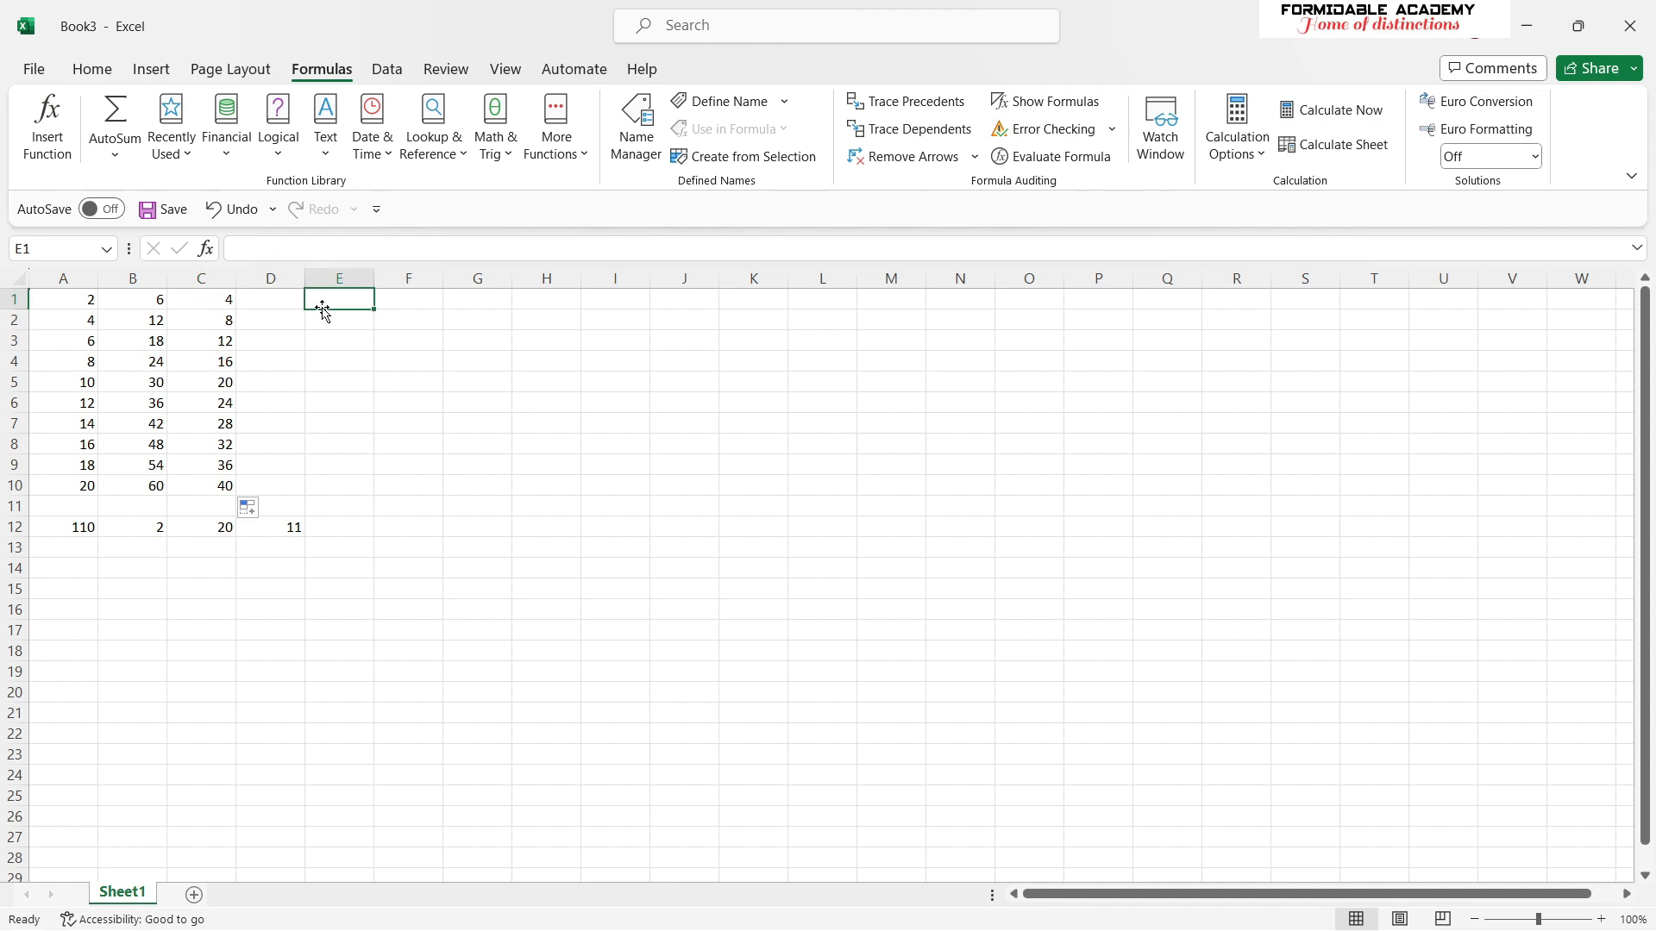
pyautogui.click(502, 152)
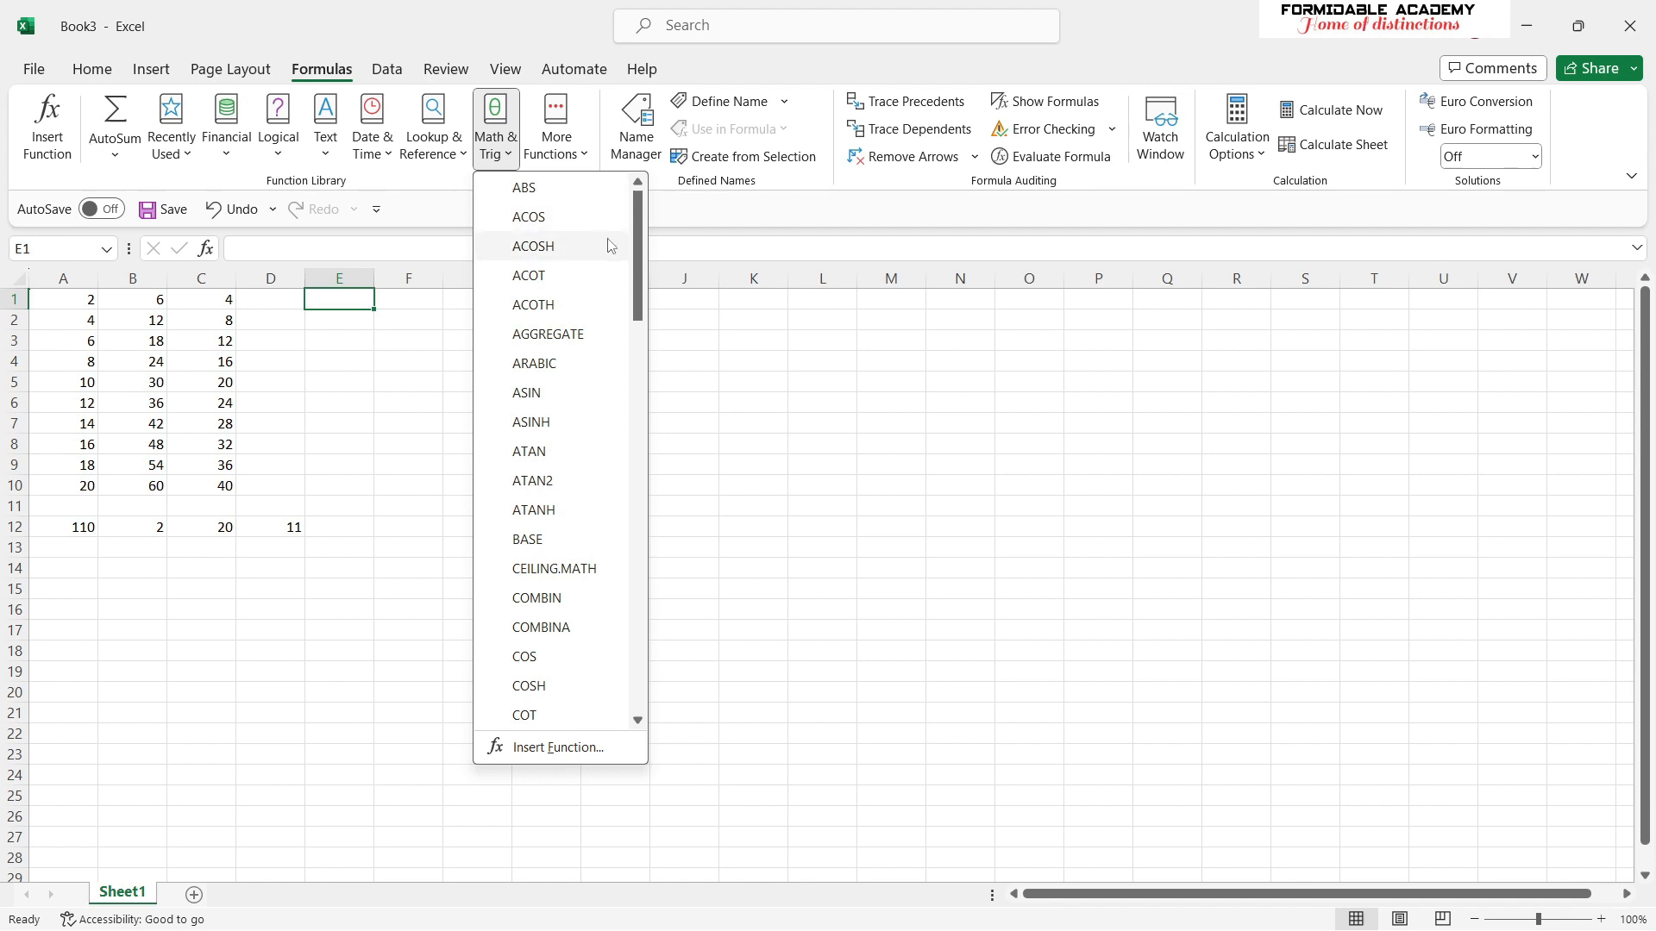
pyautogui.moveTo(635, 254); pyautogui.dragTo(649, 321)
pyautogui.click(522, 328)
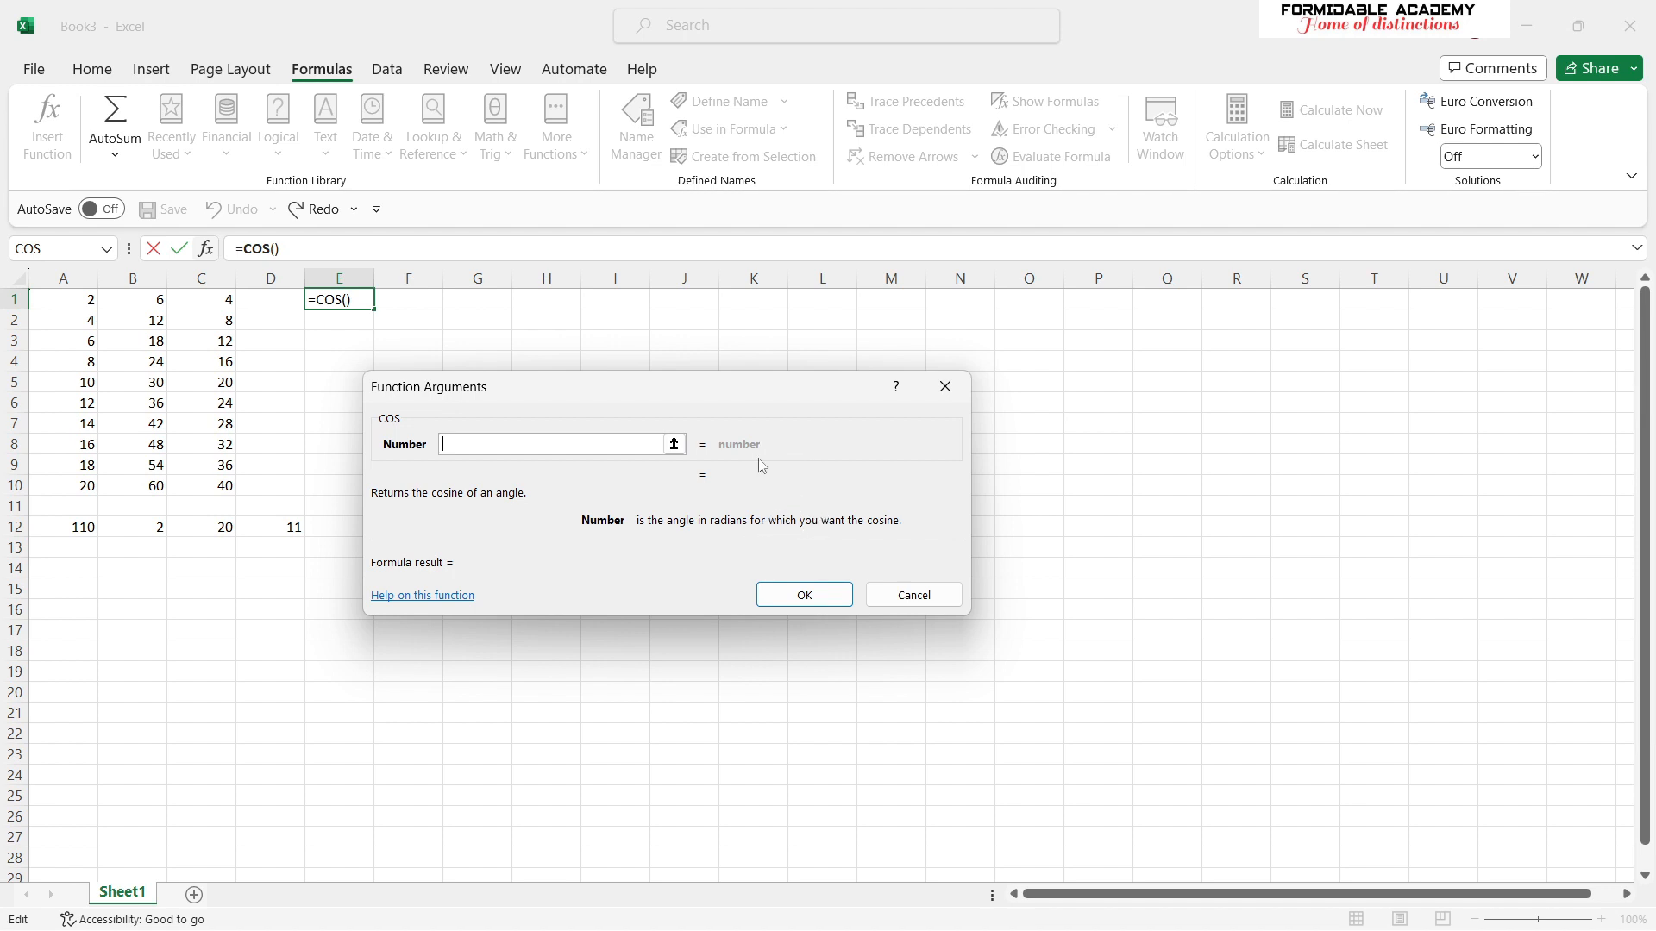
pyautogui.click(947, 393)
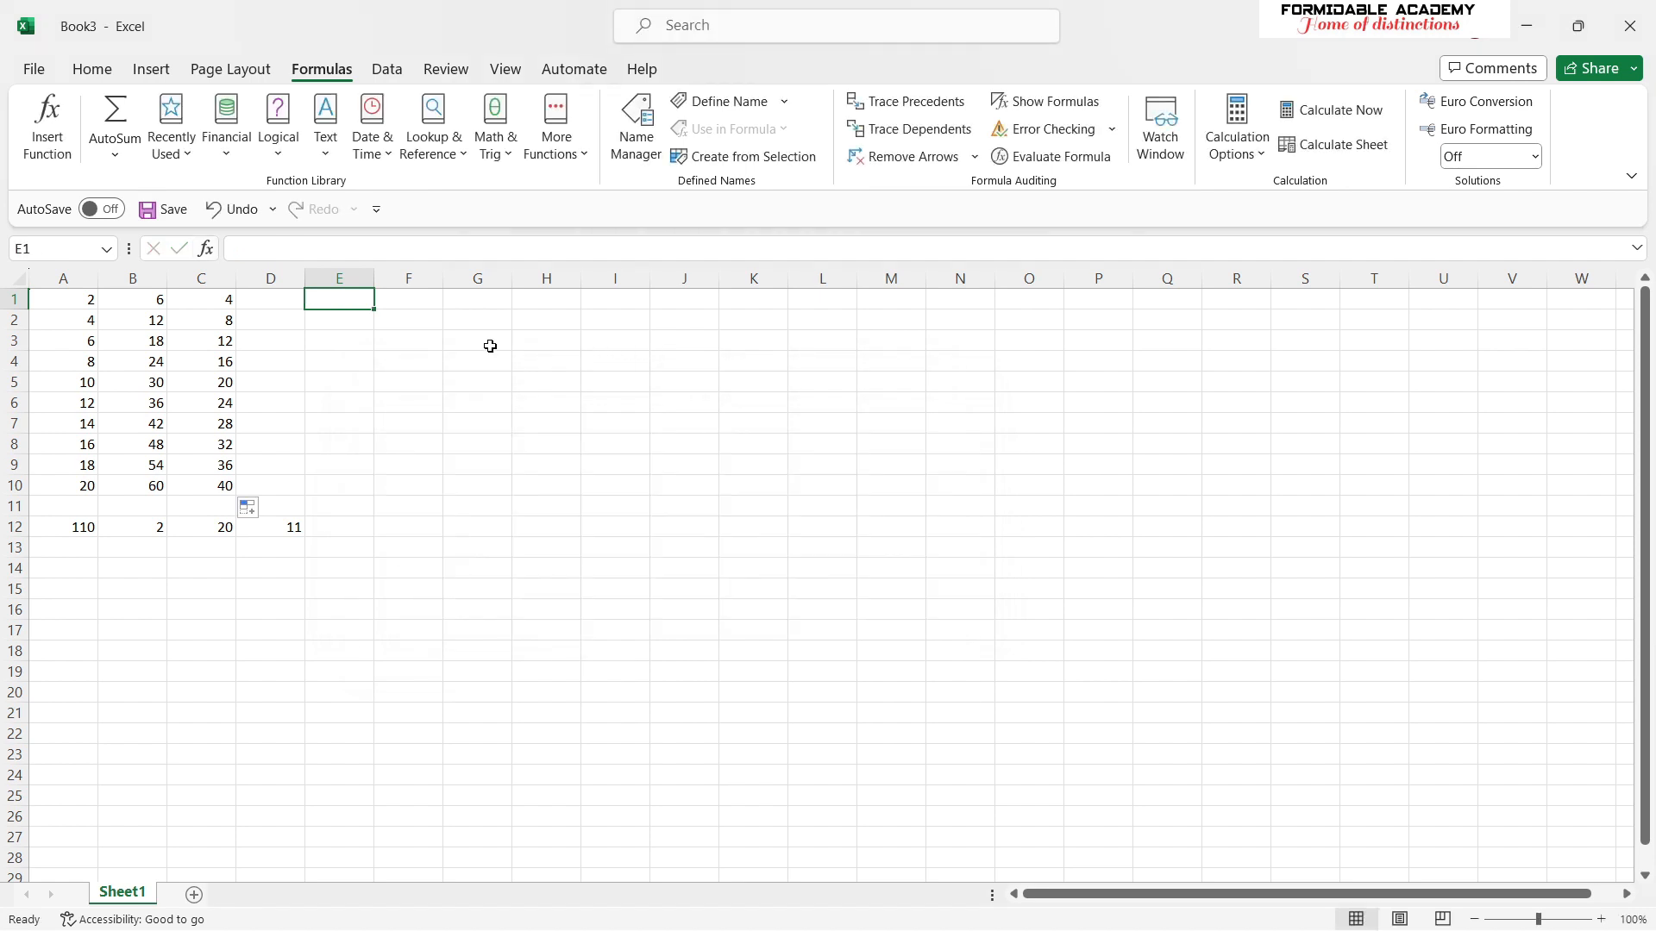
pyautogui.write('=a')
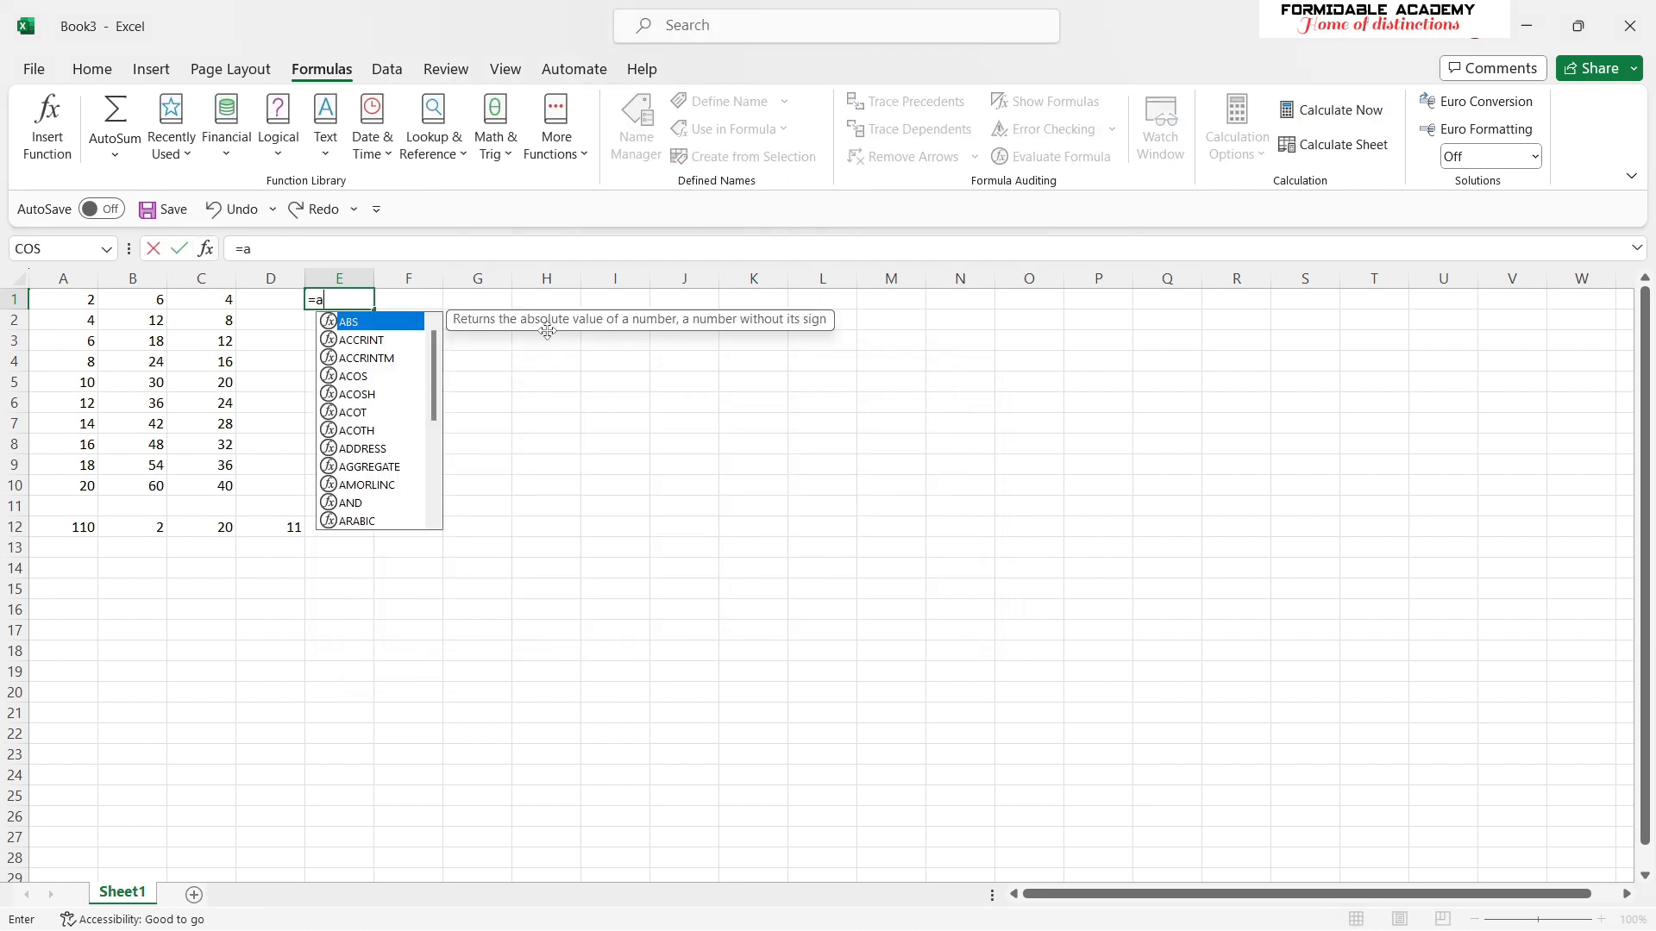
pyautogui.write('n')
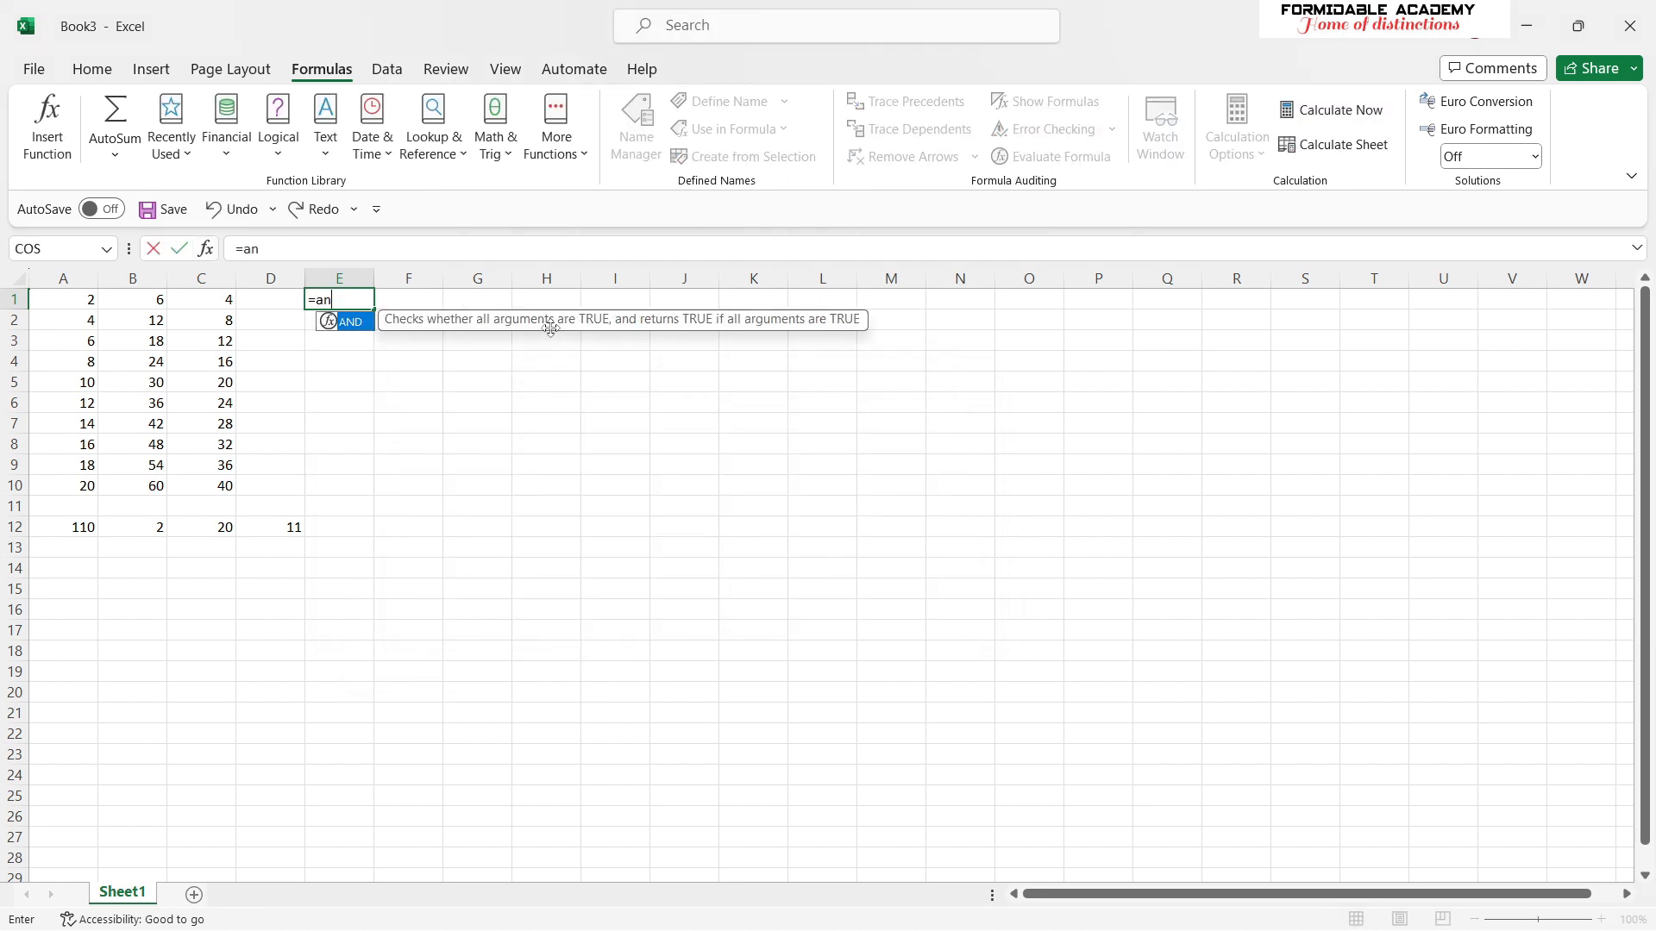
pyautogui.write('g')
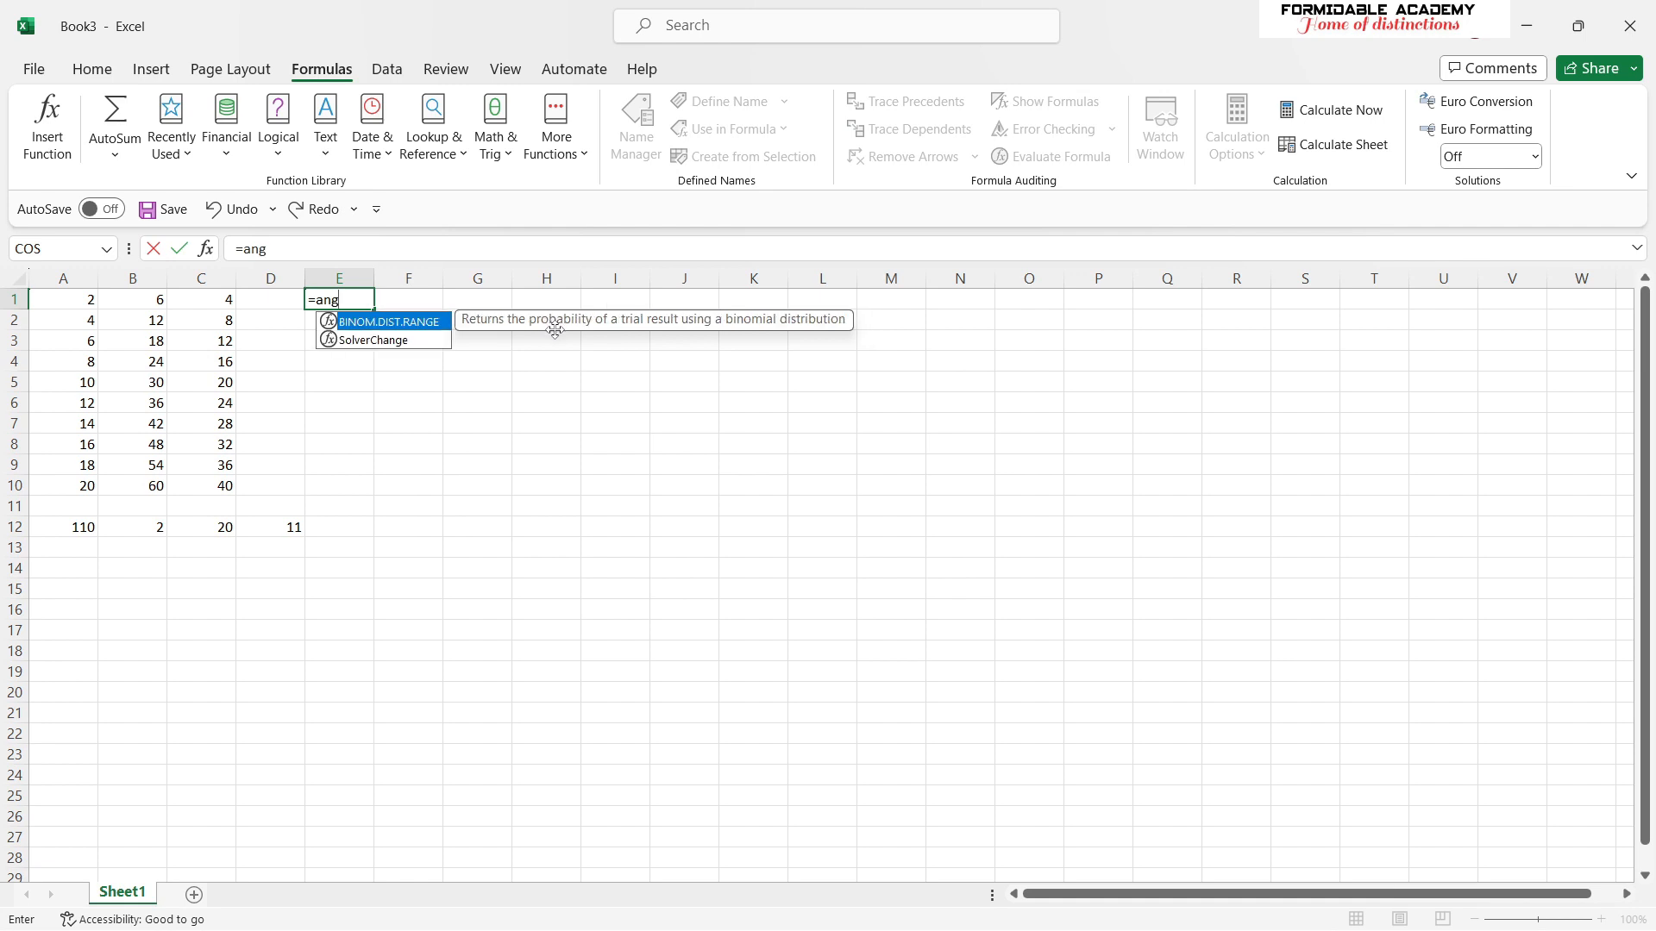
pyautogui.write('l')
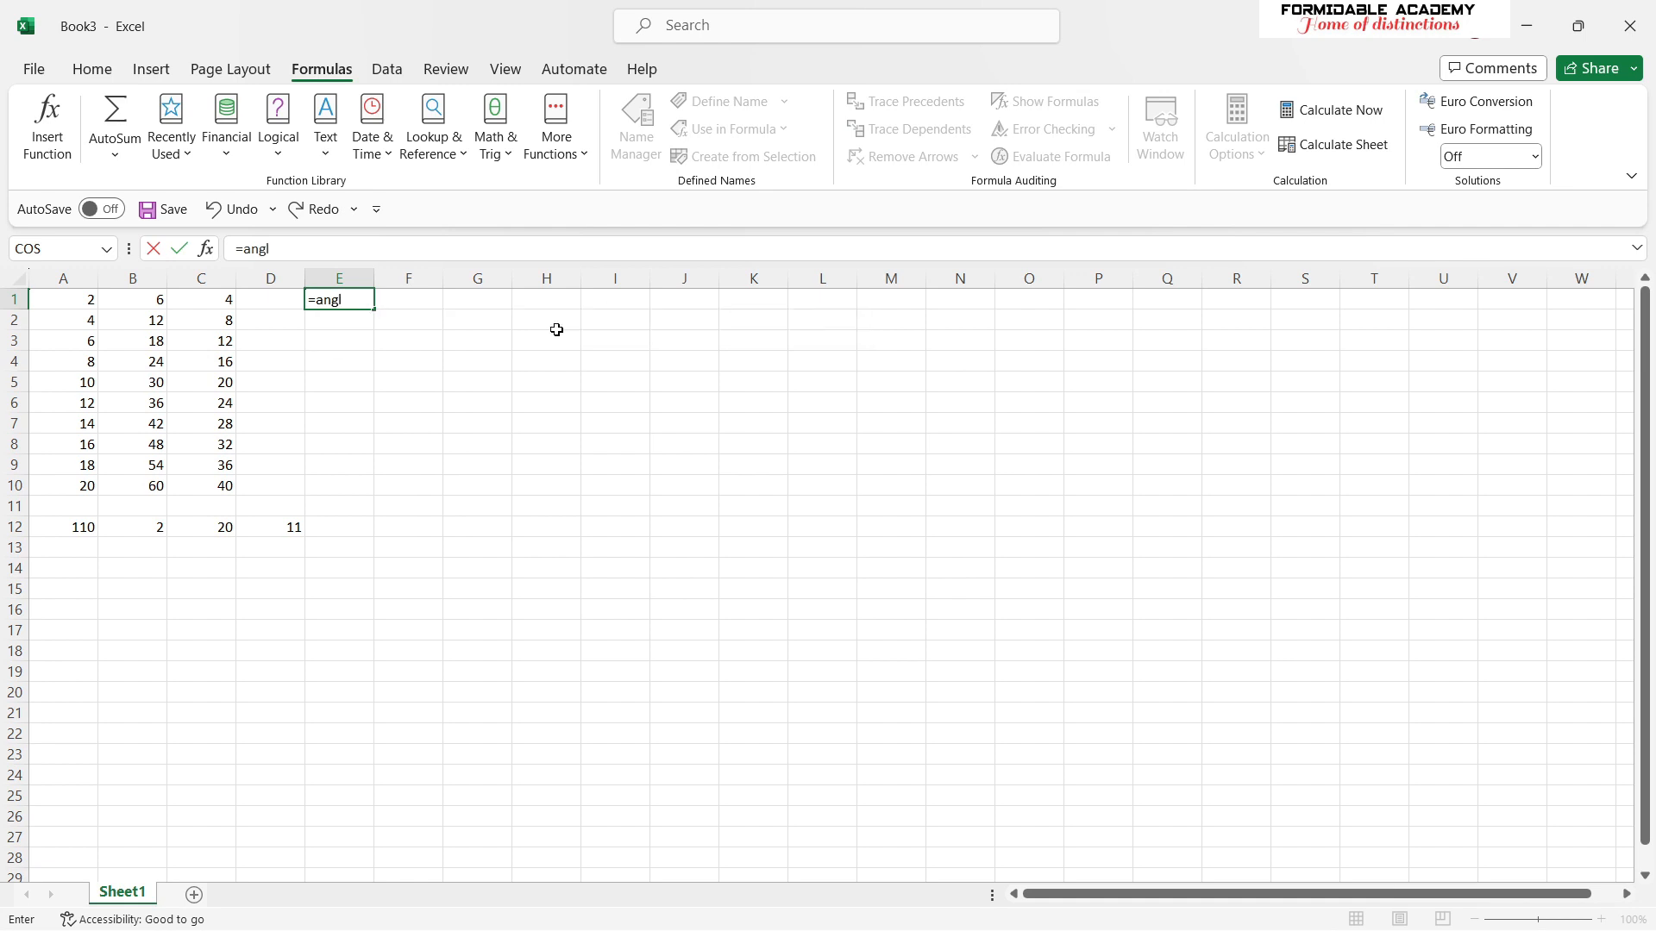
pyautogui.press('BackSpace')
pyautogui.press('BackSpace')
pyautogui.press('BackSpace')
pyautogui.press('BackSpace')
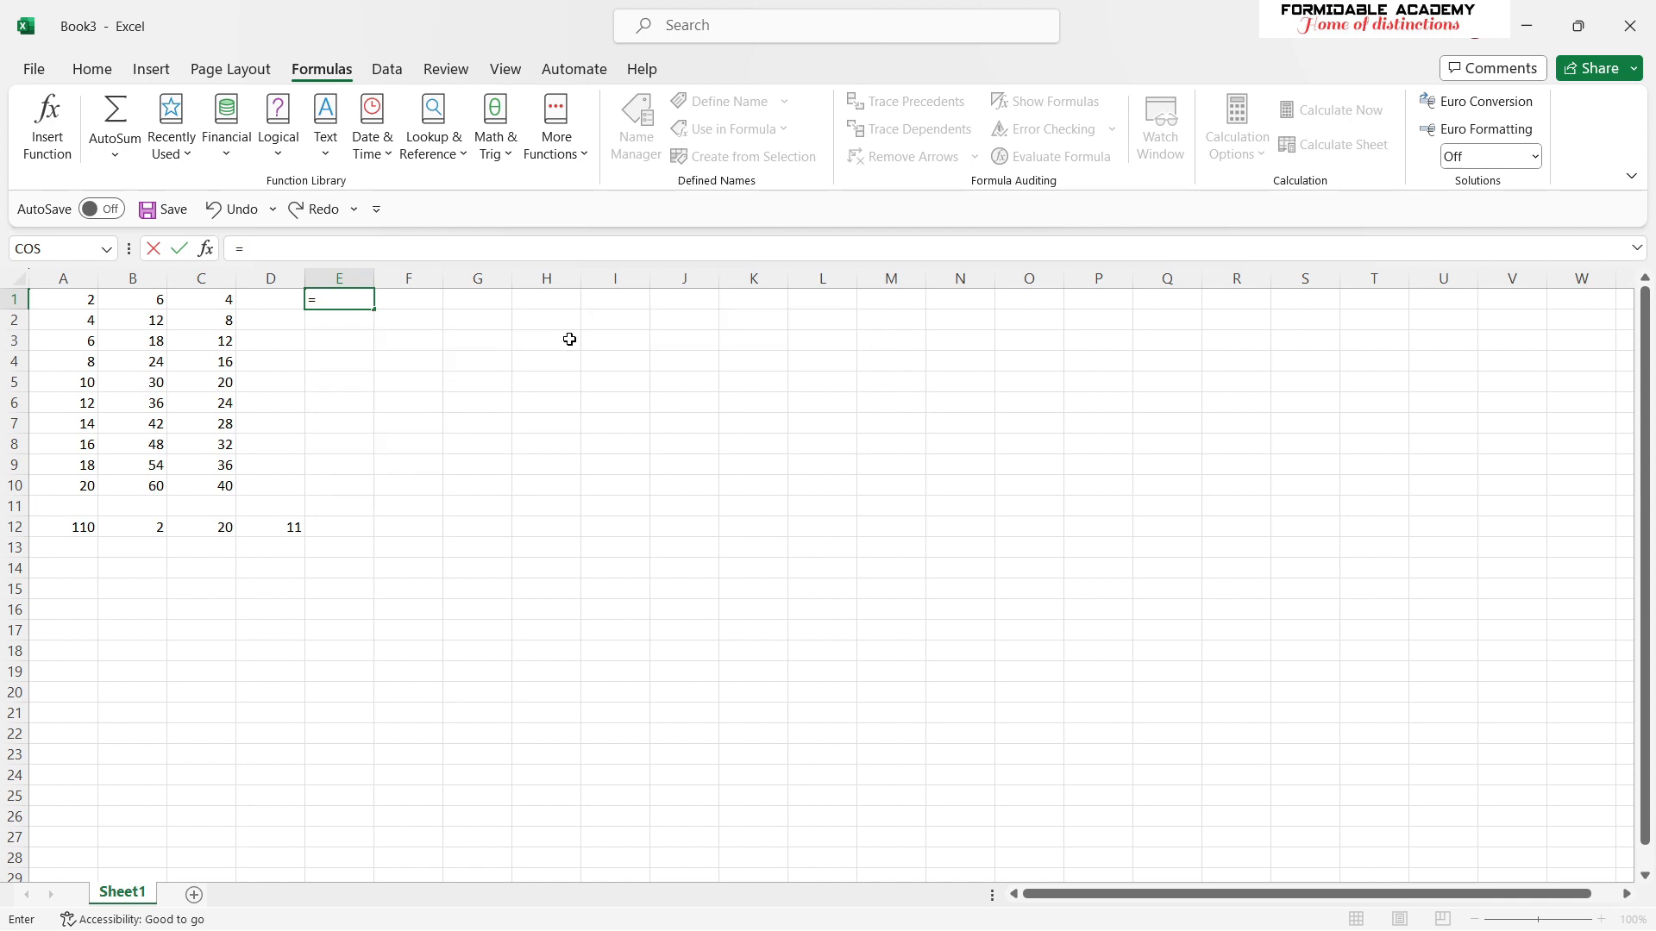
# Complete the formula in cell E1 so that RADIANS converts the value in C1.
pyautogui.write('ra')
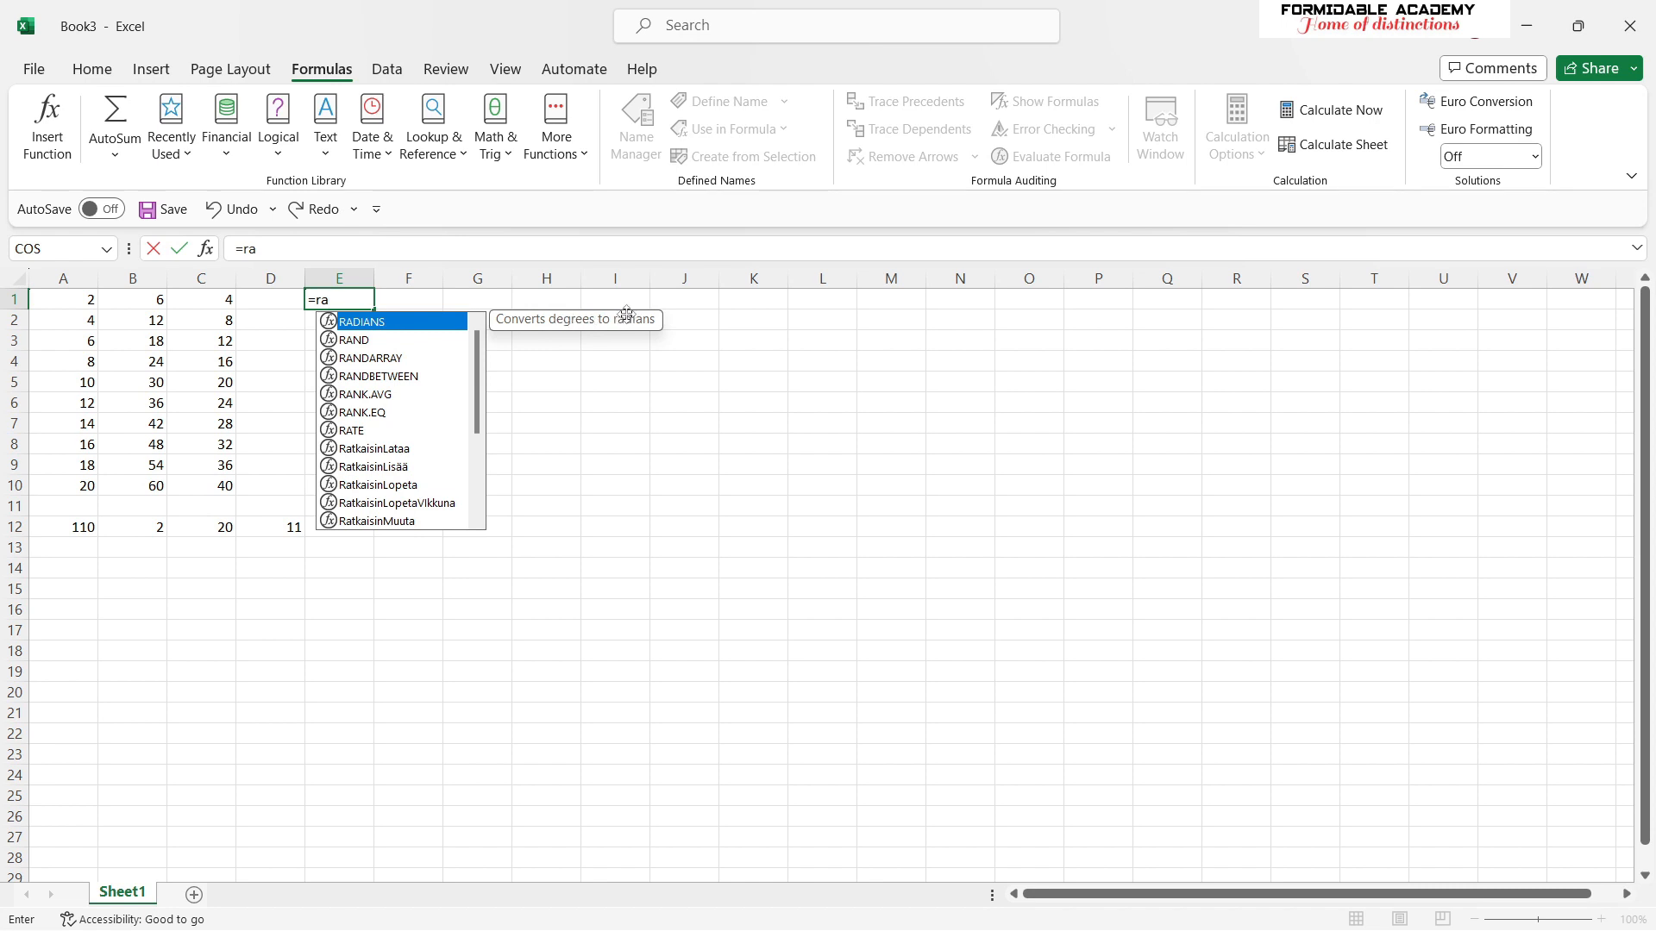
pyautogui.doubleClick(449, 321)
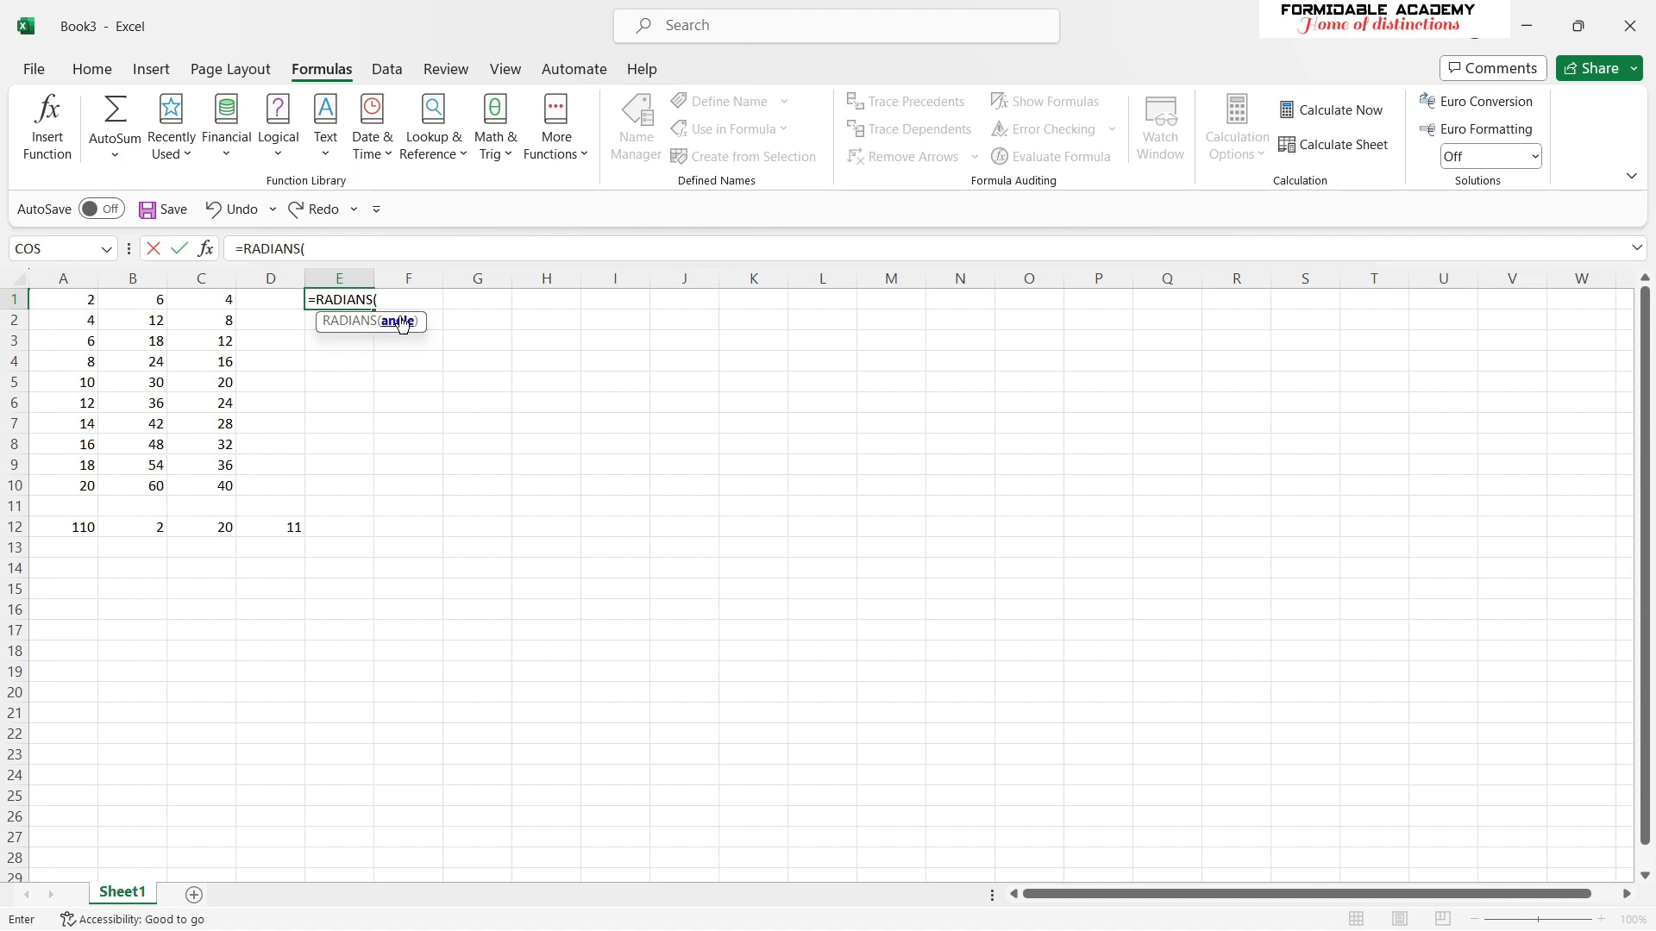
pyautogui.click(220, 301)
pyautogui.press('Return')
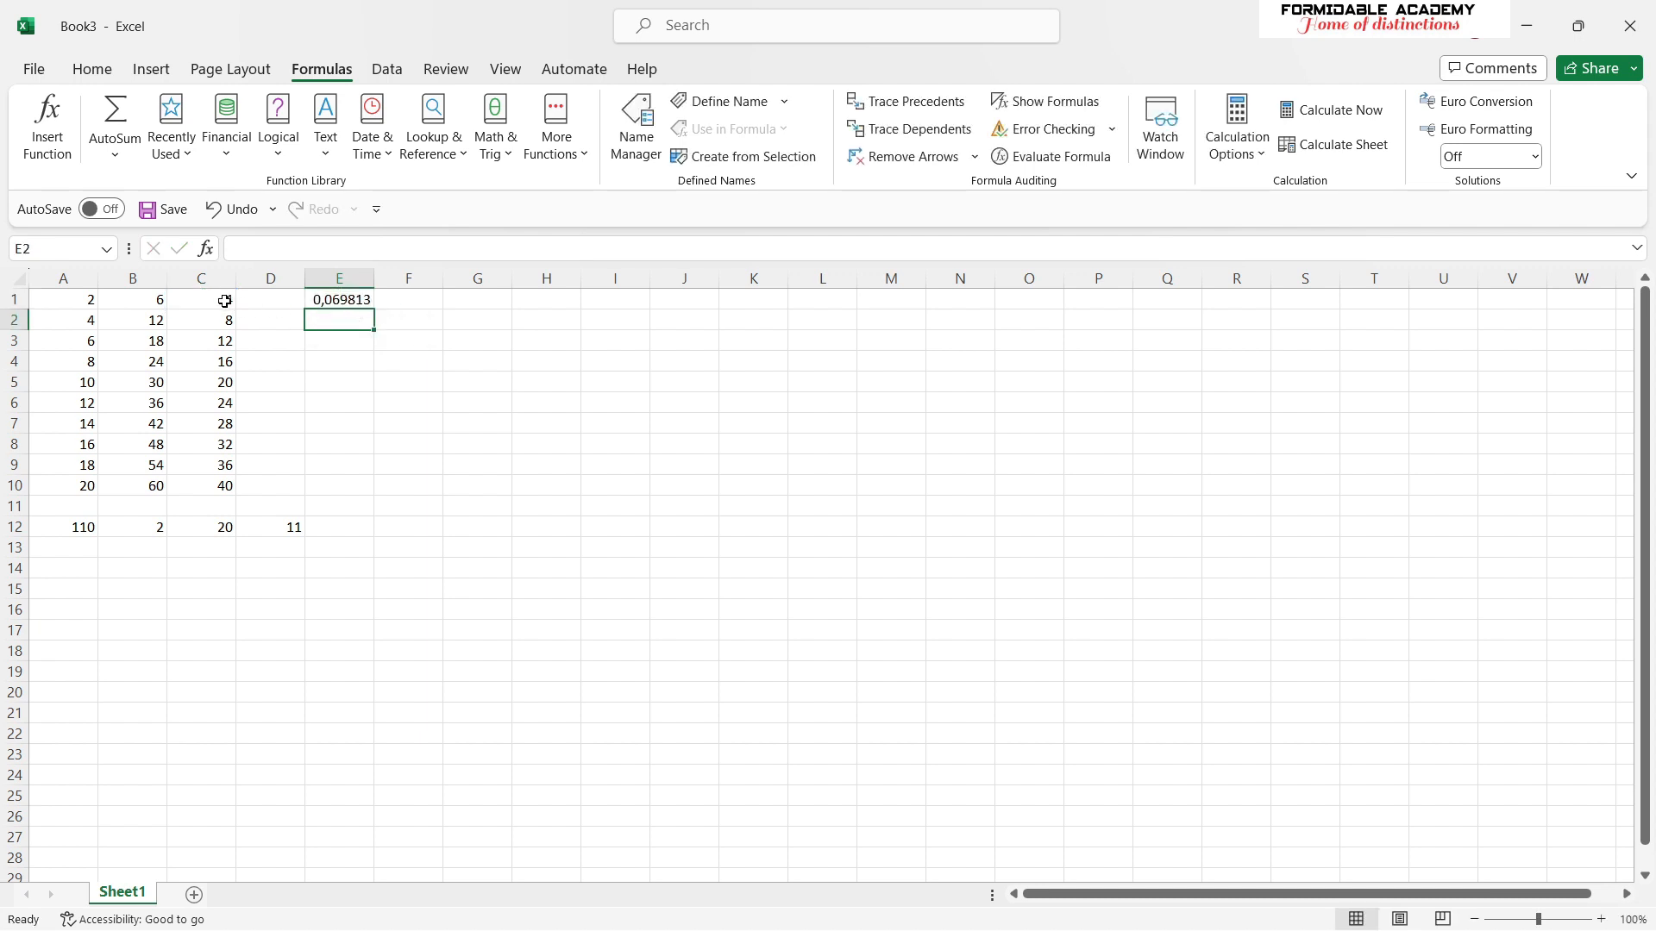
# Fill the RADIANS formula from E1 down through E10.
pyautogui.click(360, 301)
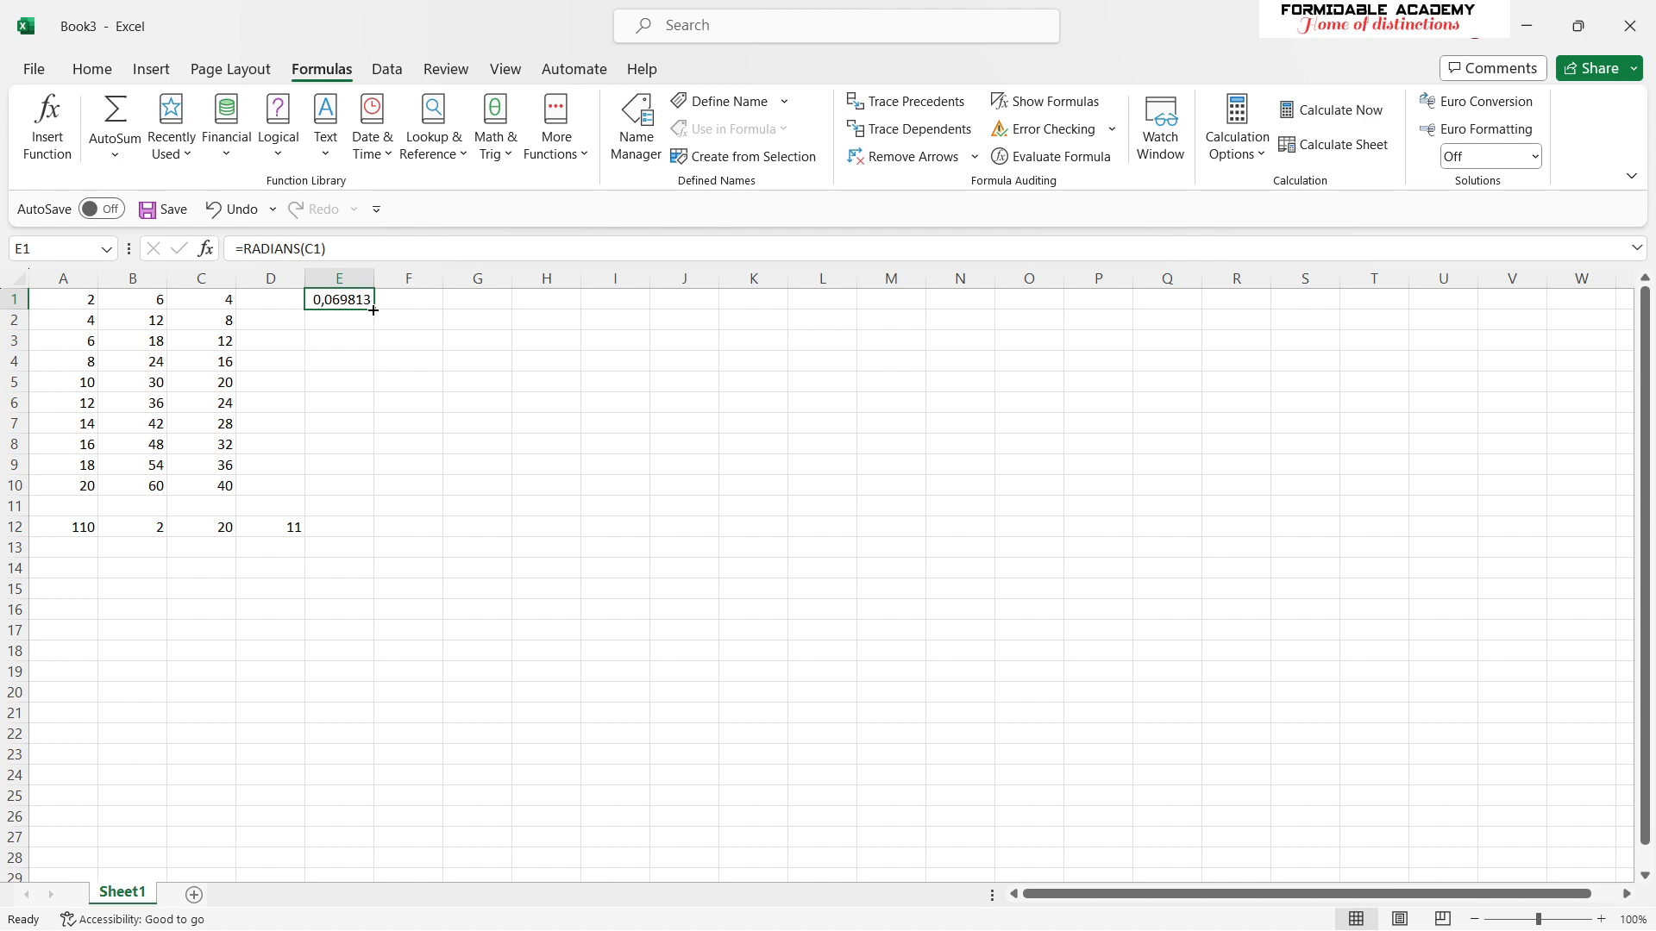
pyautogui.click(377, 308)
pyautogui.moveTo(374, 308); pyautogui.dragTo(381, 488)
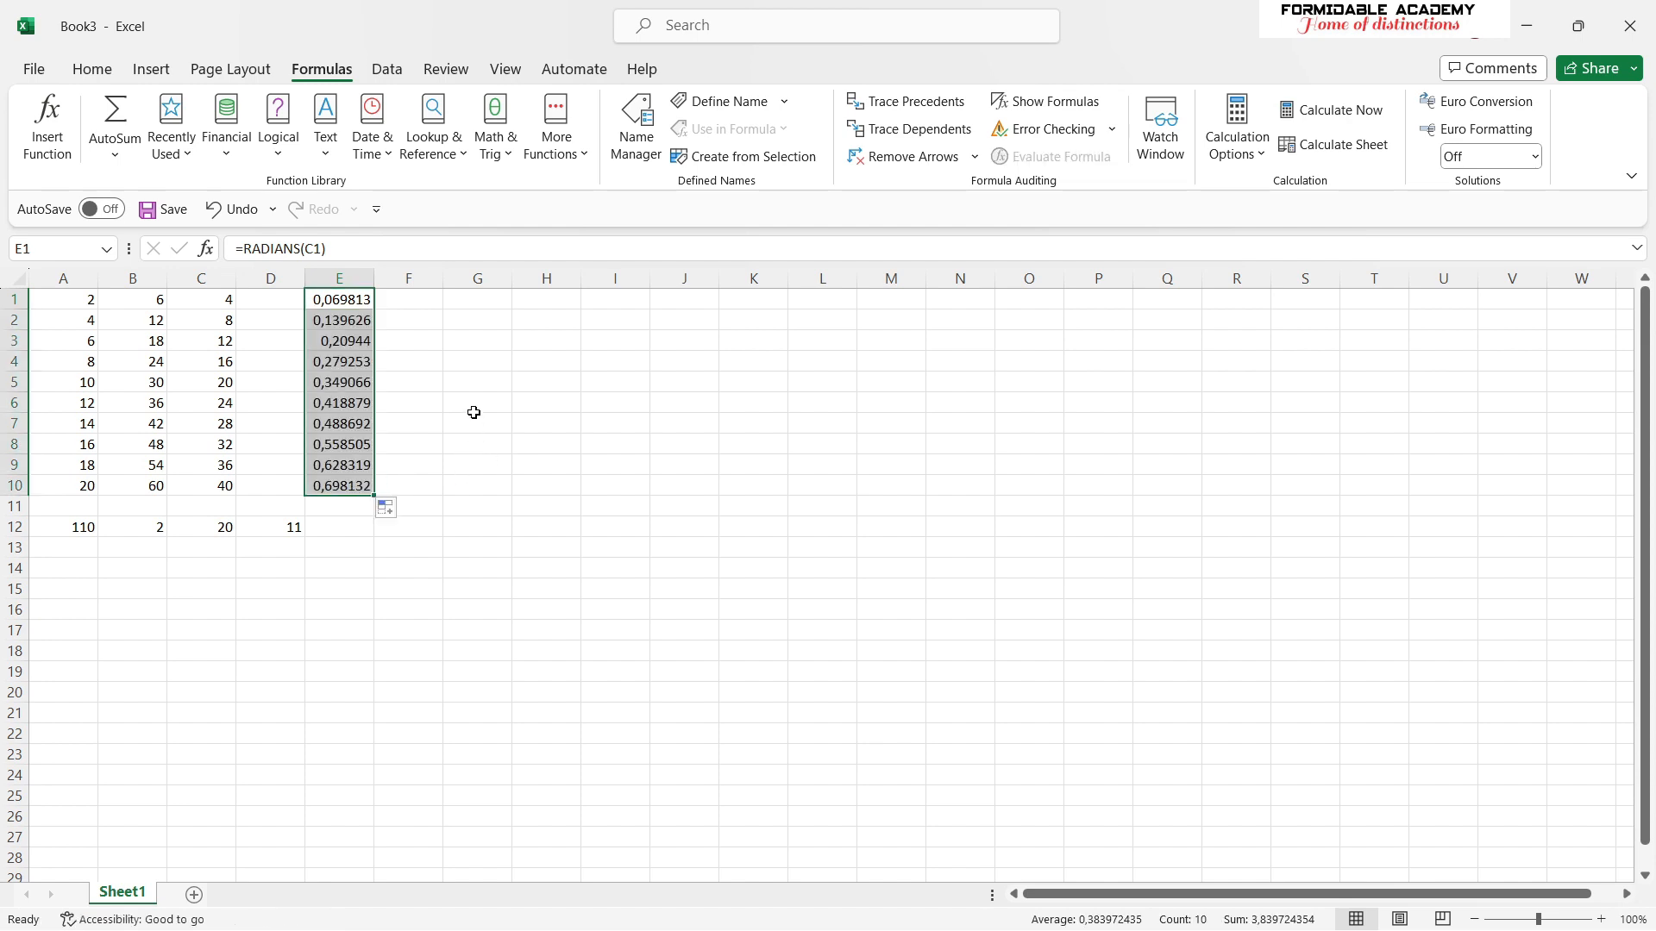
# Dismiss the battery saver notification and enter the formula = cos(E10) in cell F1.
pyautogui.click(414, 302)
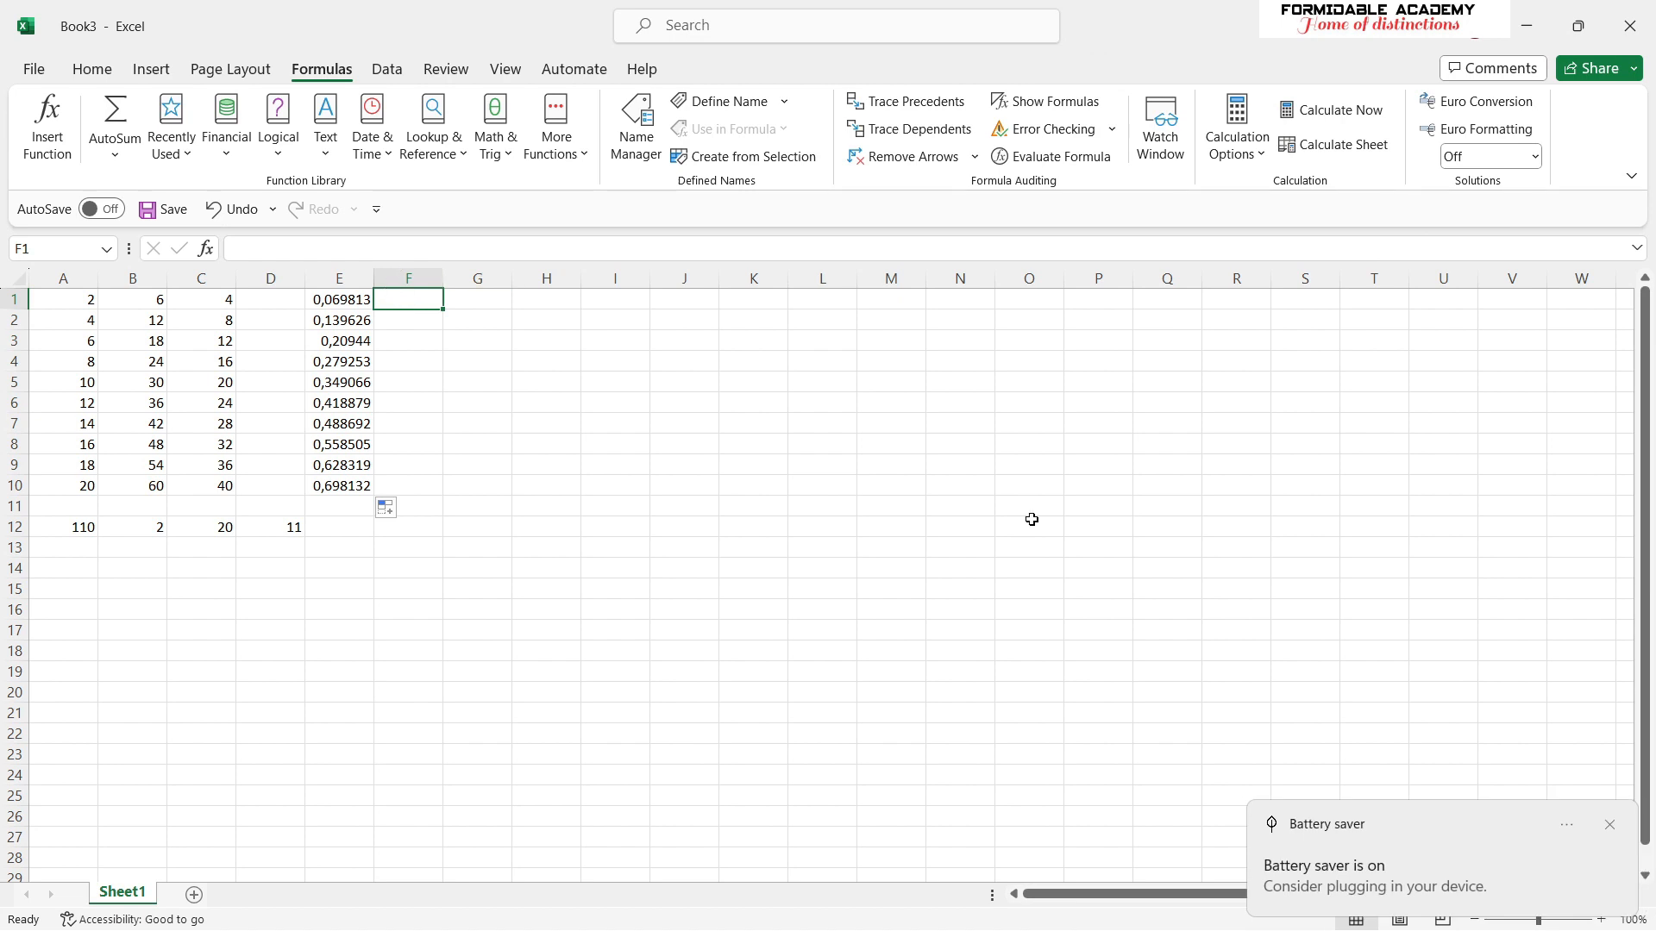
pyautogui.click(1610, 825)
pyautogui.click(417, 297)
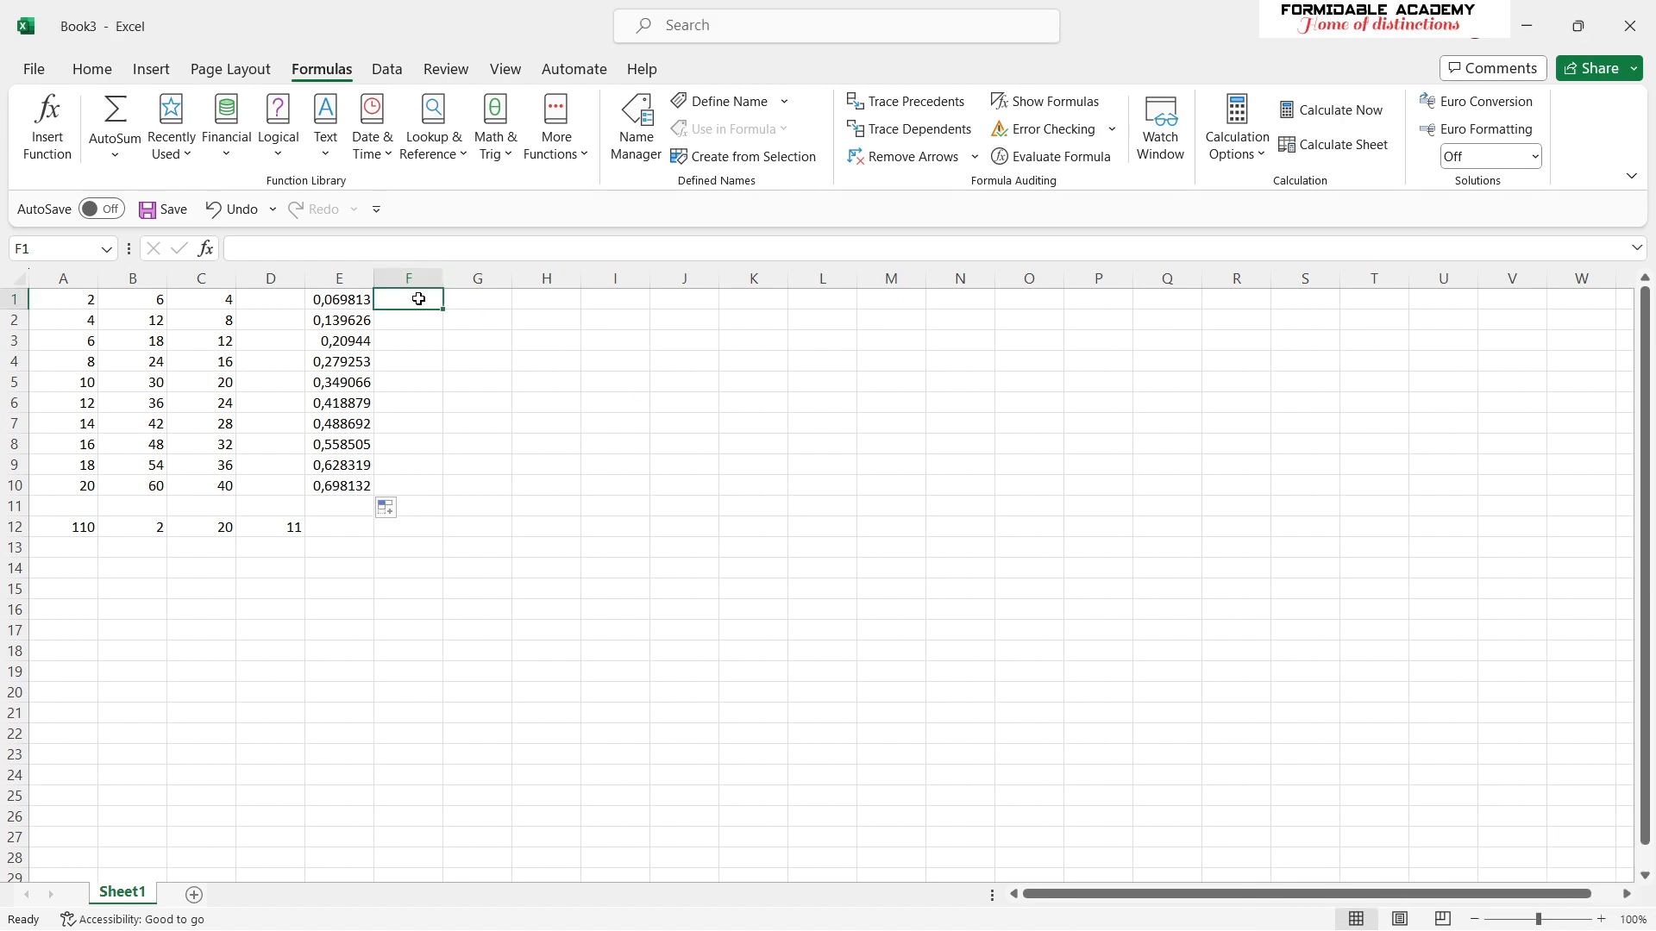
pyautogui.write('= cos')
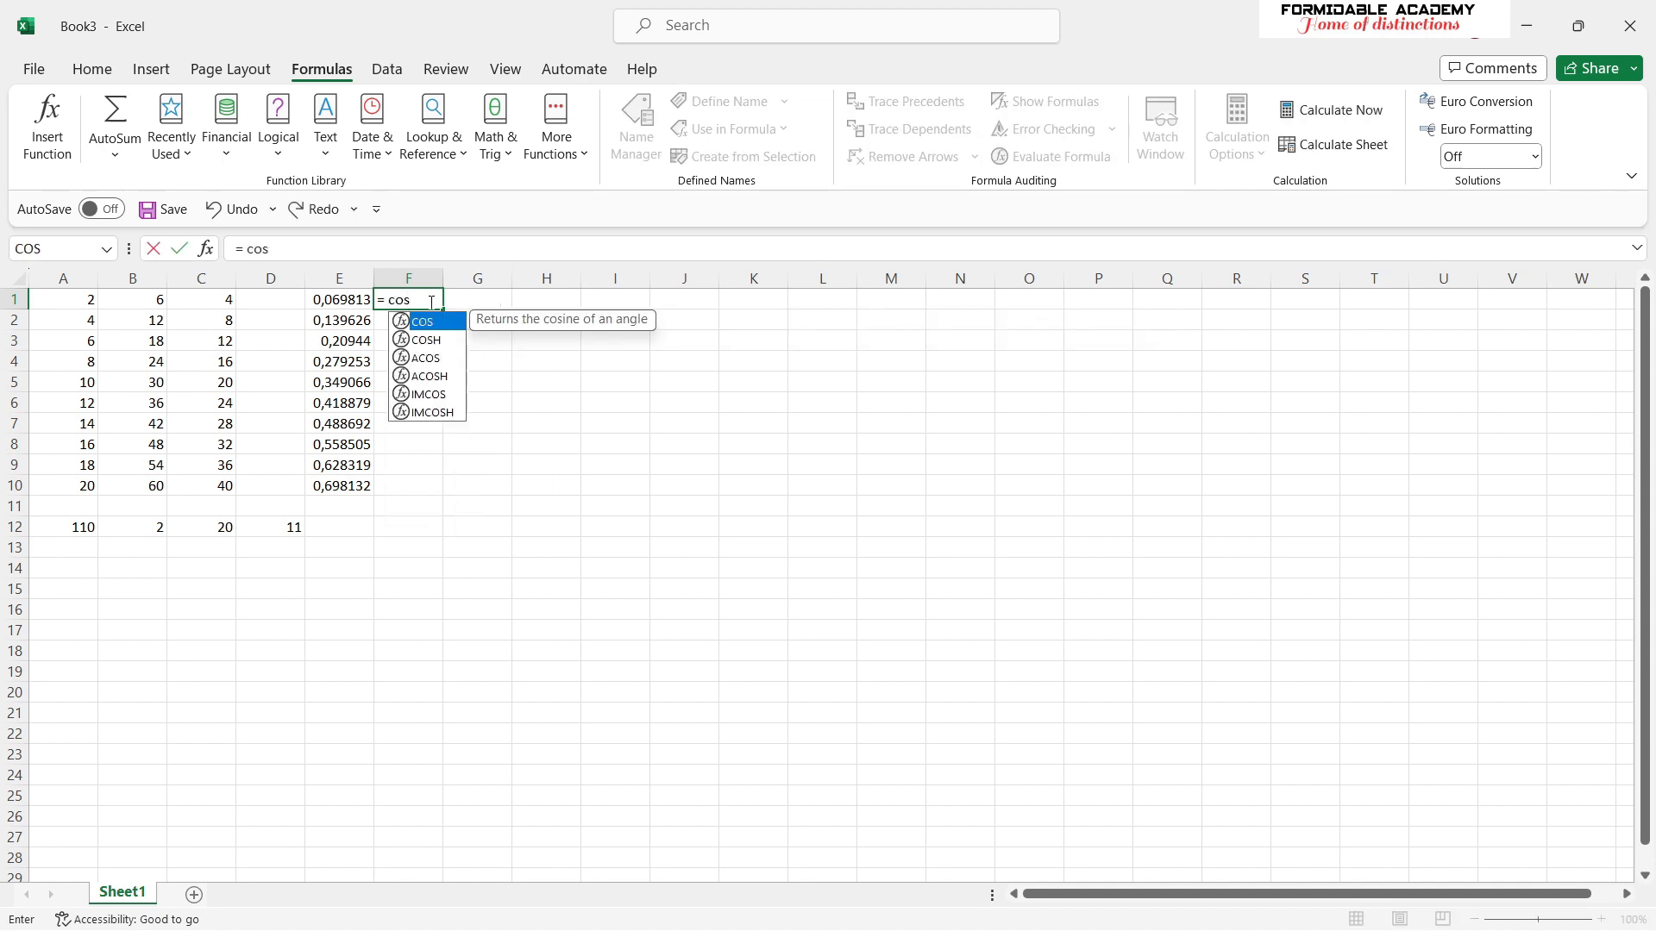
pyautogui.write('(')
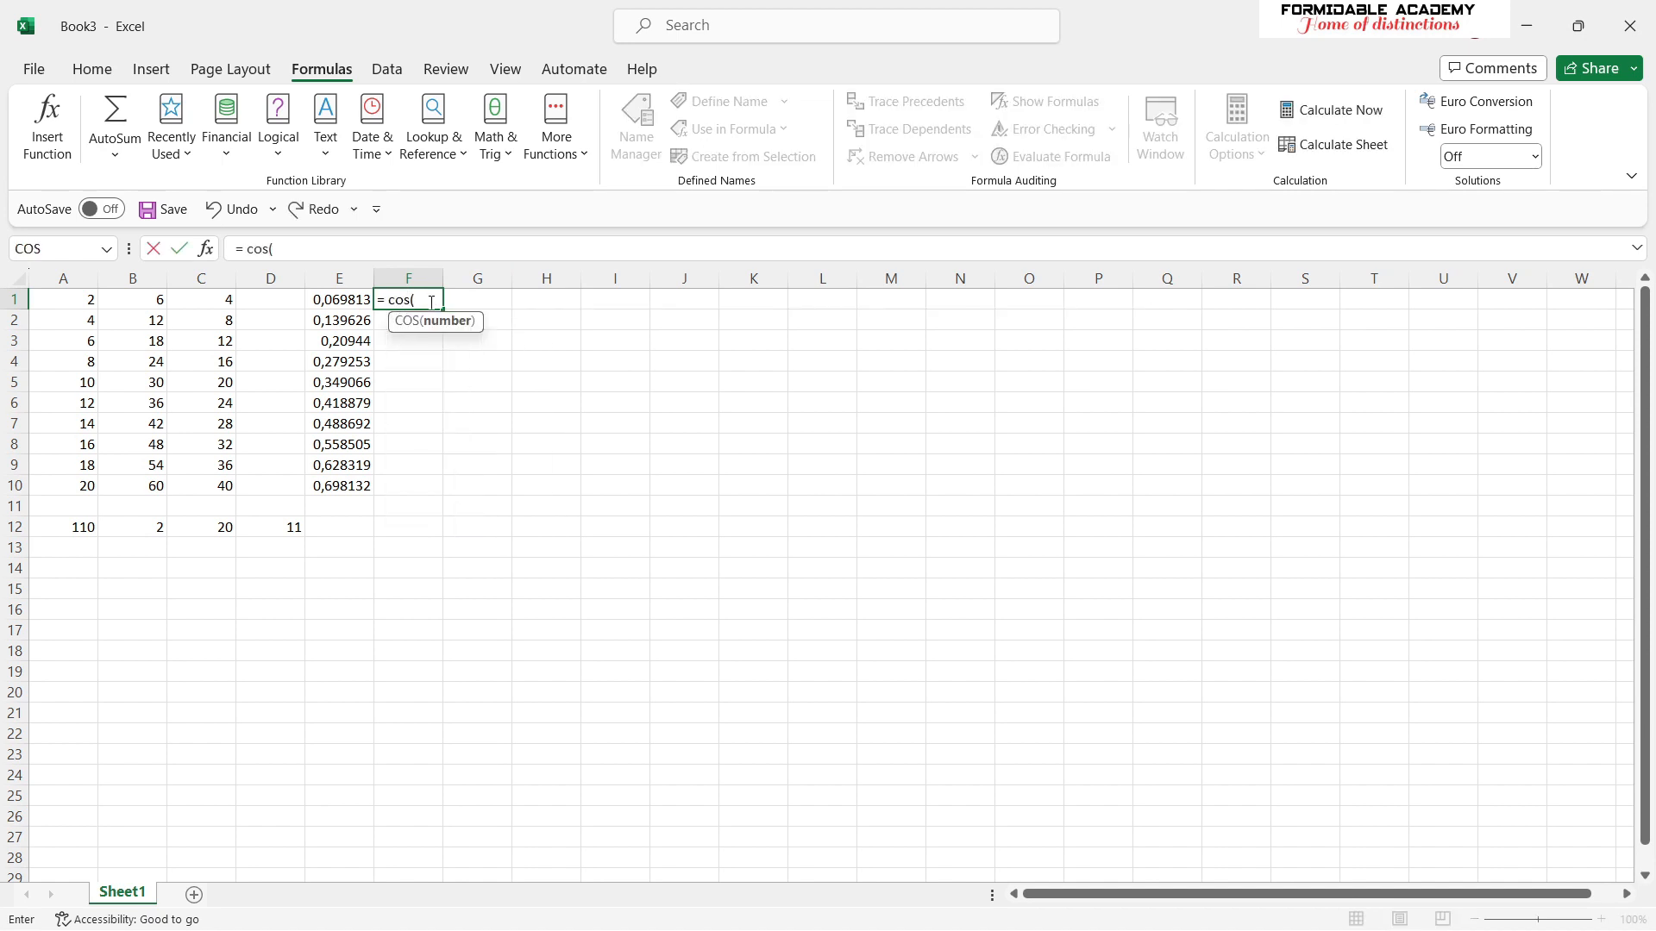
pyautogui.click(347, 299)
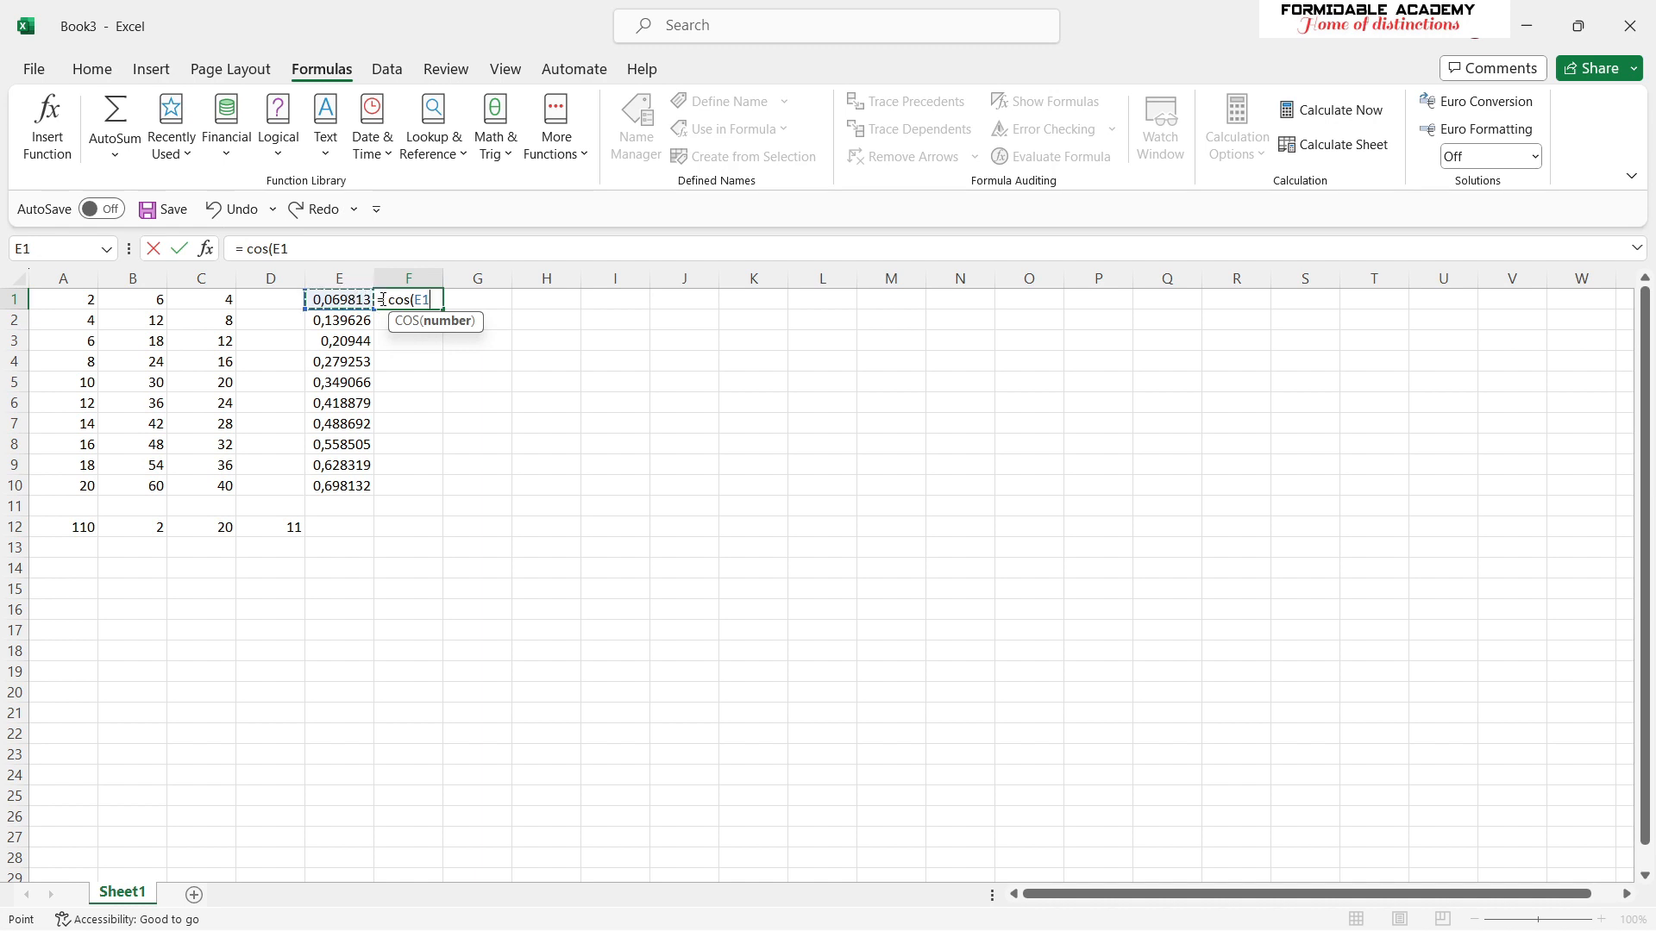
pyautogui.write('0')
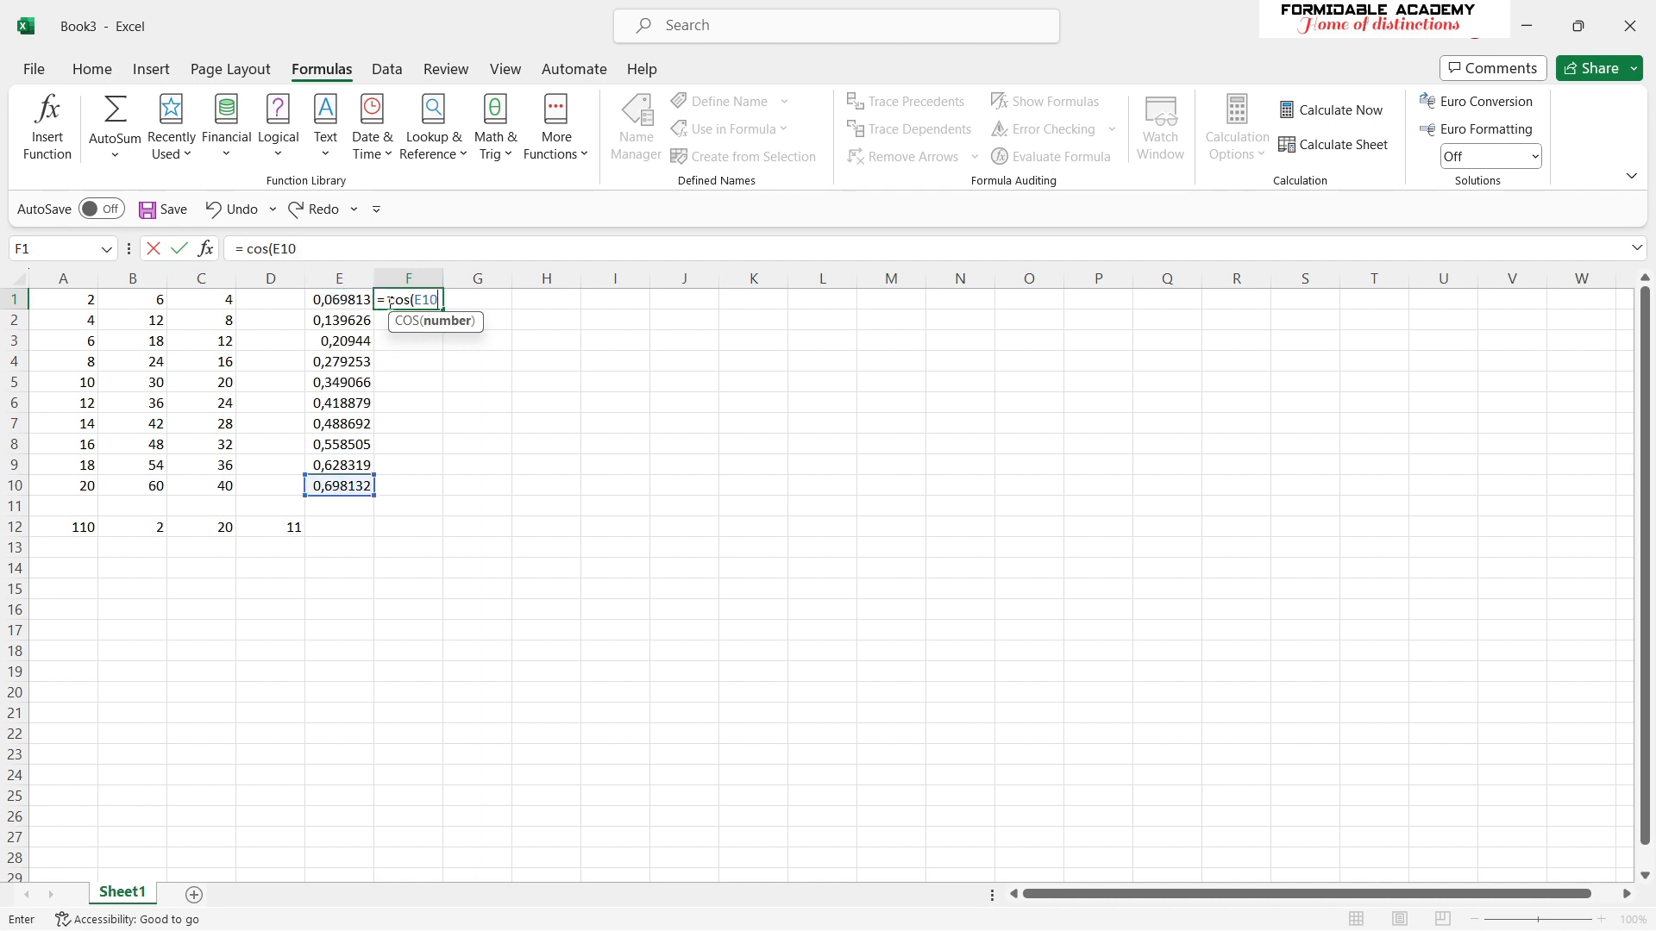
pyautogui.press('Return')
# Fill the COS formula from F1 down through F10.
pyautogui.click(436, 304)
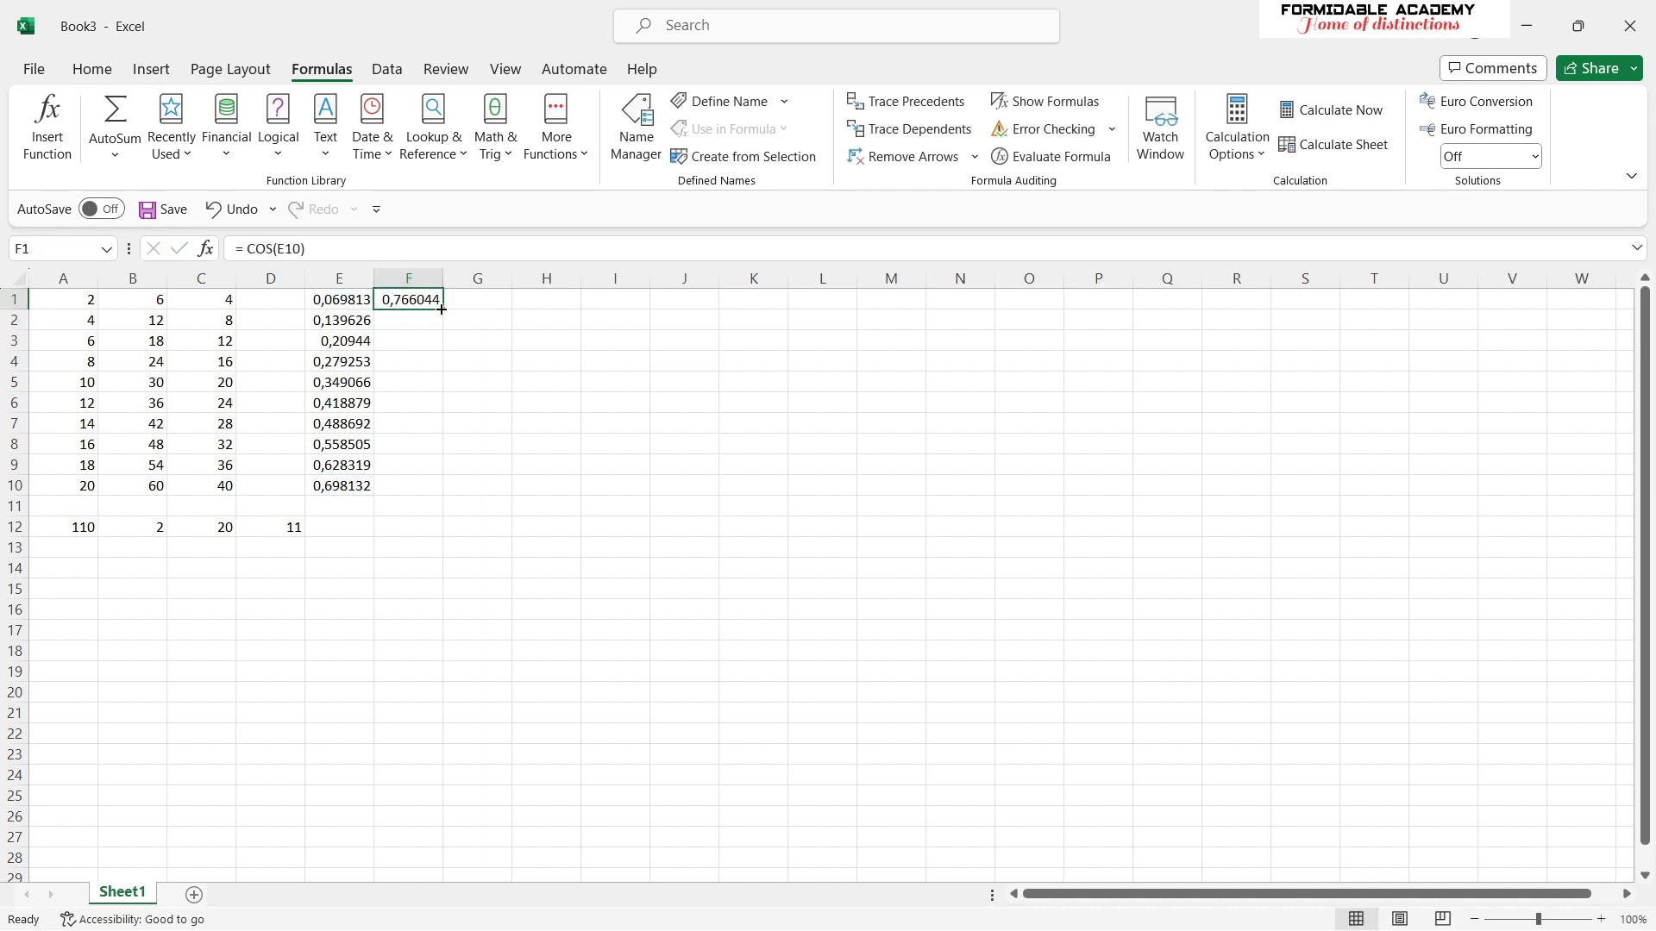
pyautogui.doubleClick(441, 309)
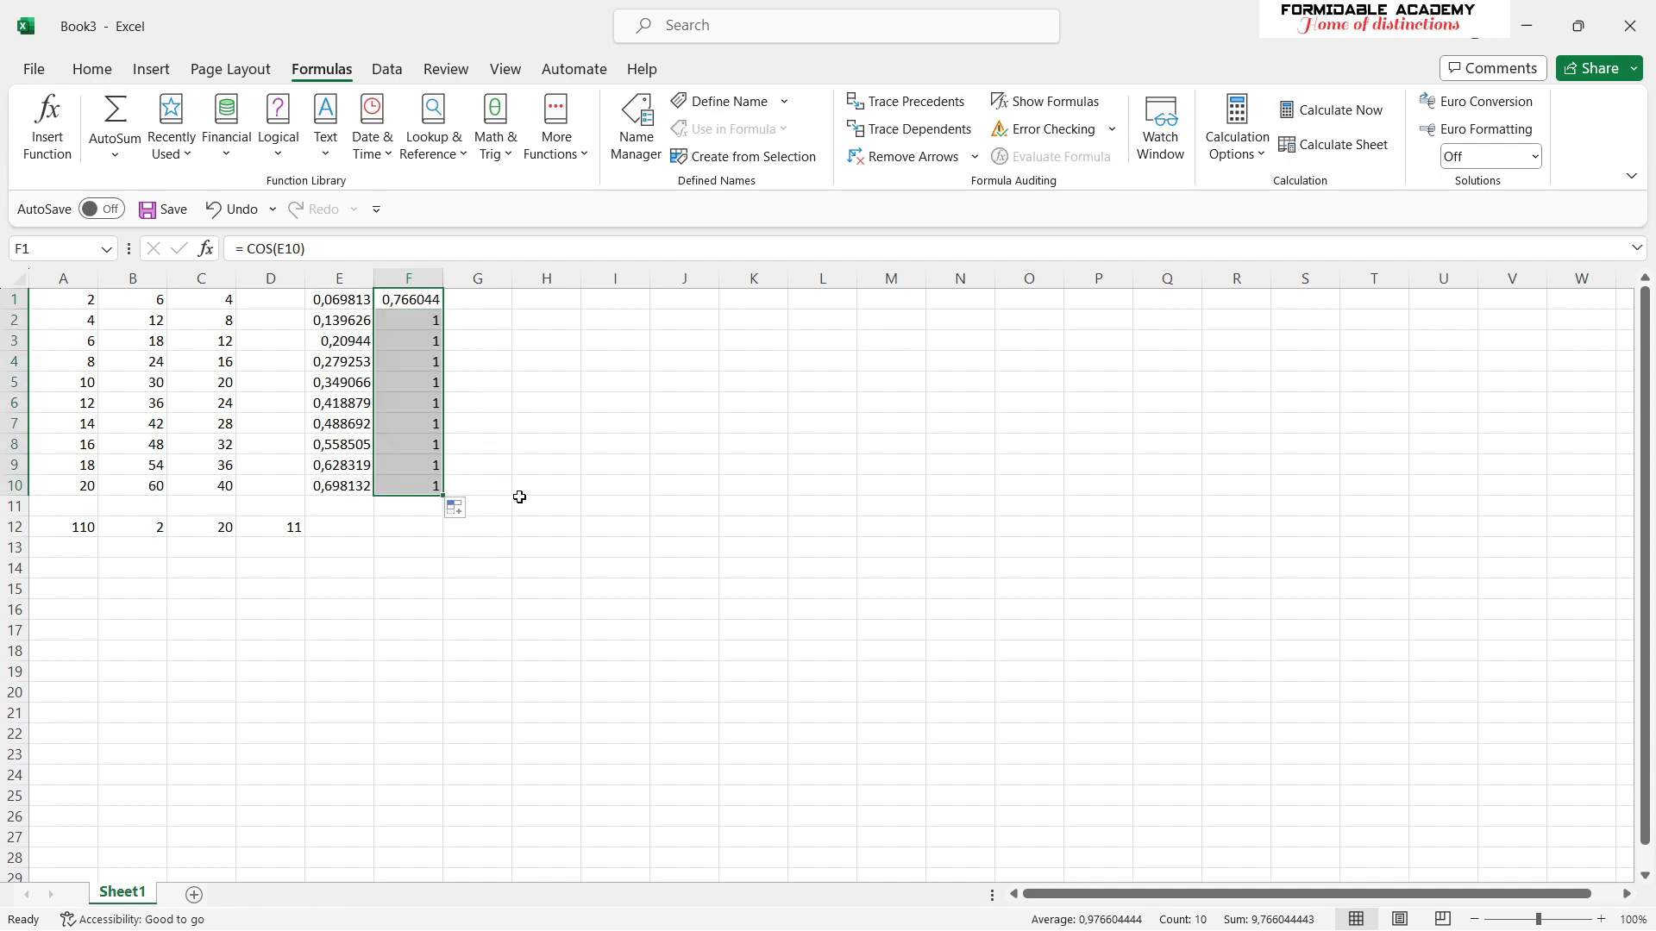
pyautogui.click(566, 443)
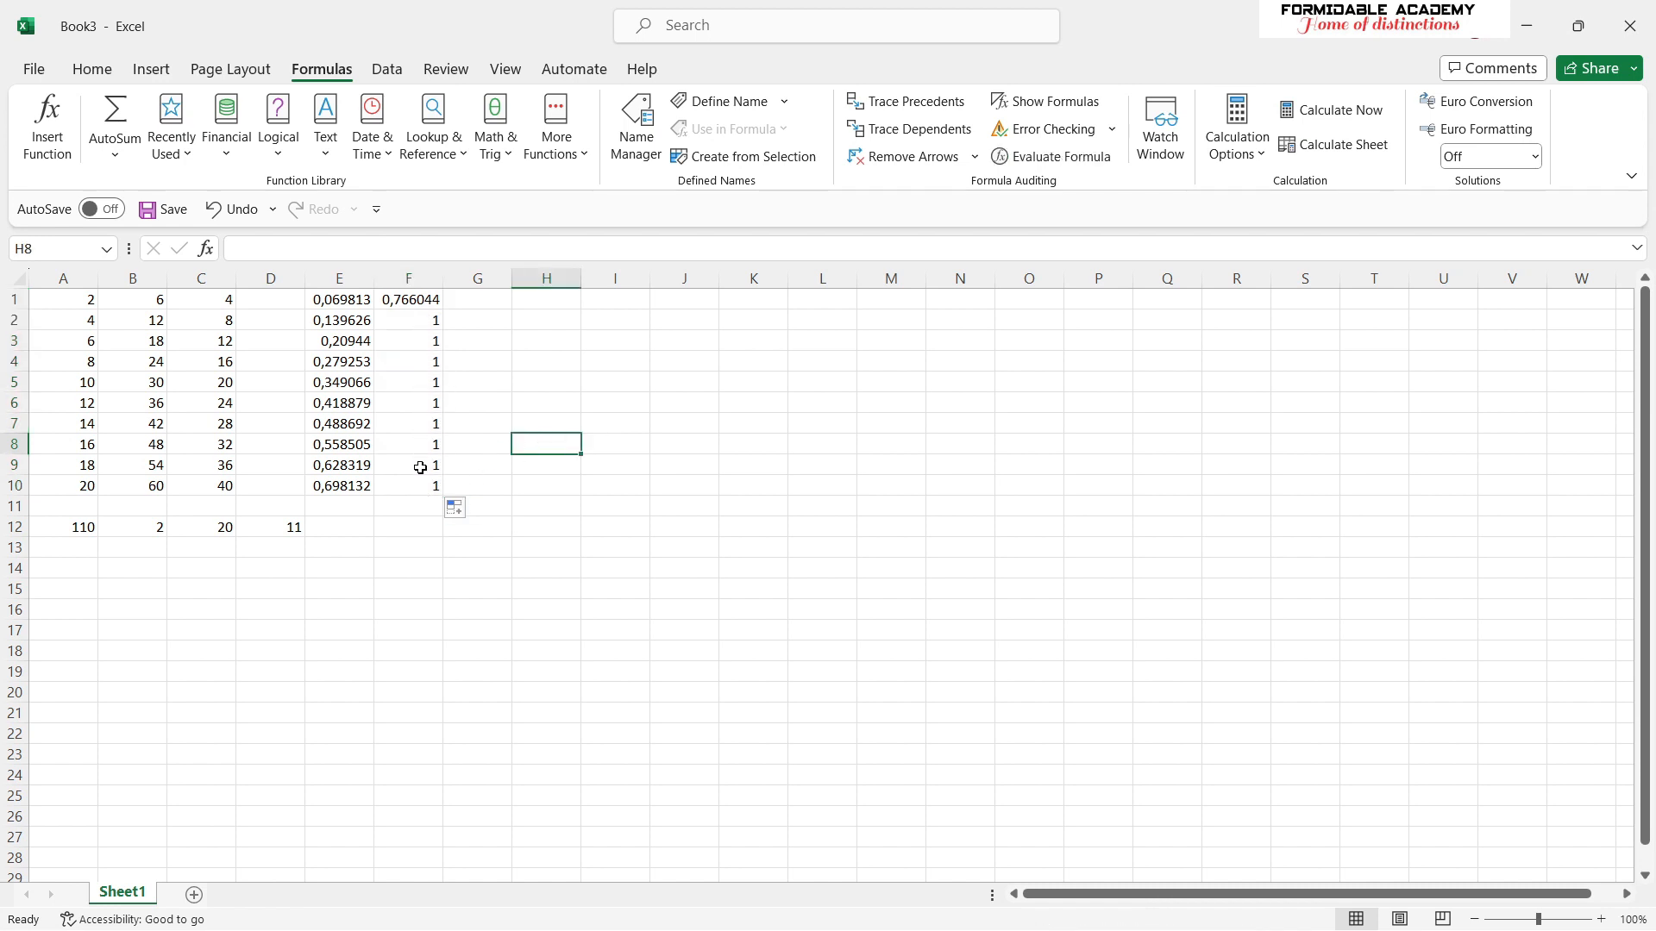
pyautogui.click(442, 400)
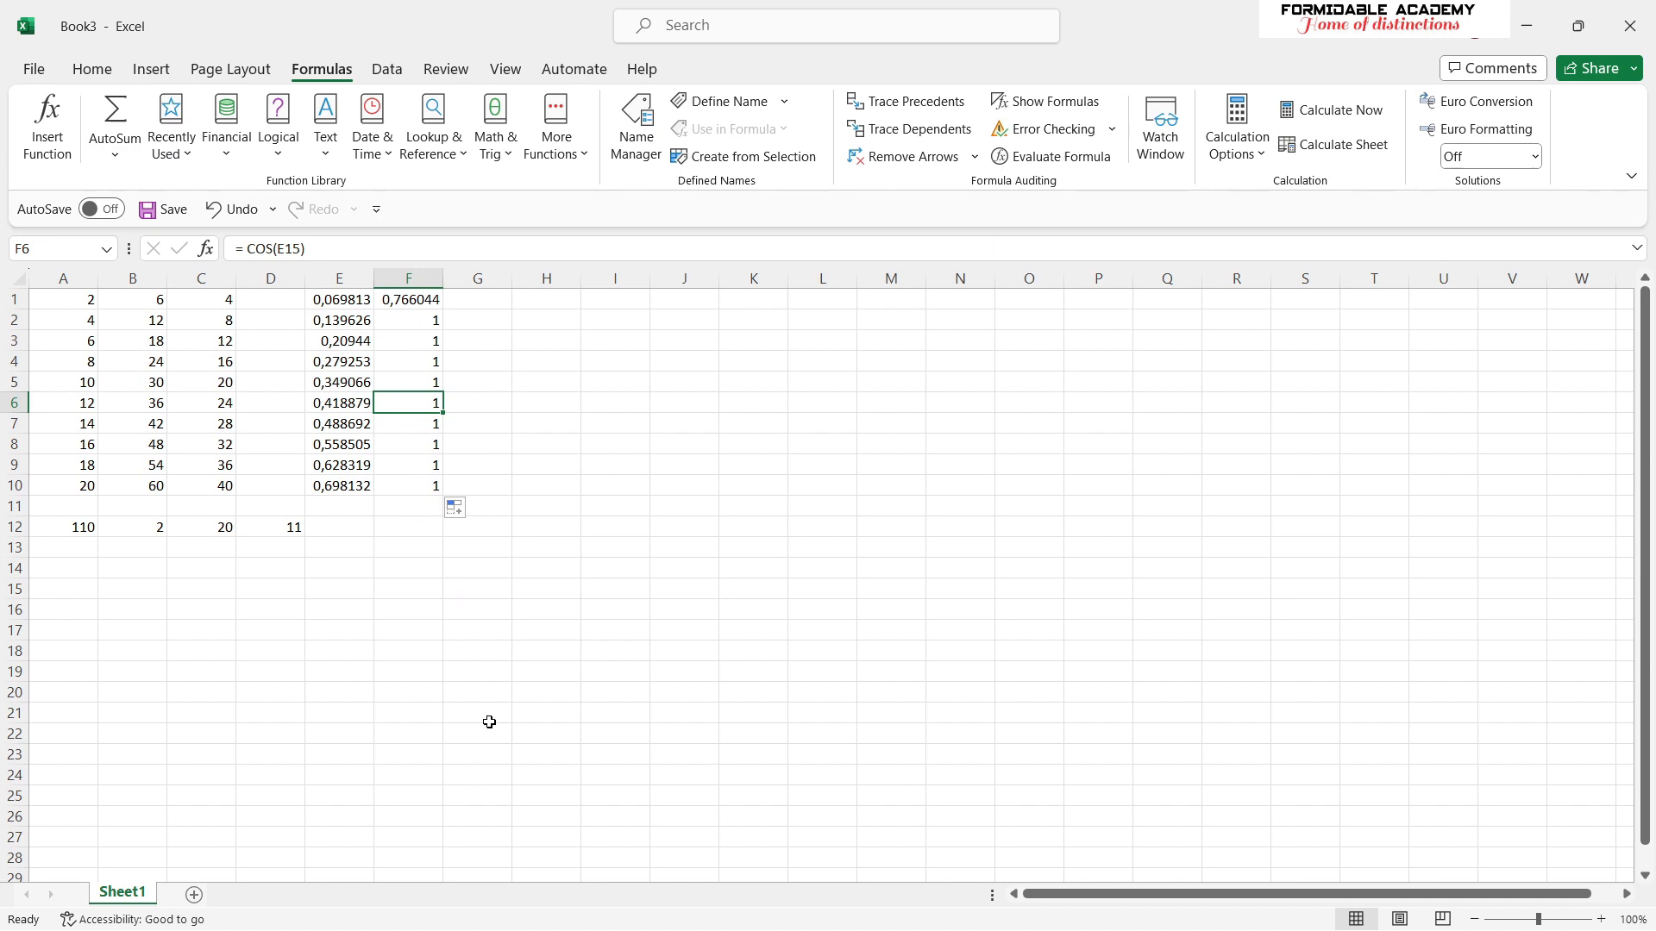
pyautogui.click(621, 630)
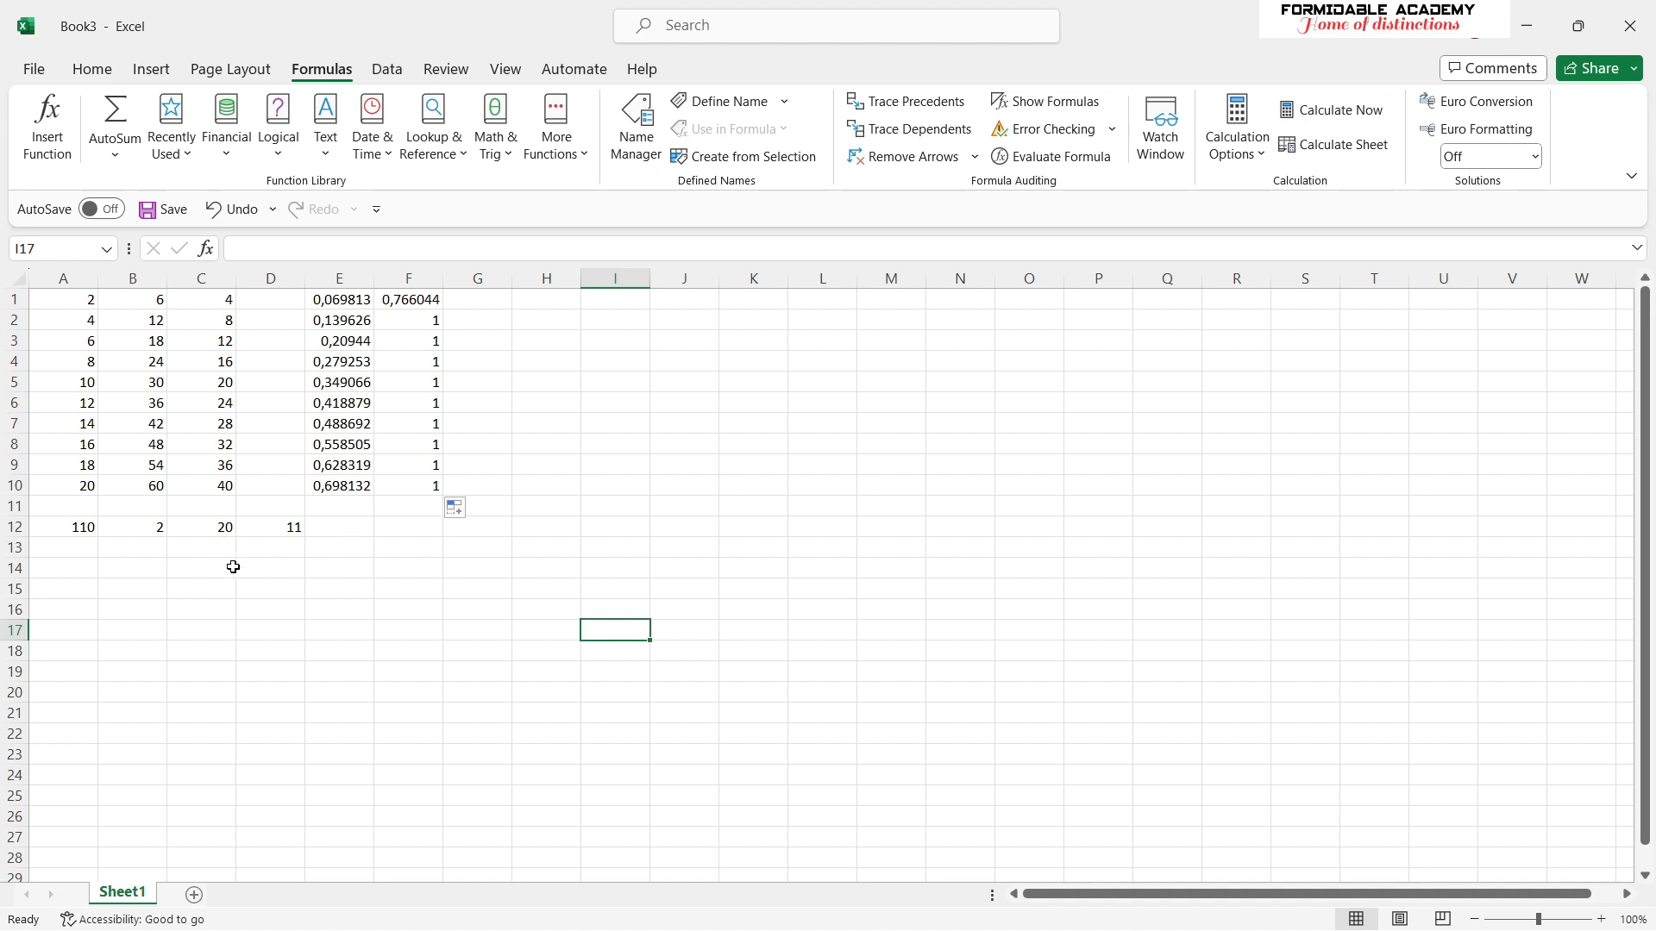
# Enter the text "Formidable academy" in cell C14.
pyautogui.click(157, 574)
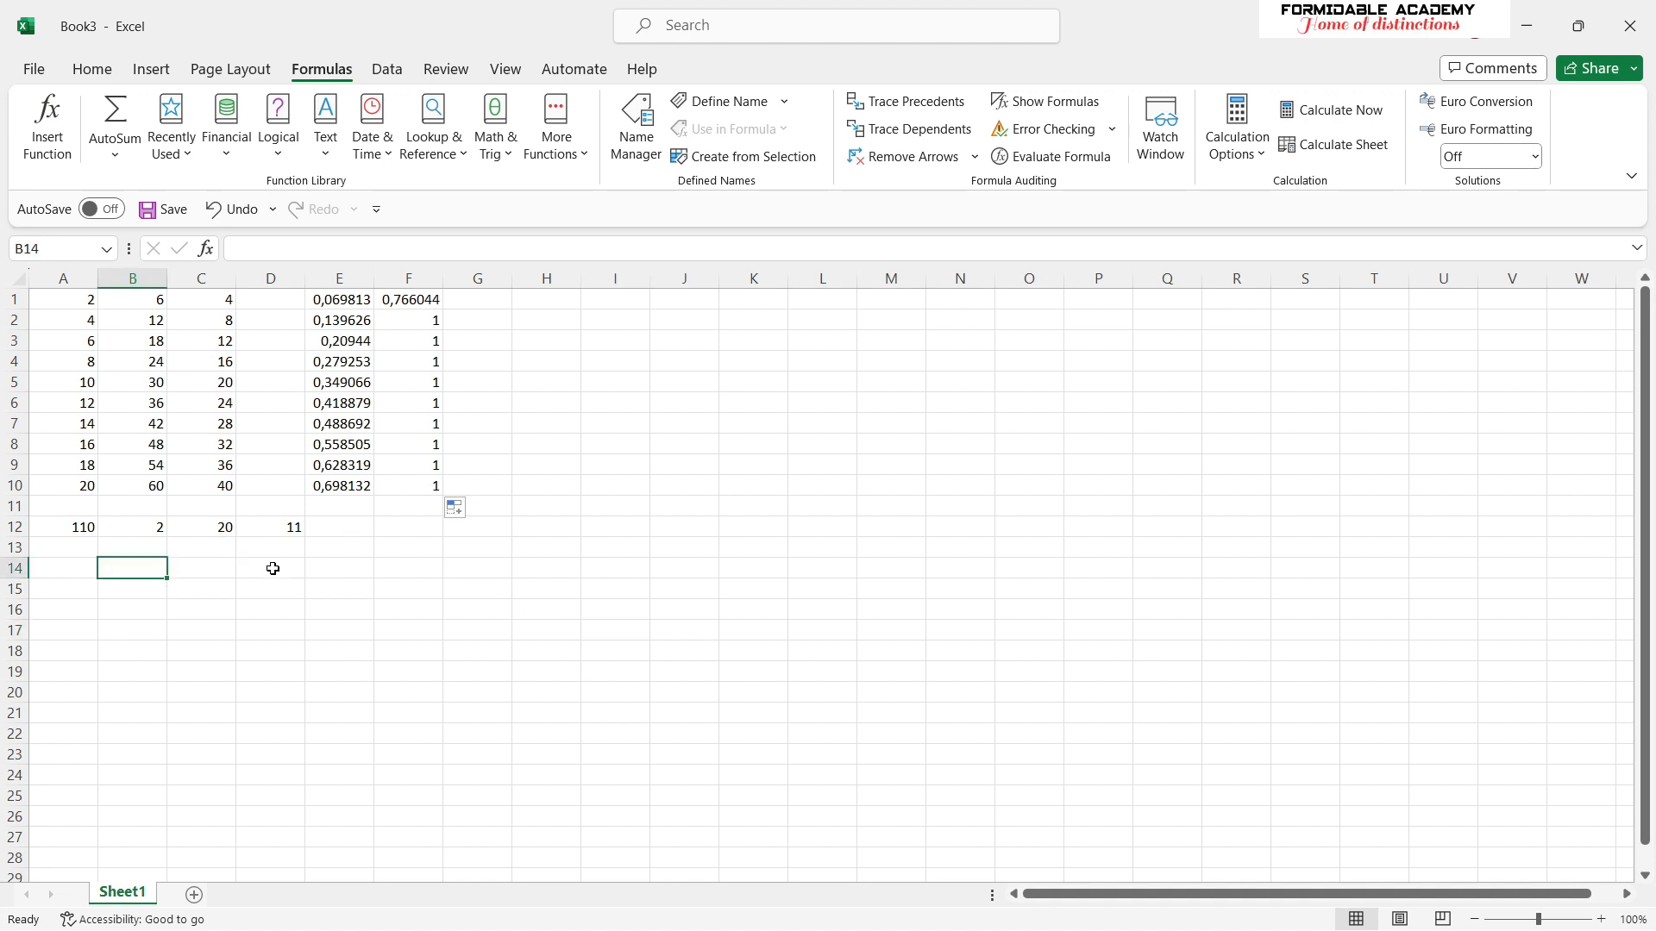
pyautogui.click(214, 578)
pyautogui.write('Formida')
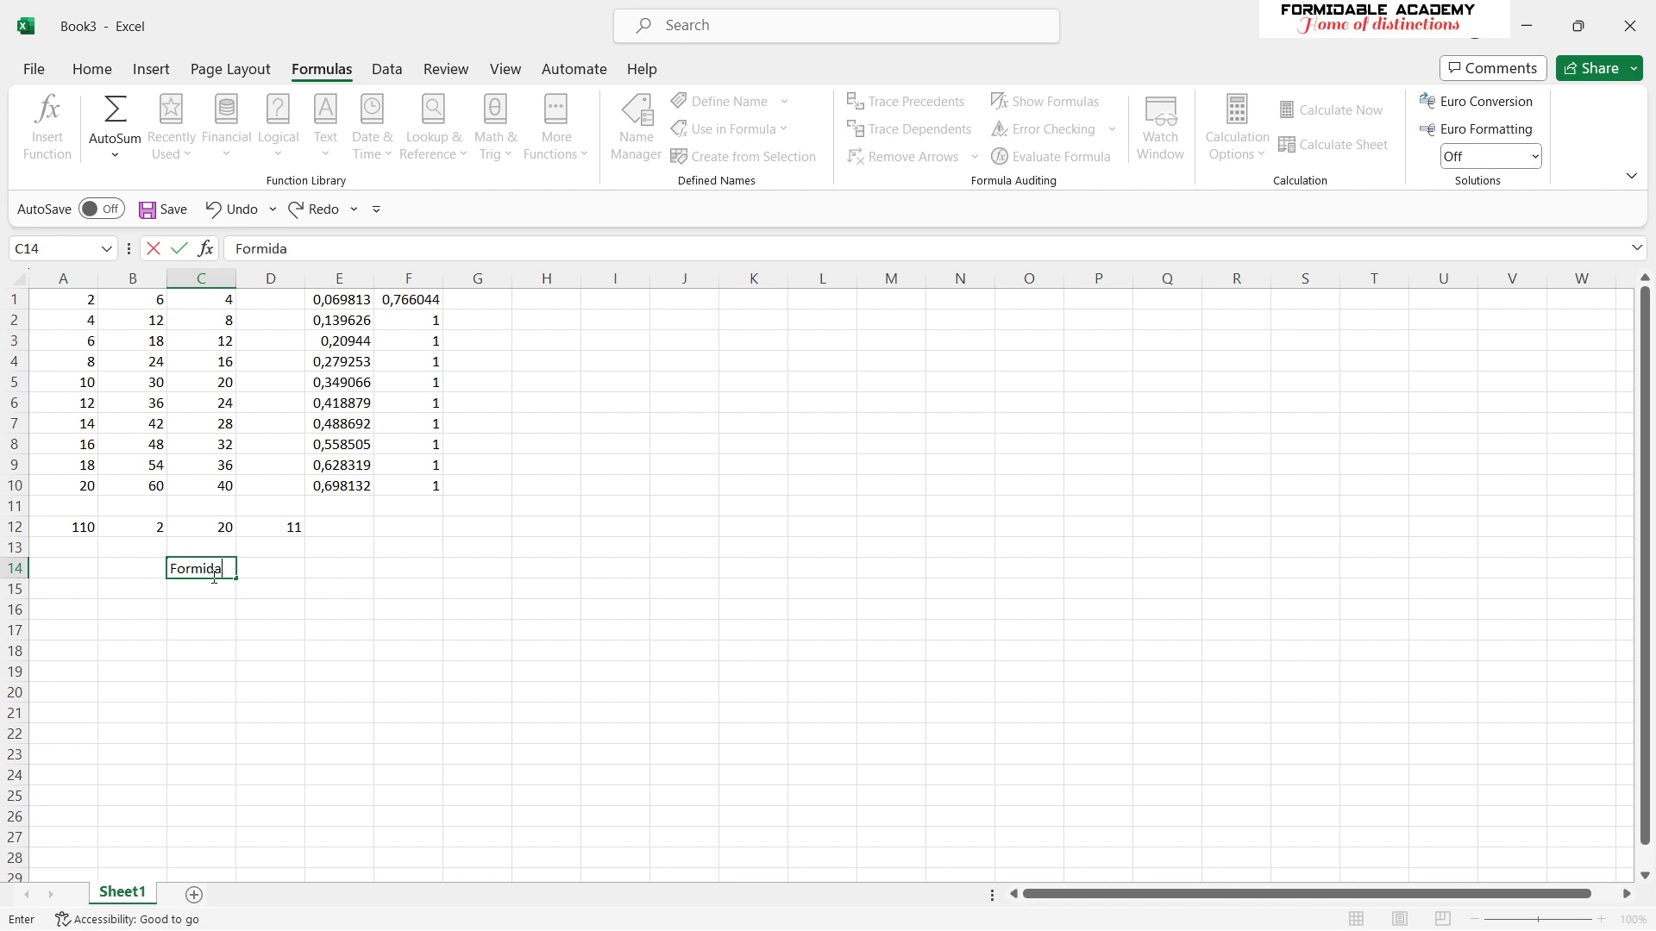
pyautogui.write('ble academy')
# Try to enter the formula = left(C14, 3) in cell C15, using a comma as the argument separator.
pyautogui.click(200, 590)
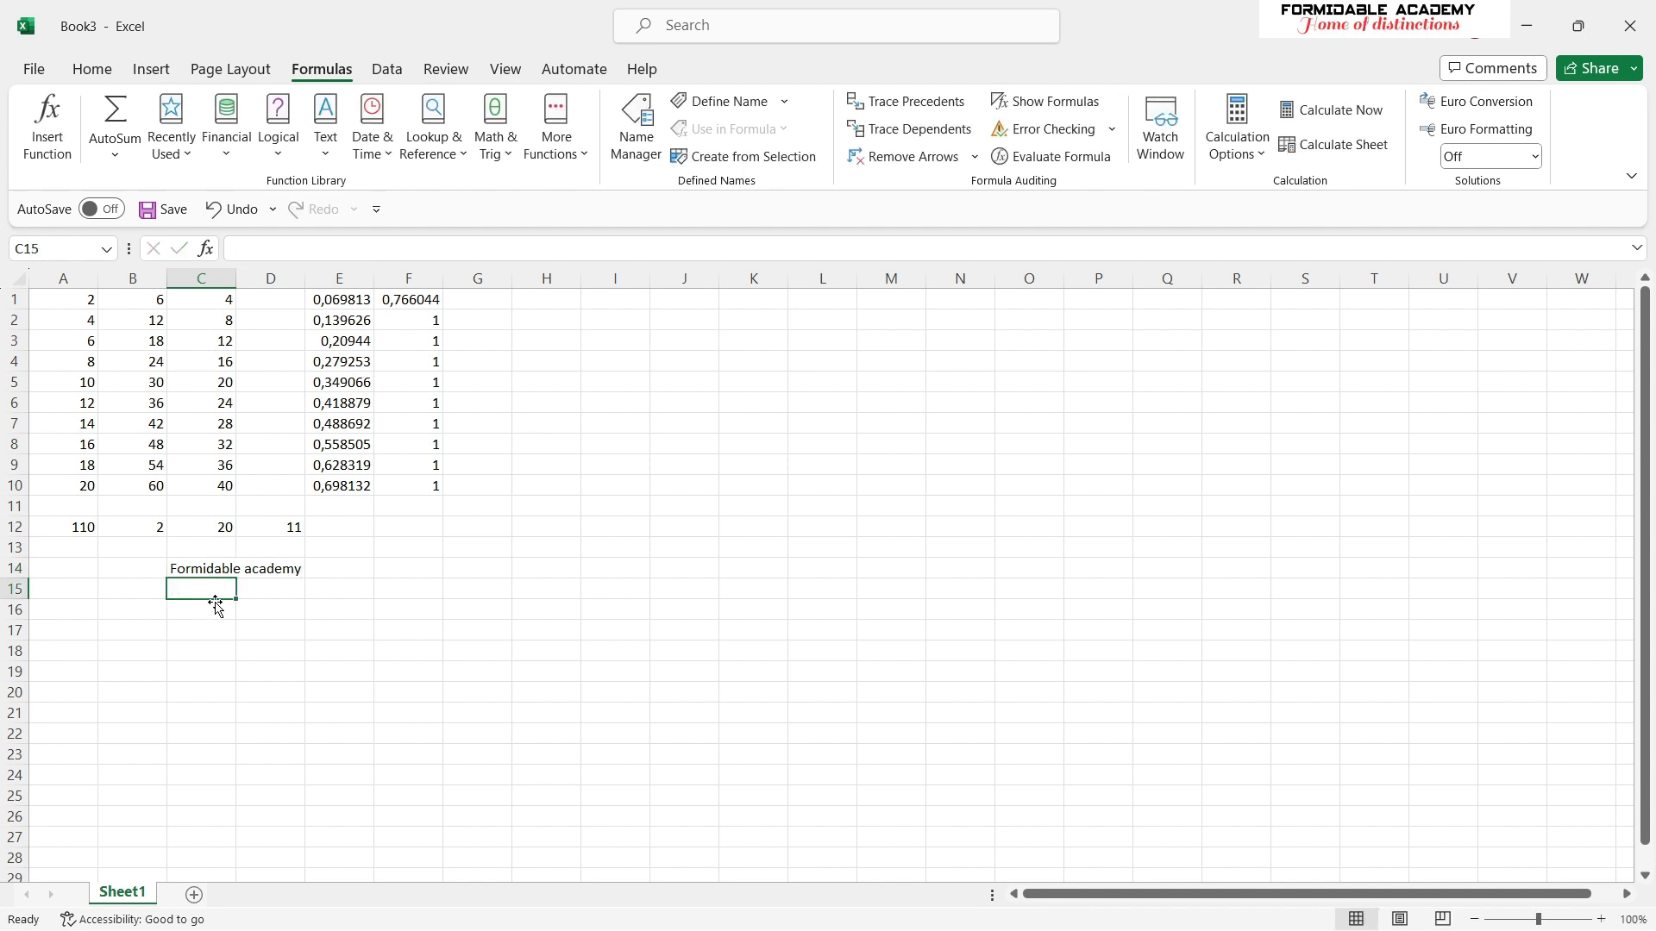
pyautogui.write('=')
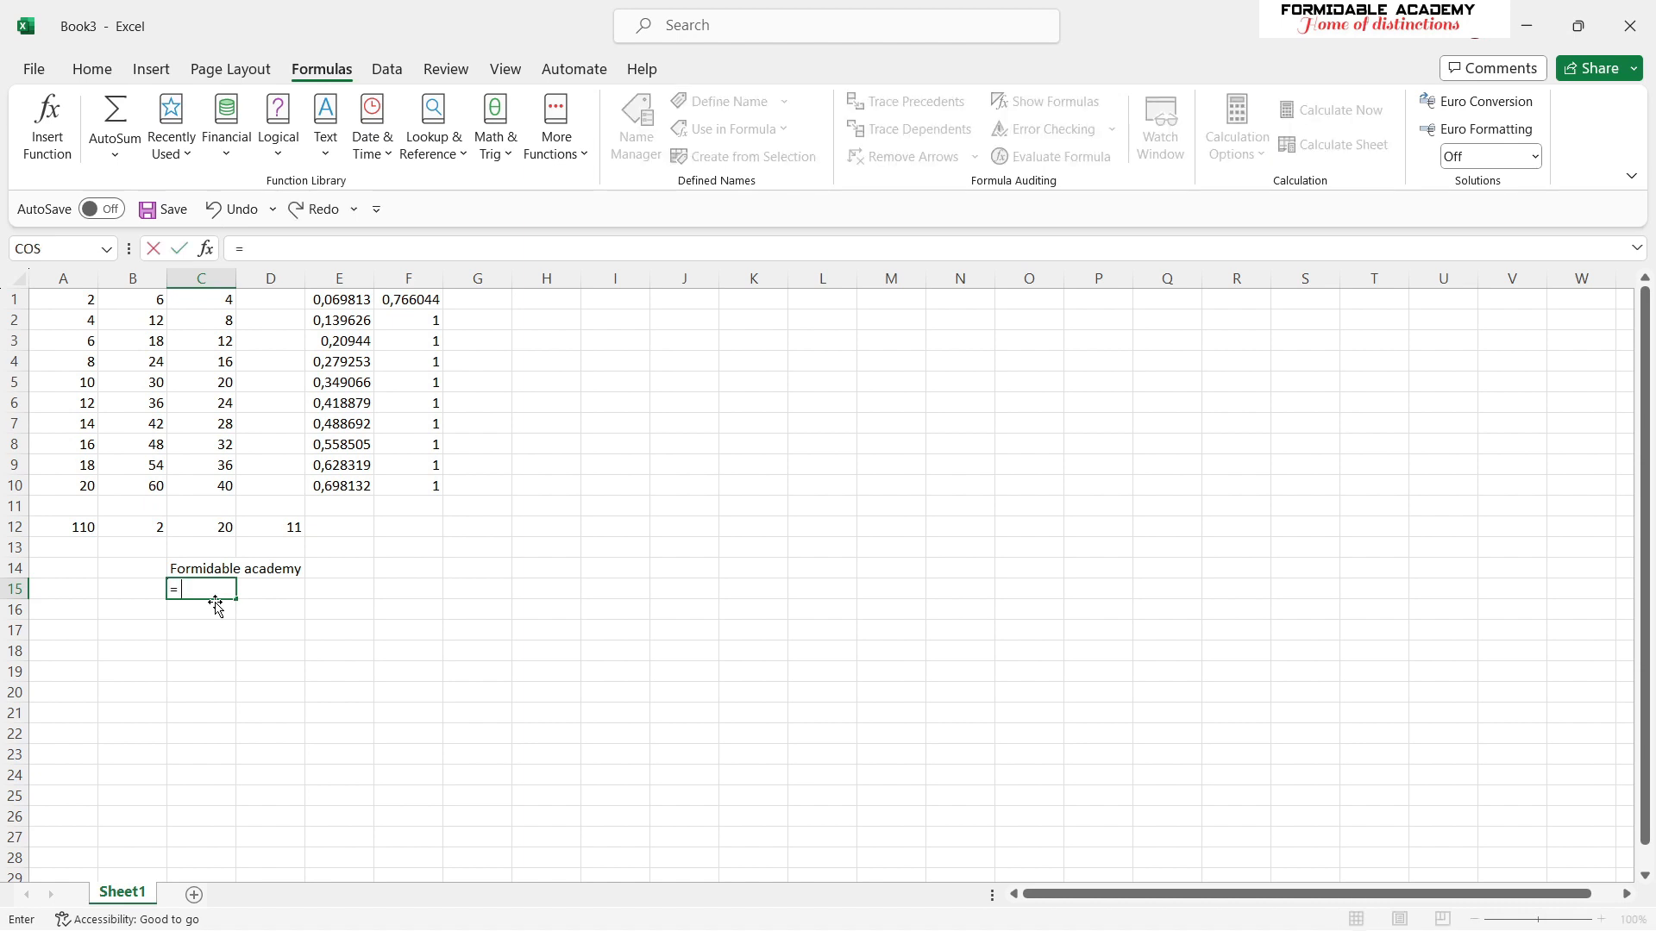
pyautogui.write(' le')
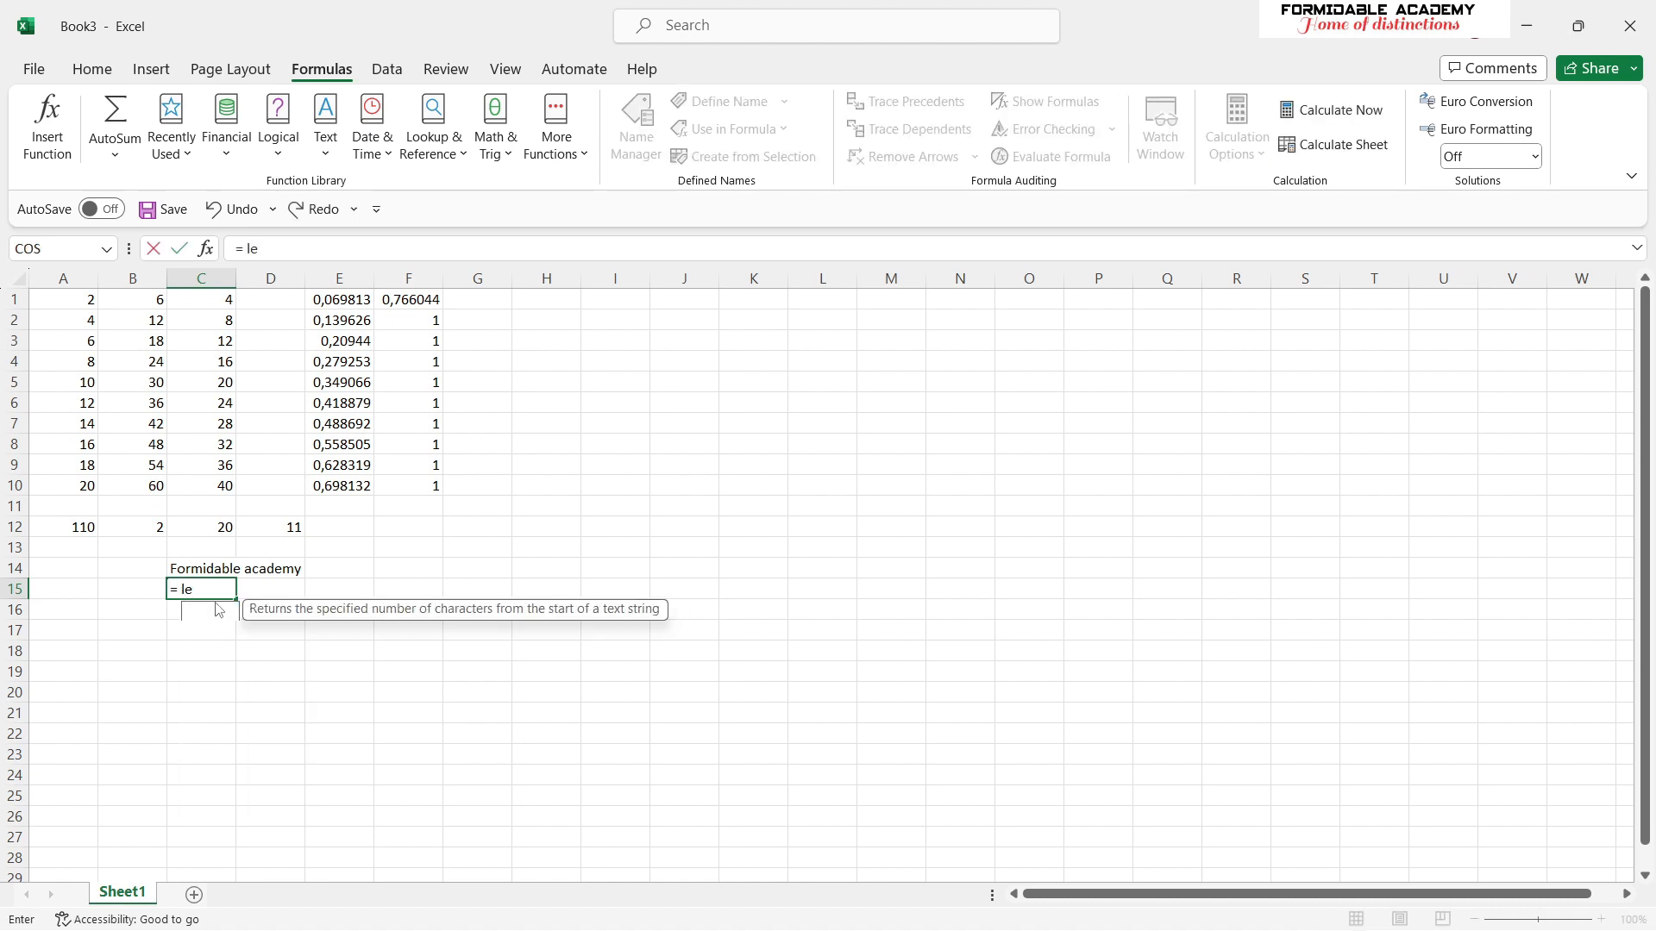
pyautogui.write('ft(')
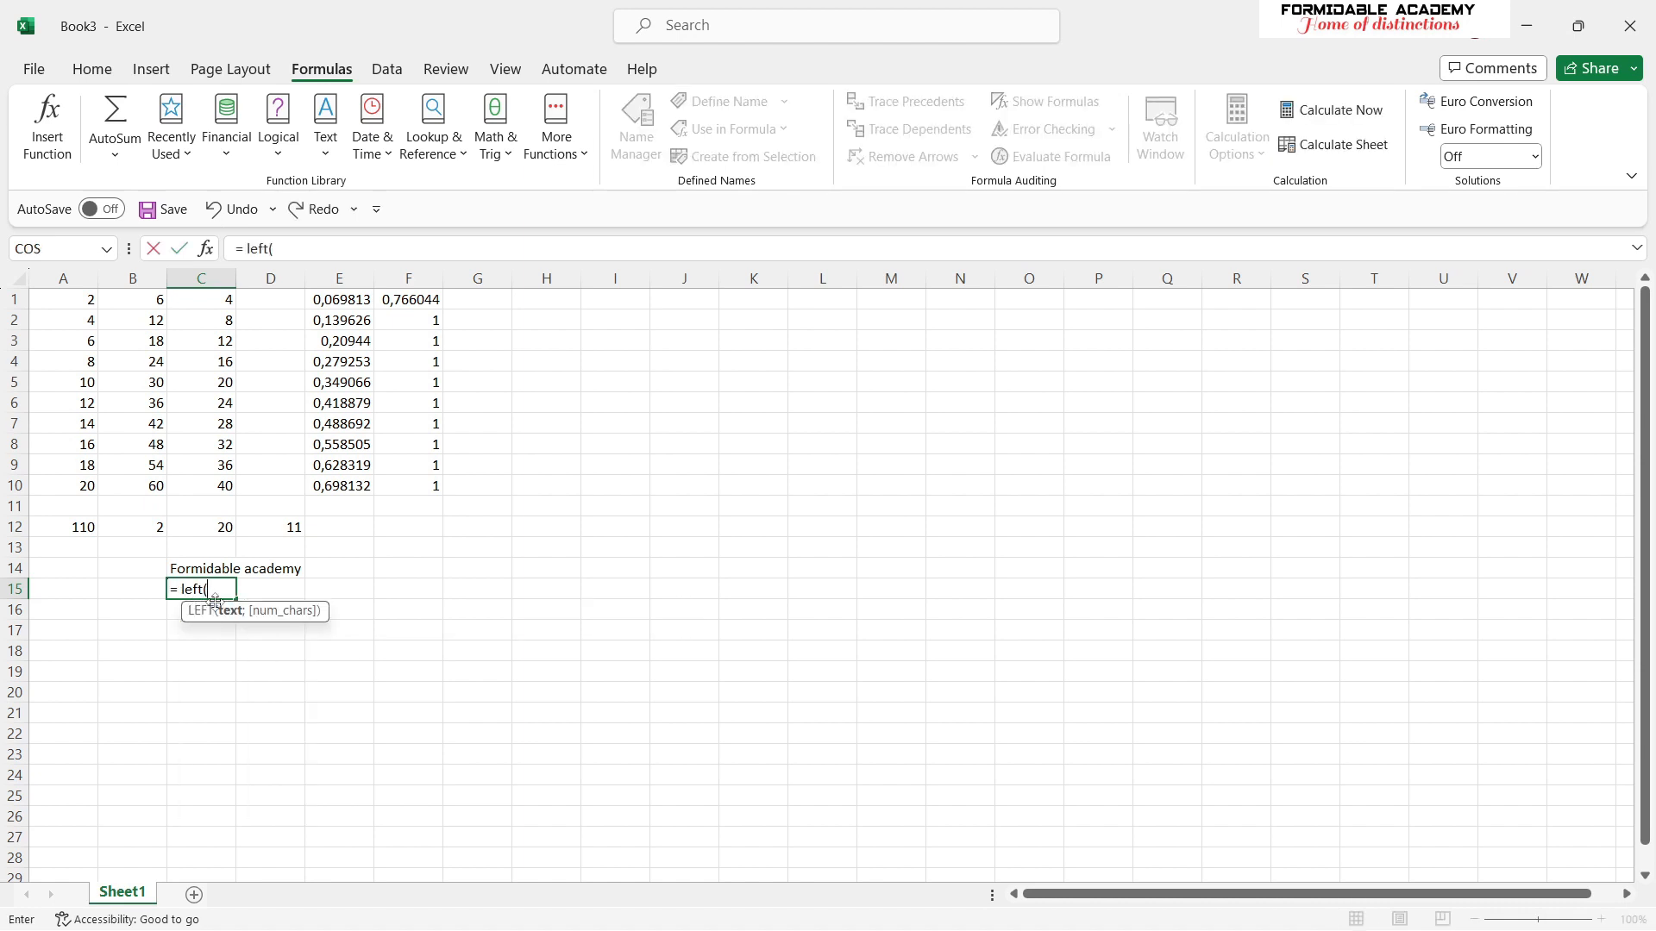
pyautogui.click(191, 570)
pyautogui.write(', 3')
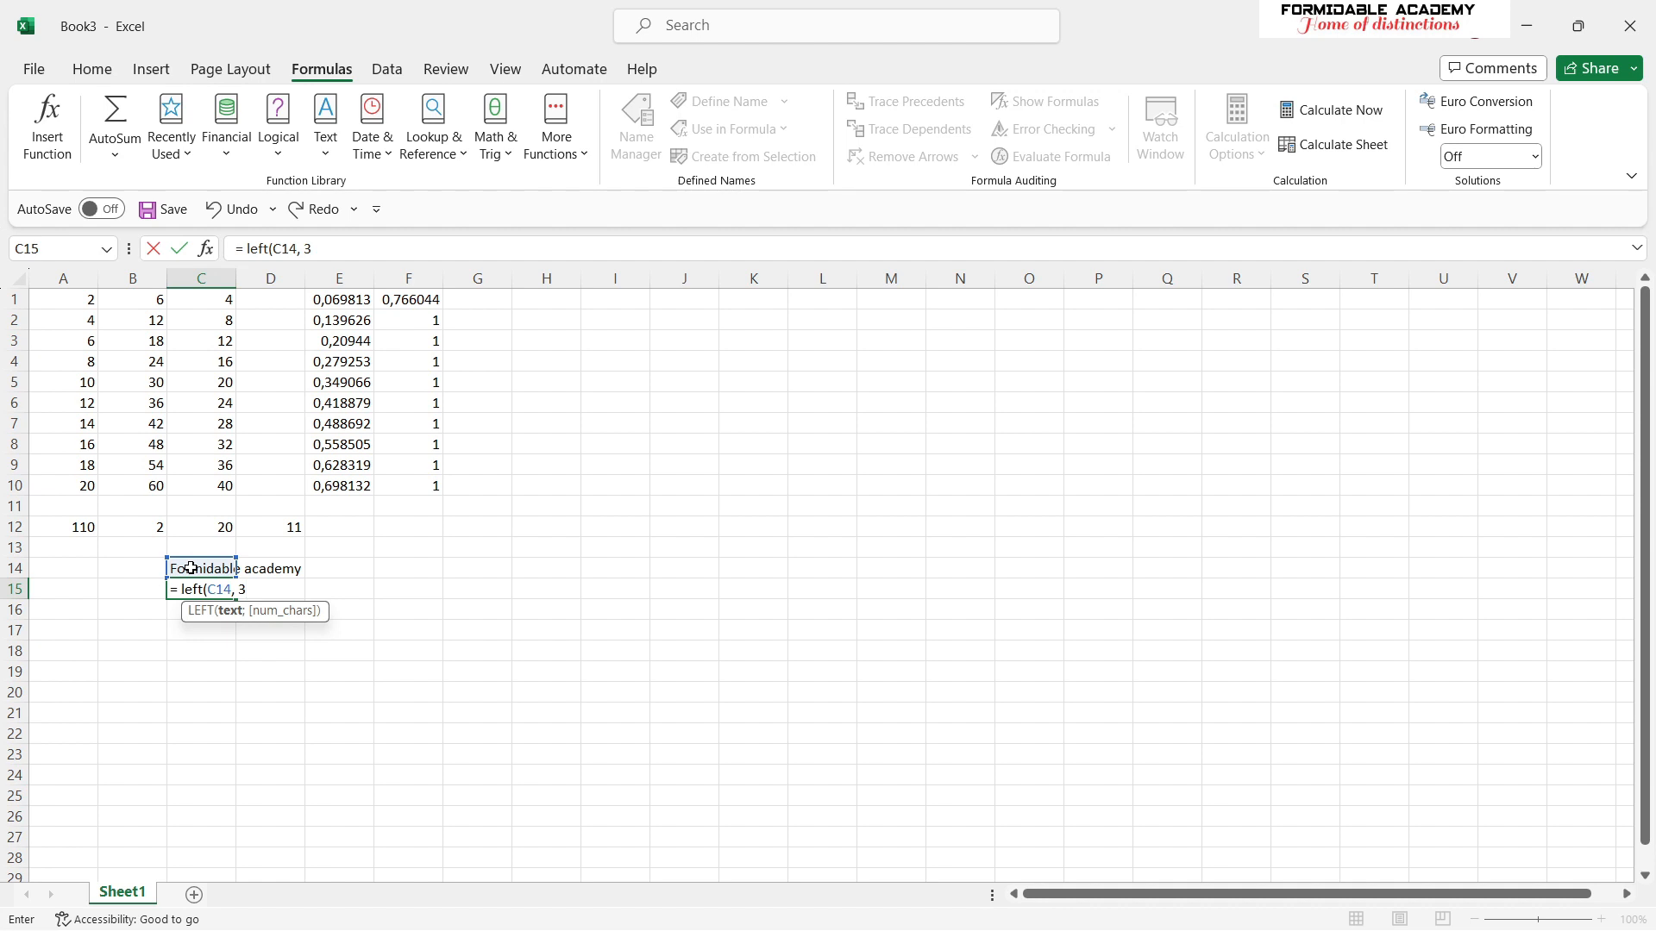
pyautogui.press('Return')
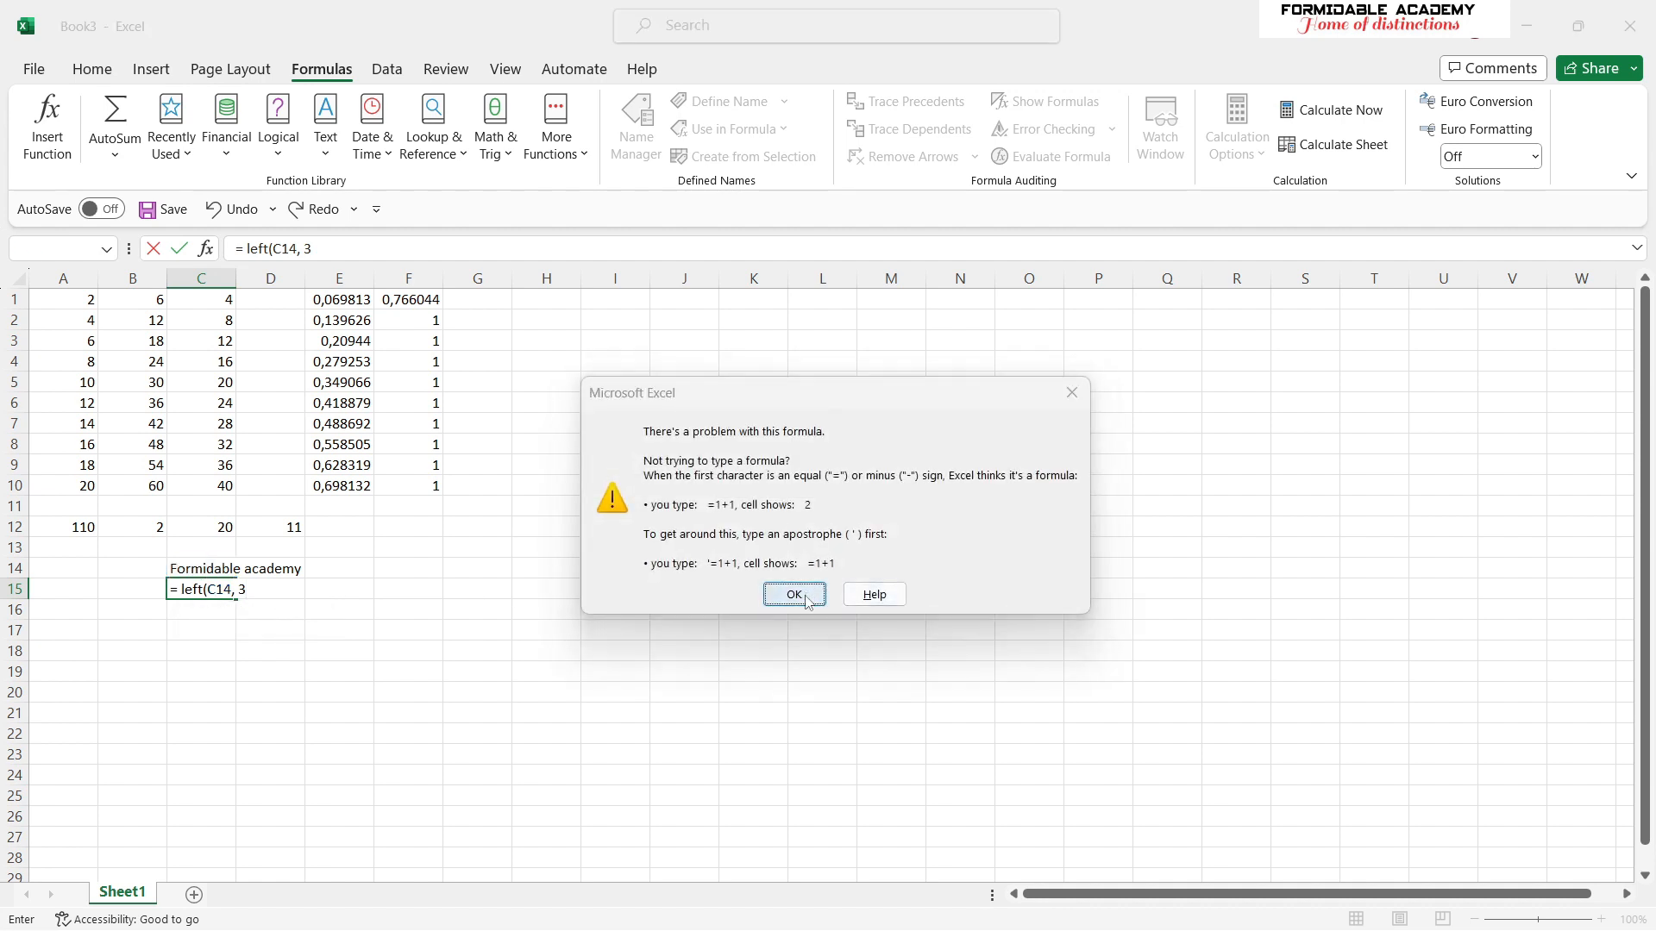
pyautogui.click(795, 595)
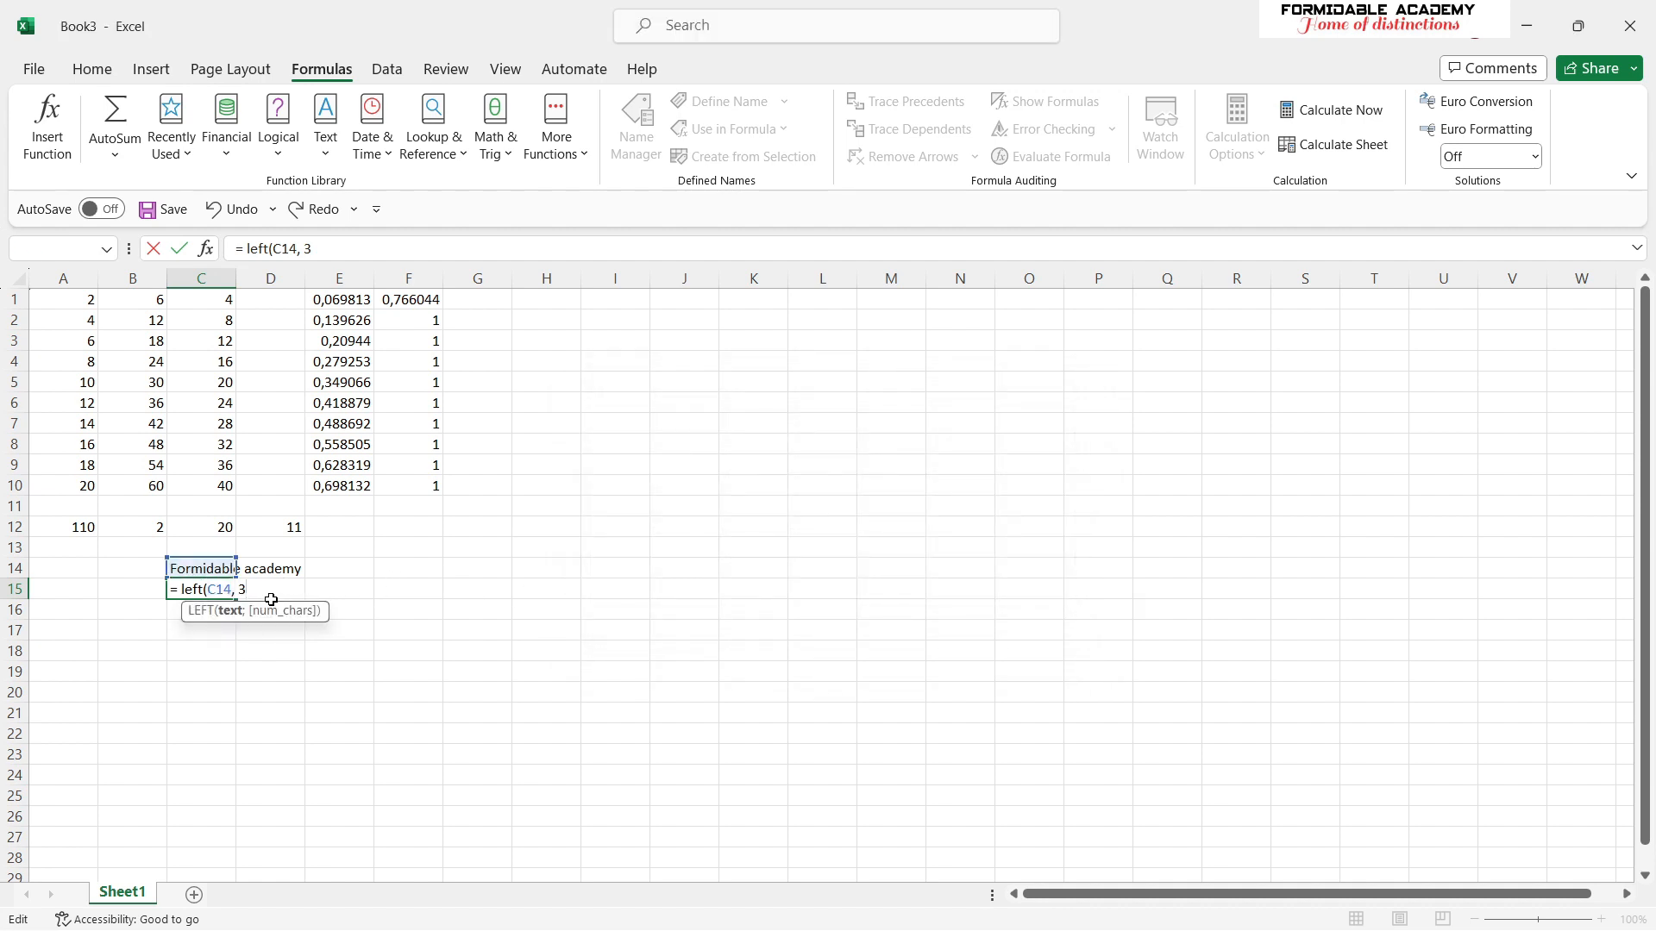
pyautogui.write('0')
pyautogui.write(')')
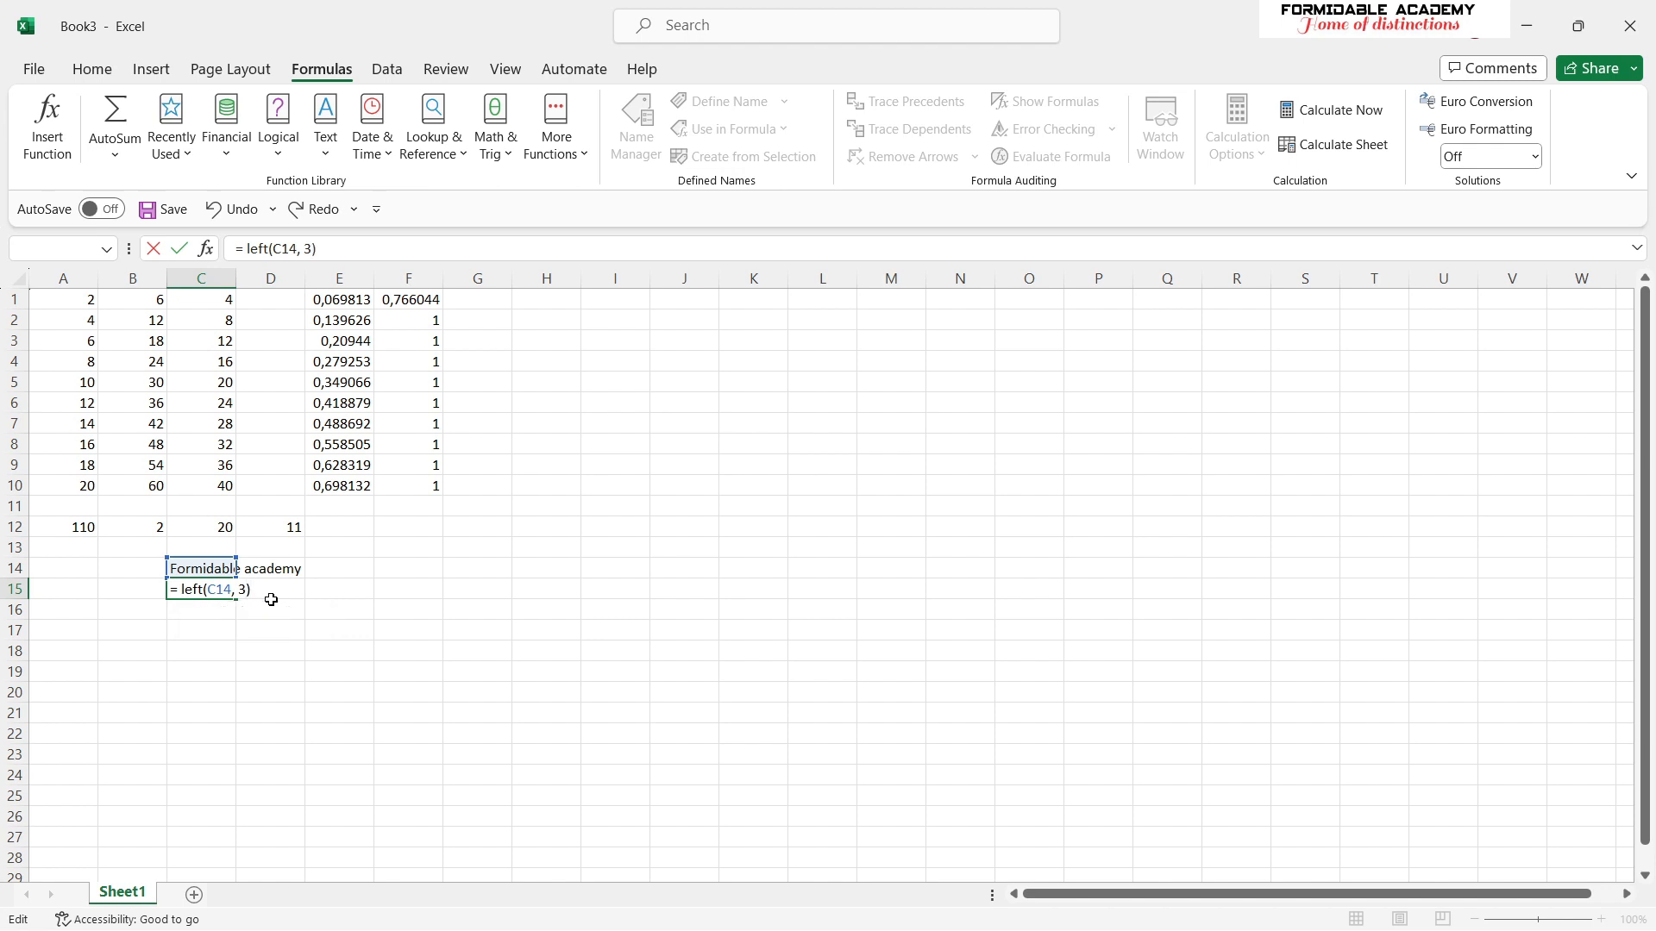
pyautogui.press('Return')
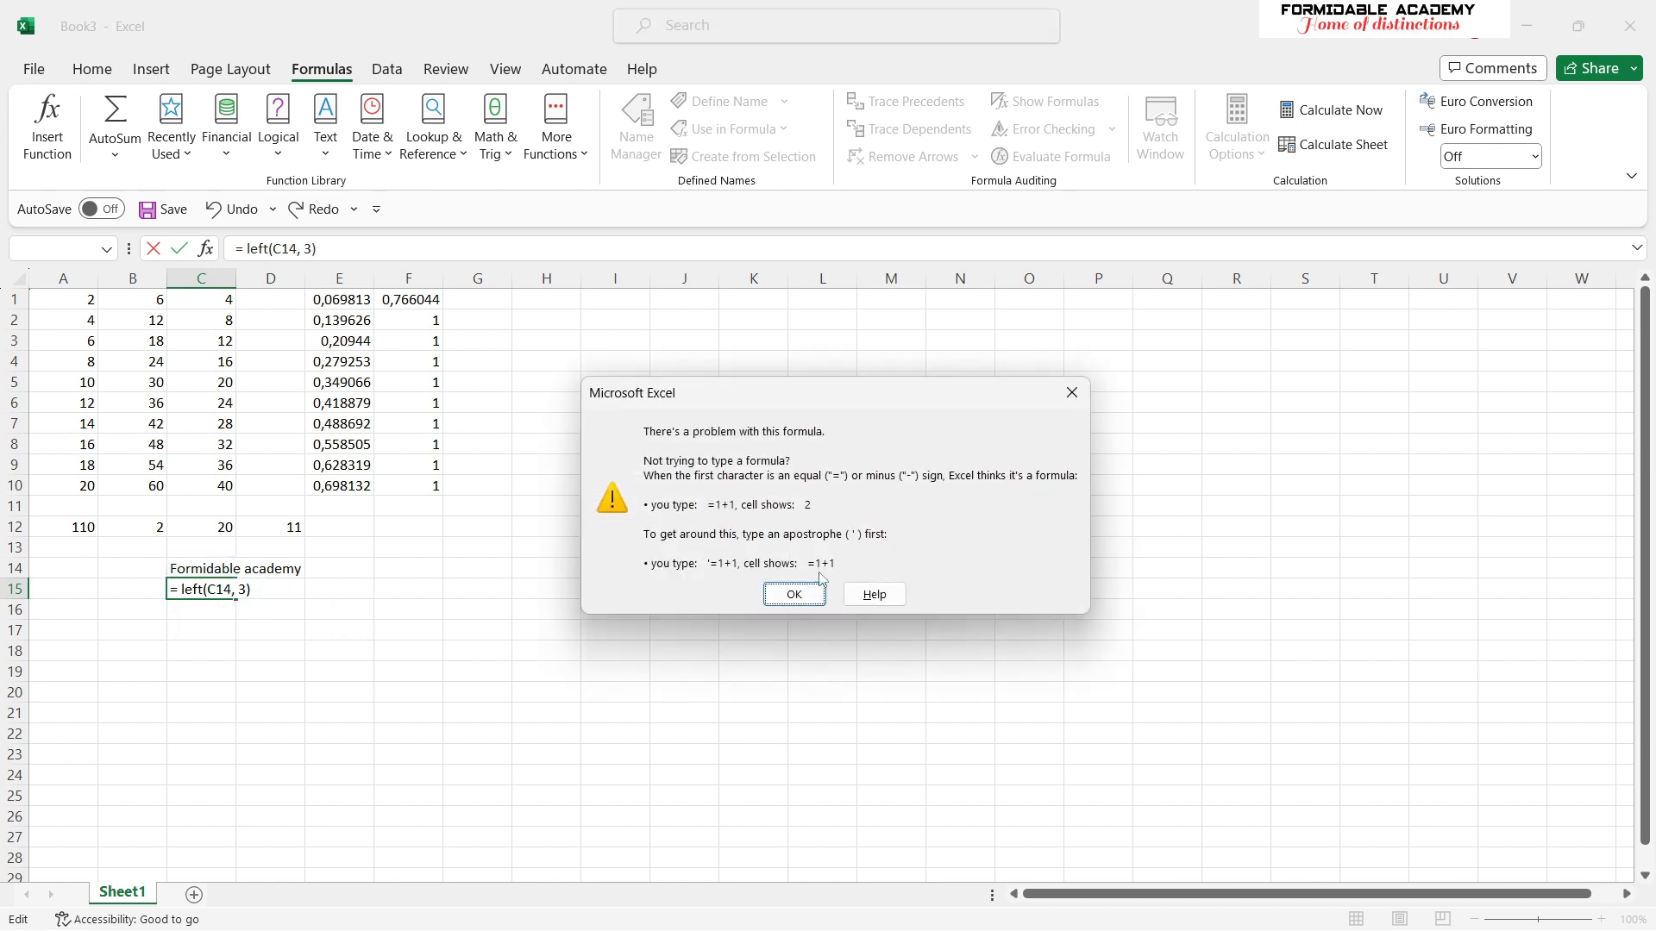
pyautogui.click(1072, 392)
pyautogui.click(472, 586)
pyautogui.click(314, 595)
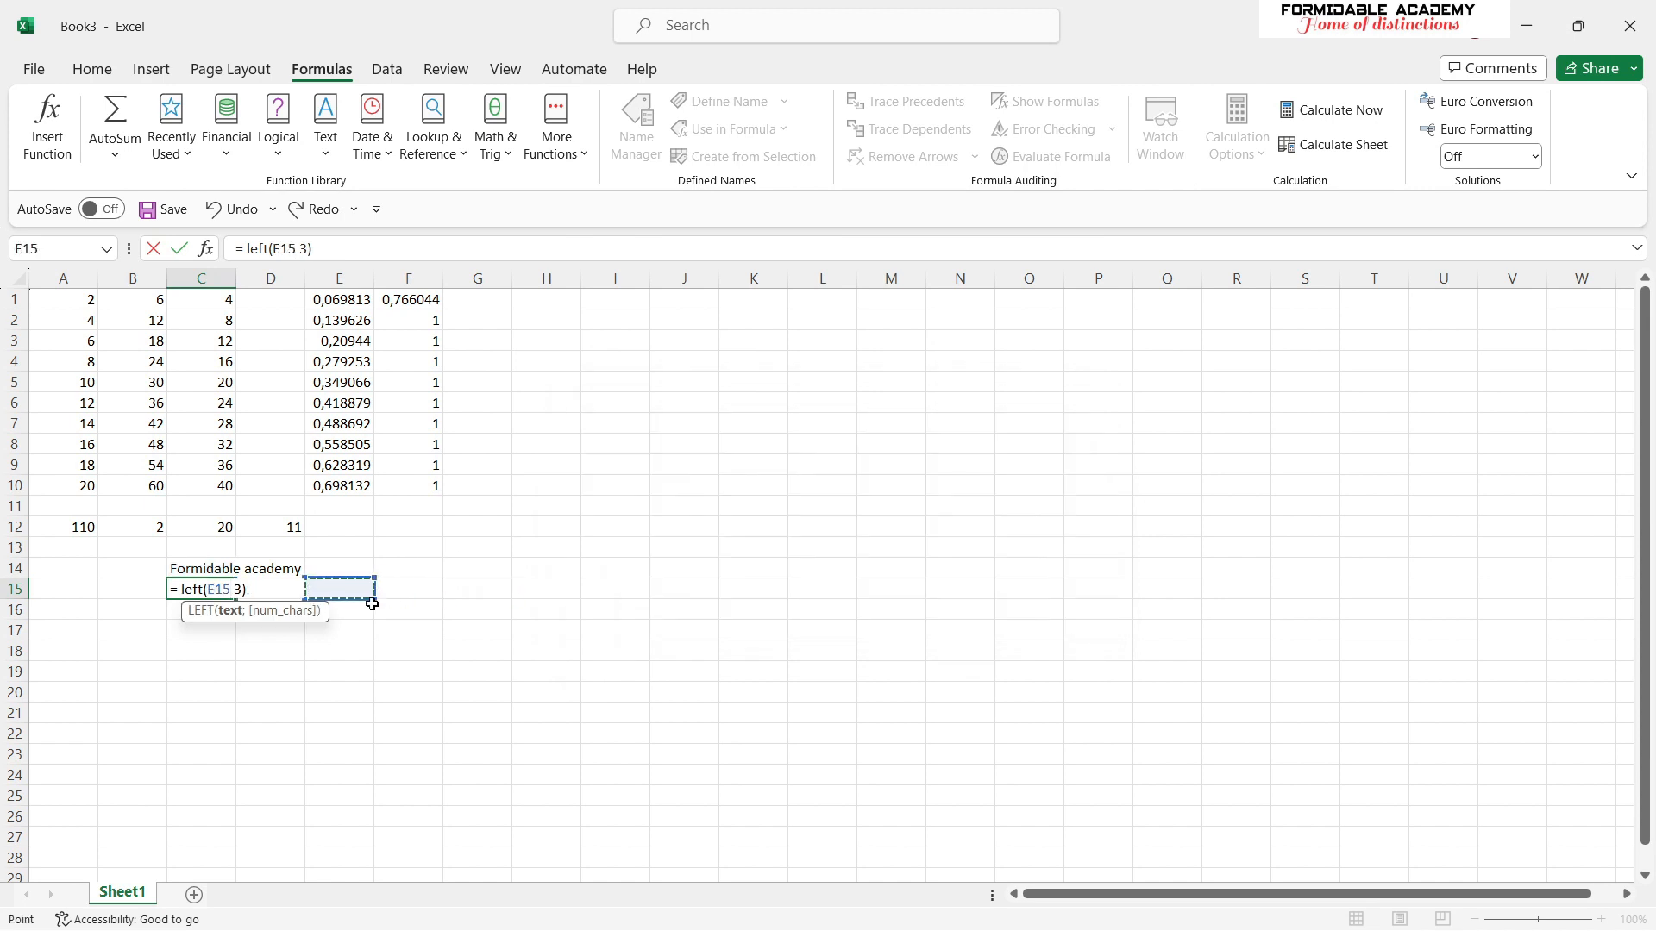
pyautogui.click(329, 644)
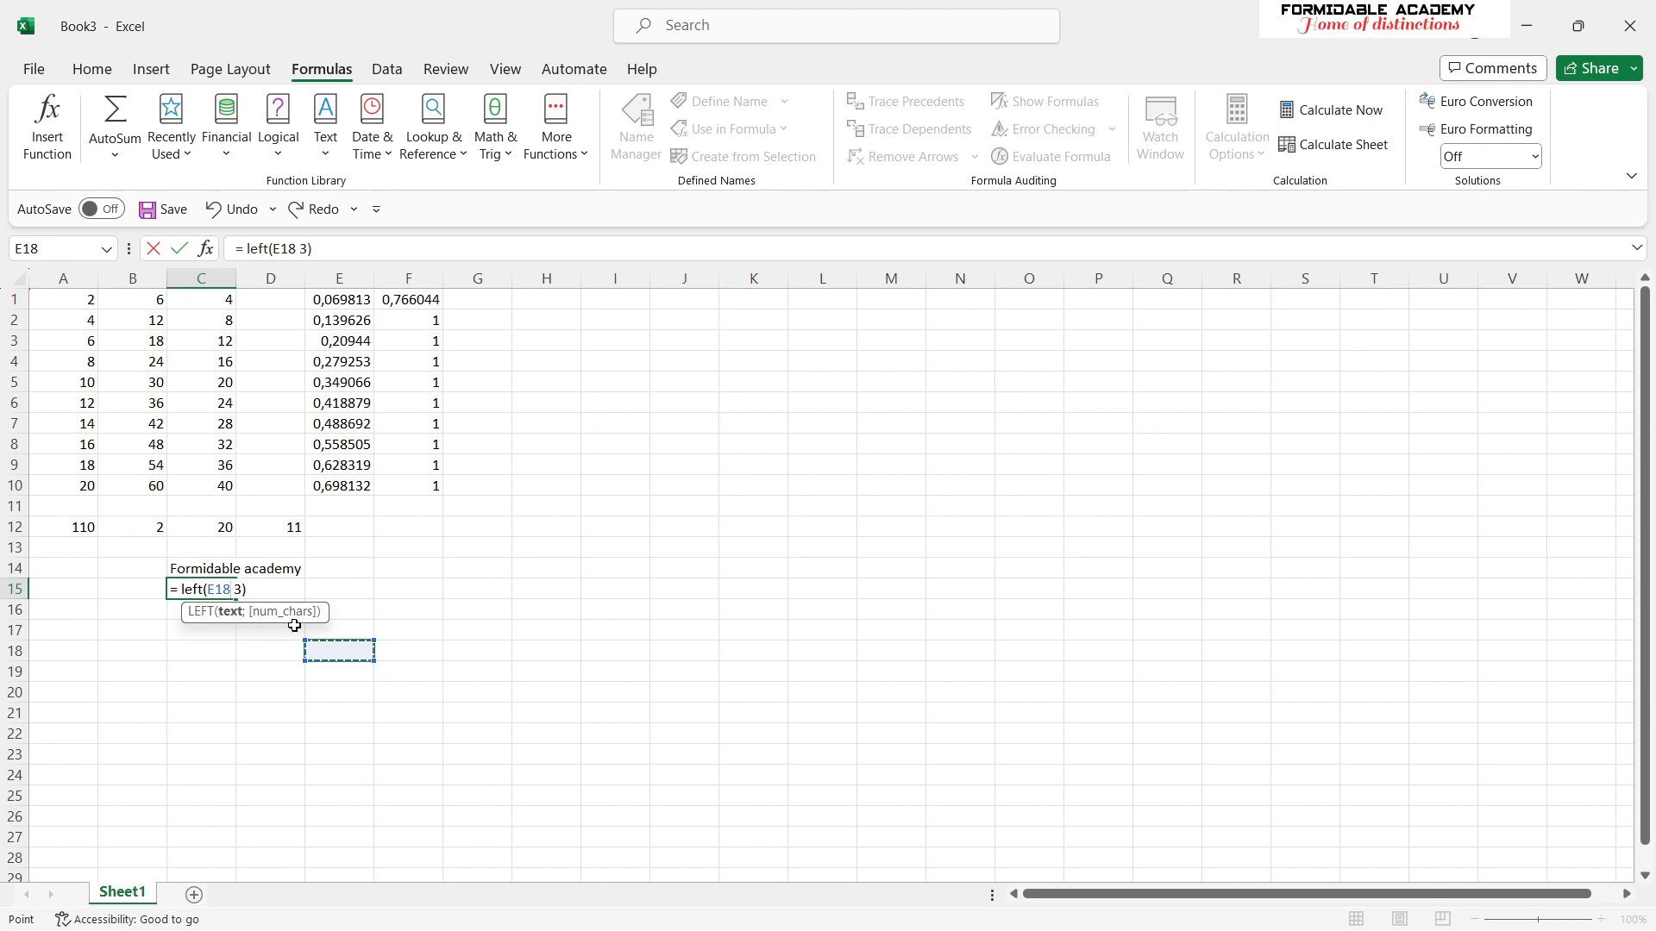
pyautogui.click(199, 664)
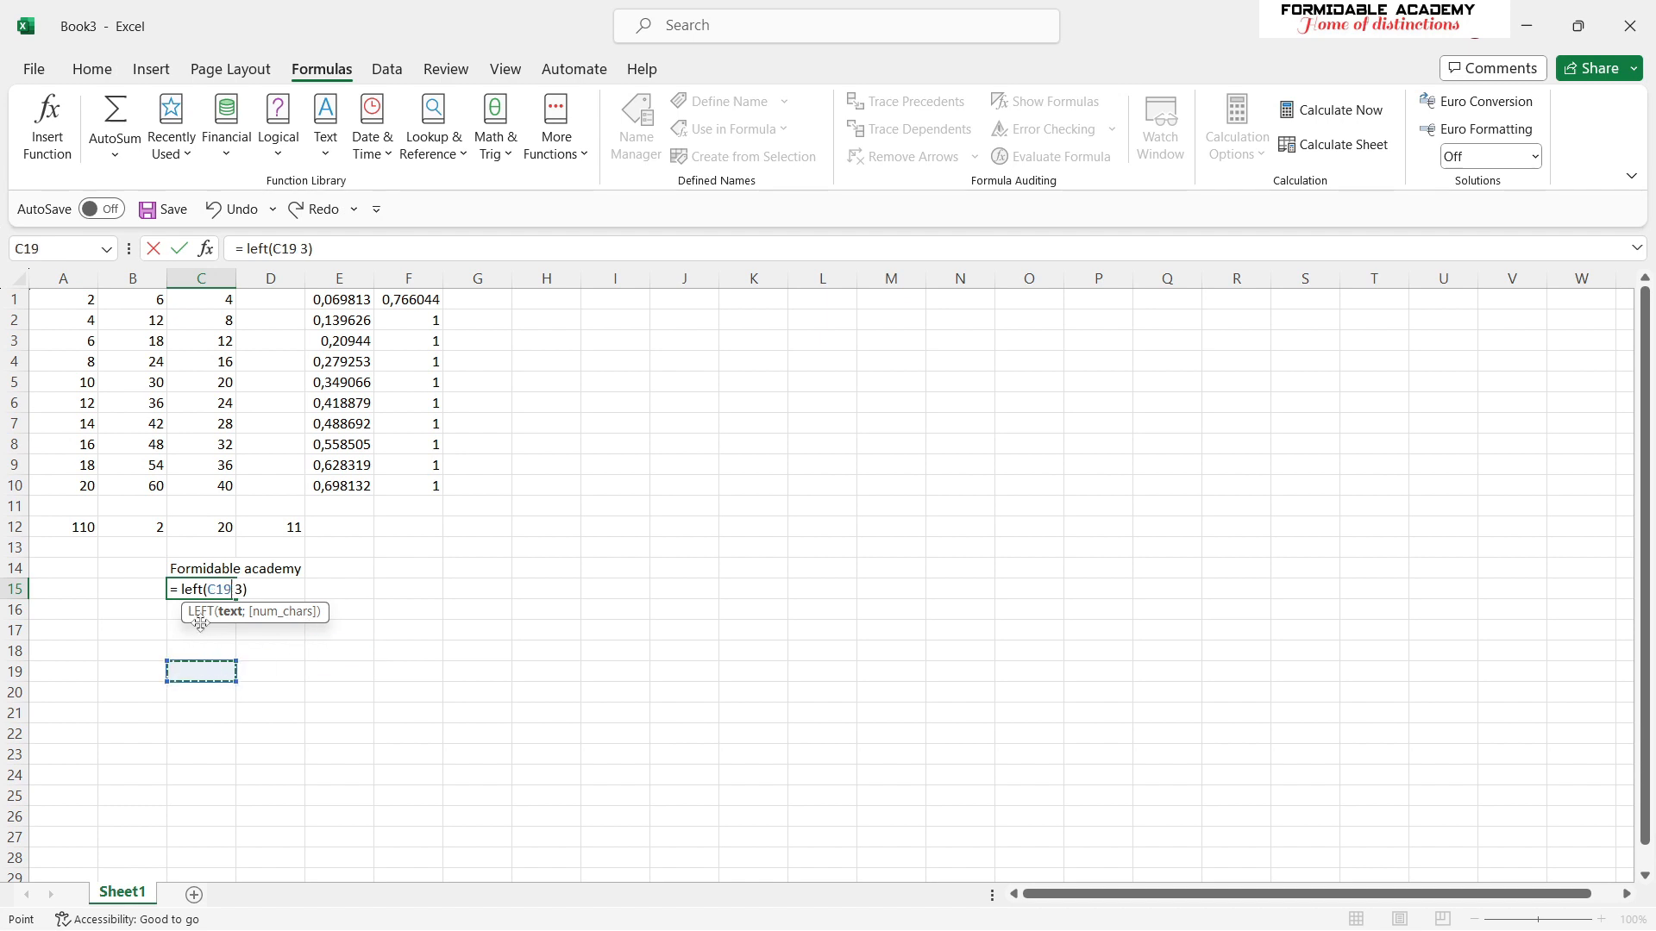
pyautogui.moveTo(265, 592); pyautogui.dragTo(215, 591)
pyautogui.write('\\')
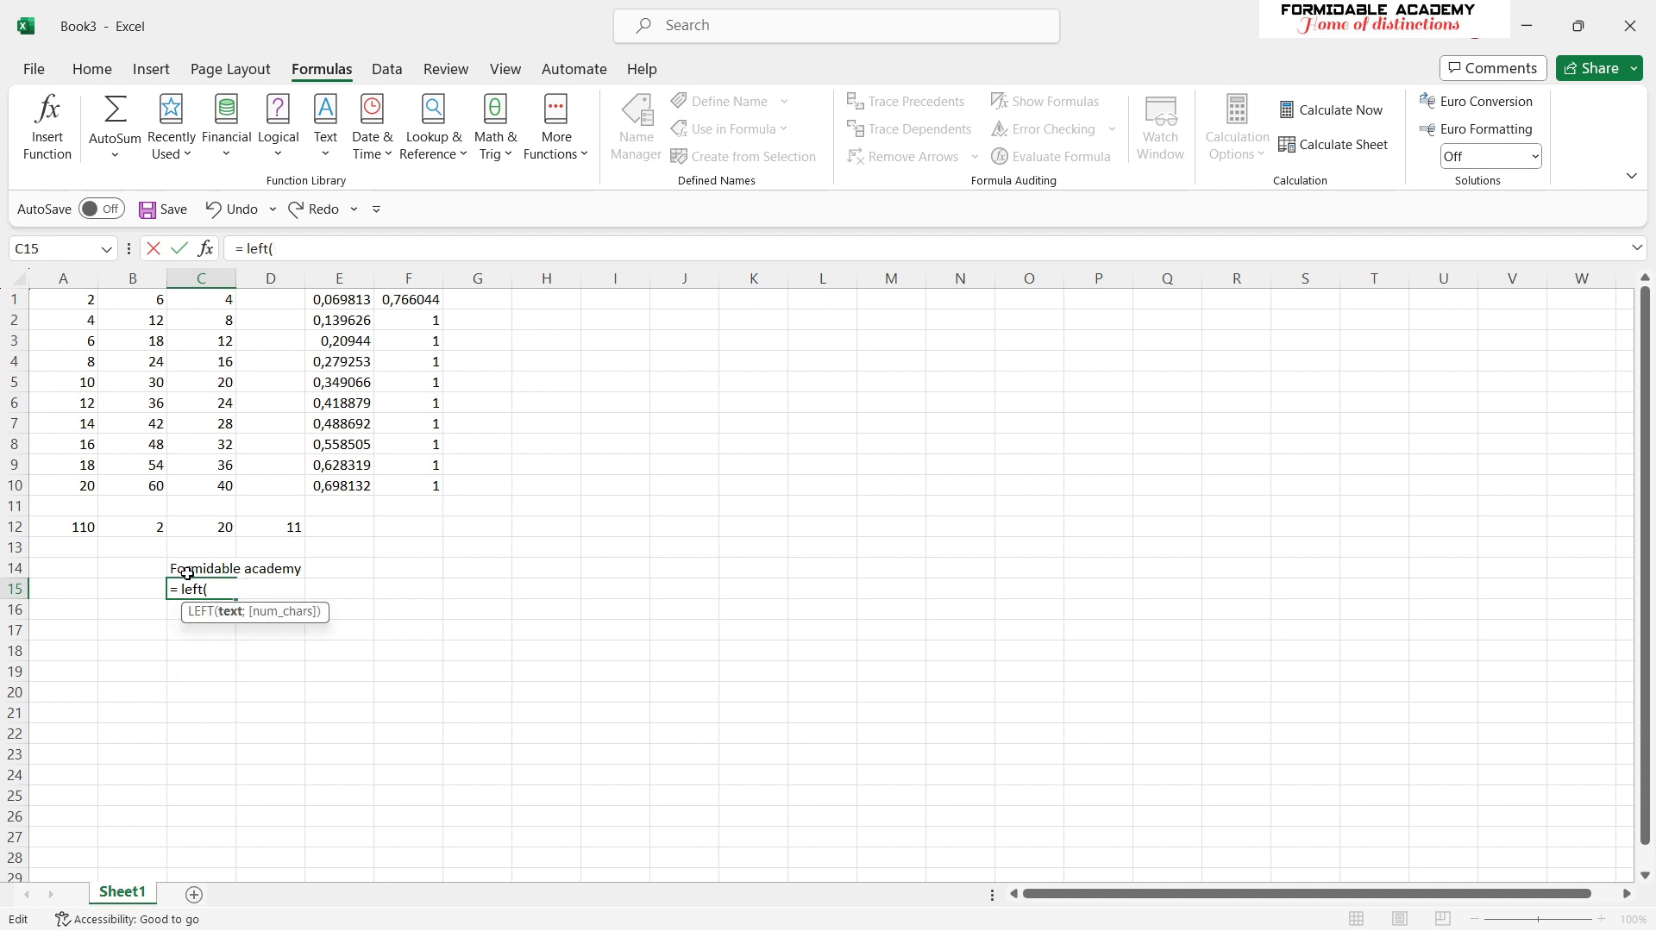
pyautogui.press('Up')
pyautogui.press('Down')
pyautogui.press('Down')
pyautogui.press('Down')
pyautogui.press('Down')
pyautogui.press('Down')
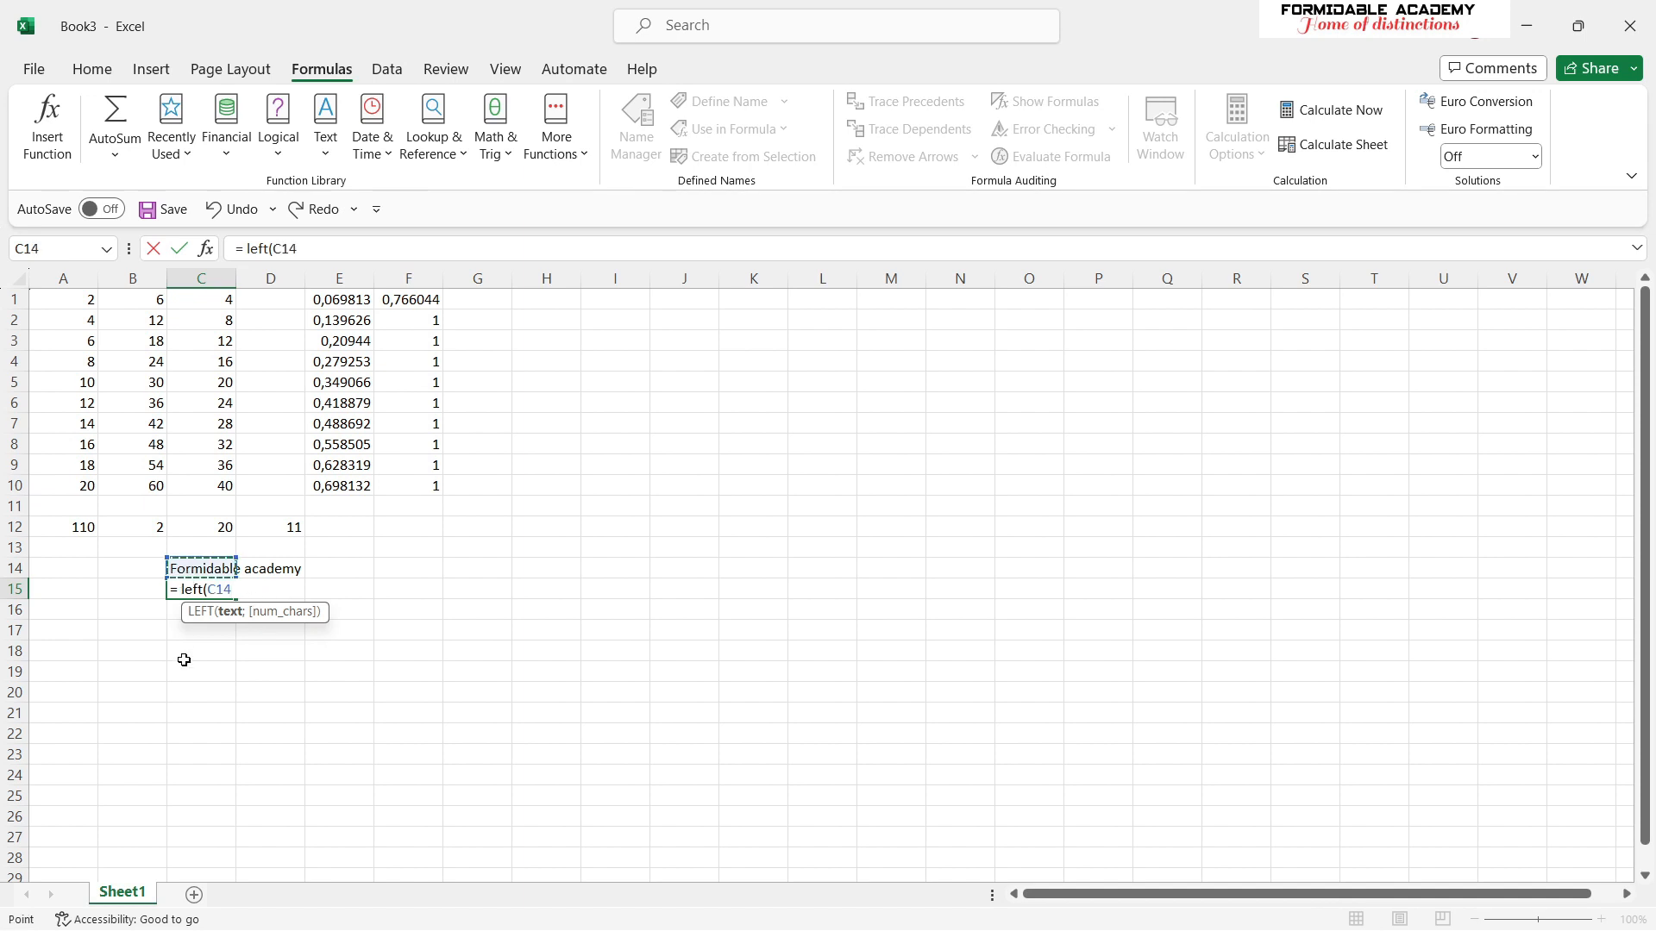
pyautogui.press('F2')
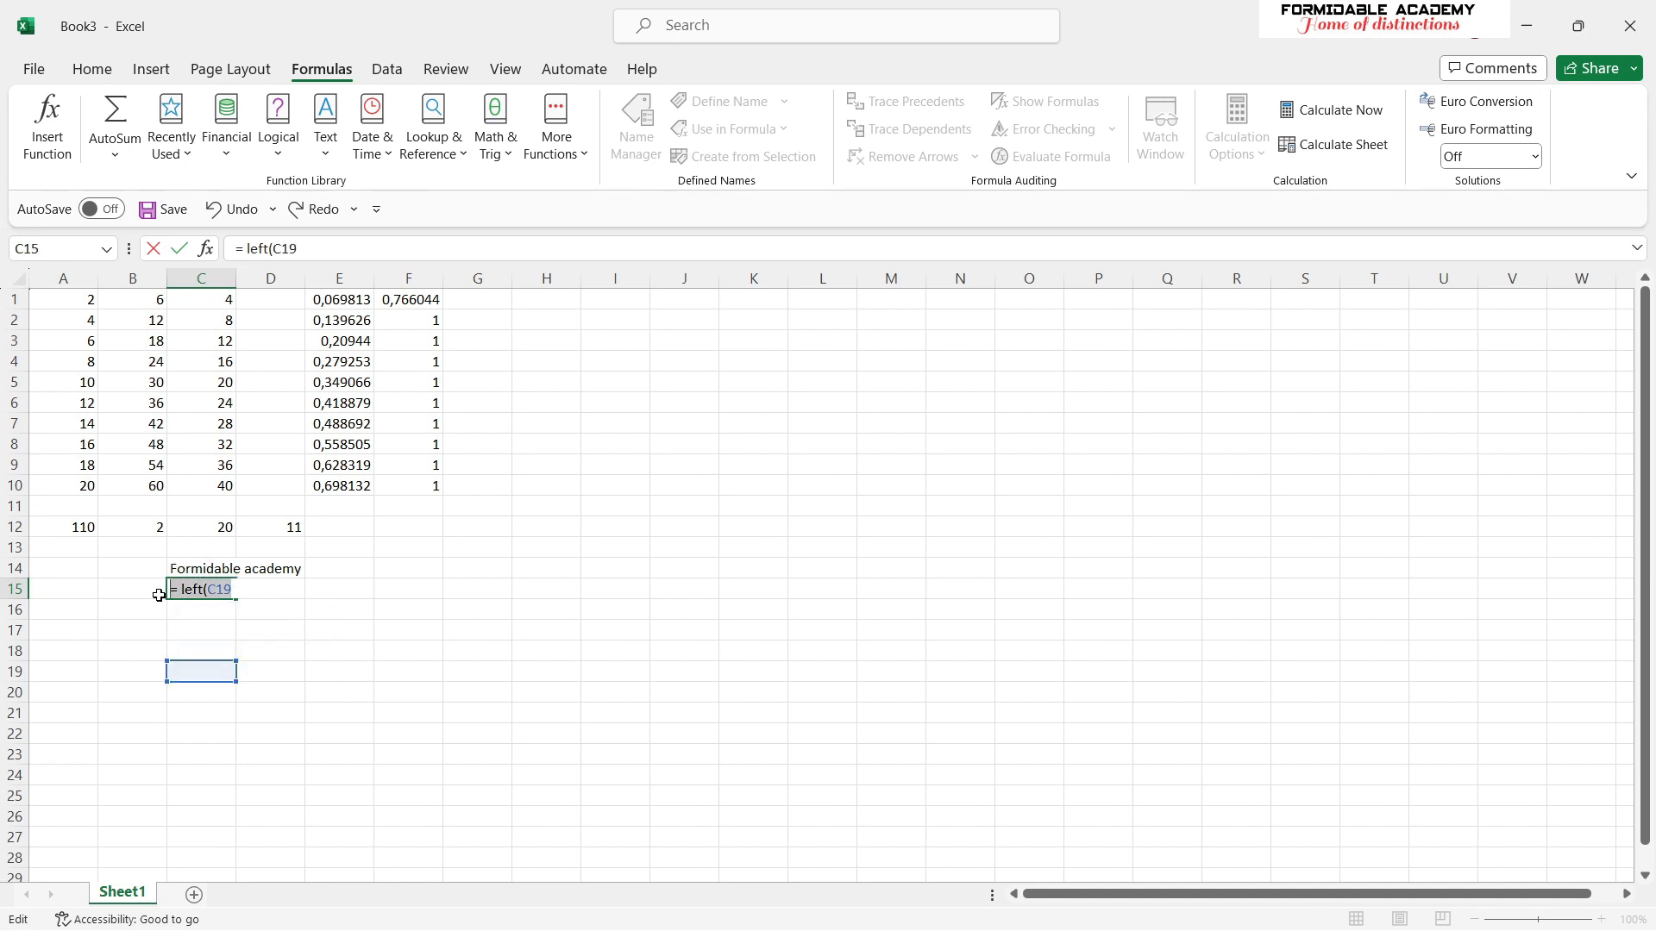
pyautogui.press('Escape')
pyautogui.click(257, 632)
pyautogui.click(188, 570)
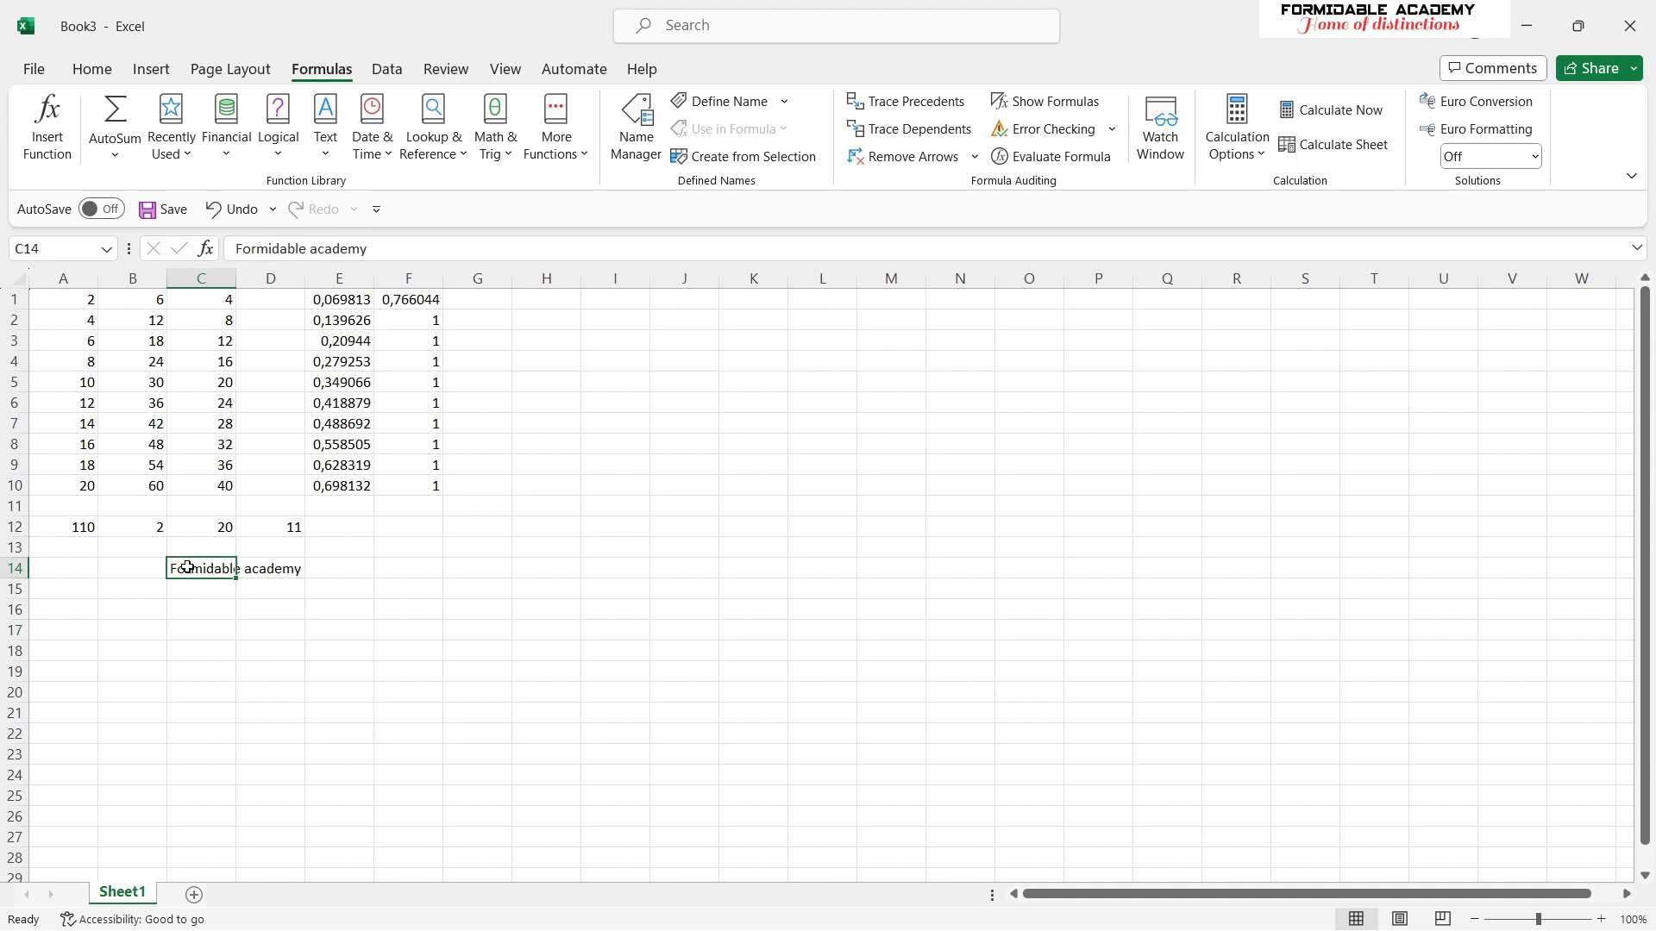
# Enter the formula =left(C14;3) in cell C15 to extract the first three characters of the academy text.
pyautogui.click(194, 593)
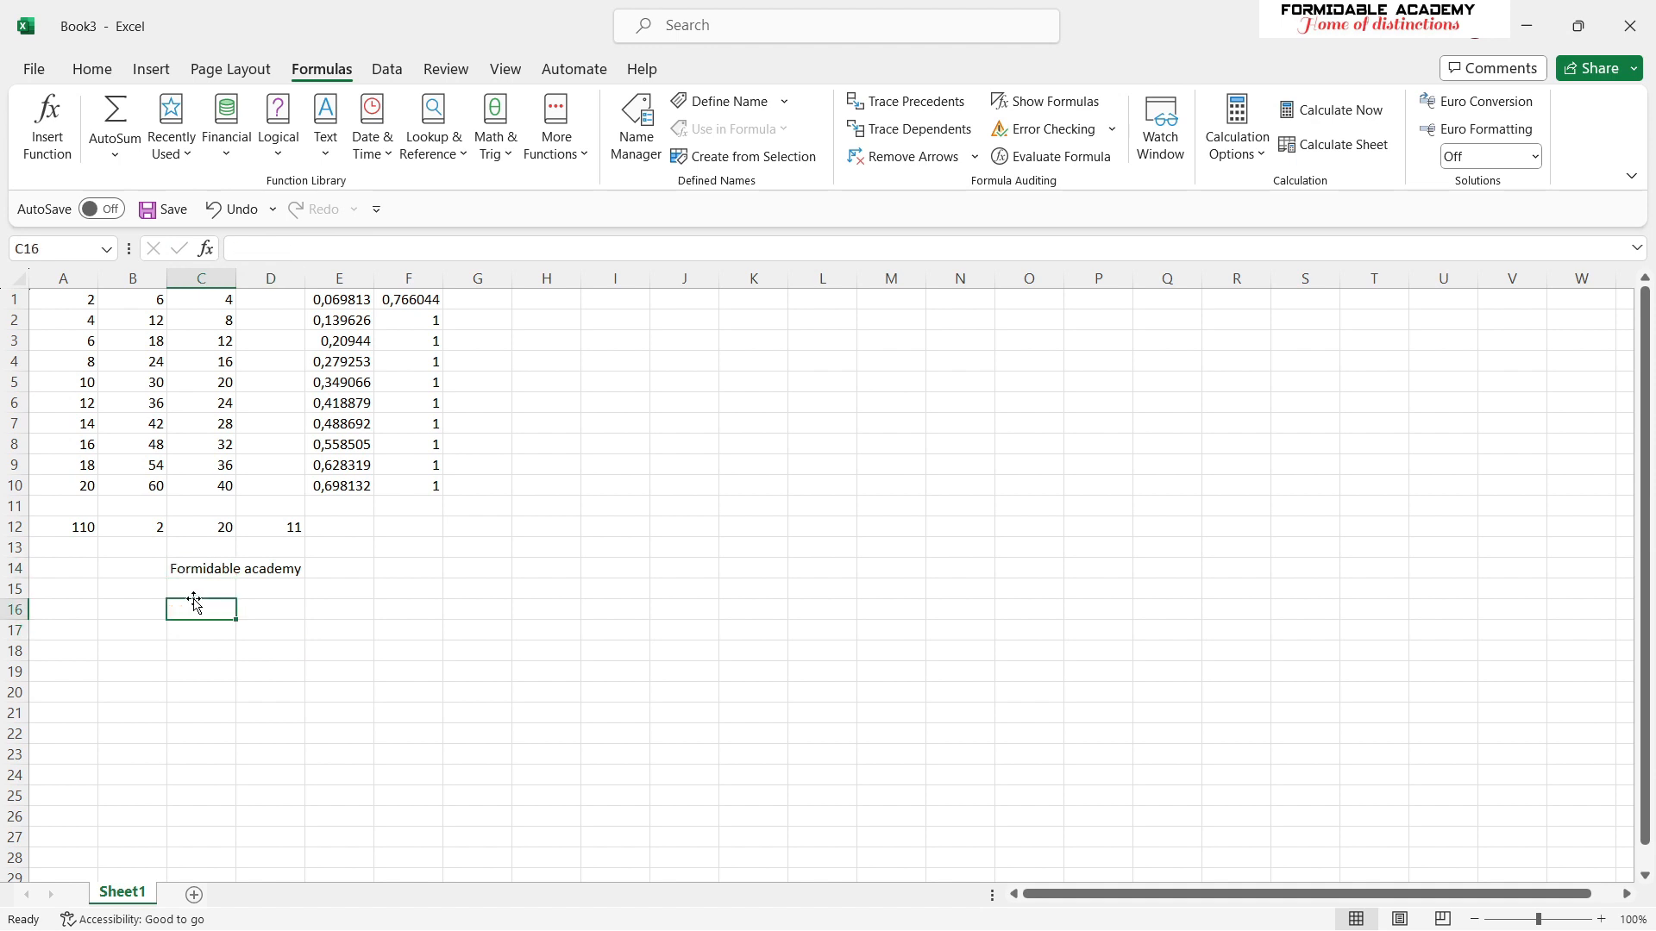
pyautogui.write('=')
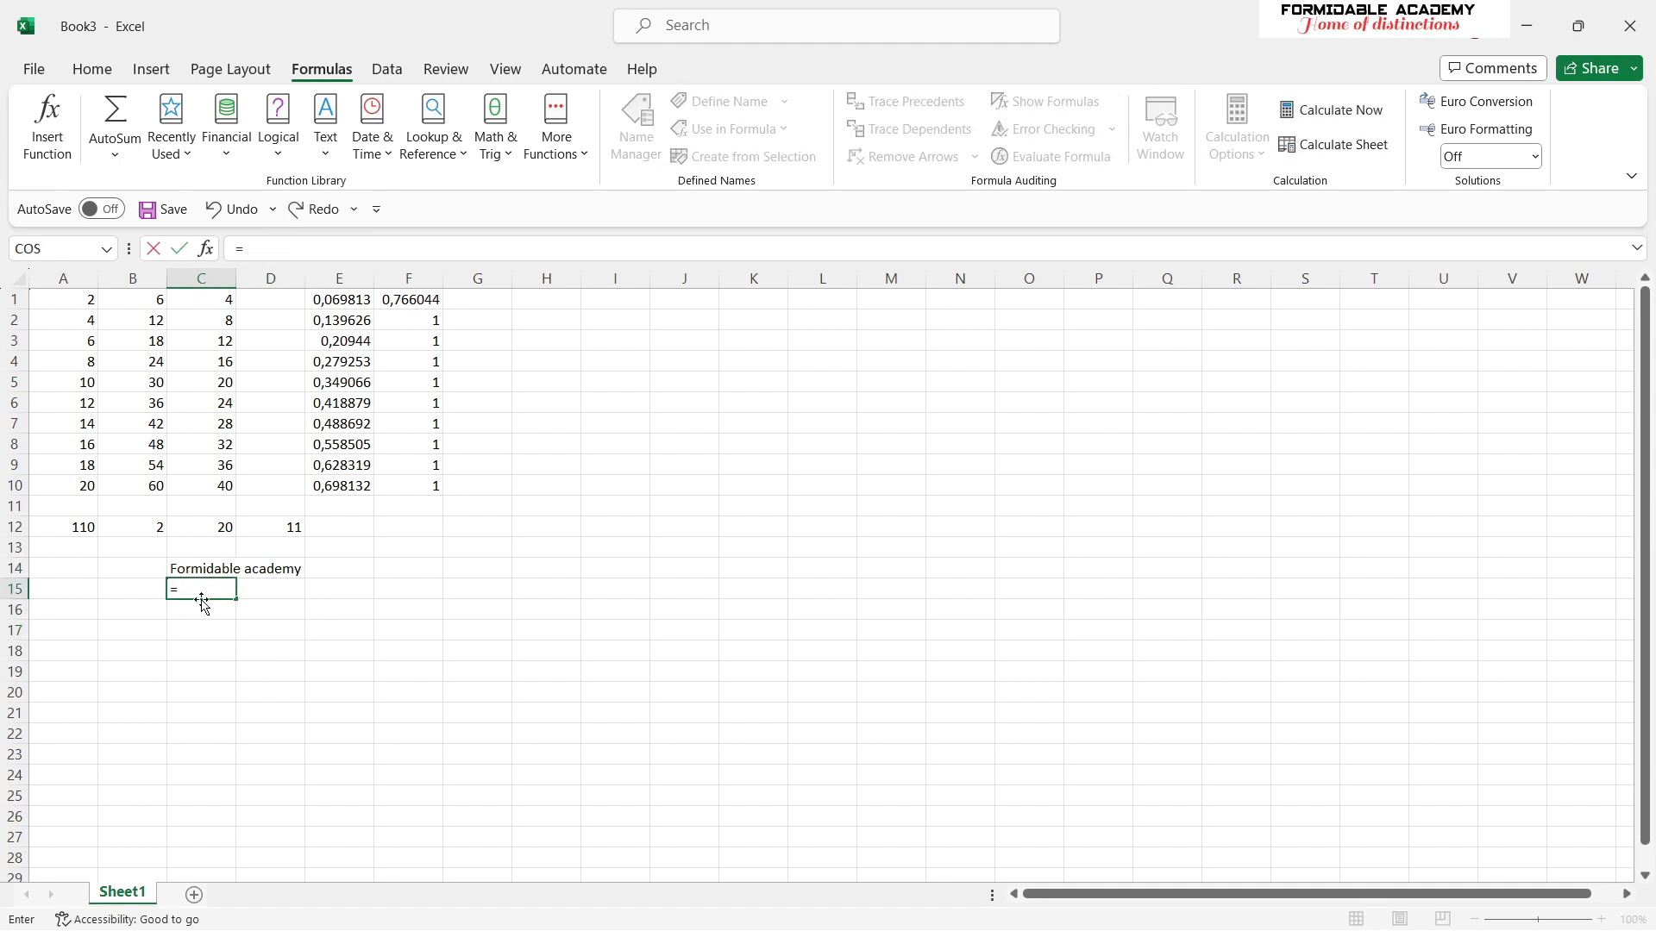
pyautogui.write('left')
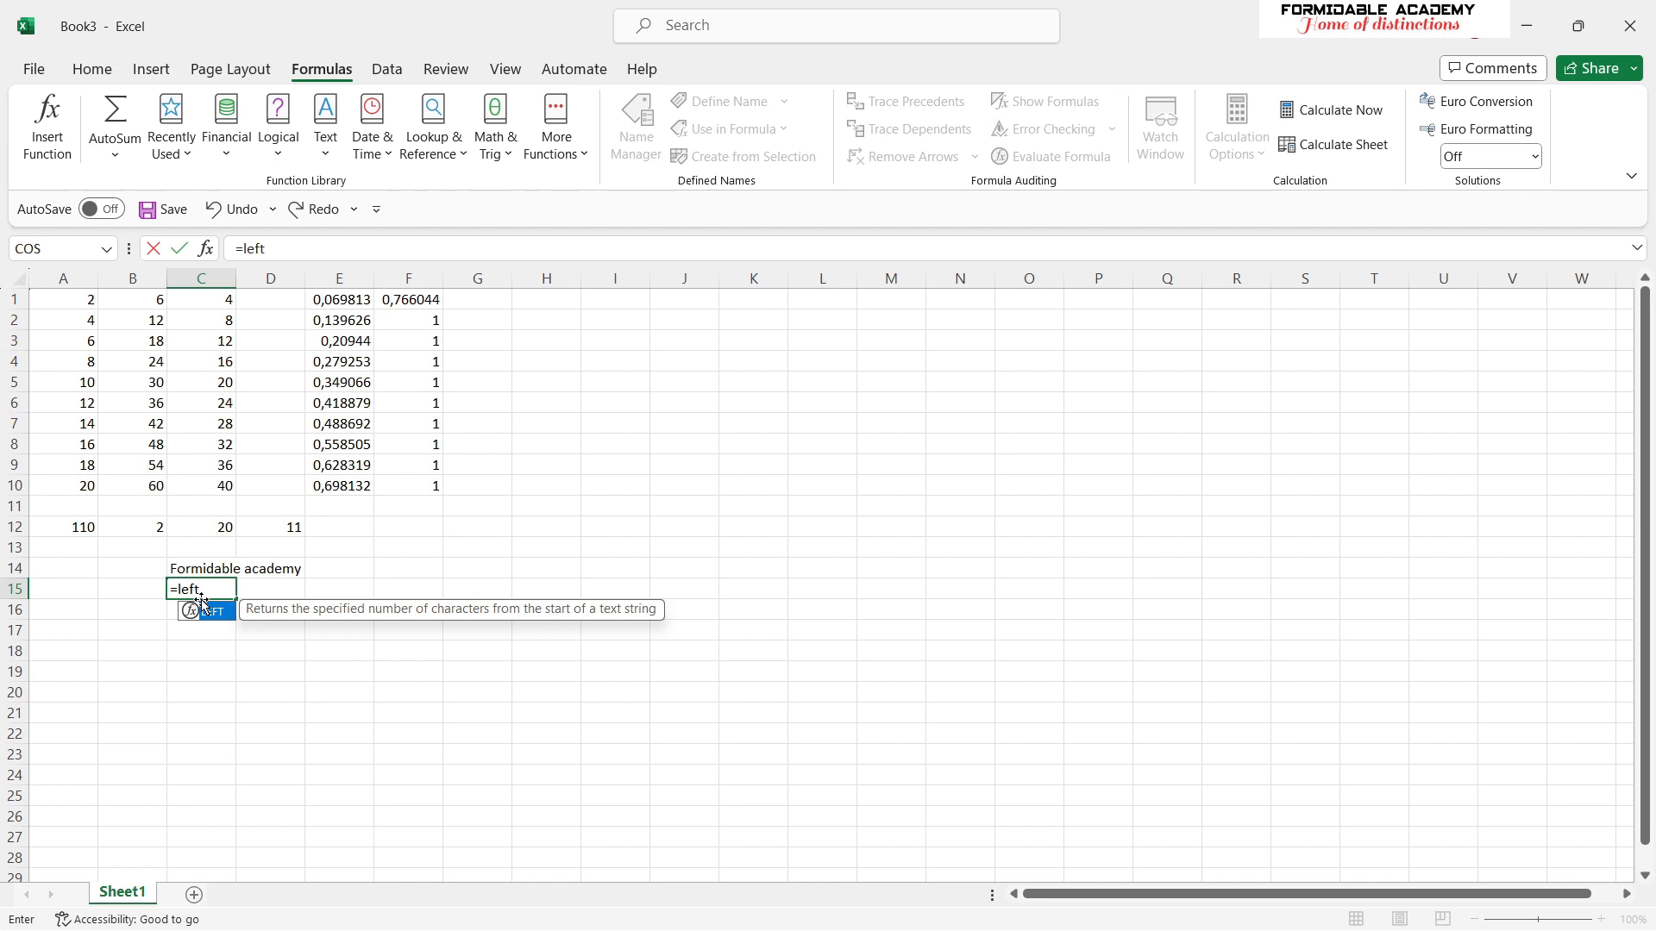
pyautogui.write('(')
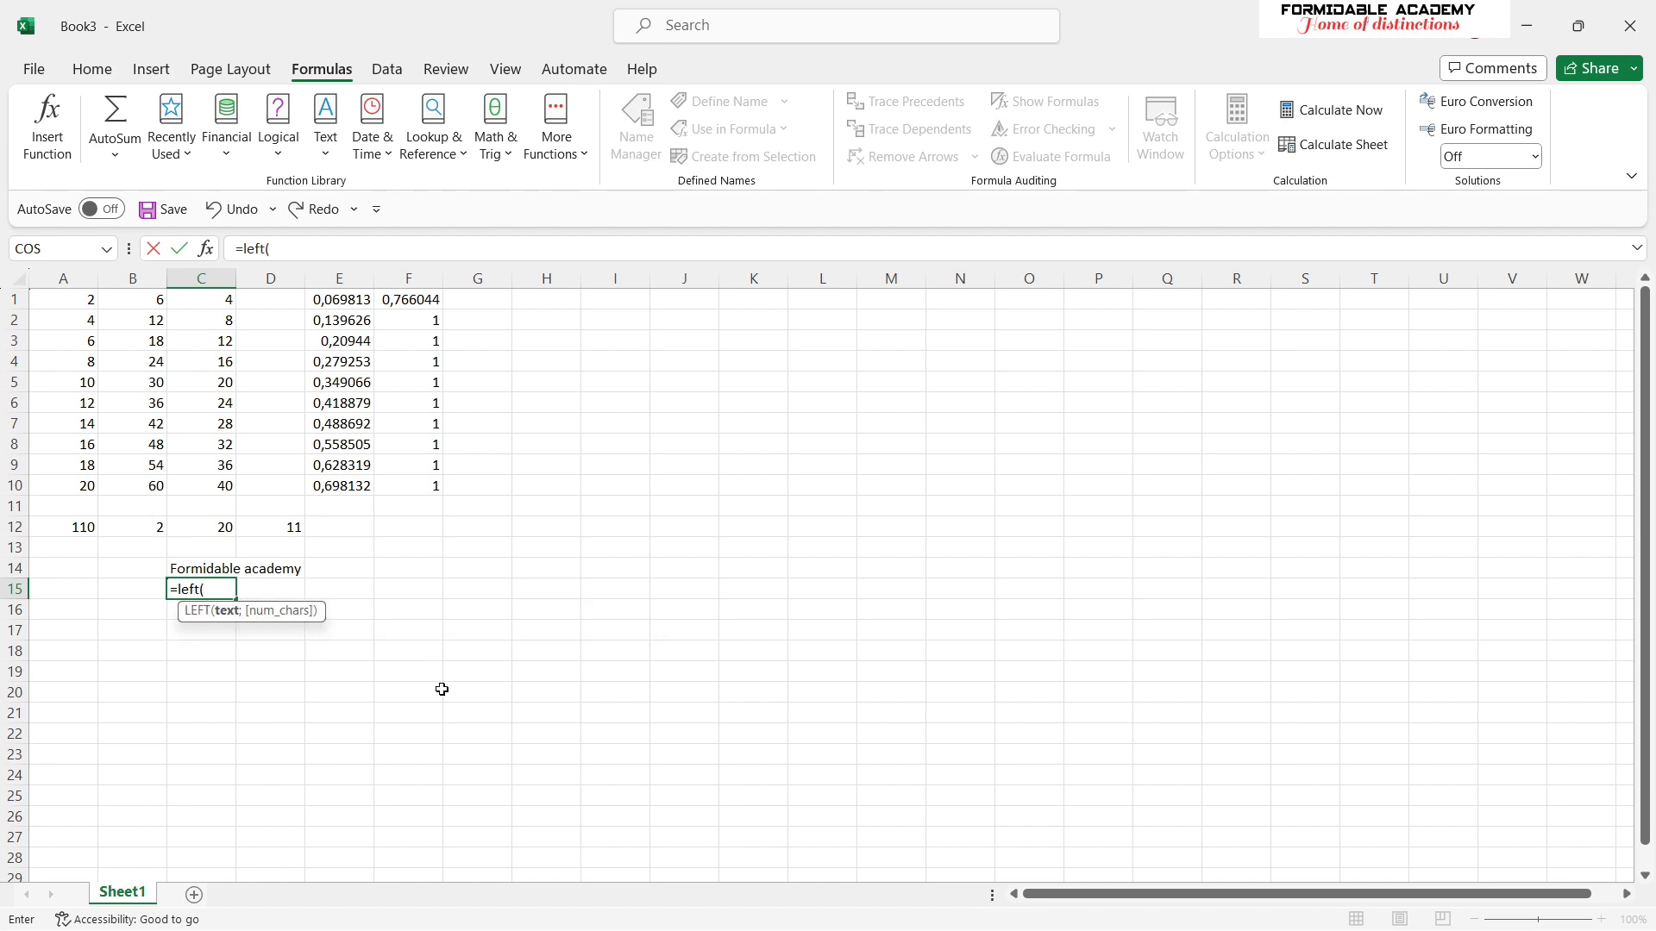
pyautogui.click(191, 569)
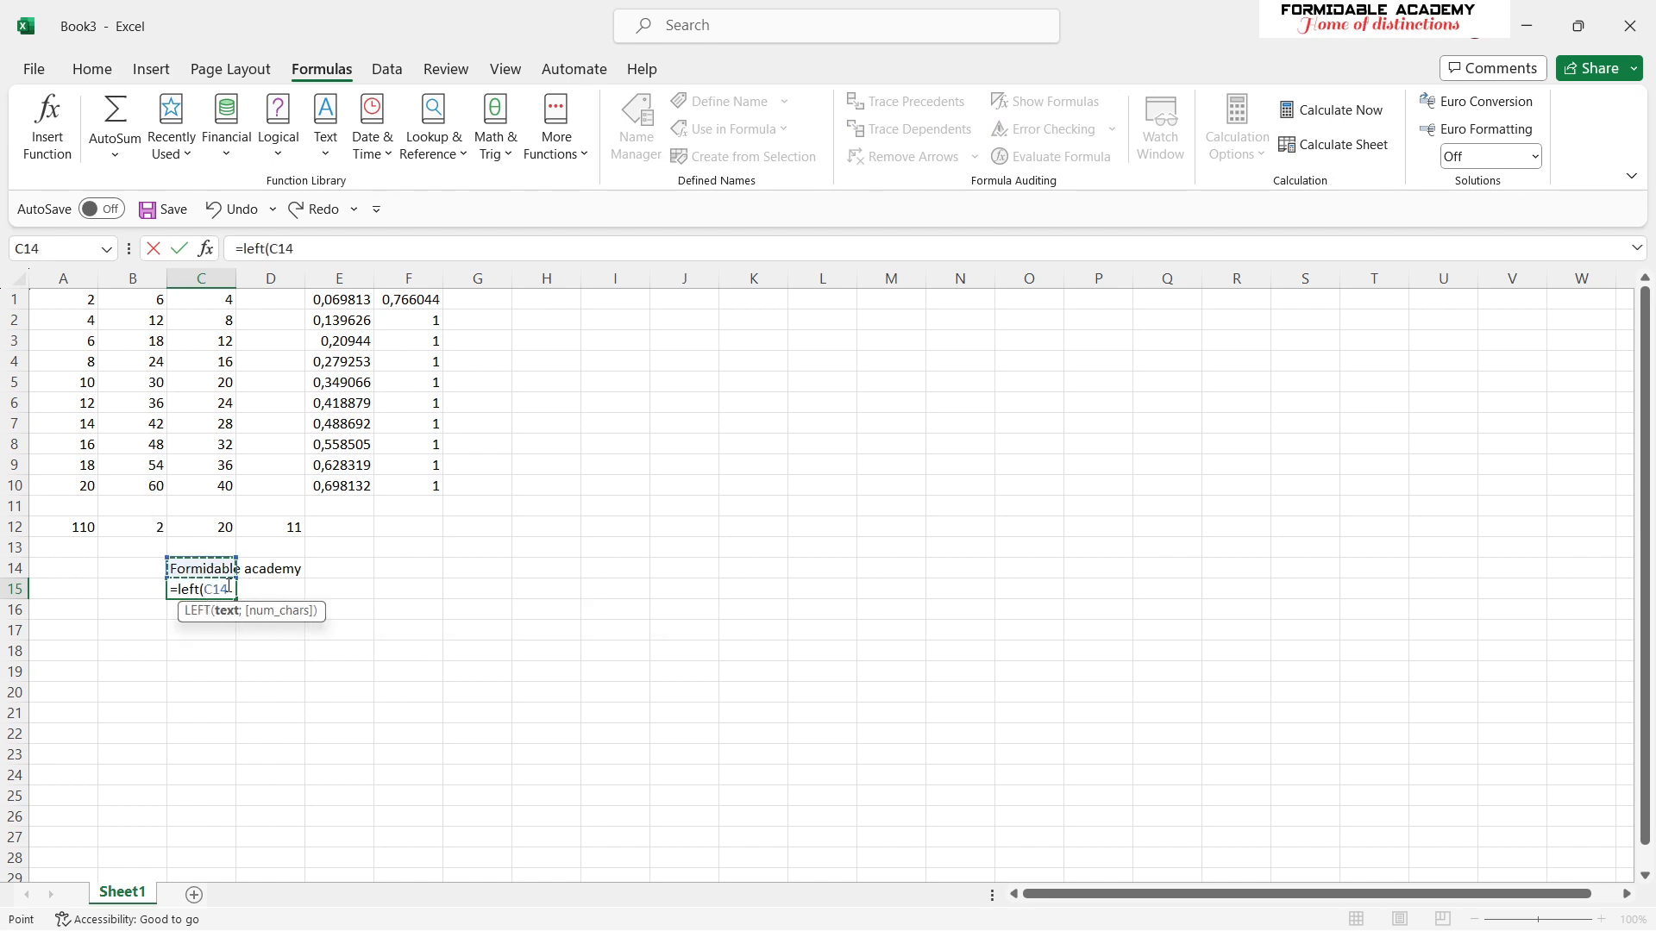
pyautogui.write(',')
pyautogui.press('BackSpace')
pyautogui.write(';3')
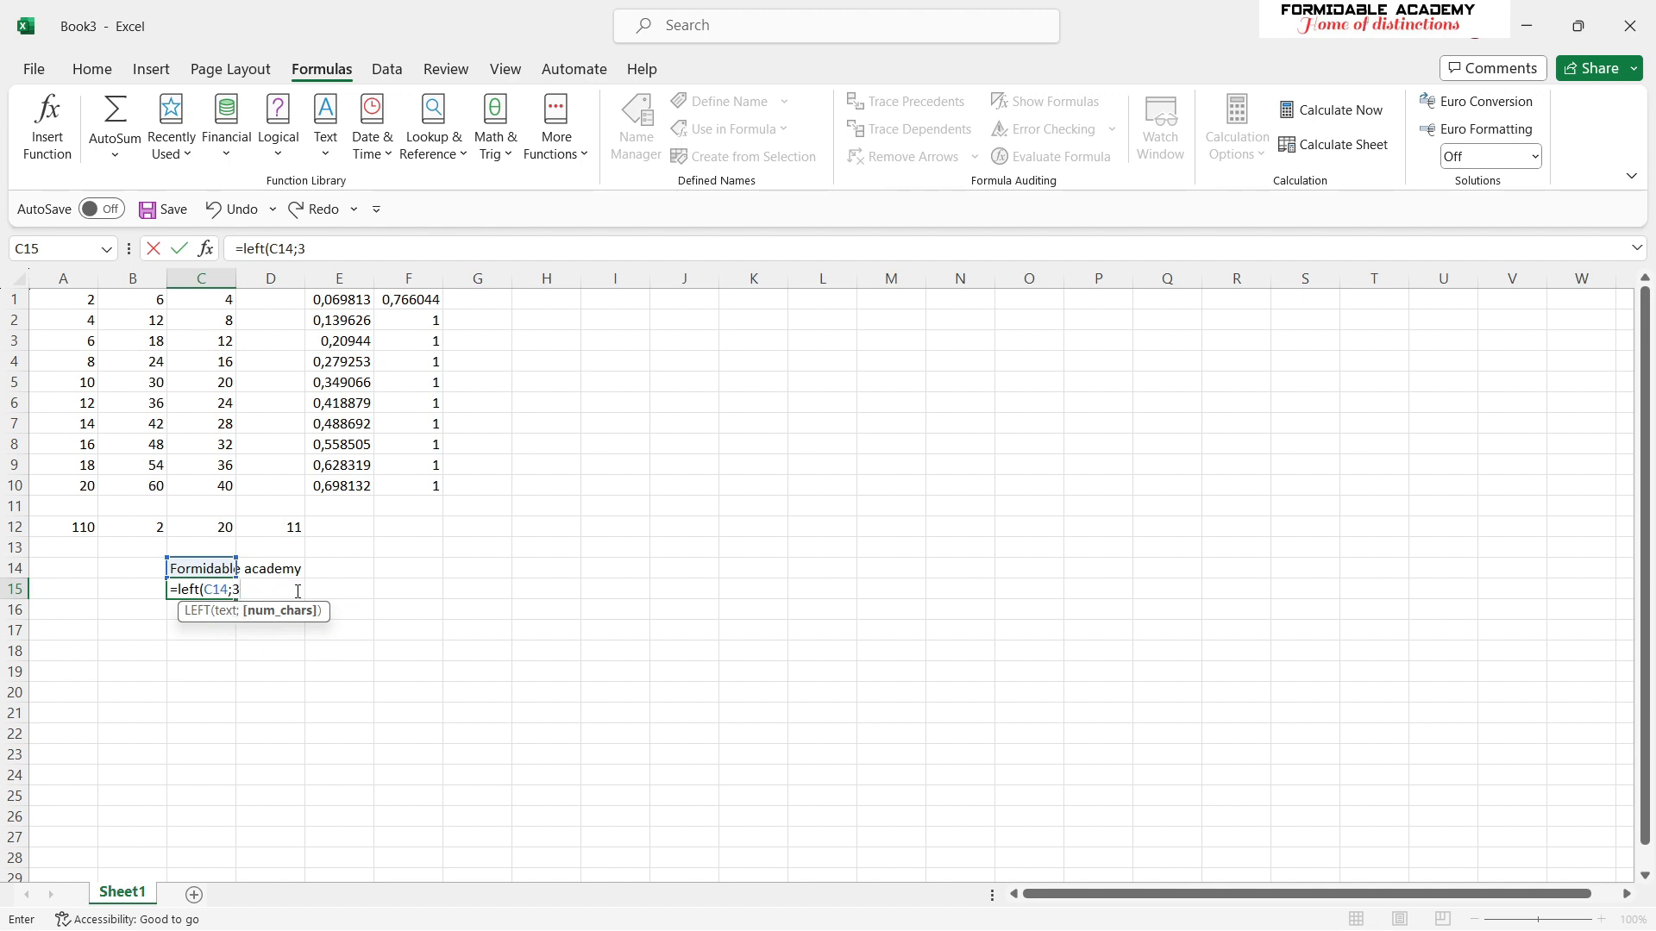
pyautogui.press('Return')
# Set the number of characters in C15's LEFT formula to 5.
pyautogui.click(218, 593)
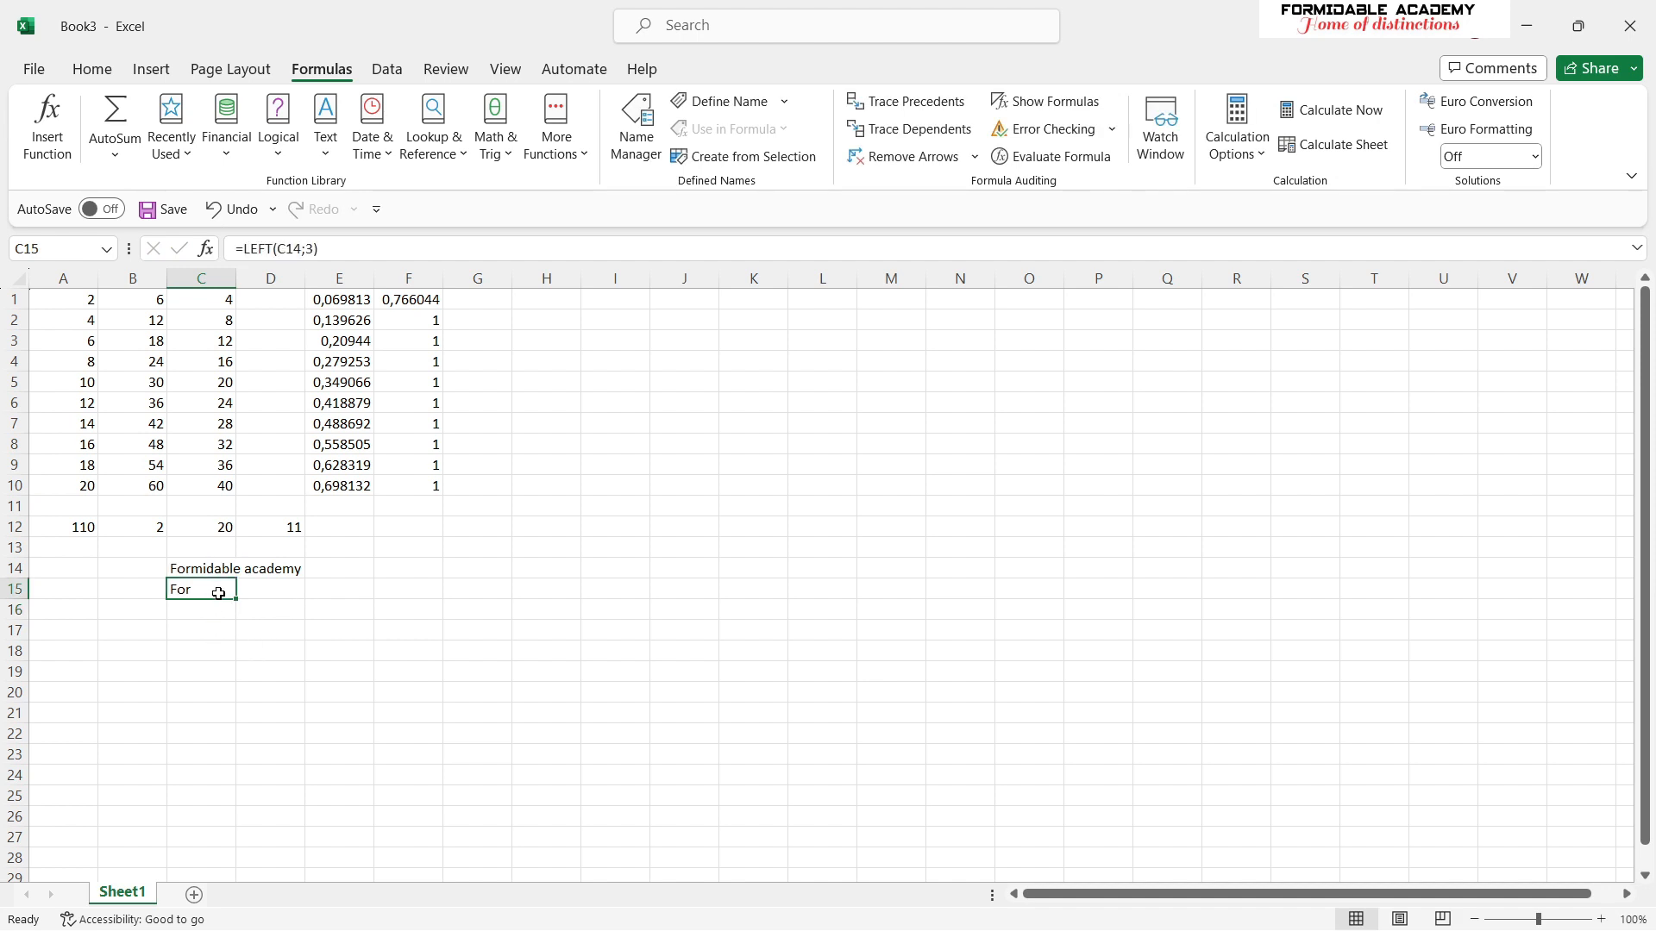
pyautogui.doubleClick(309, 249)
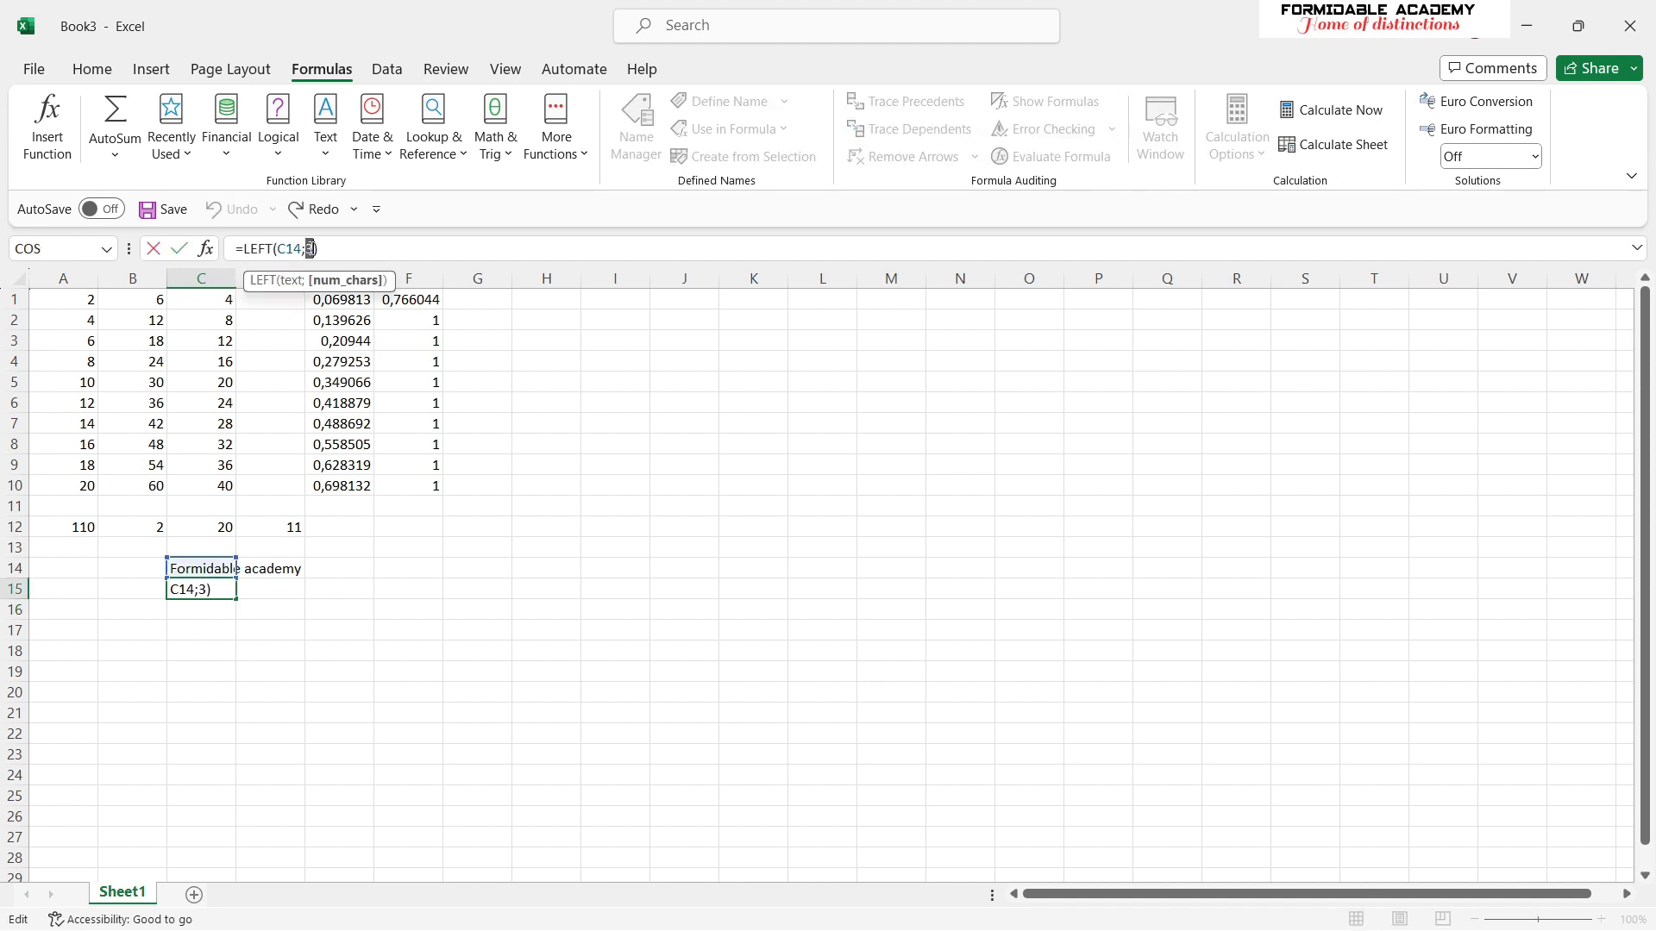
pyautogui.write('5')
pyautogui.press('Return')
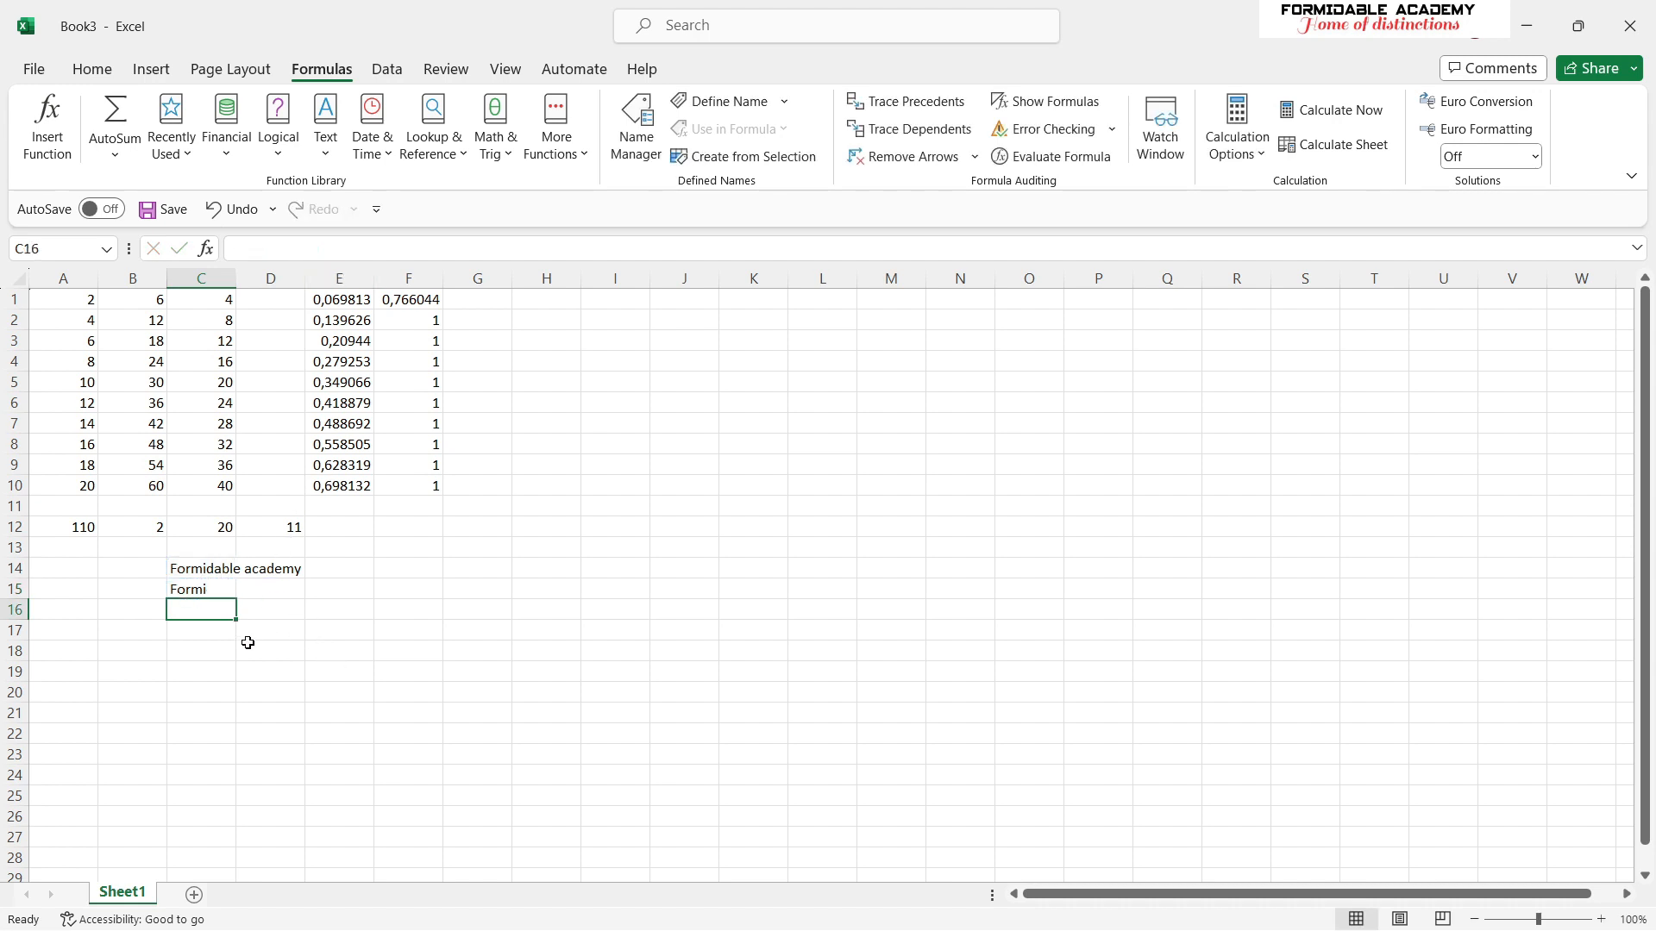
# Enter the formula = RIGHT(C14;5) in cell C16 to extract the last five characters of the academy text.
pyautogui.write('=')
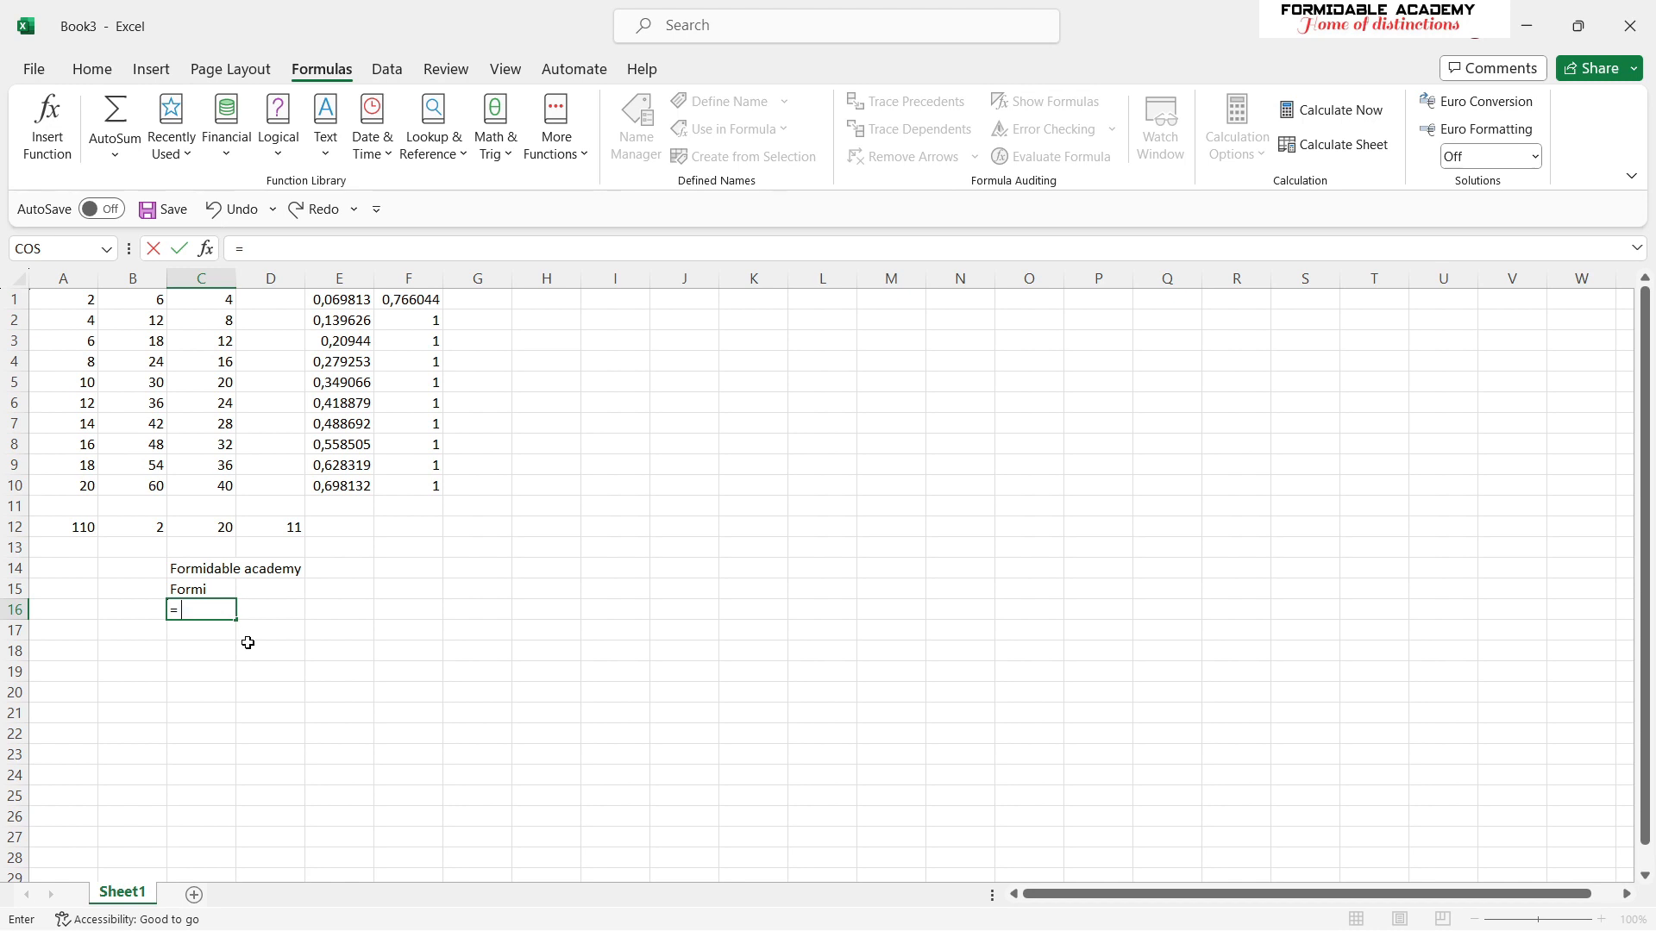
pyautogui.write('rig')
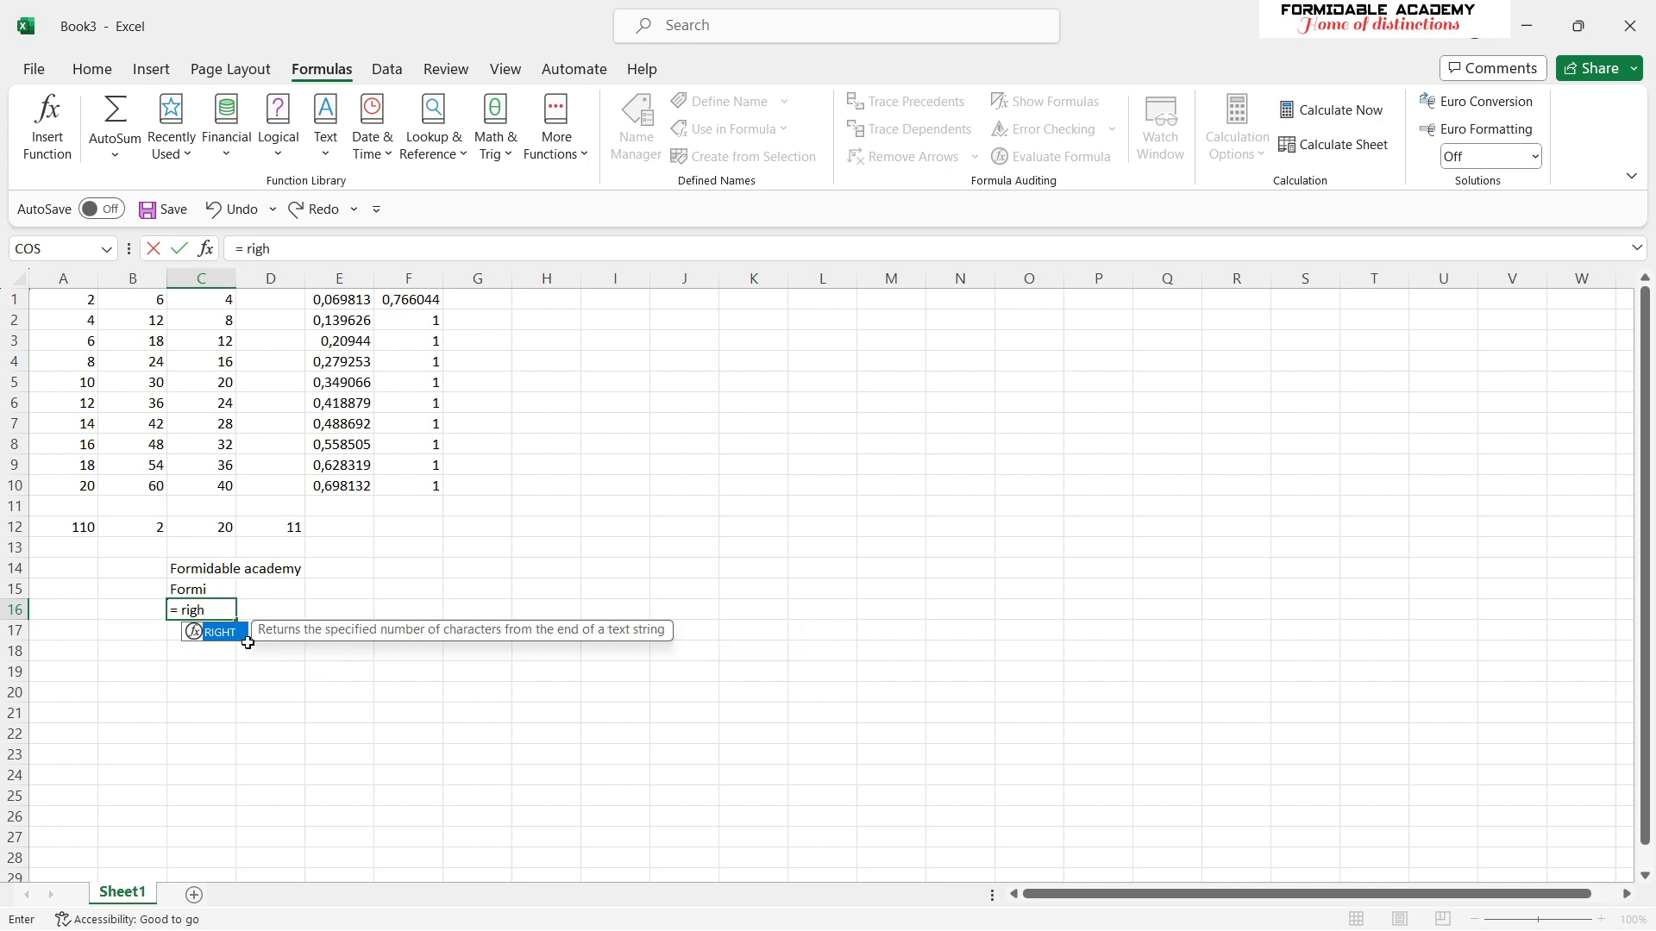
pyautogui.write('h')
pyautogui.doubleClick(235, 634)
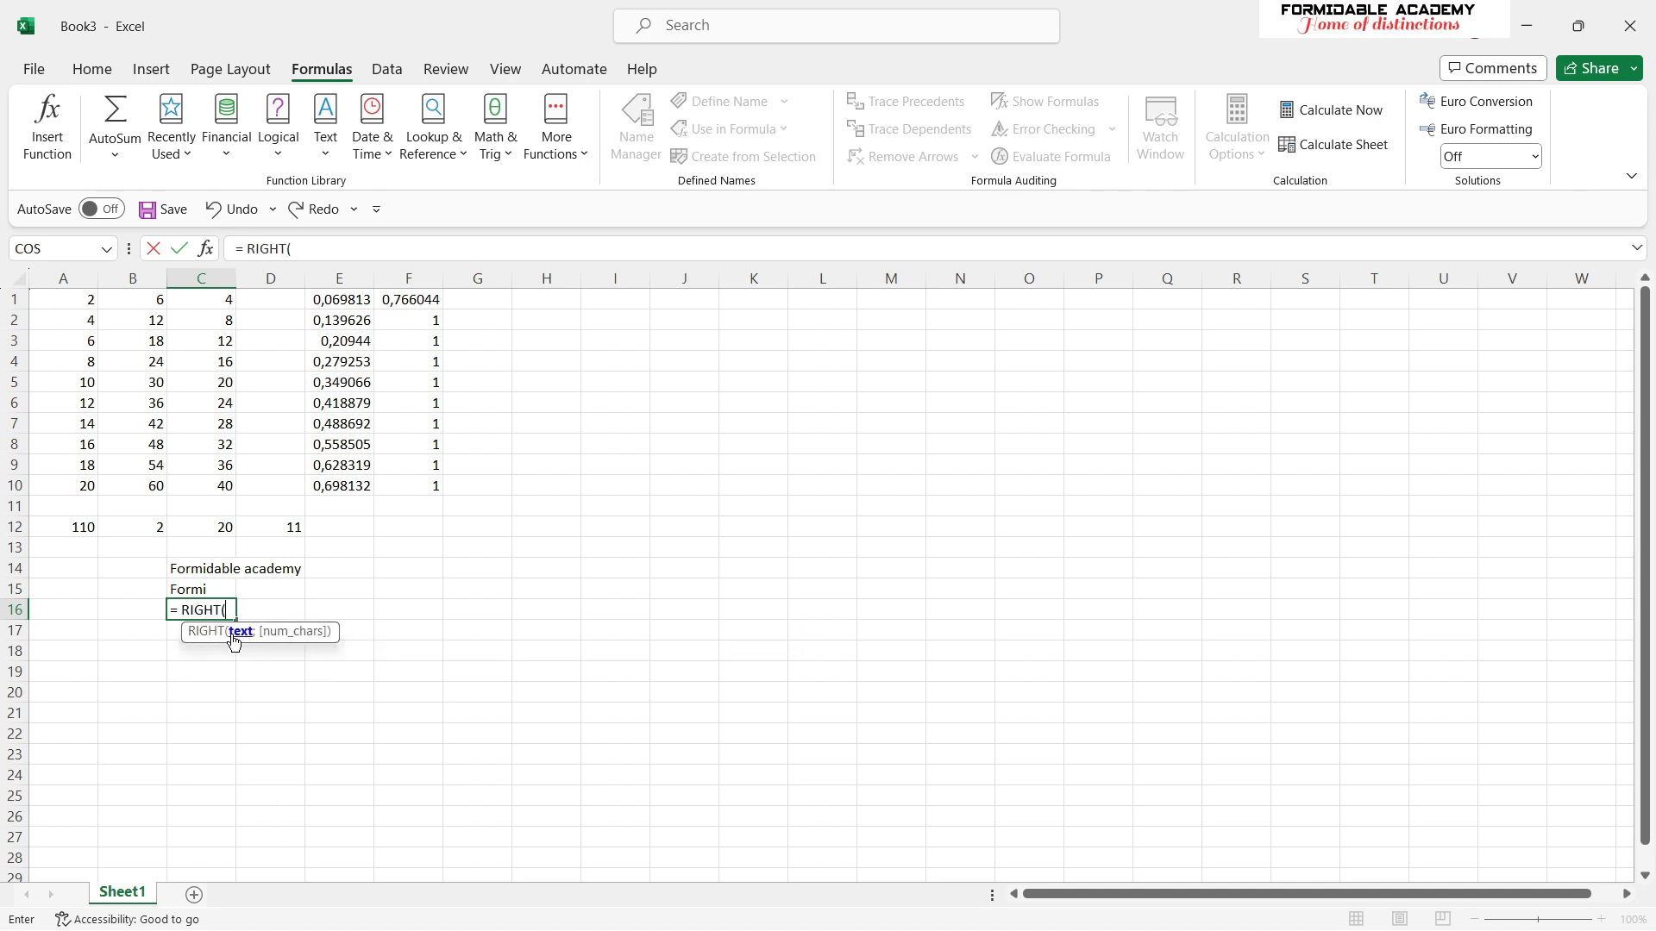
pyautogui.click(198, 566)
pyautogui.write(',')
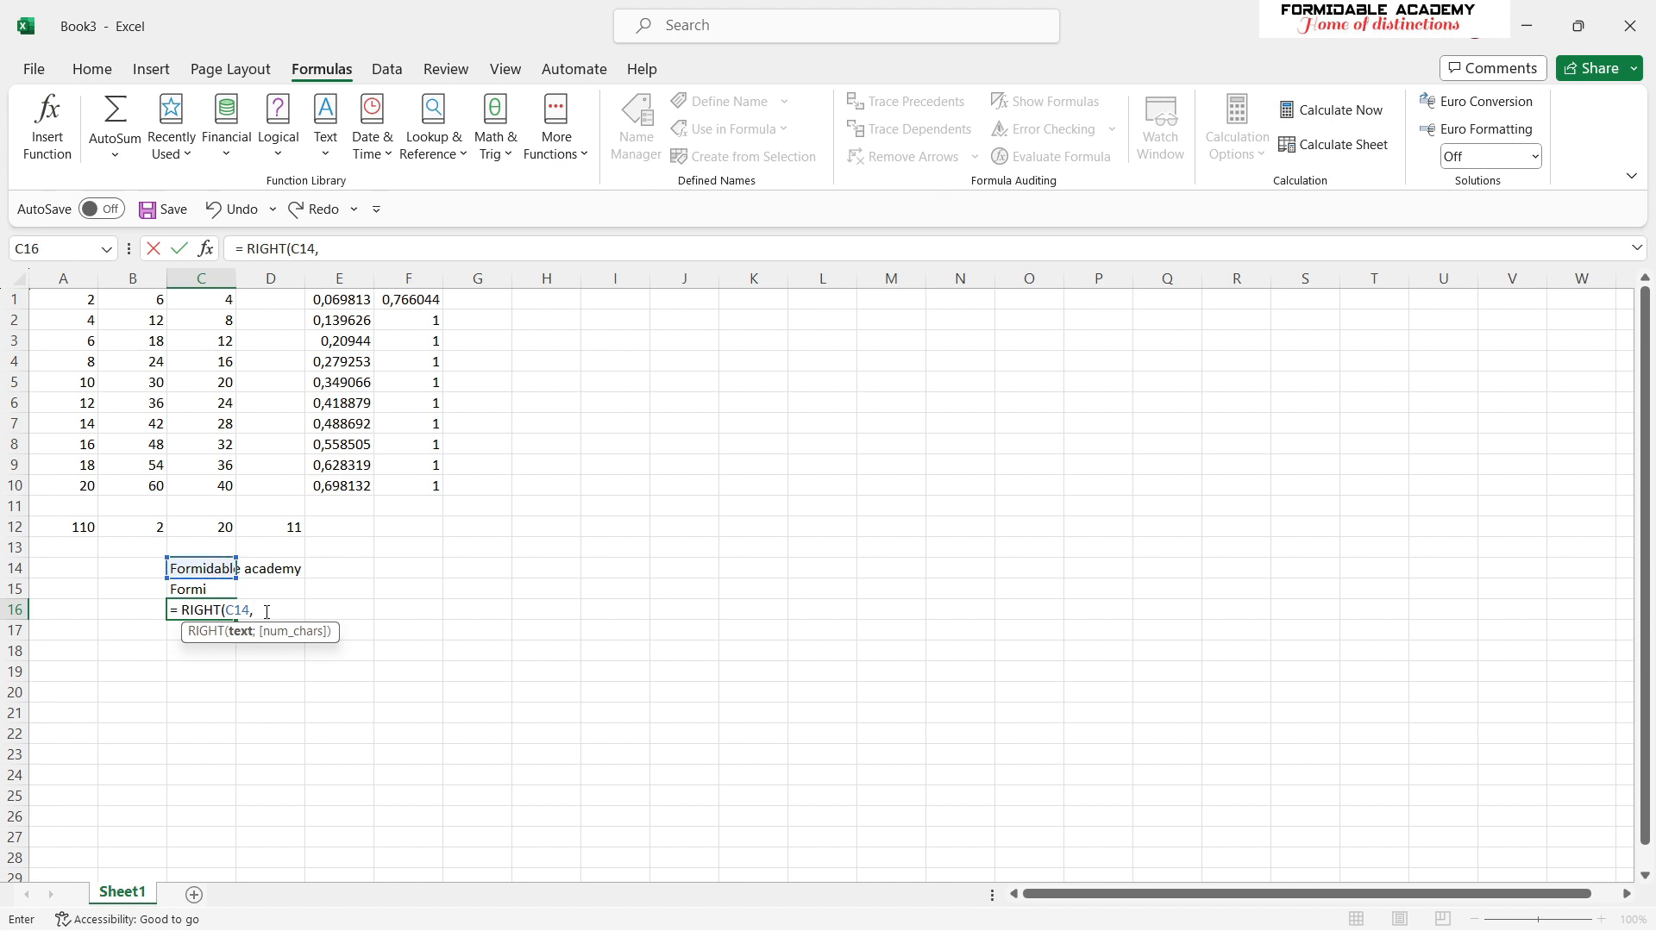
pyautogui.write(';')
pyautogui.press('BackSpace')
pyautogui.press('BackSpace')
pyautogui.write(';5')
pyautogui.press('Return')
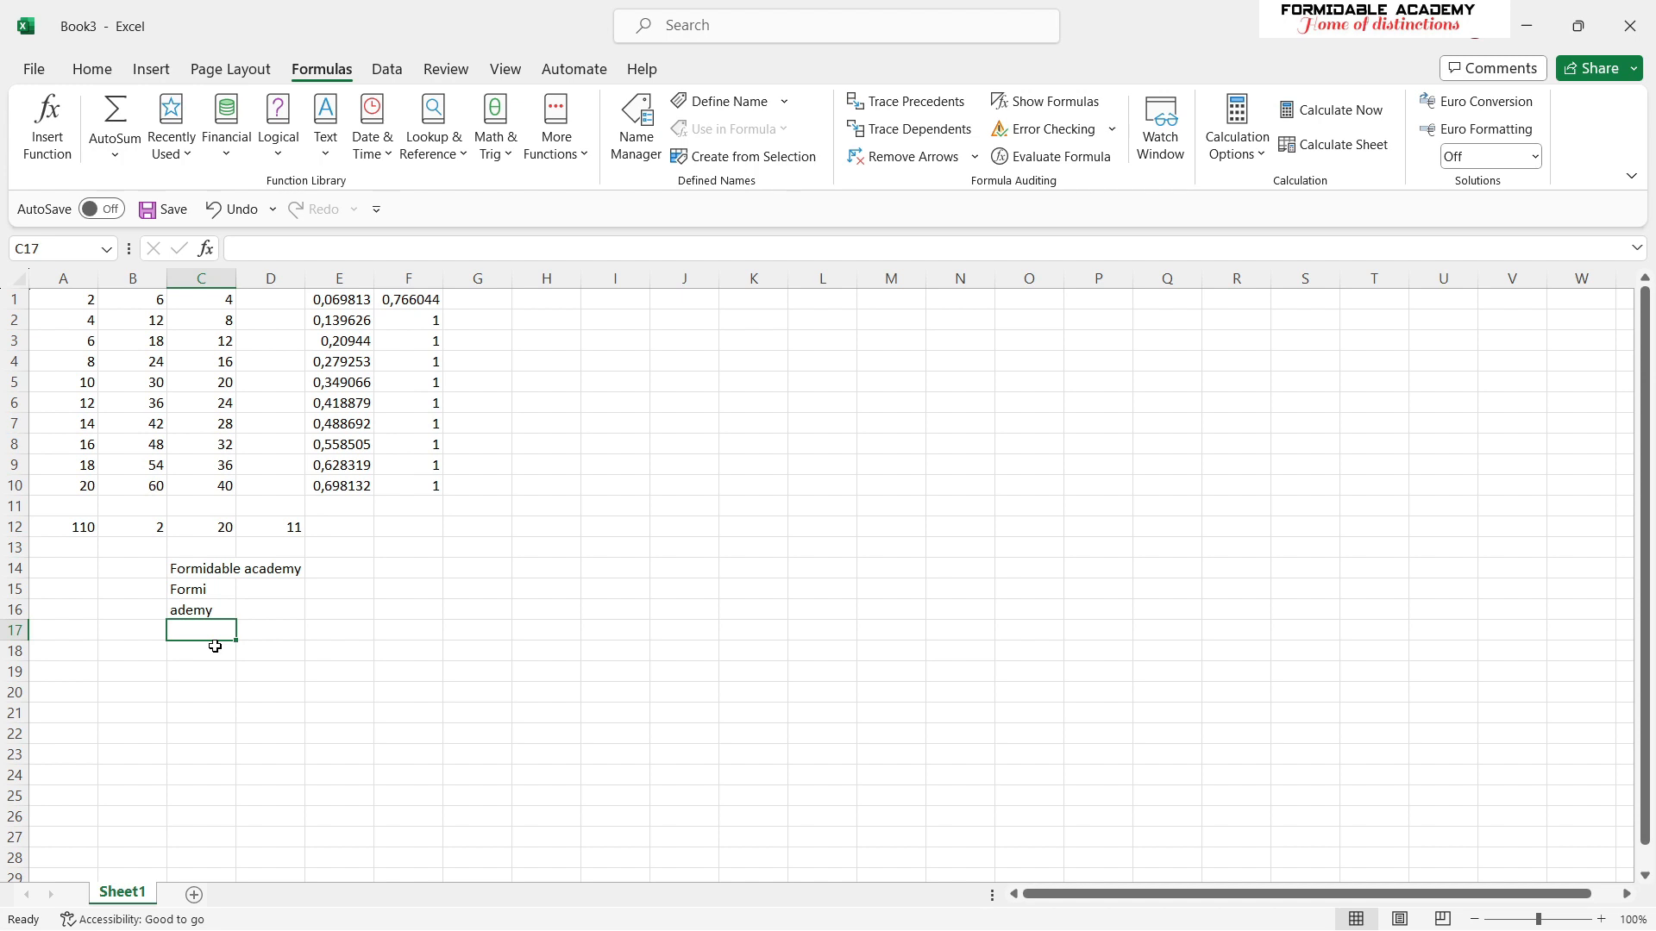
# Write the formula = mid(C14, 5, 3) in cell C17, with commas as the argument separators.
pyautogui.write('= mi')
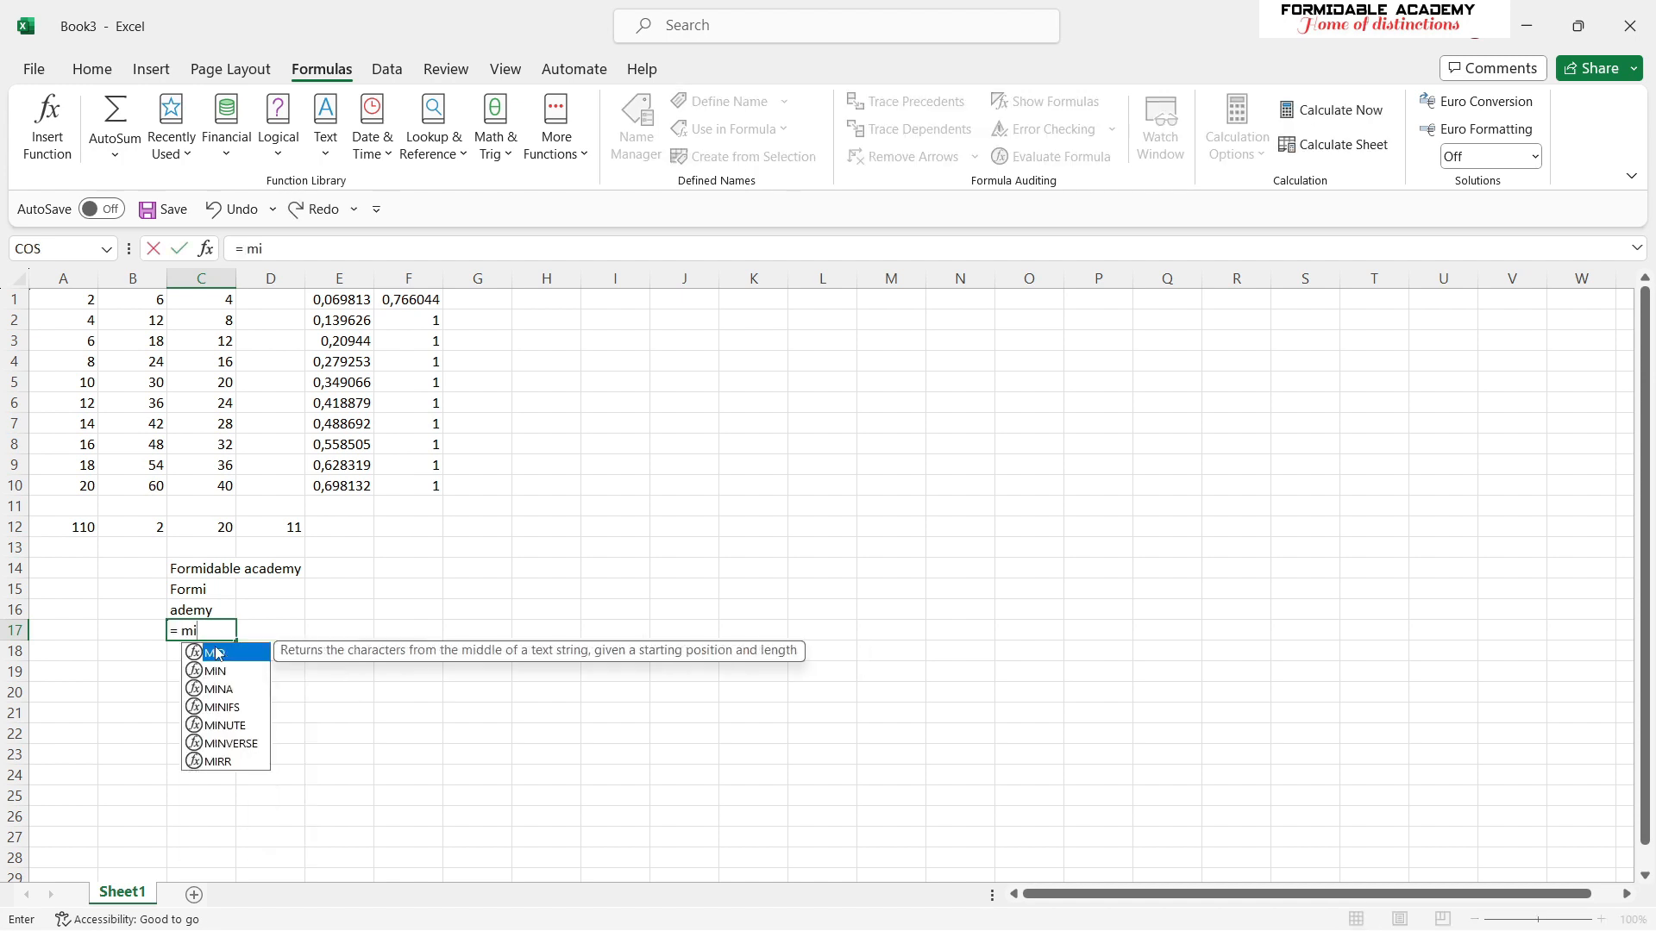
pyautogui.write('d')
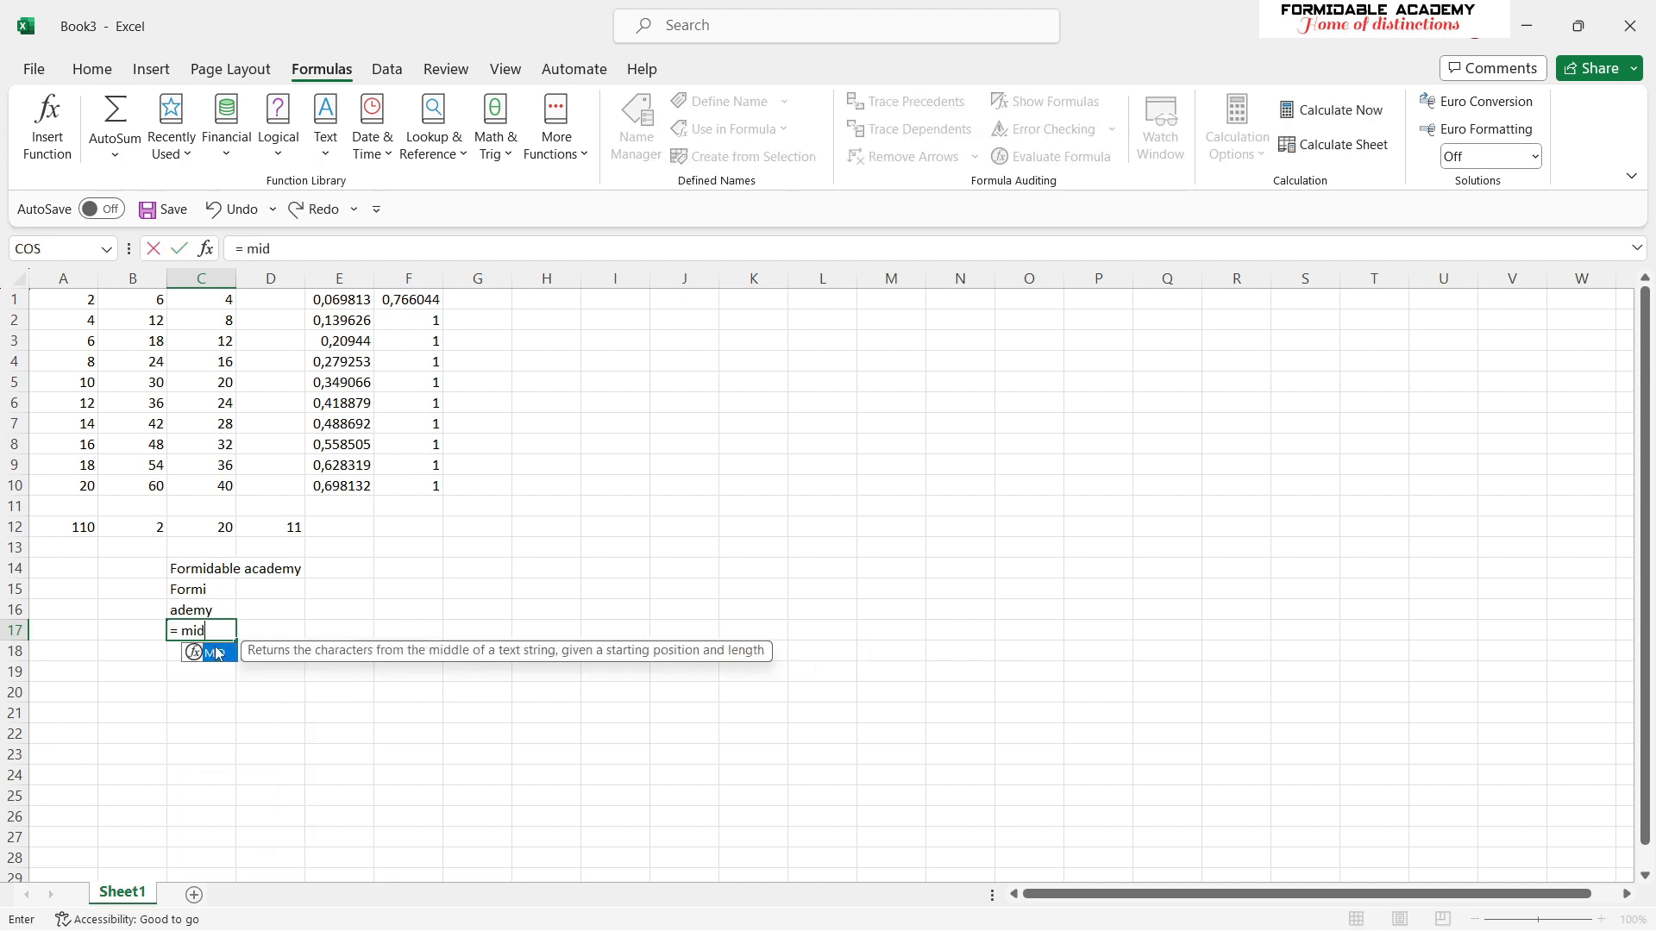
pyautogui.write('(')
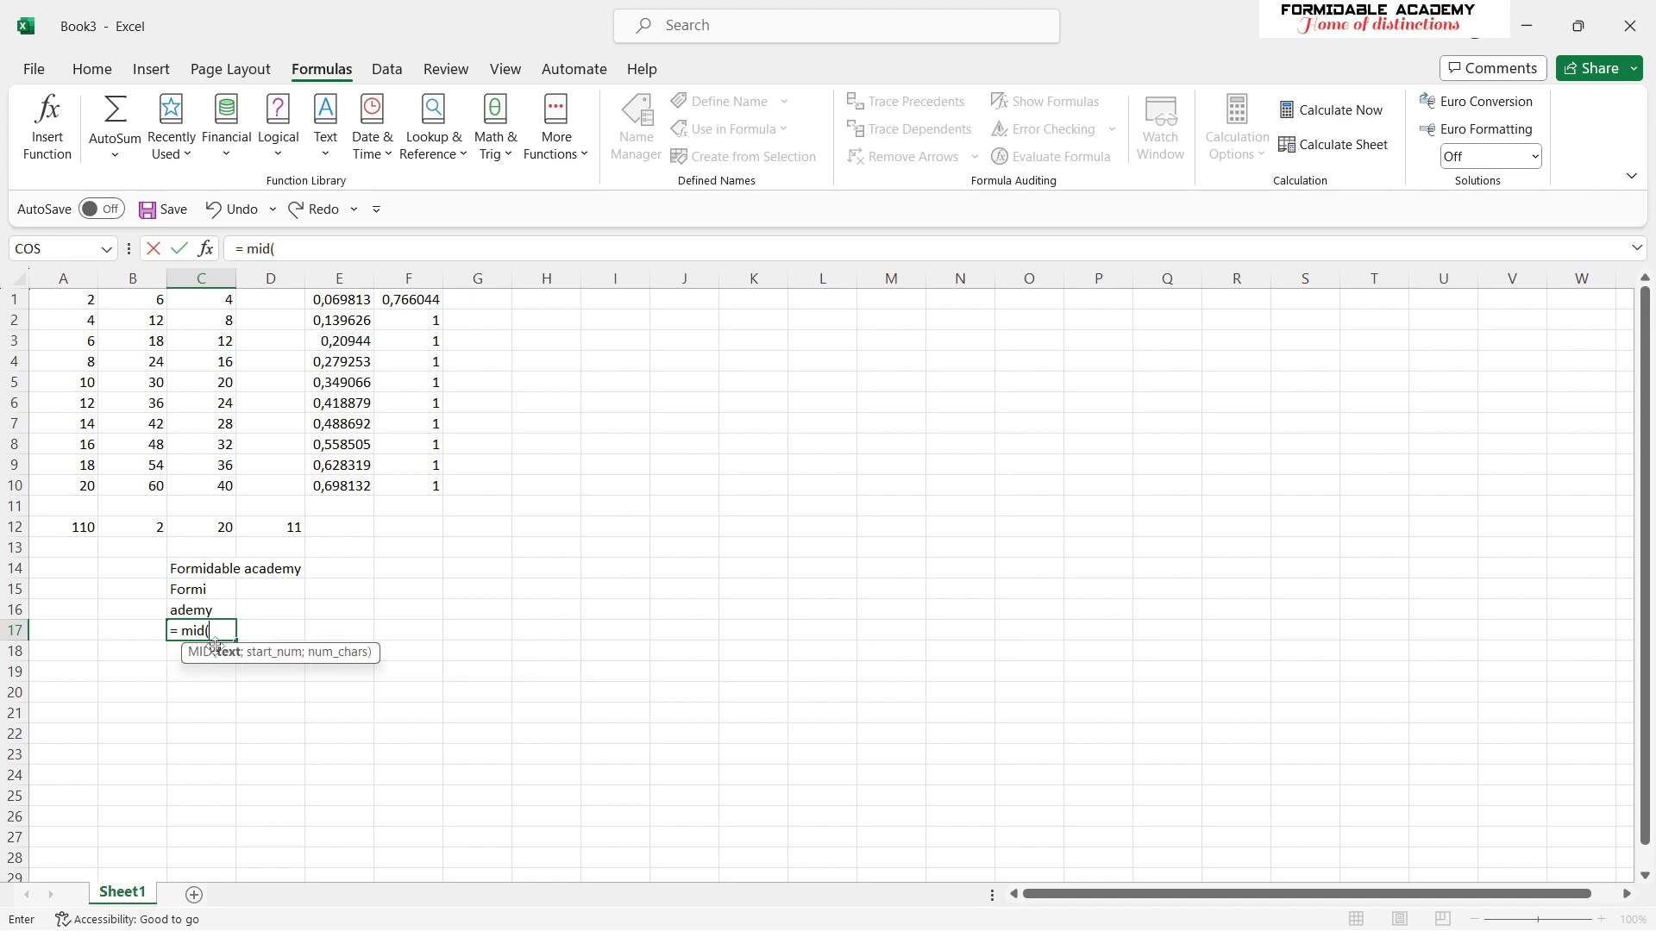
pyautogui.click(188, 571)
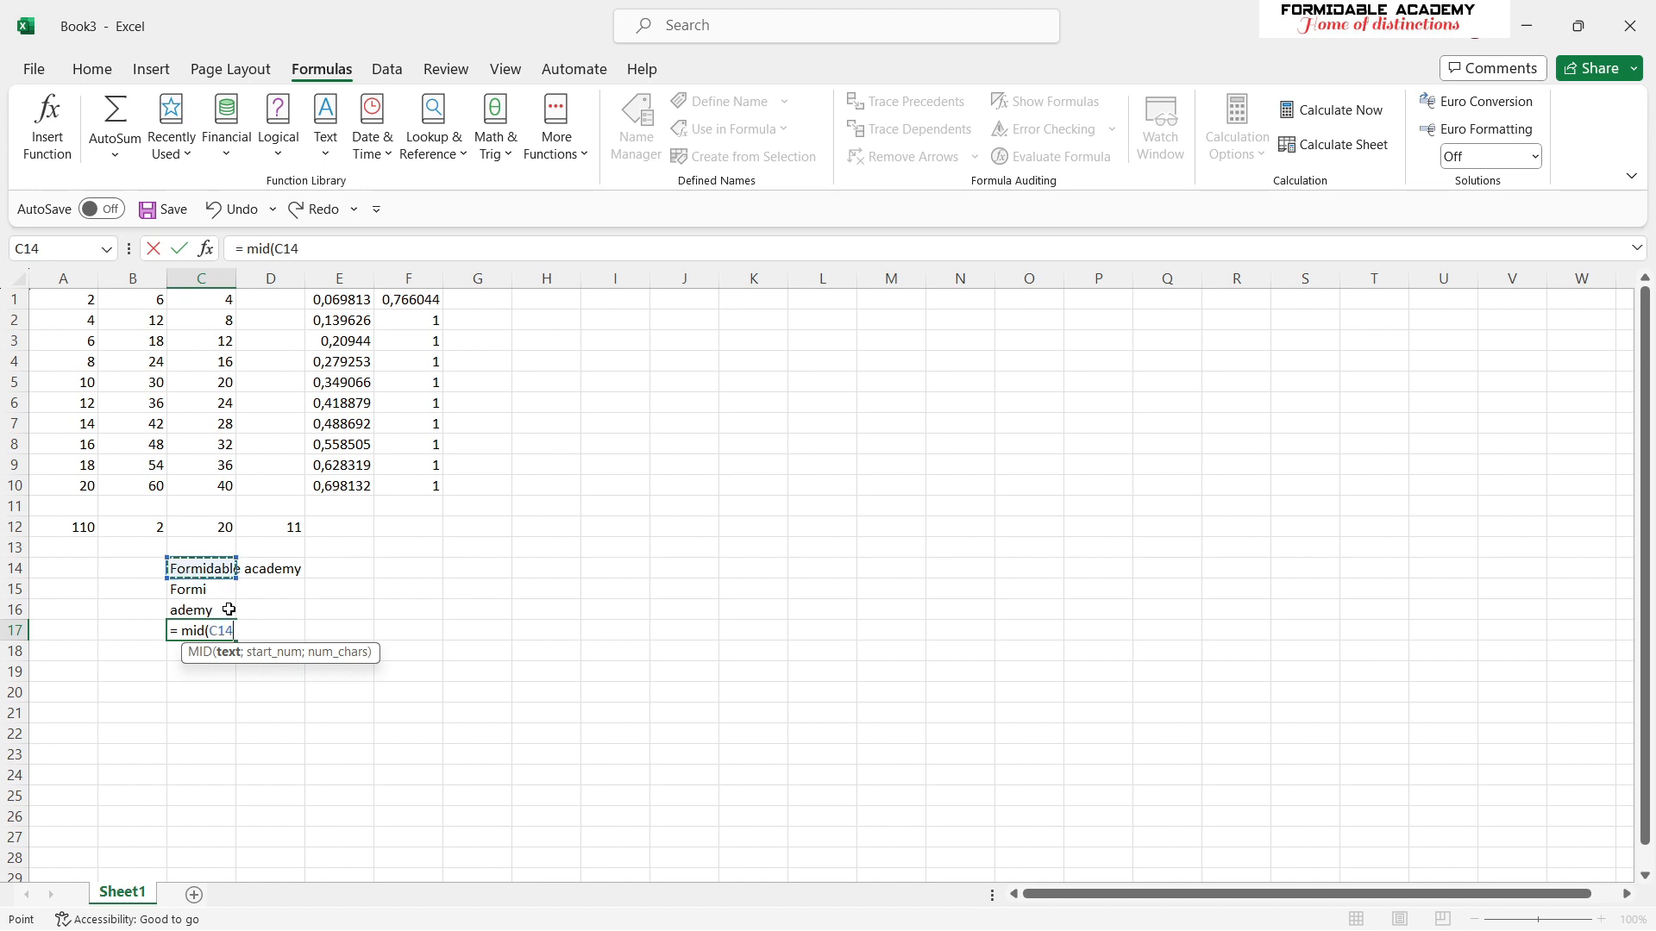
pyautogui.write(',')
pyautogui.moveTo(108, 930)
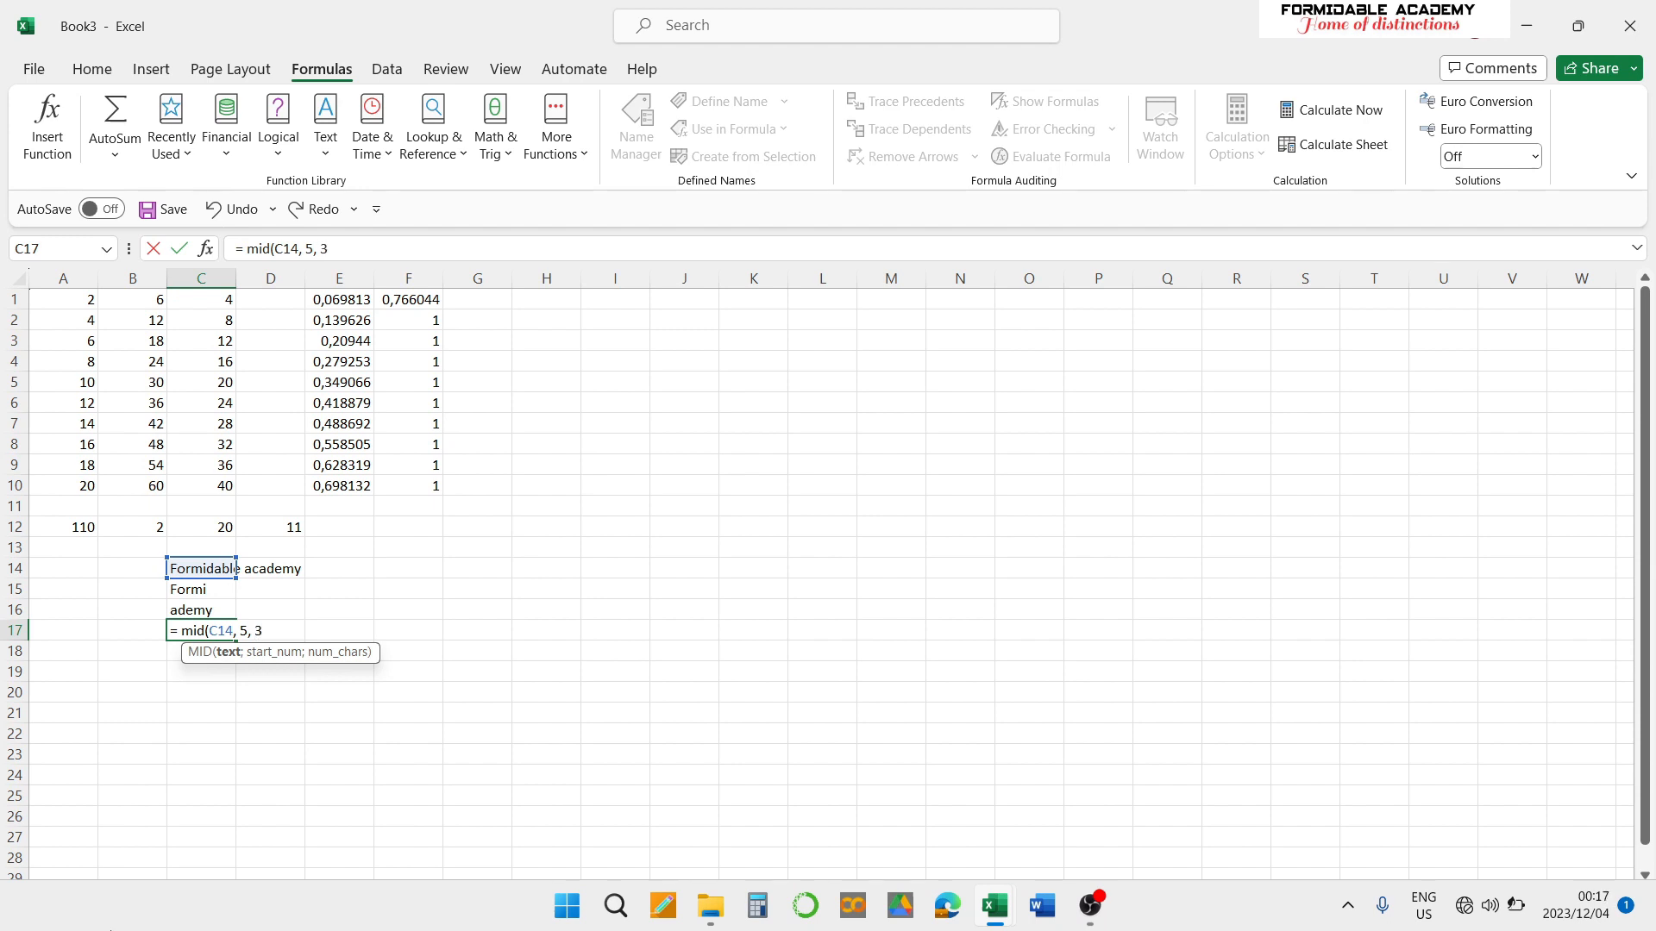
pyautogui.write(')')
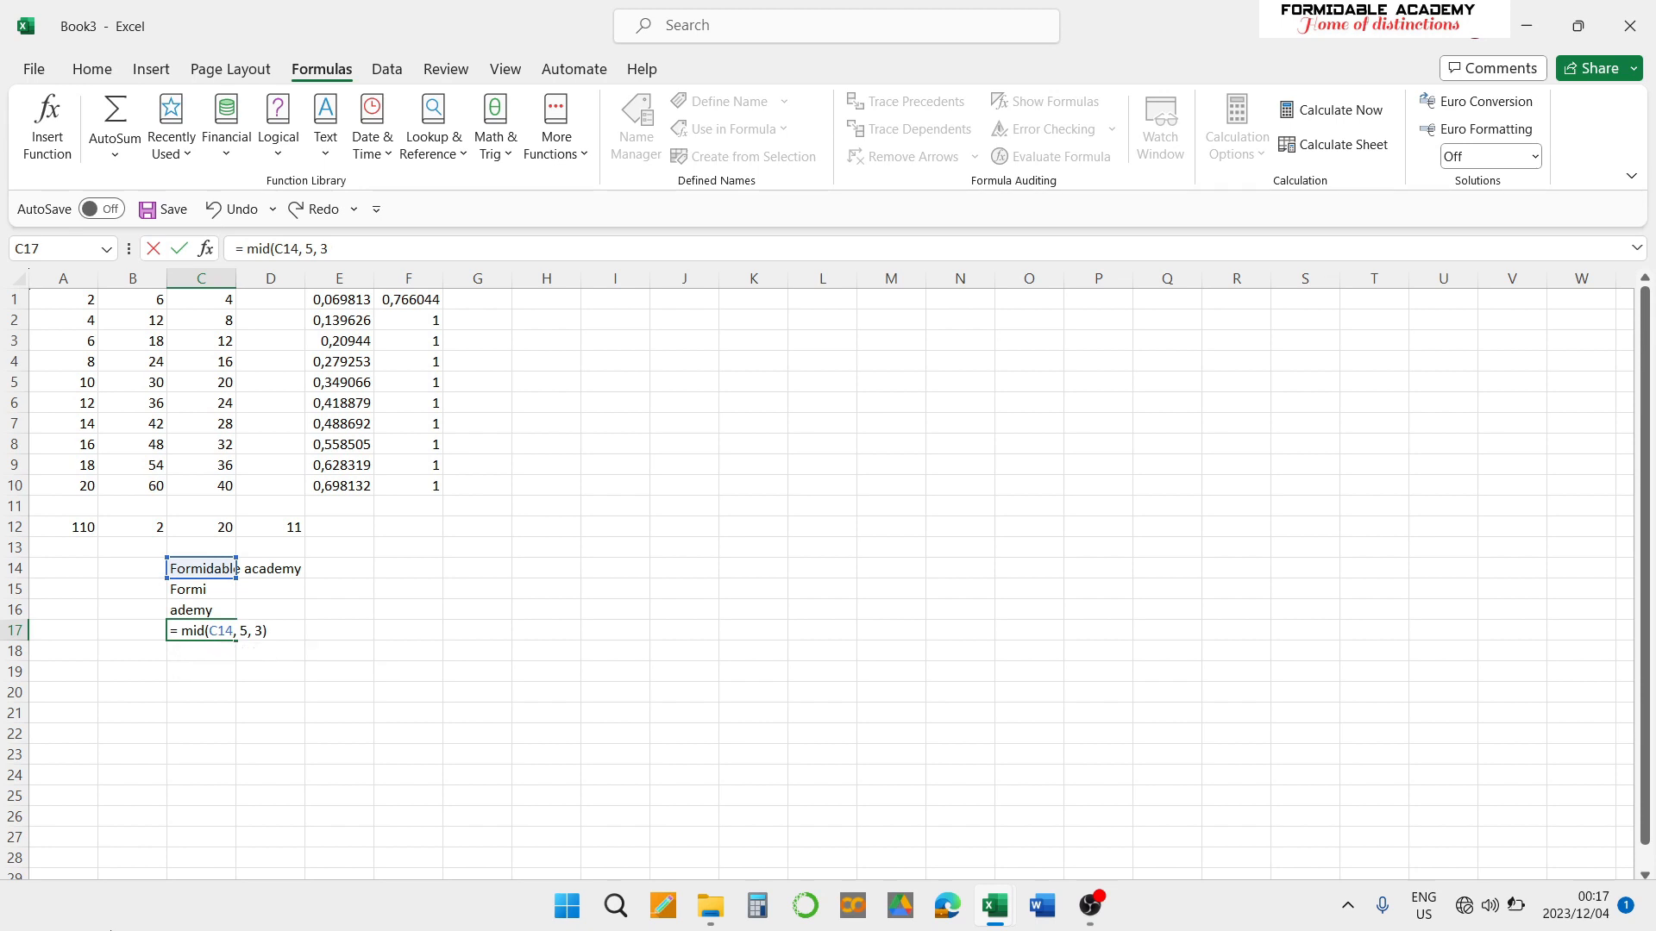
# Replace the comma separators in C17's MID formula with semicolons so it reads = mid(C14;5;3), and confirm it.
pyautogui.click(253, 634)
pyautogui.press('BackSpace')
pyautogui.press('BackSpace')
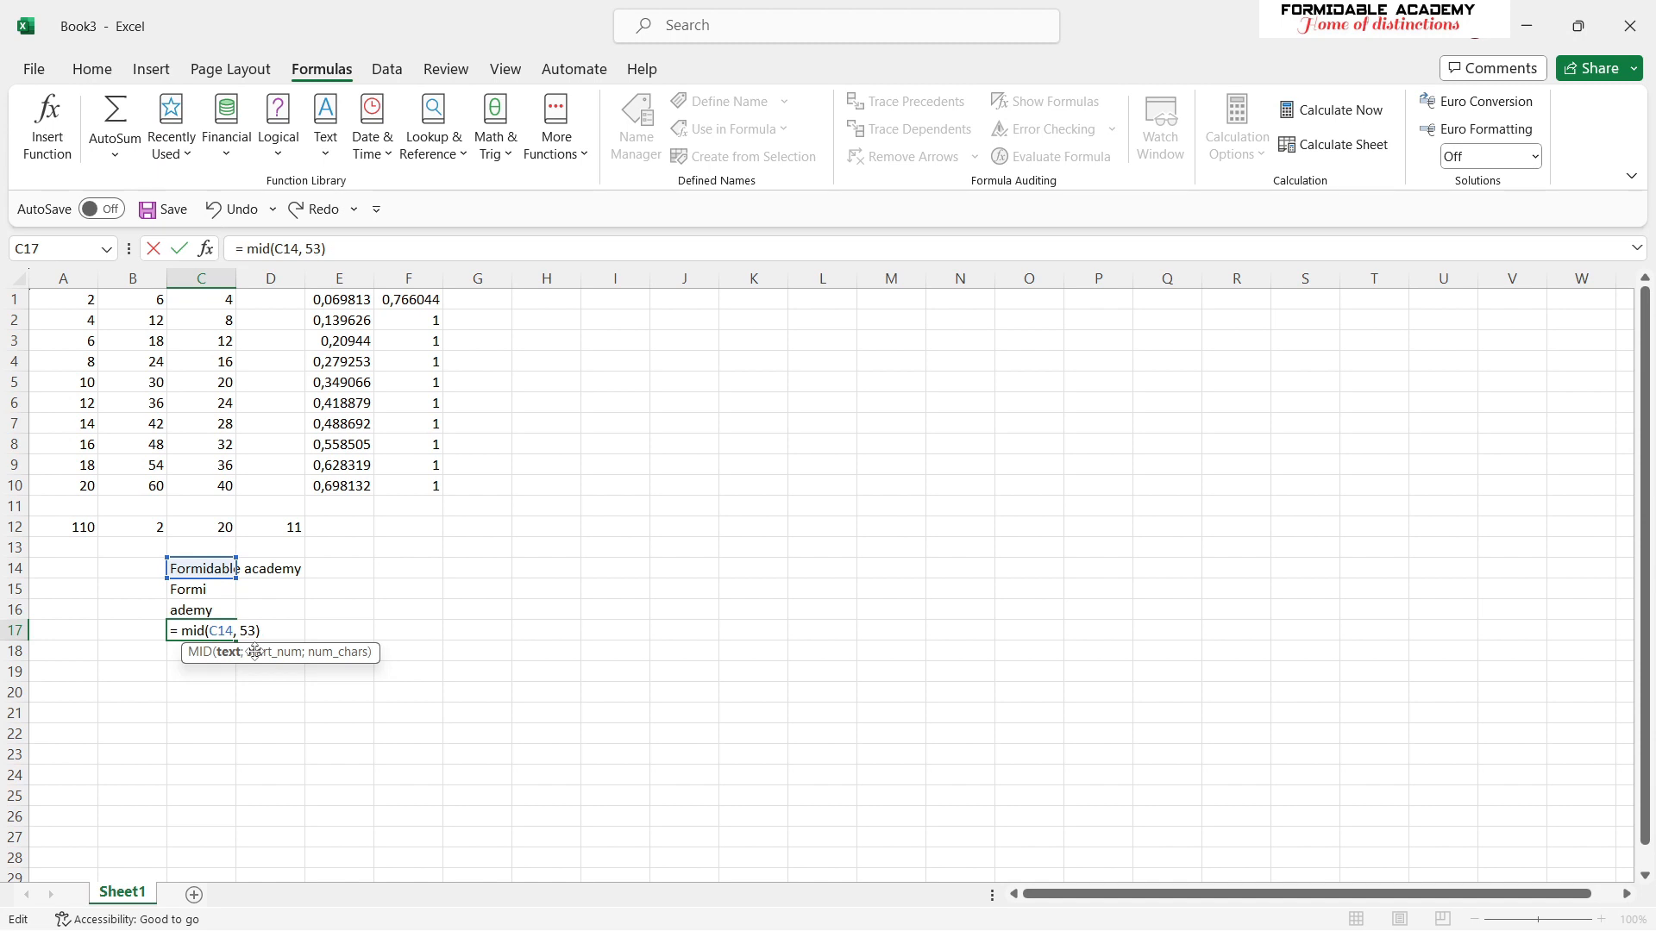
pyautogui.write(';')
pyautogui.press('Left')
pyautogui.press('Left')
pyautogui.press('BackSpace')
pyautogui.press('BackSpace')
pyautogui.write(';')
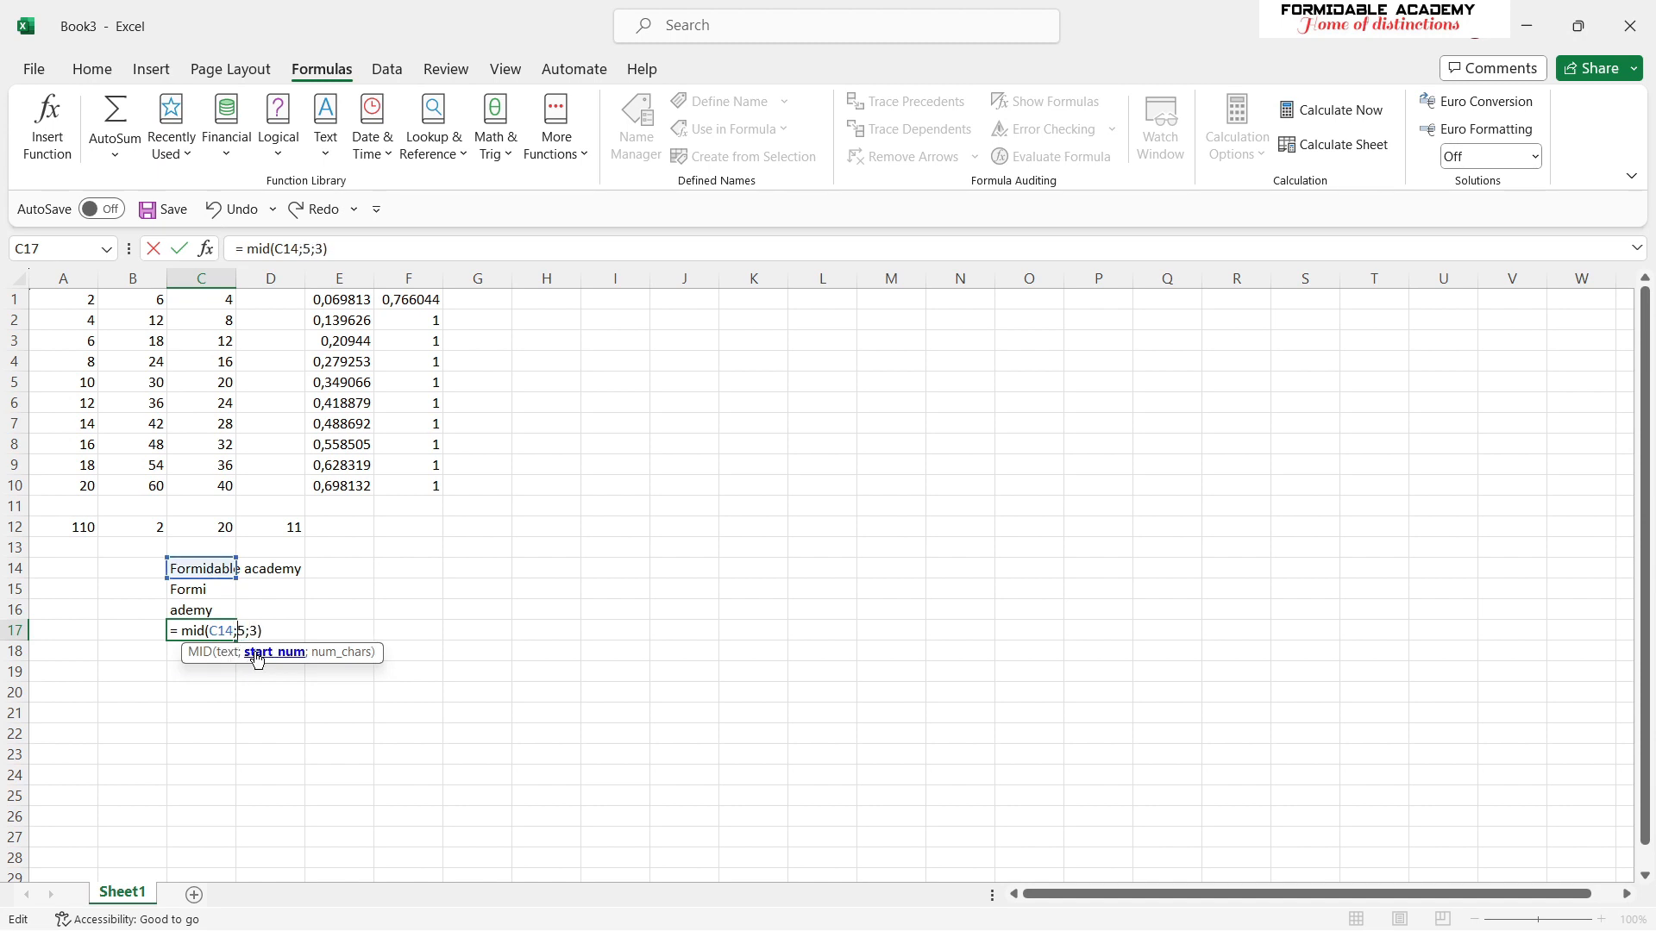
pyautogui.press('Return')
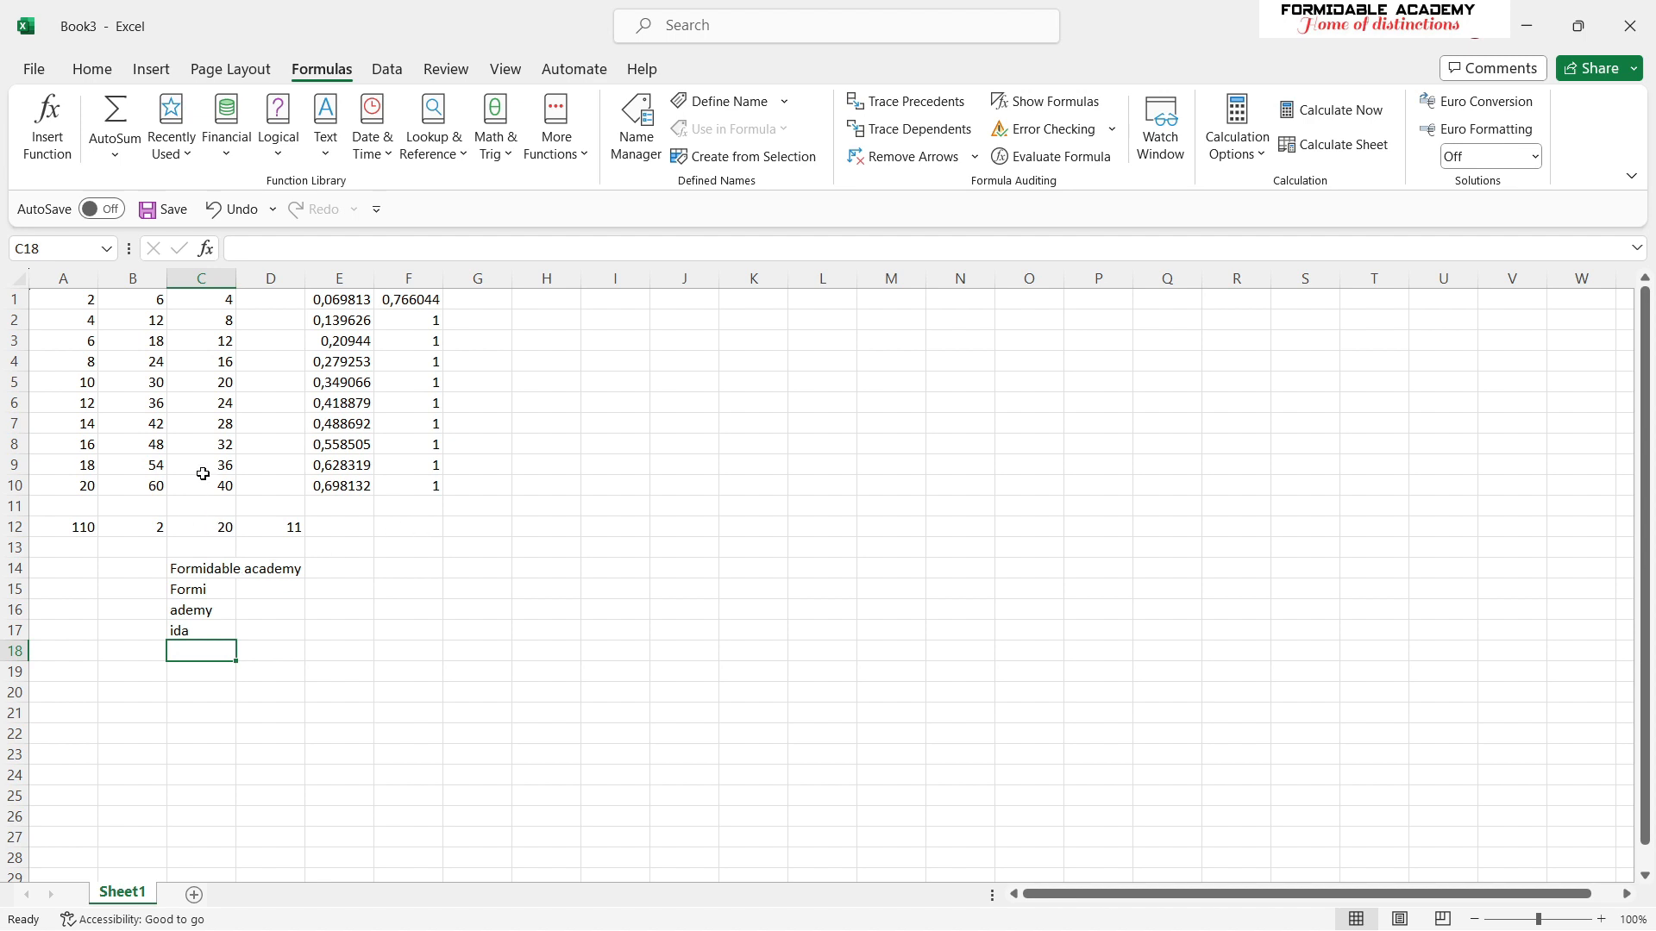
# Enter a COUNT formula over C1:C10 in cell G14 to count the numeric cells.
pyautogui.click(237, 488)
pyautogui.moveTo(237, 488); pyautogui.dragTo(202, 299)
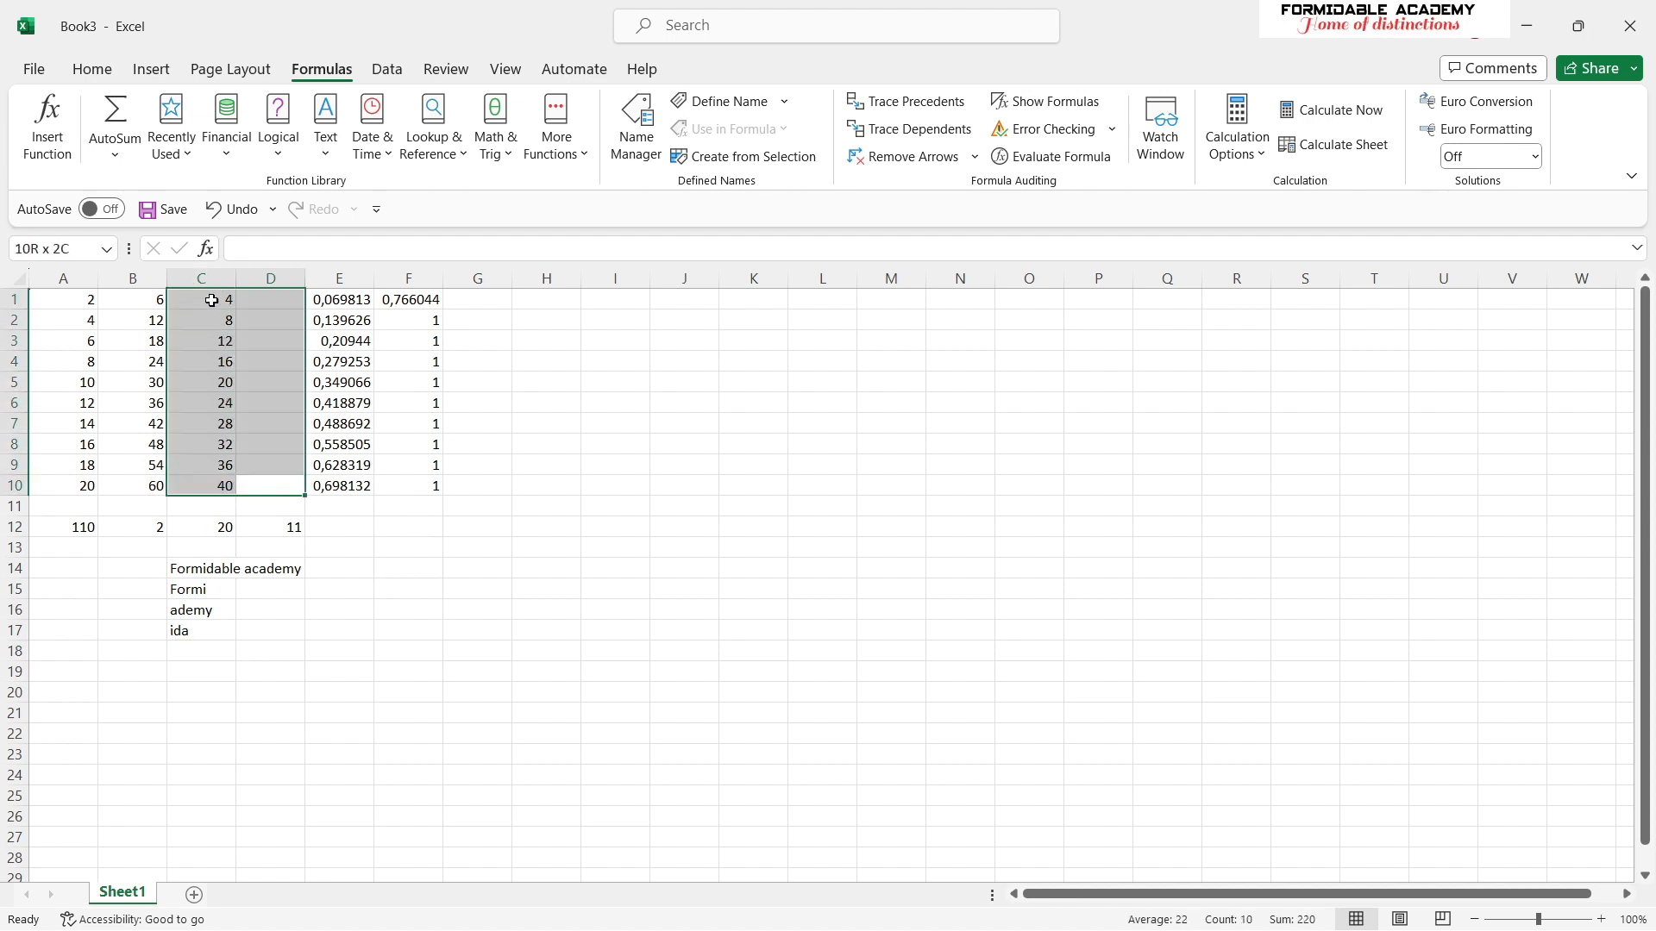
pyautogui.click(479, 571)
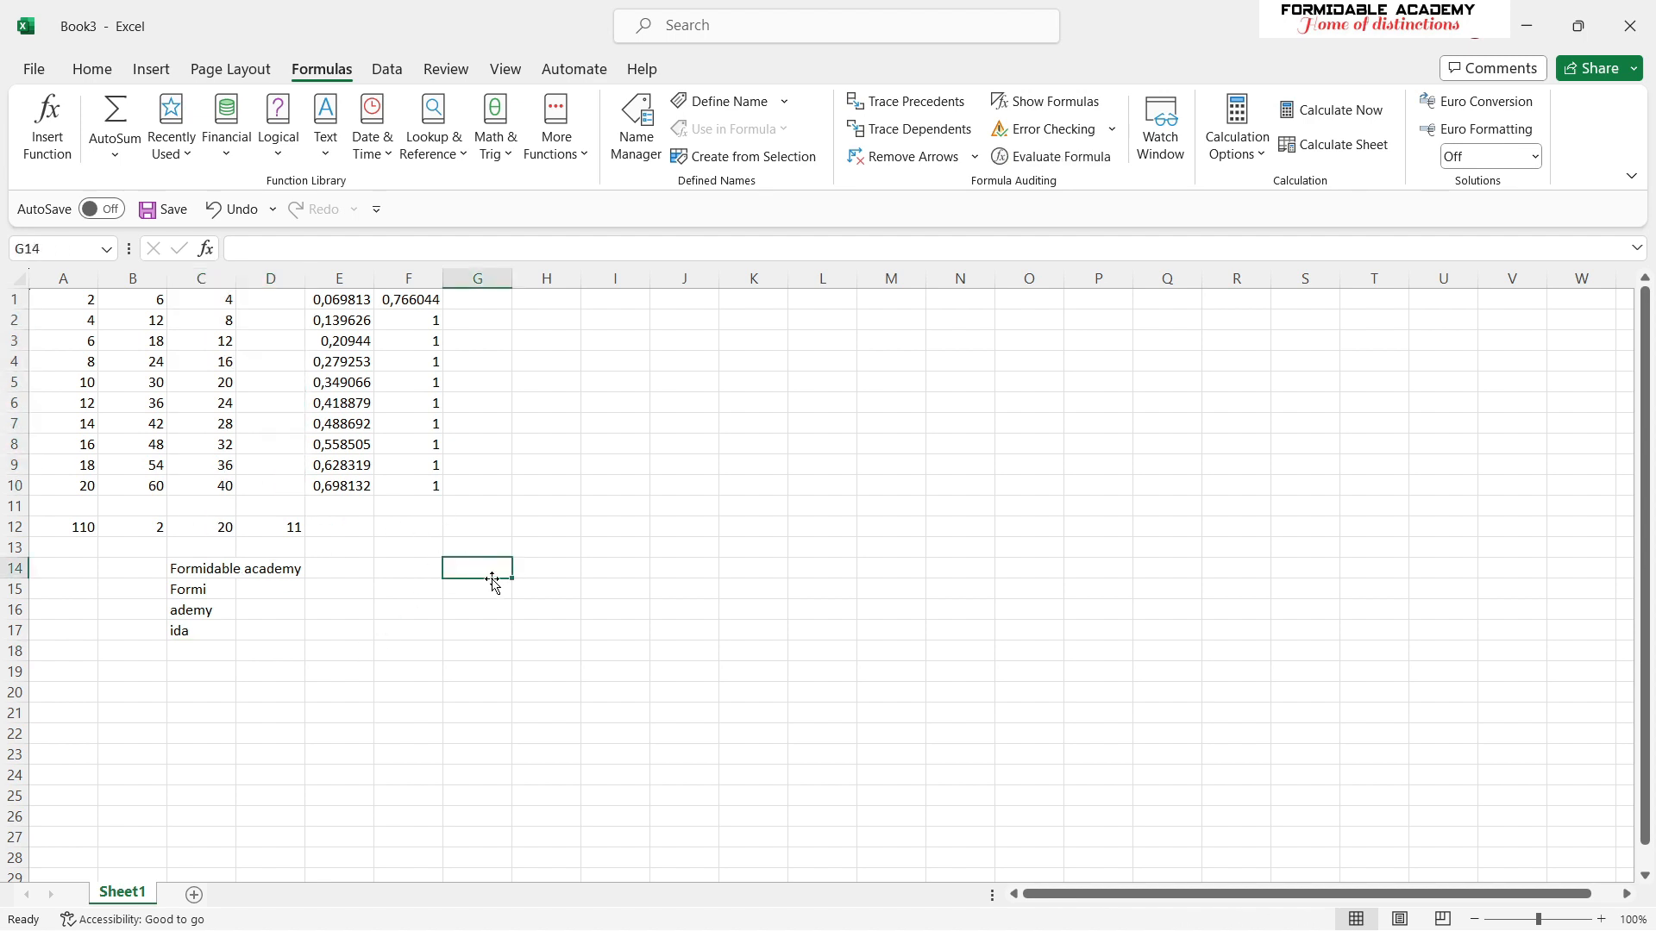
pyautogui.write('= coun')
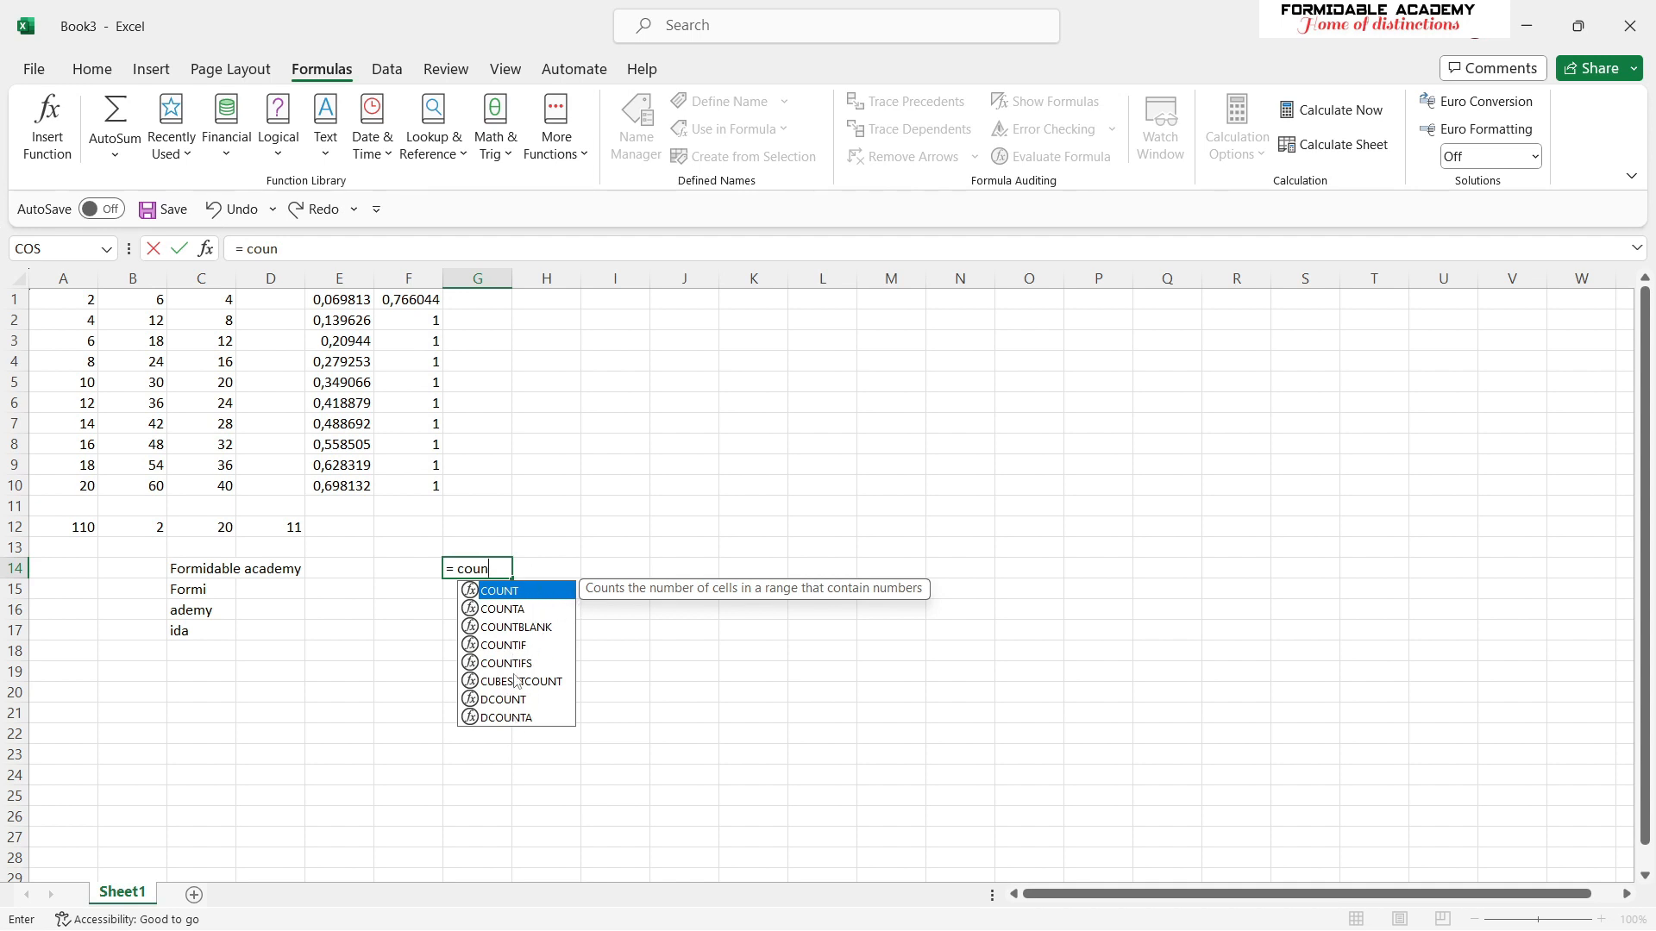
pyautogui.click(523, 610)
pyautogui.click(534, 593)
pyautogui.doubleClick(538, 595)
pyautogui.moveTo(217, 301); pyautogui.dragTo(226, 480)
pyautogui.press('Return')
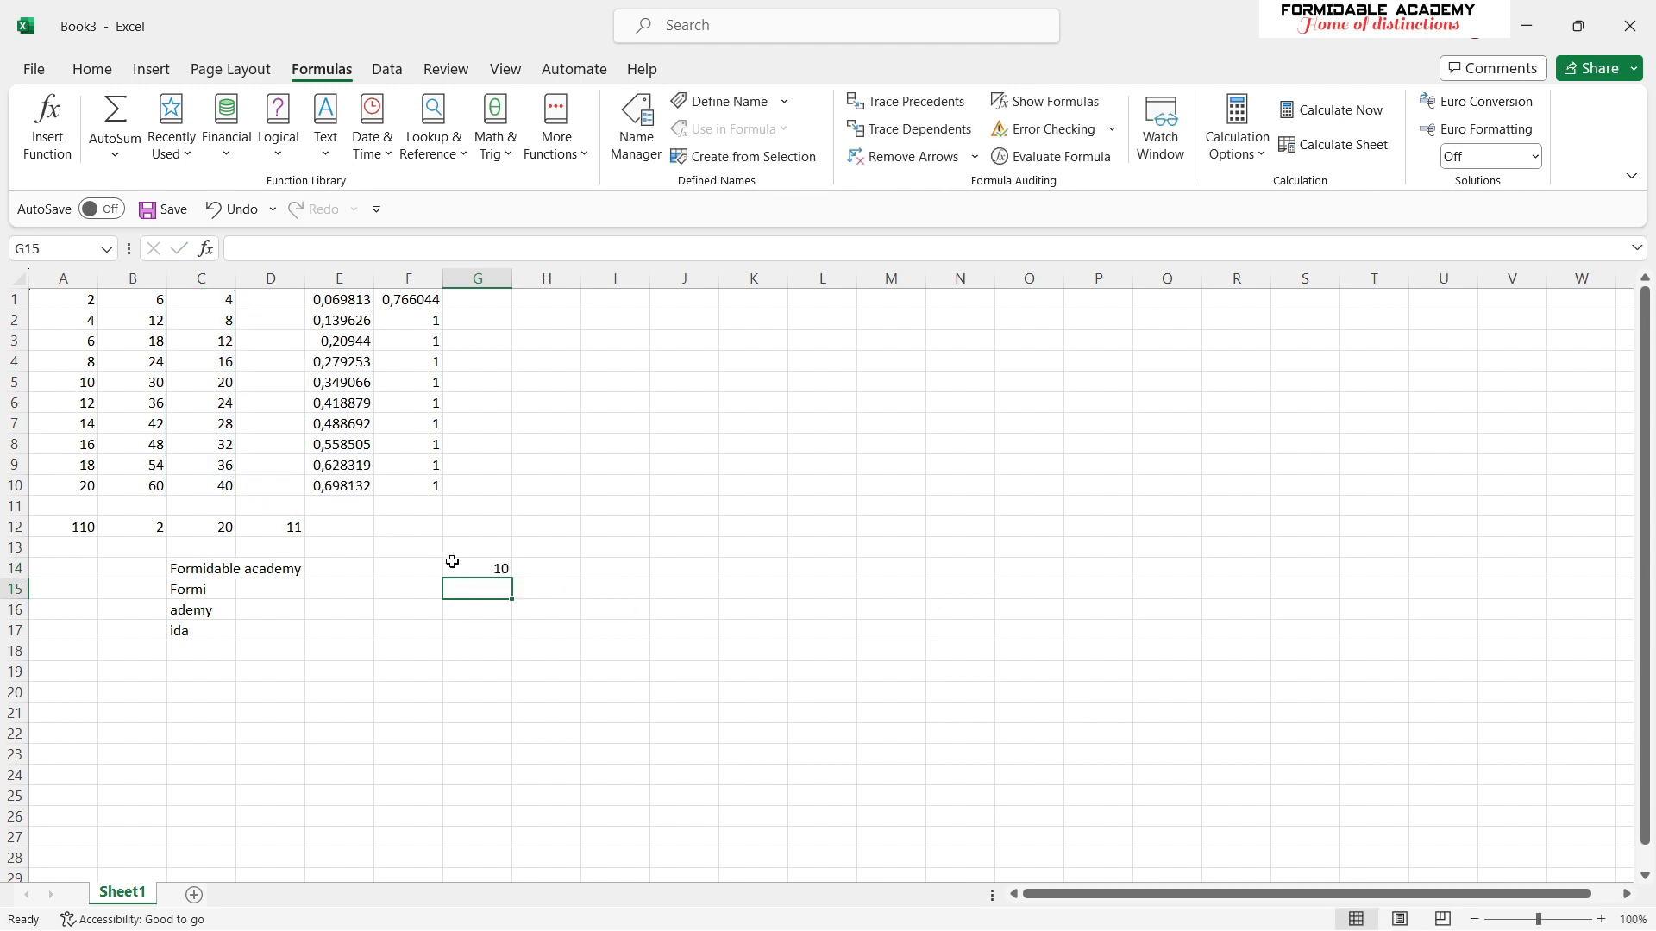
# Enter a COUNTA formula over C1:C10 in cell G15 to count the non-empty cells.
pyautogui.write('=cp')
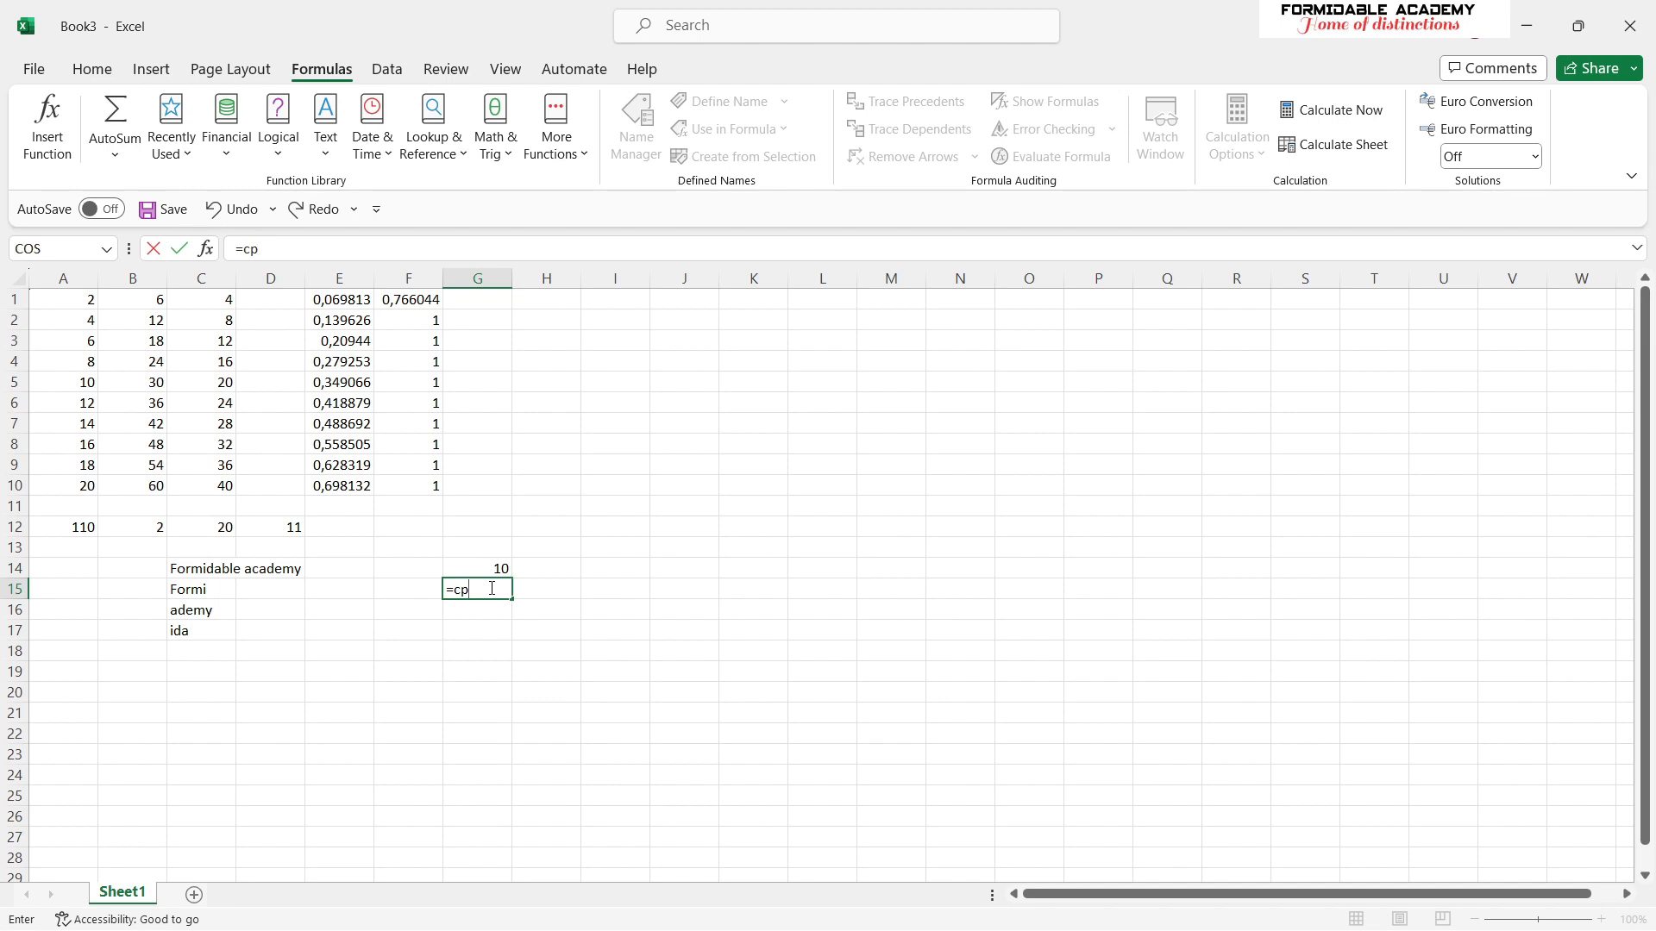
pyautogui.press('BackSpace')
pyautogui.write('ou')
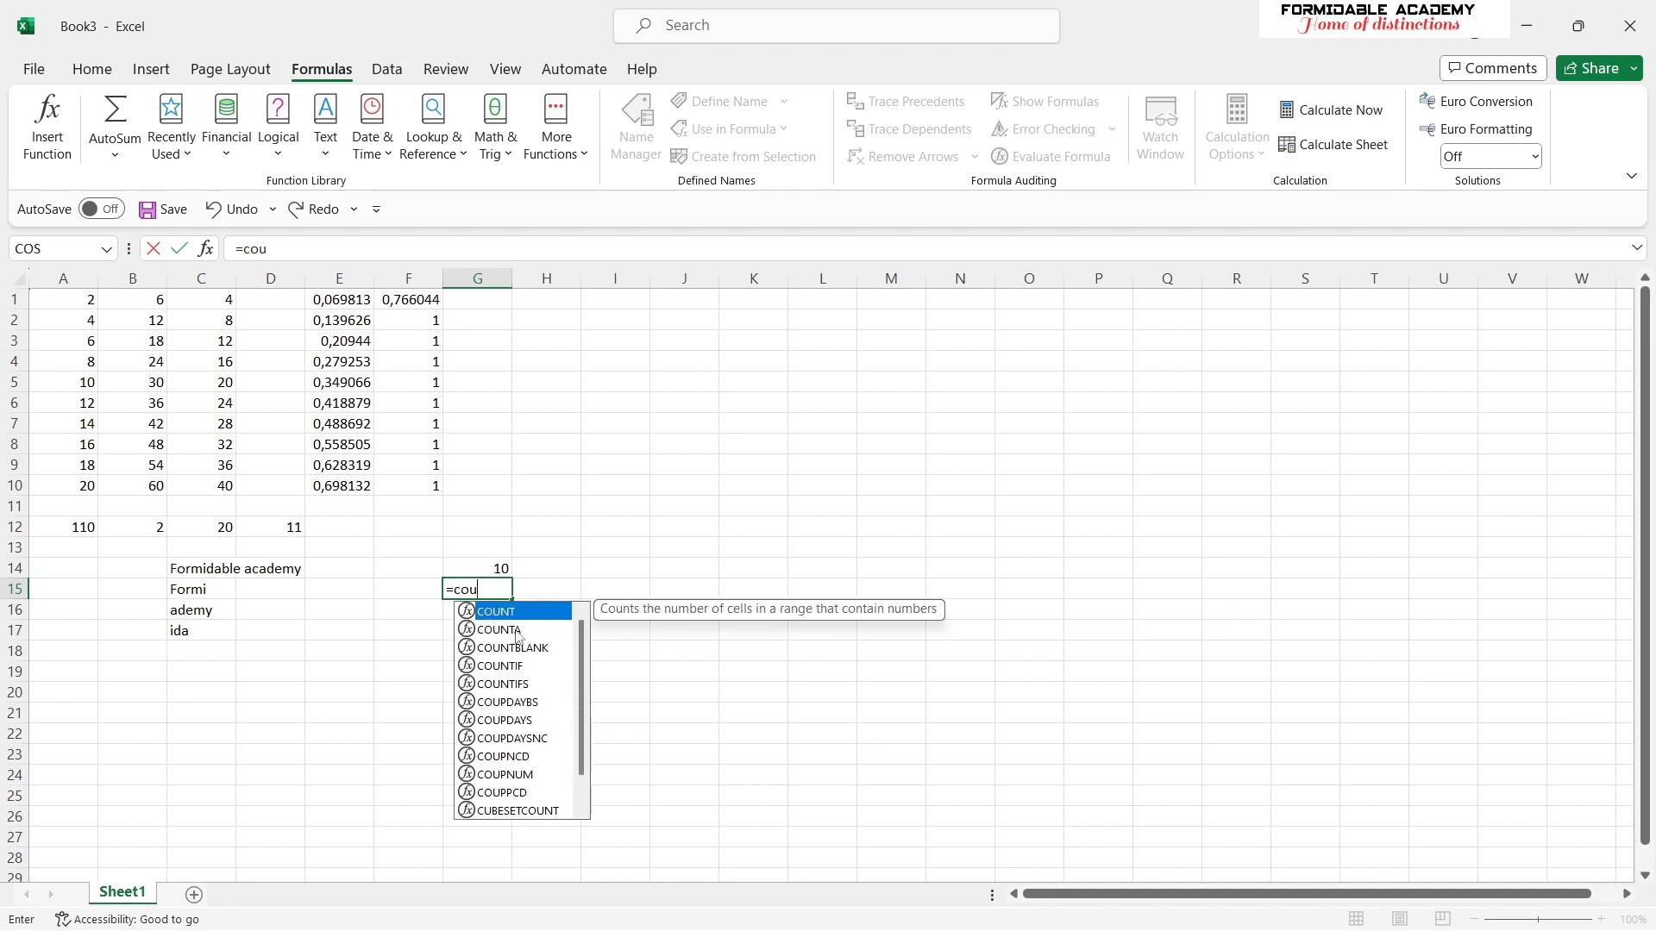
pyautogui.click(518, 631)
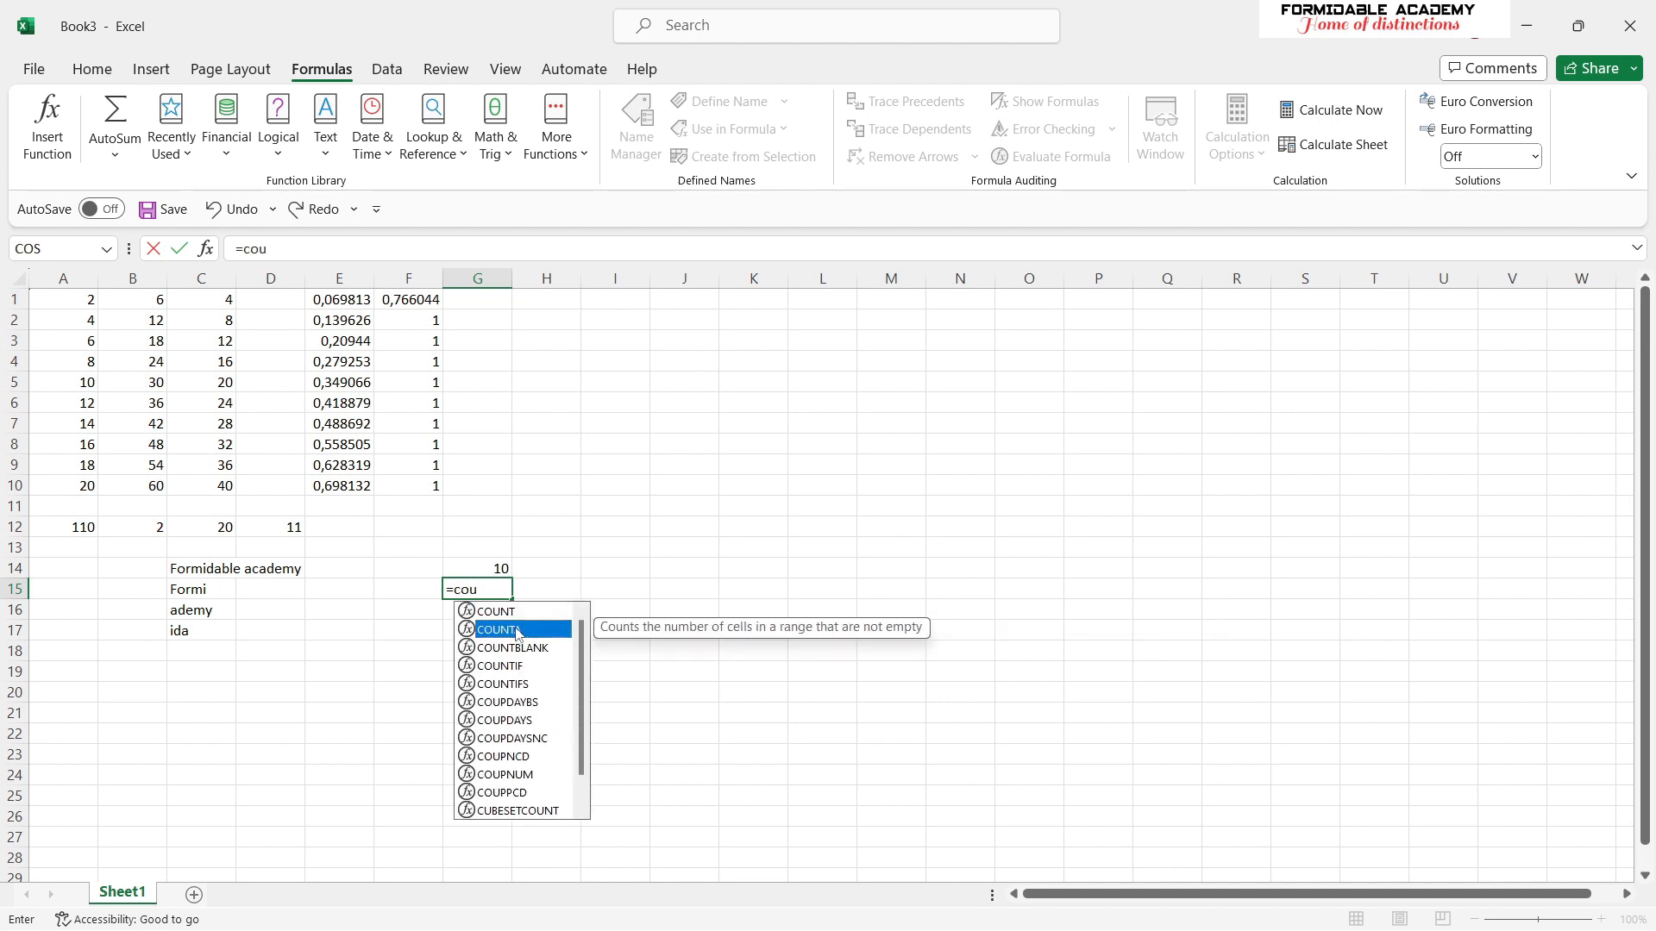
pyautogui.doubleClick(517, 630)
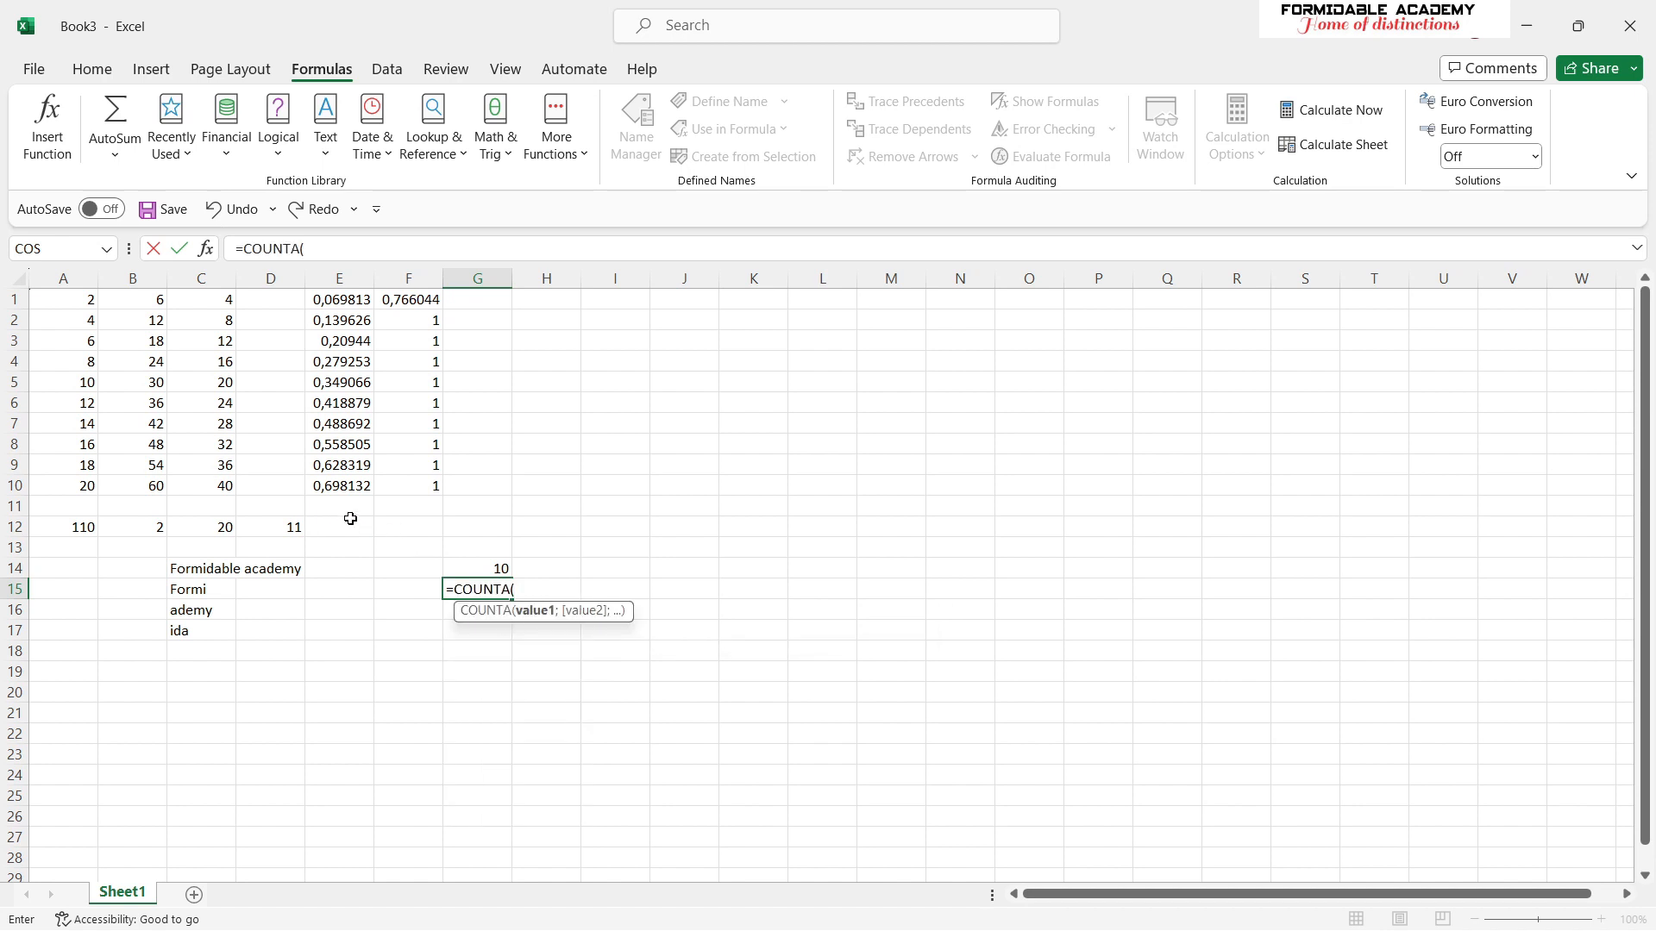
pyautogui.moveTo(226, 485); pyautogui.dragTo(222, 302)
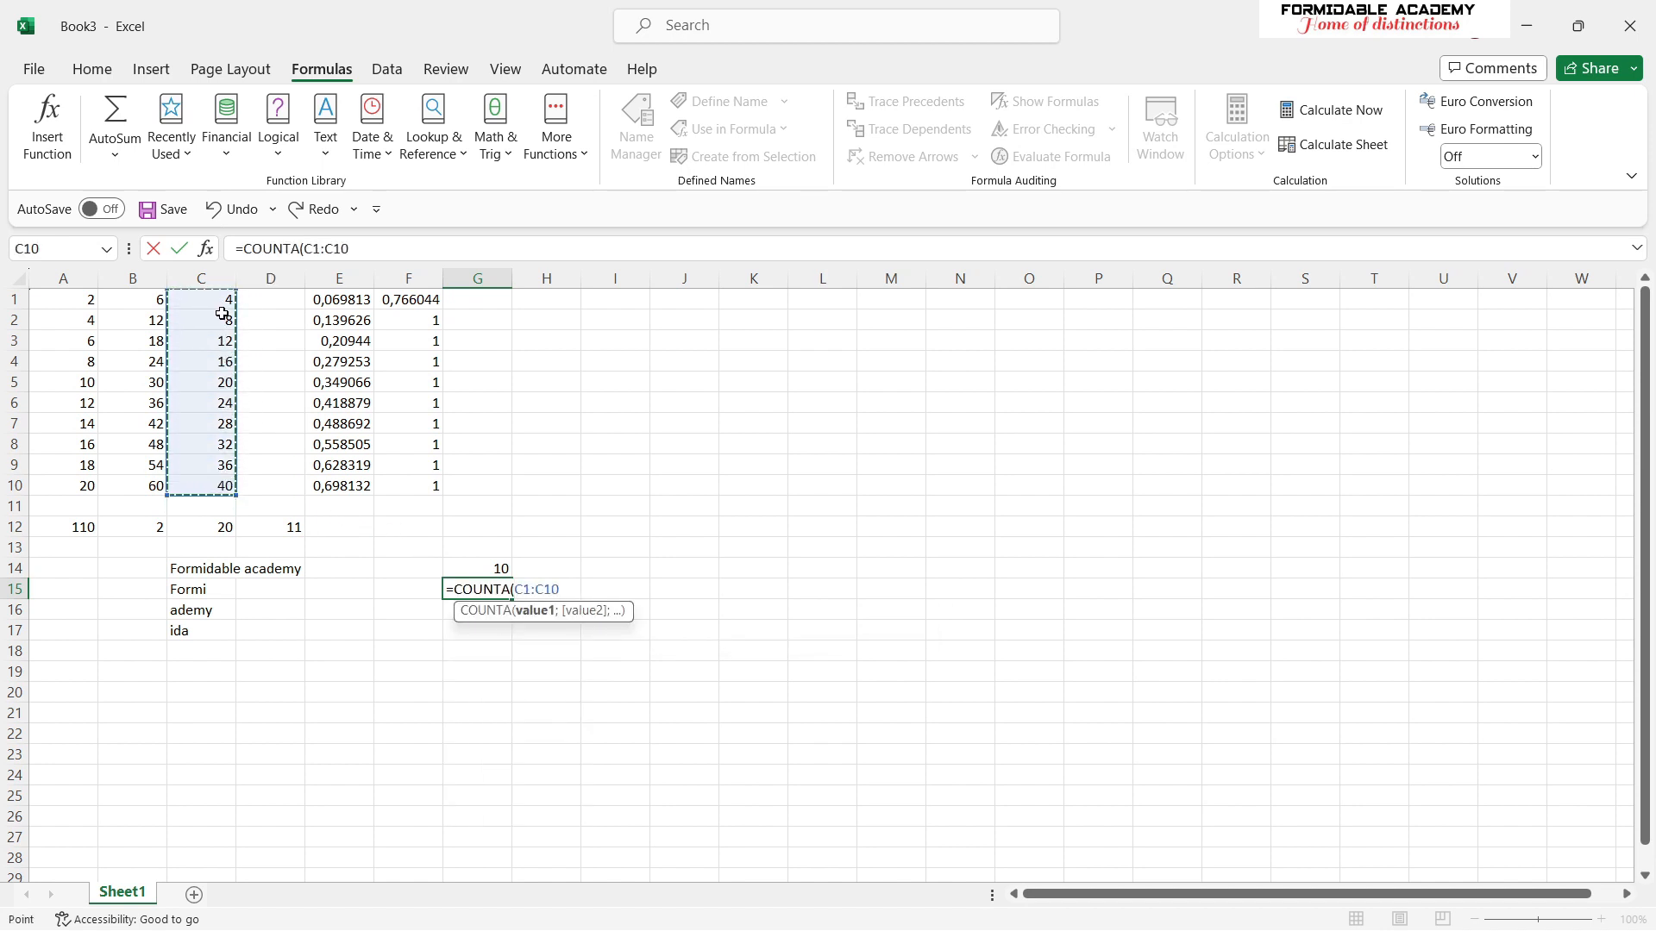
pyautogui.press('Return')
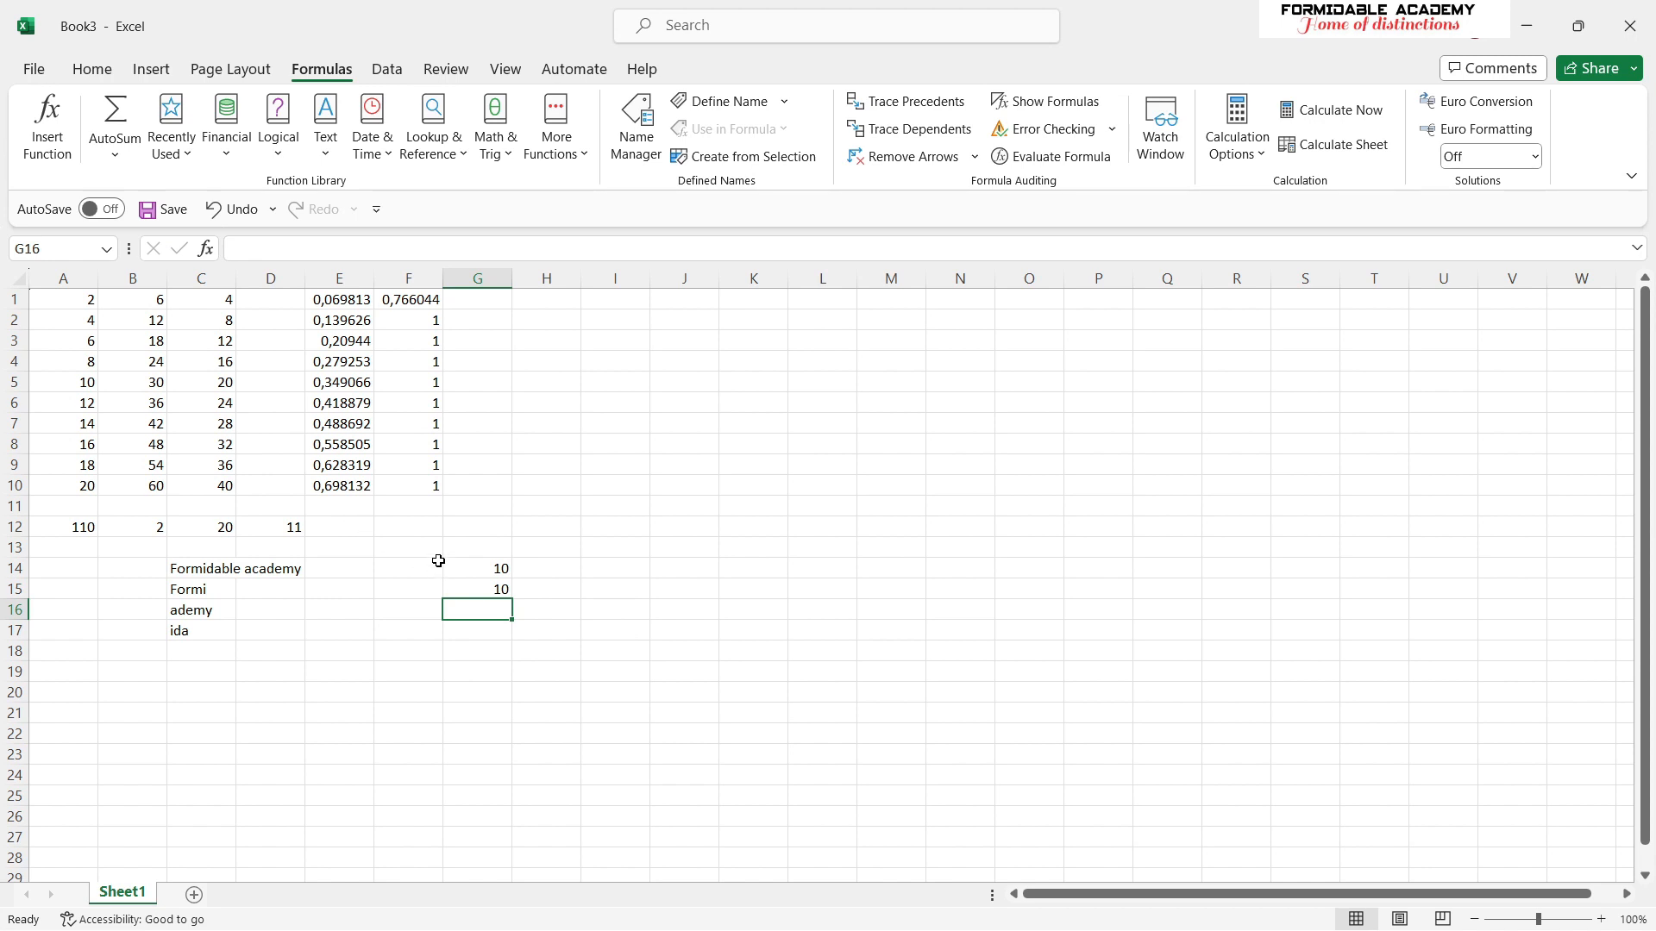
# Enter a COUNTBLANK formula over C1:C13 in cell G16 to count the empty cells.
pyautogui.write('=co')
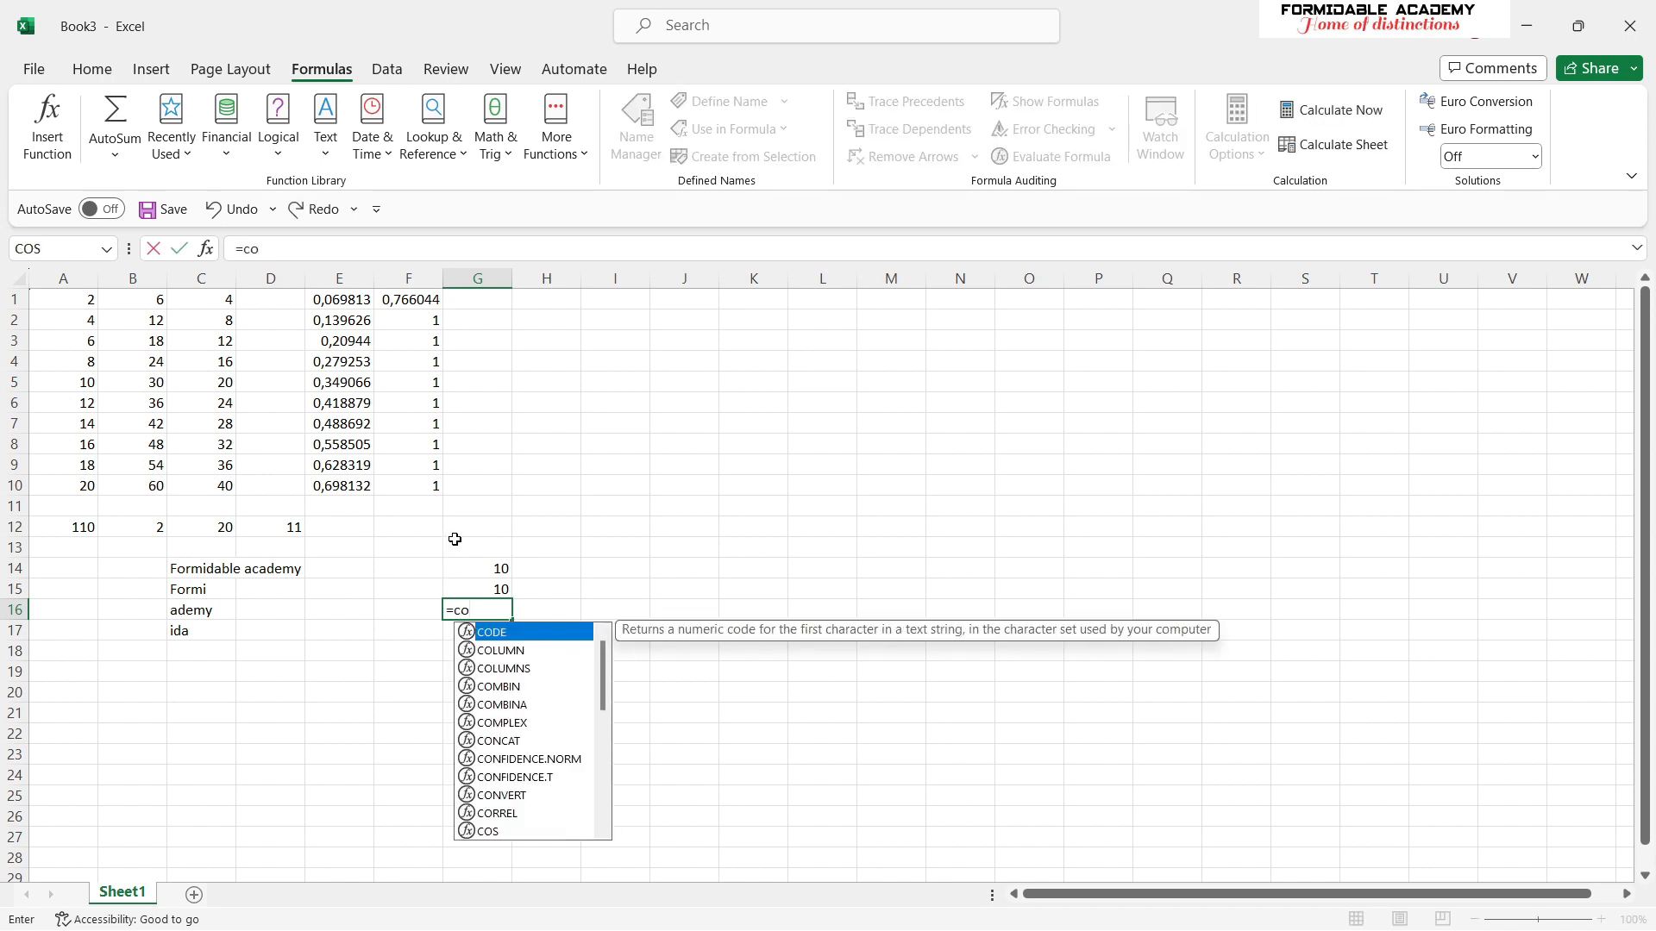
pyautogui.write('u')
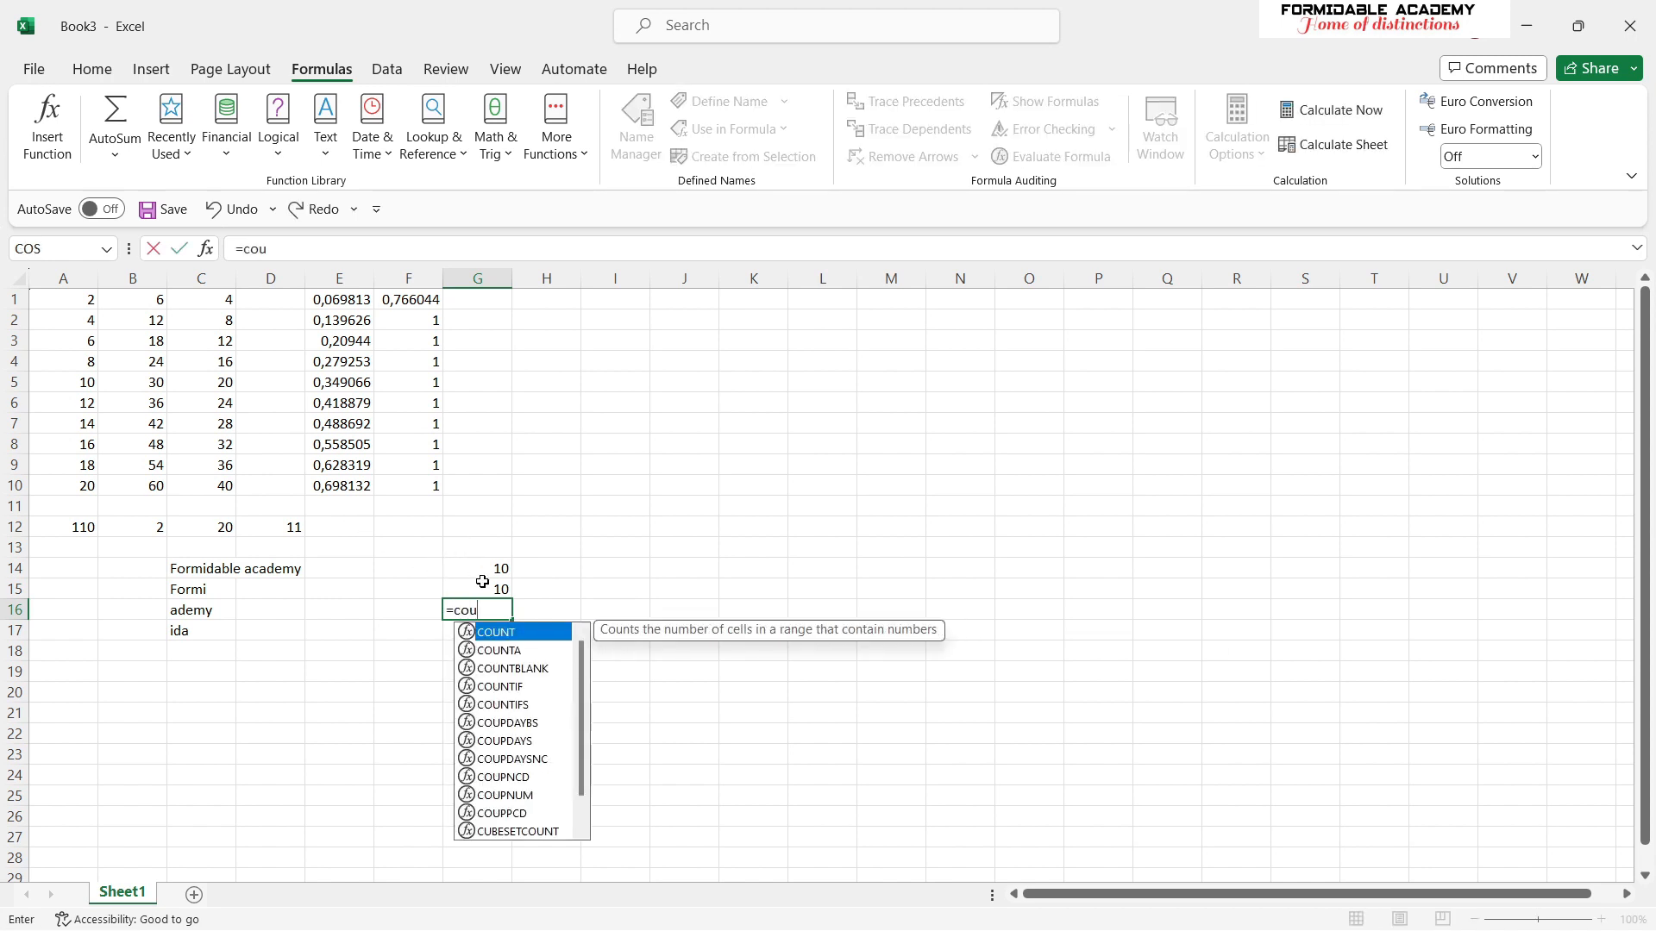
pyautogui.doubleClick(553, 678)
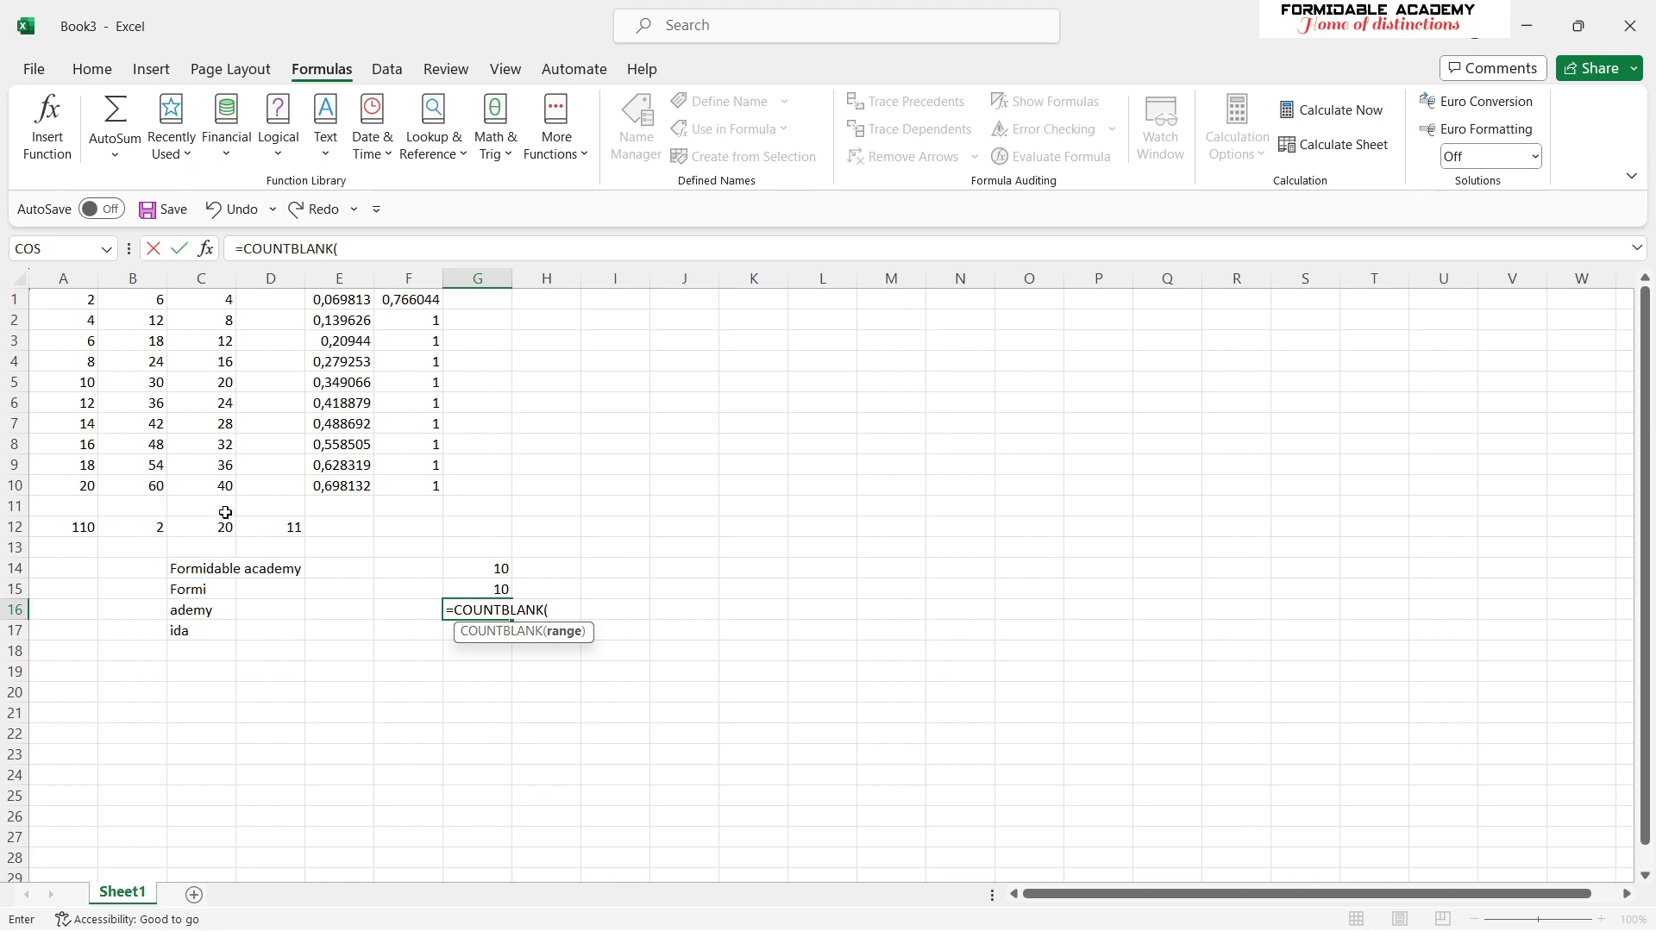
pyautogui.moveTo(228, 555); pyautogui.dragTo(218, 299)
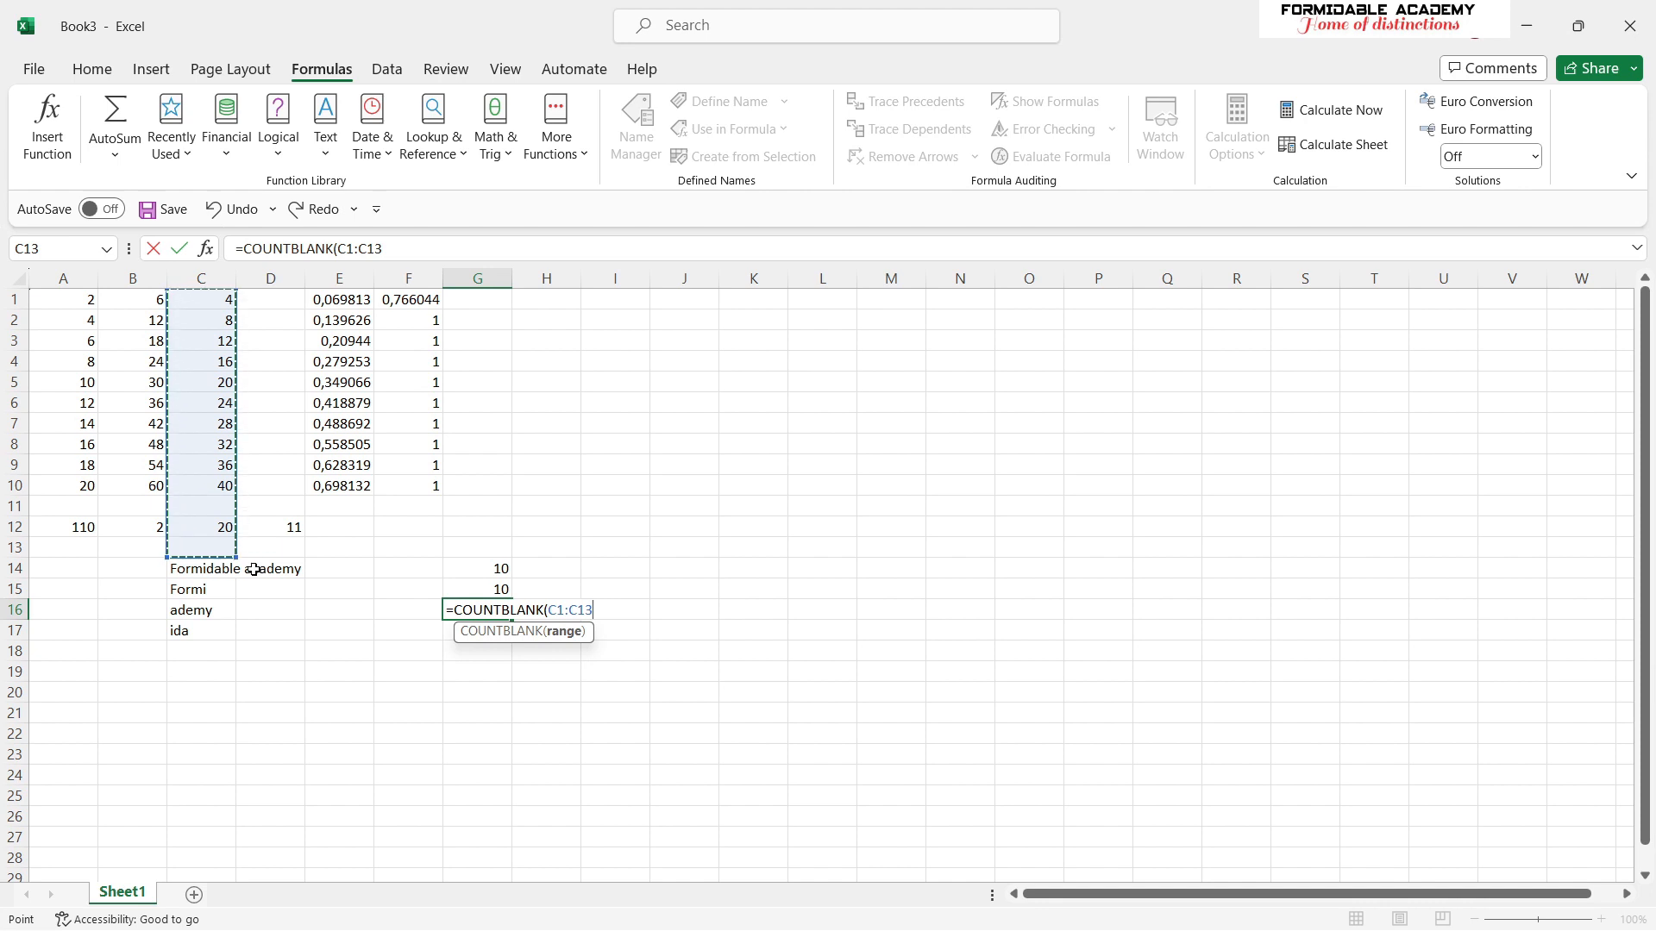
pyautogui.press('Return')
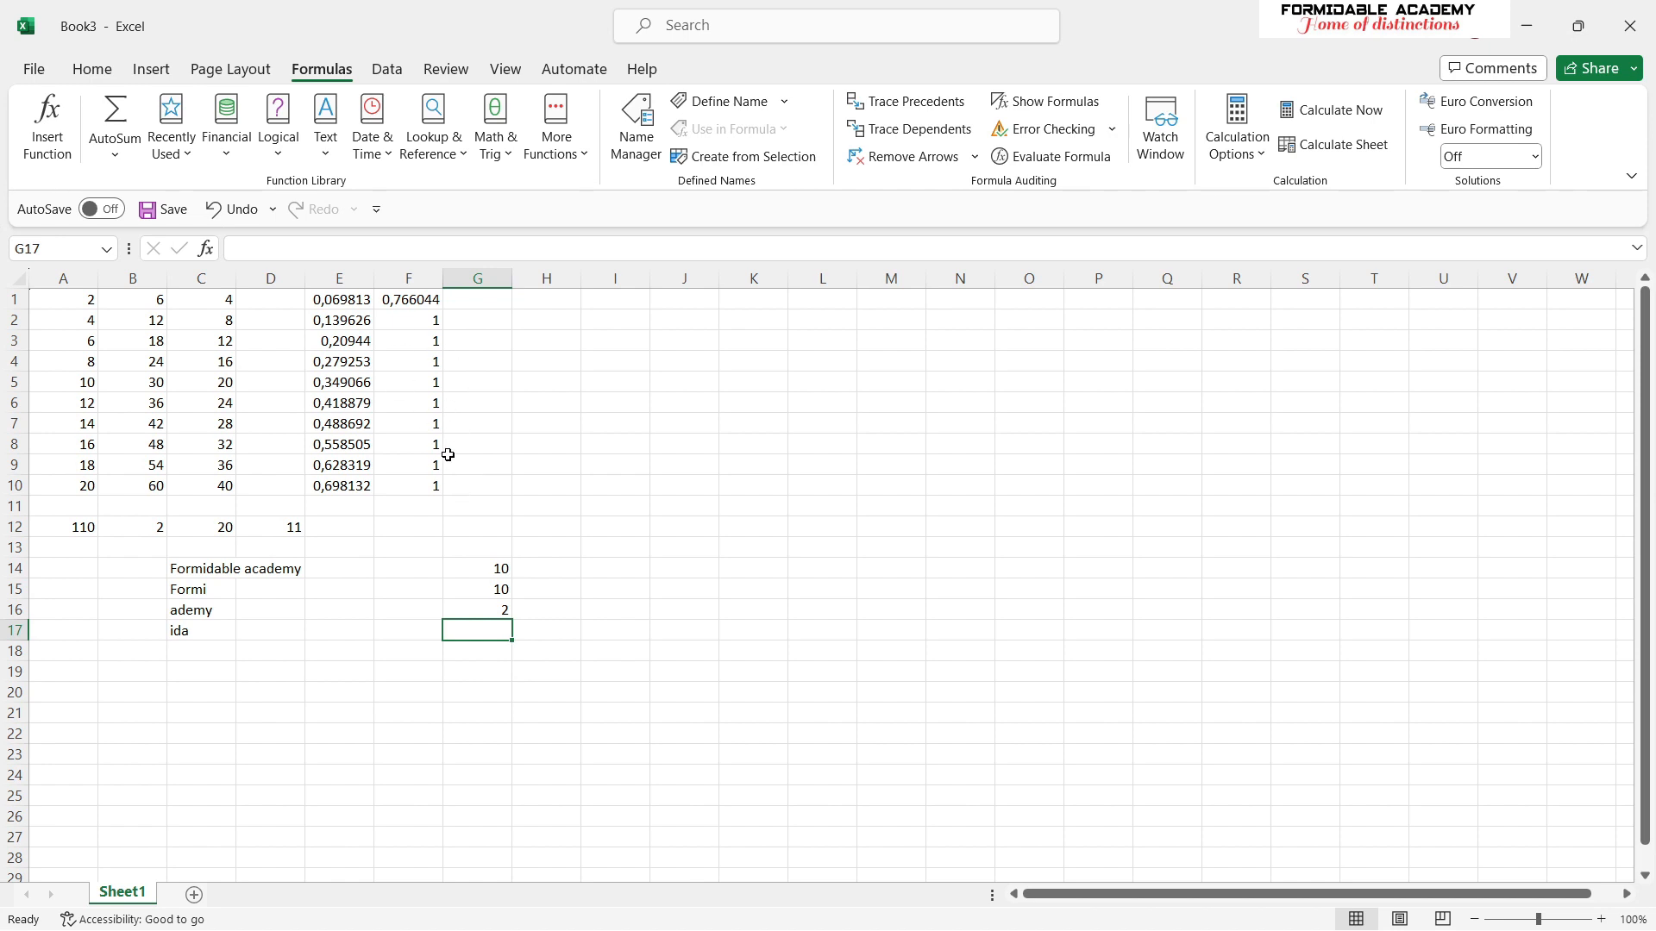
pyautogui.click(596, 386)
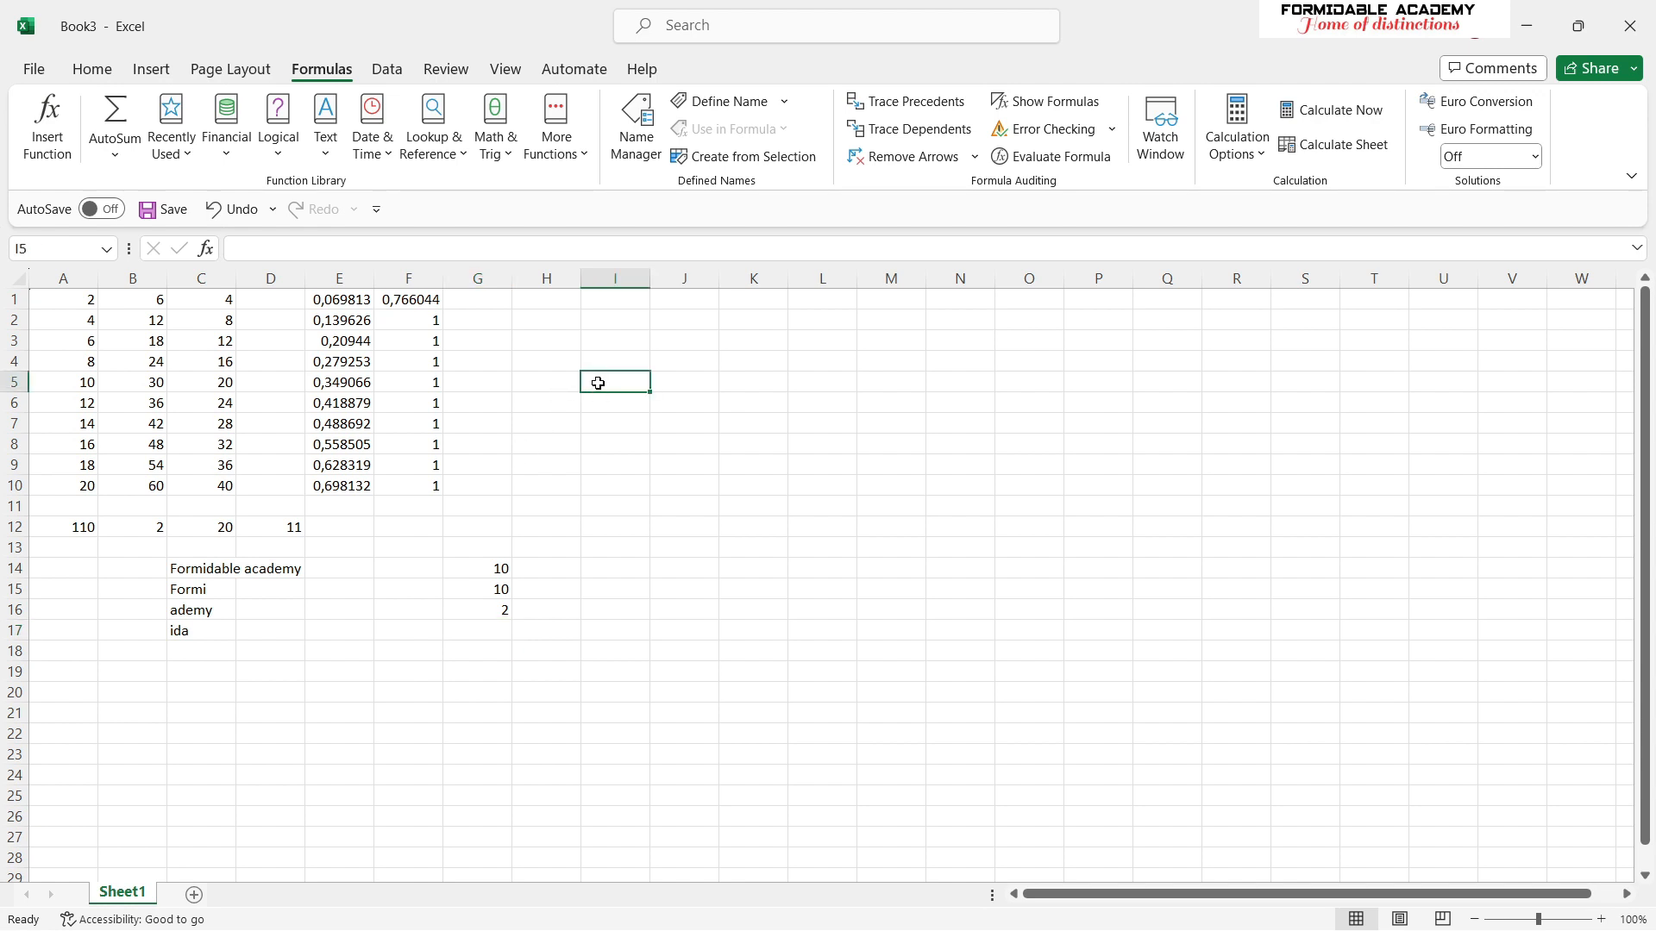
pyautogui.write('= si')
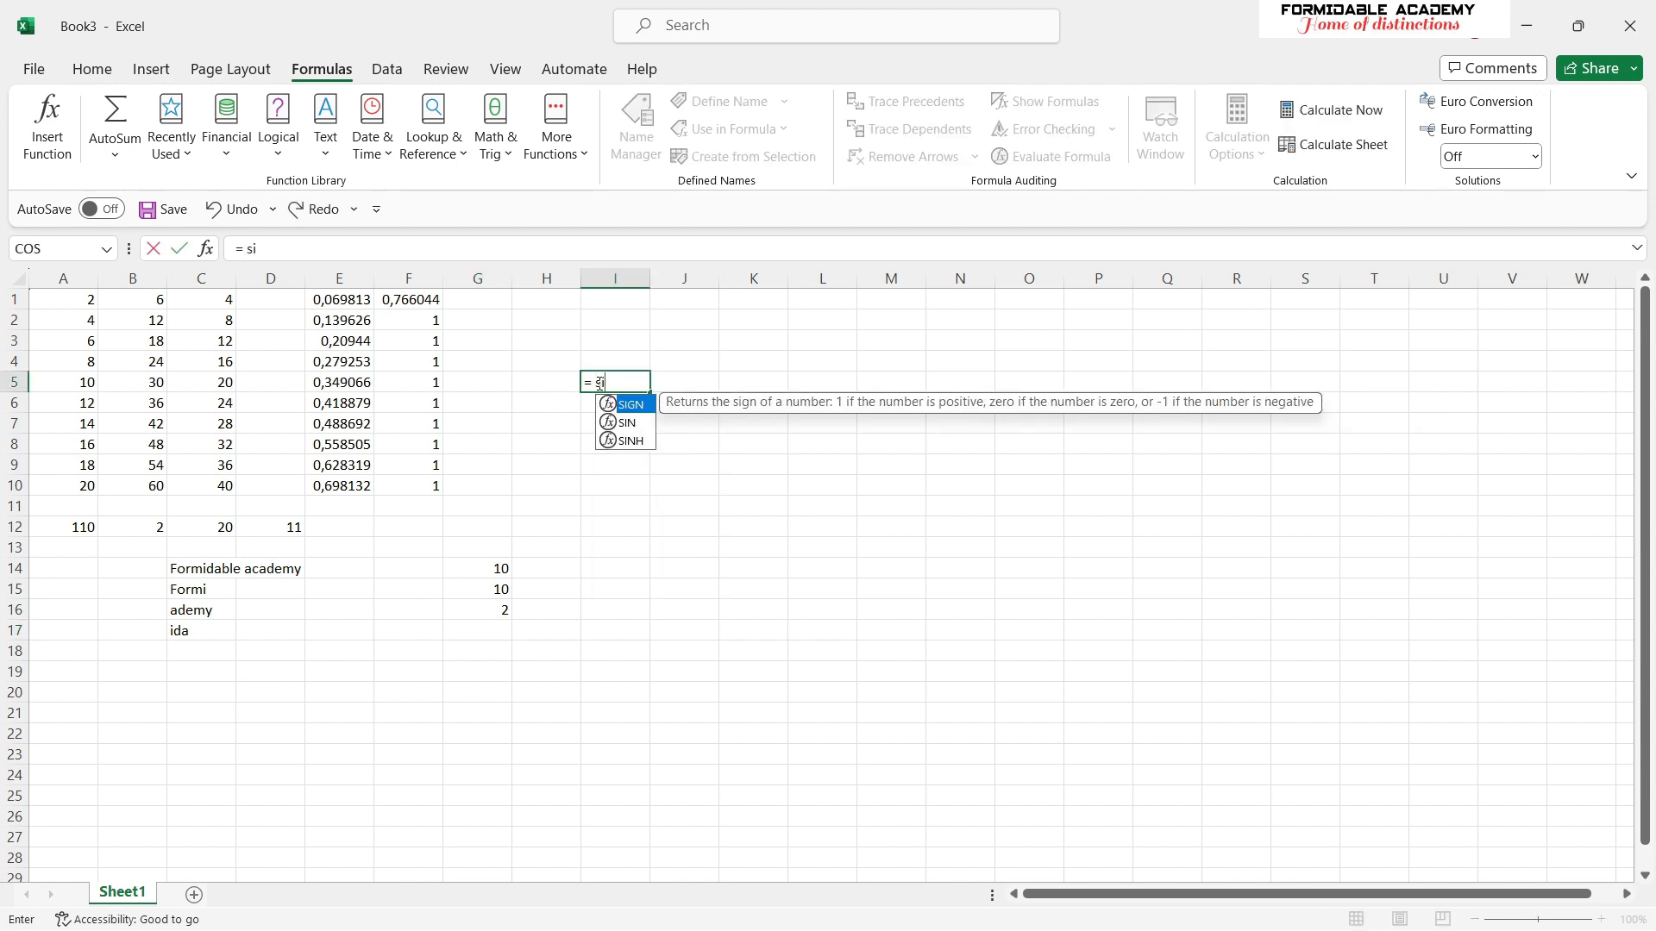
pyautogui.write('n(')
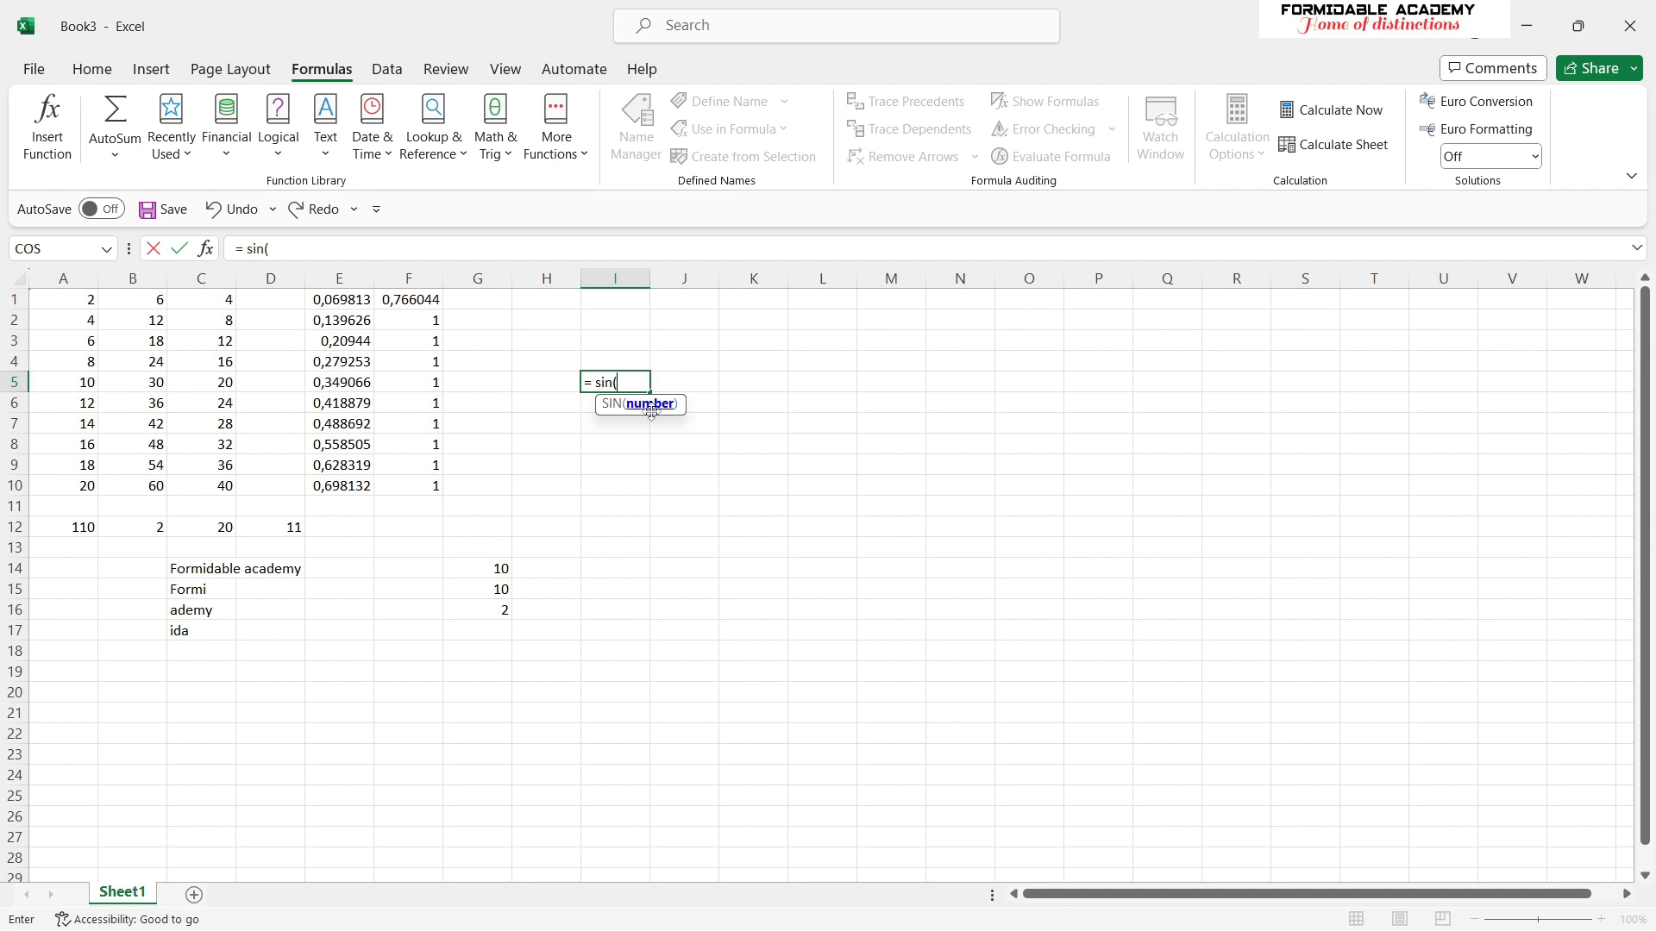
pyautogui.press('BackSpace')
pyautogui.press('BackSpace')
pyautogui.press('BackSpace')
pyautogui.press('BackSpace')
pyautogui.press('BackSpace')
pyautogui.press('BackSpace')
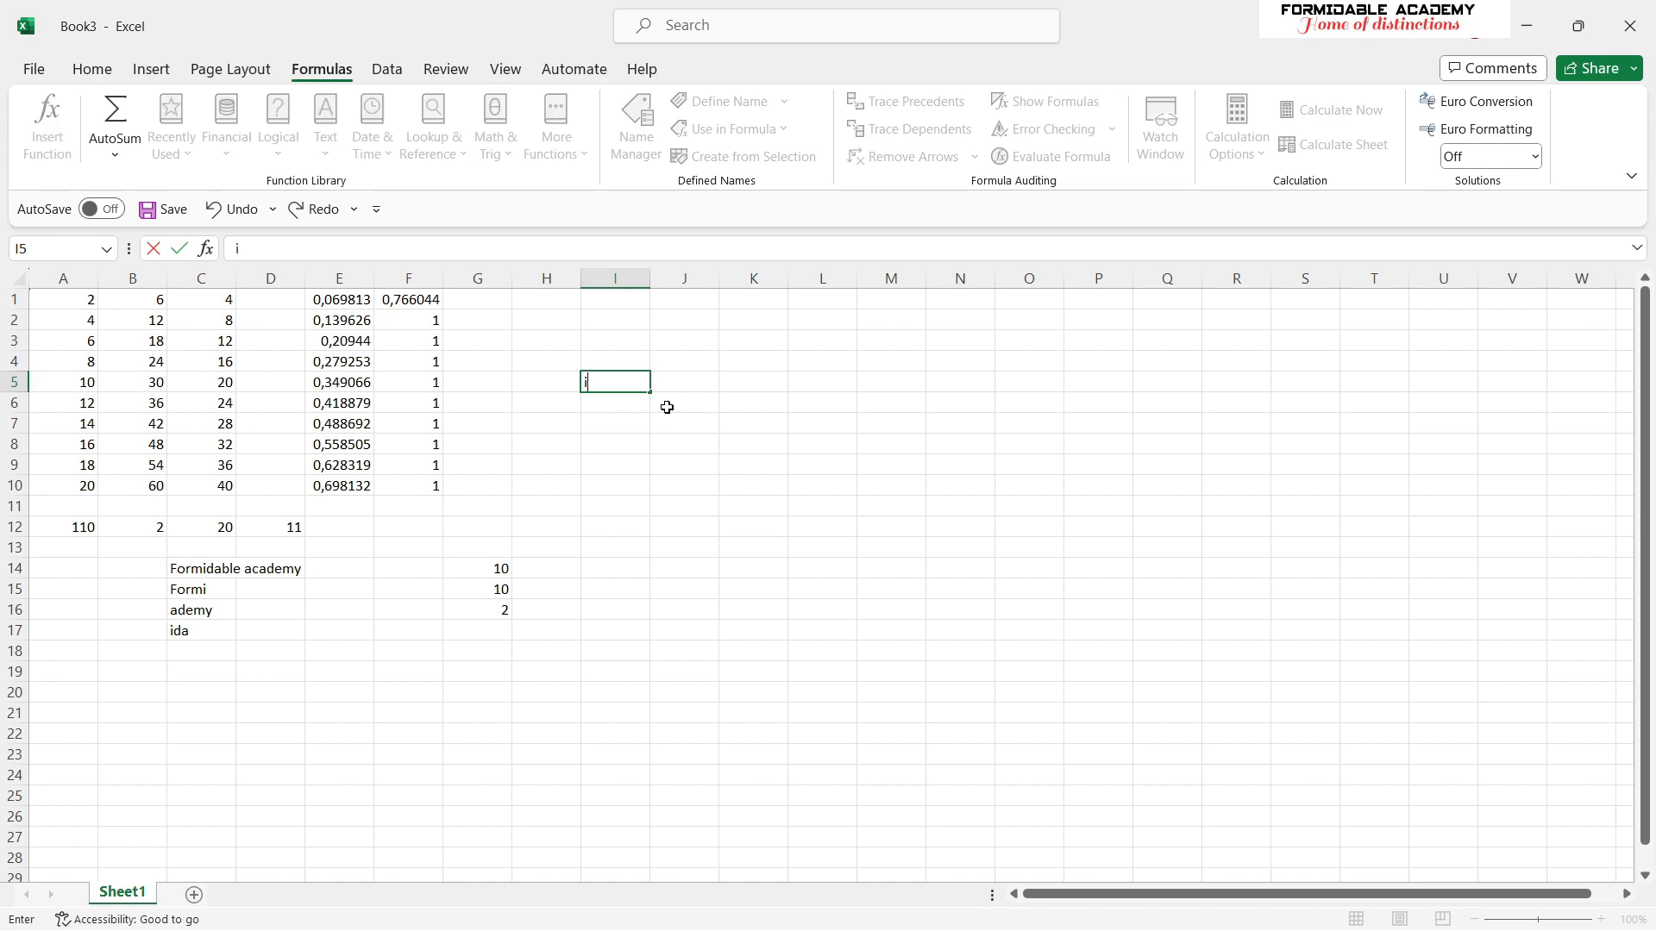
# Try to build an IF formula in cell I5 with 656 as the logical test and 67 as the value if true.
pyautogui.write('= if')
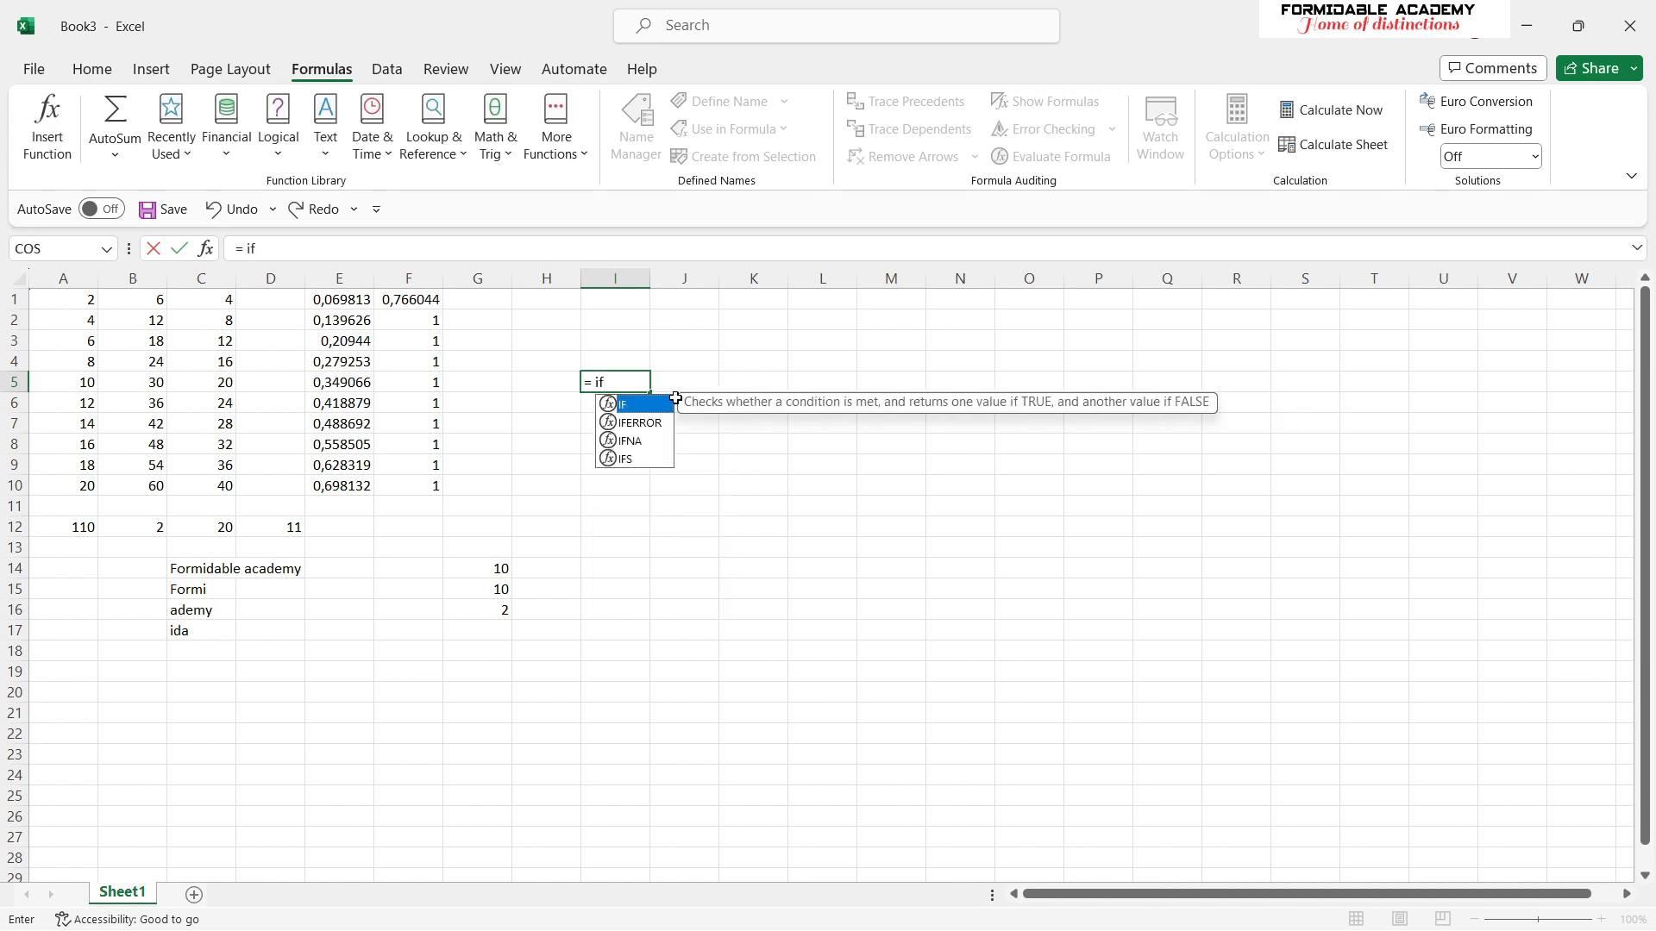
pyautogui.doubleClick(648, 411)
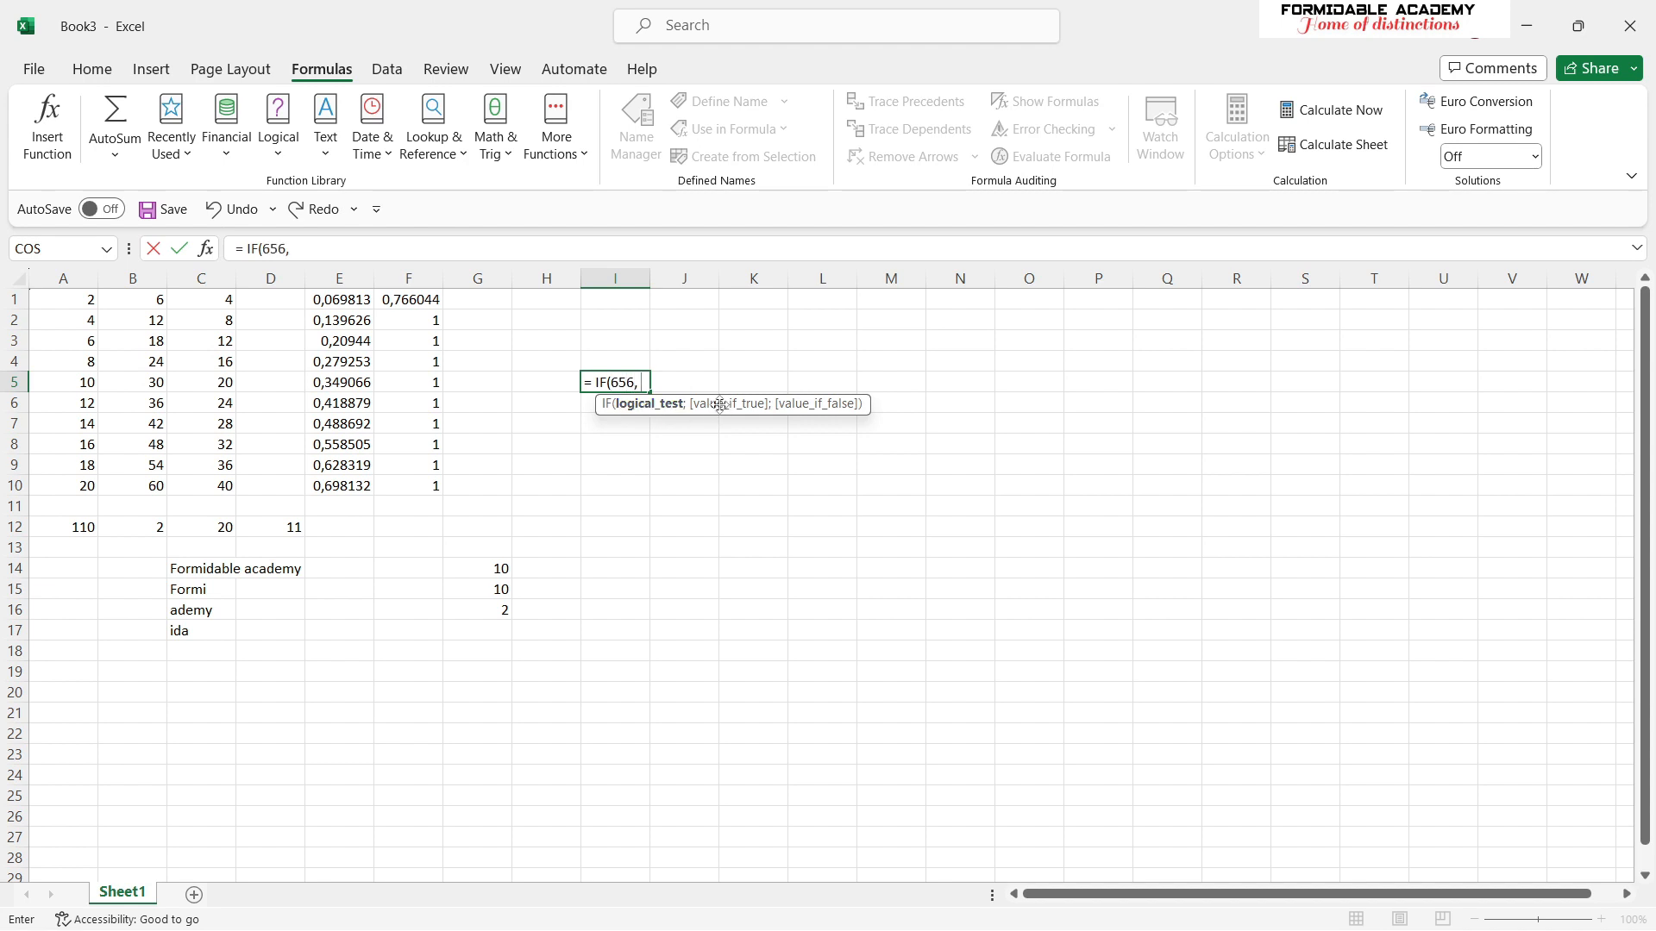
pyautogui.press('BackSpace')
pyautogui.write(';67')
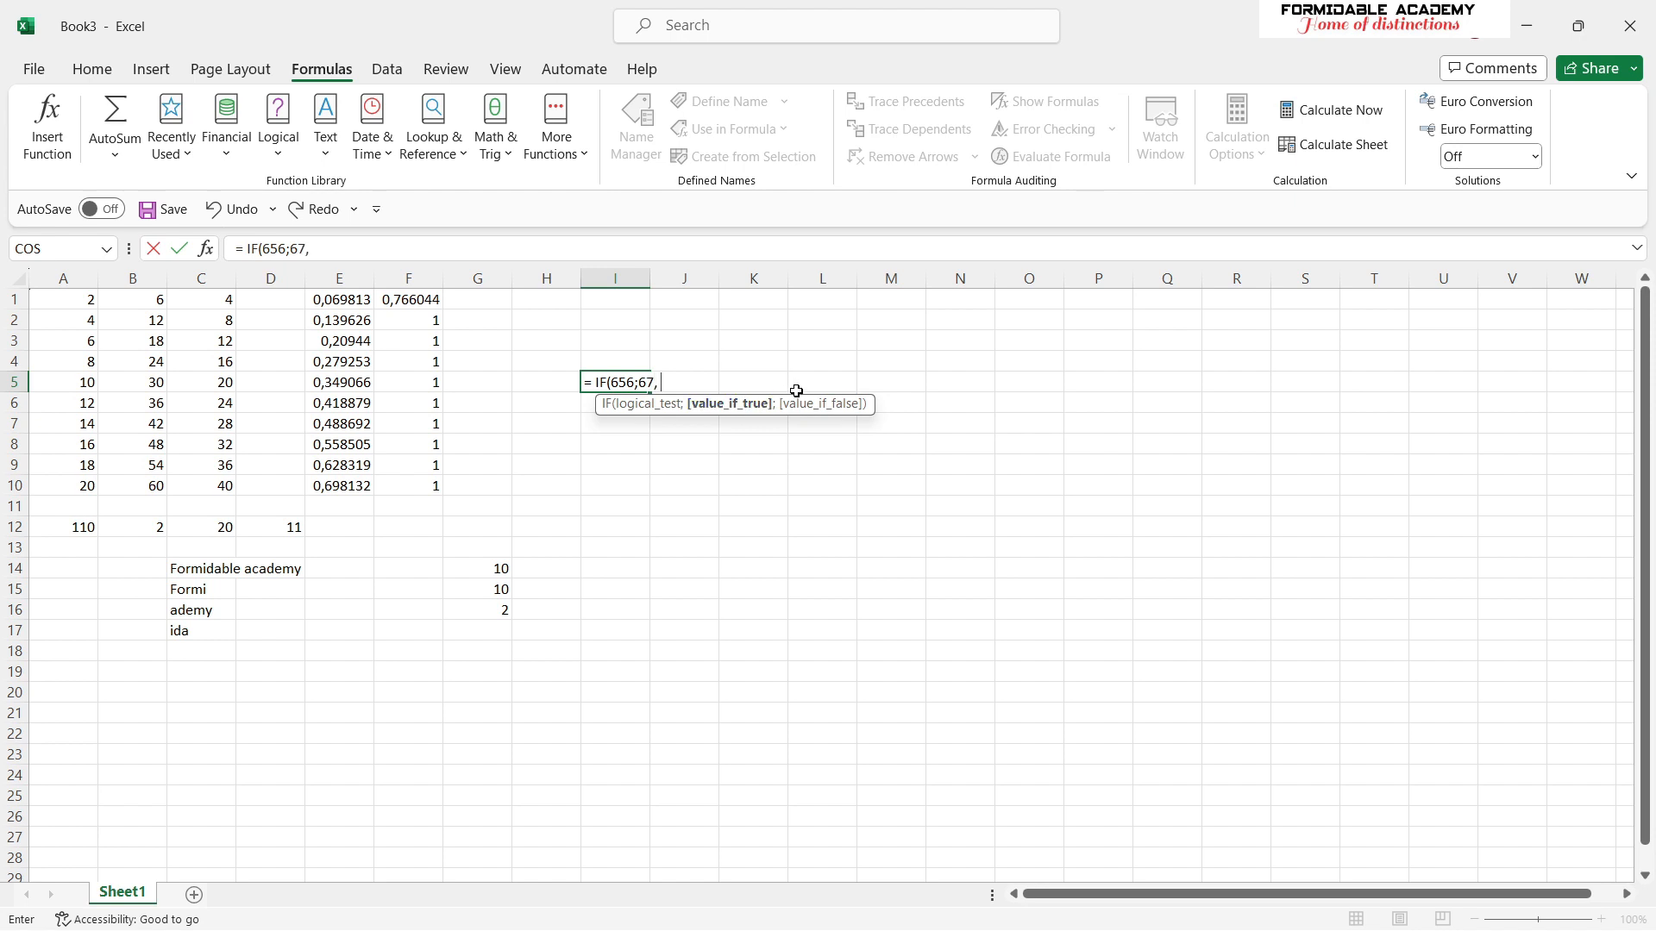
pyautogui.press('BackSpace')
pyautogui.write(';')
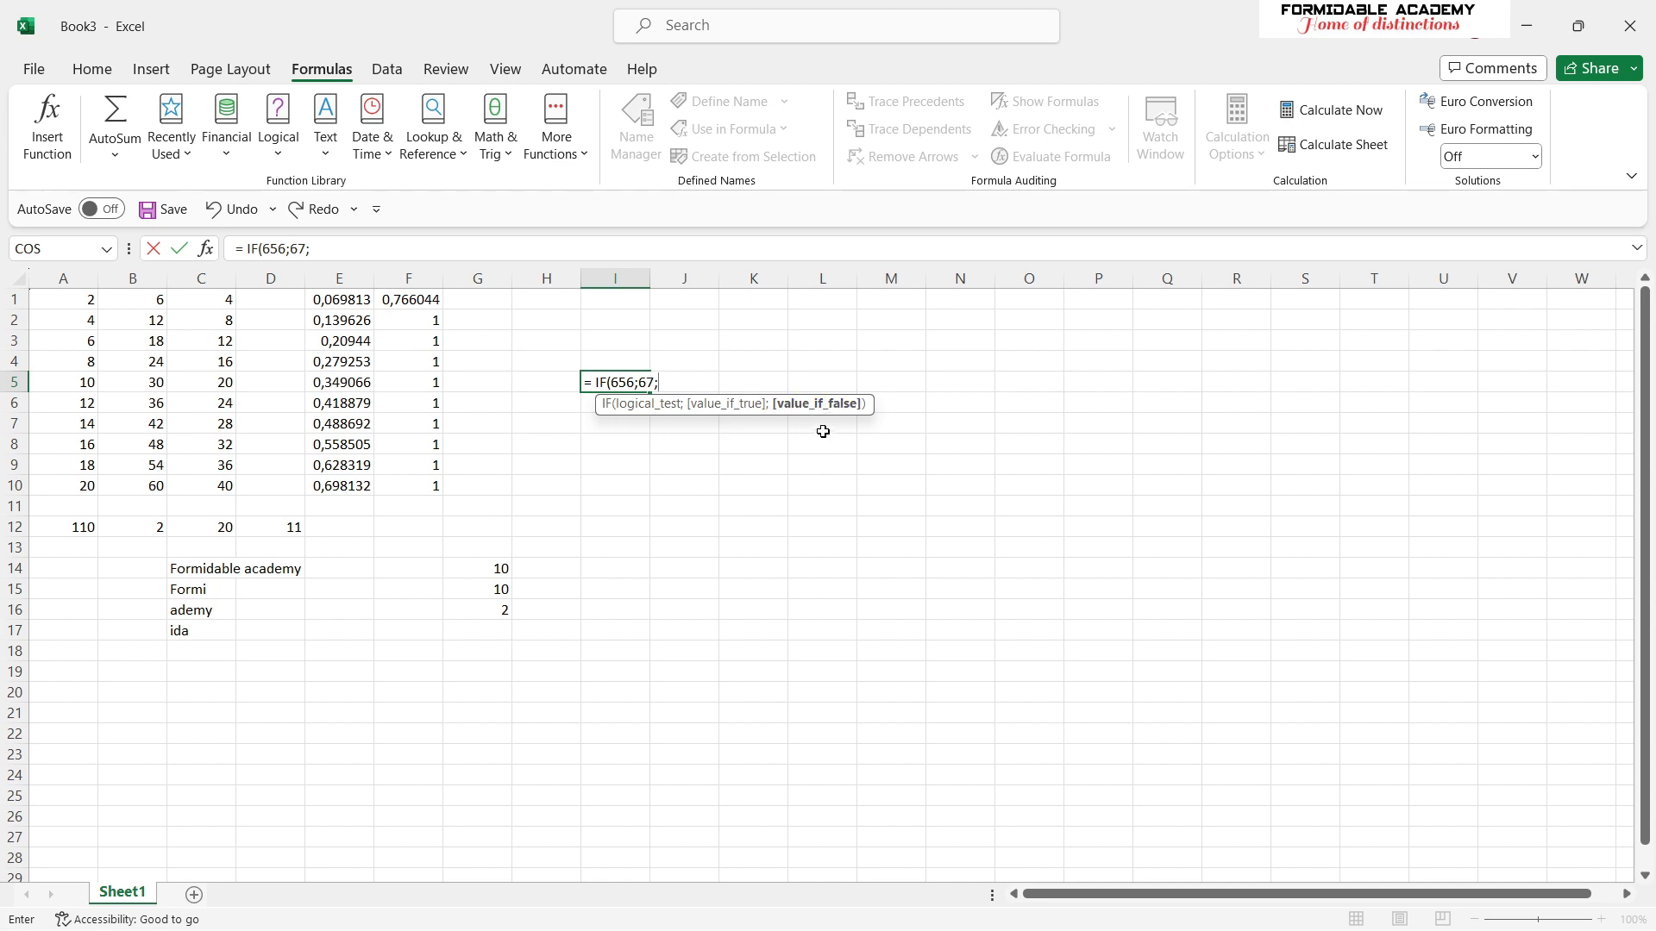
# Clear the incomplete IF formula from cell I5.
pyautogui.press('BackSpace')
pyautogui.press('BackSpace')
pyautogui.press('BackSpace')
pyautogui.press('BackSpace')
pyautogui.press('BackSpace')
pyautogui.press('BackSpace')
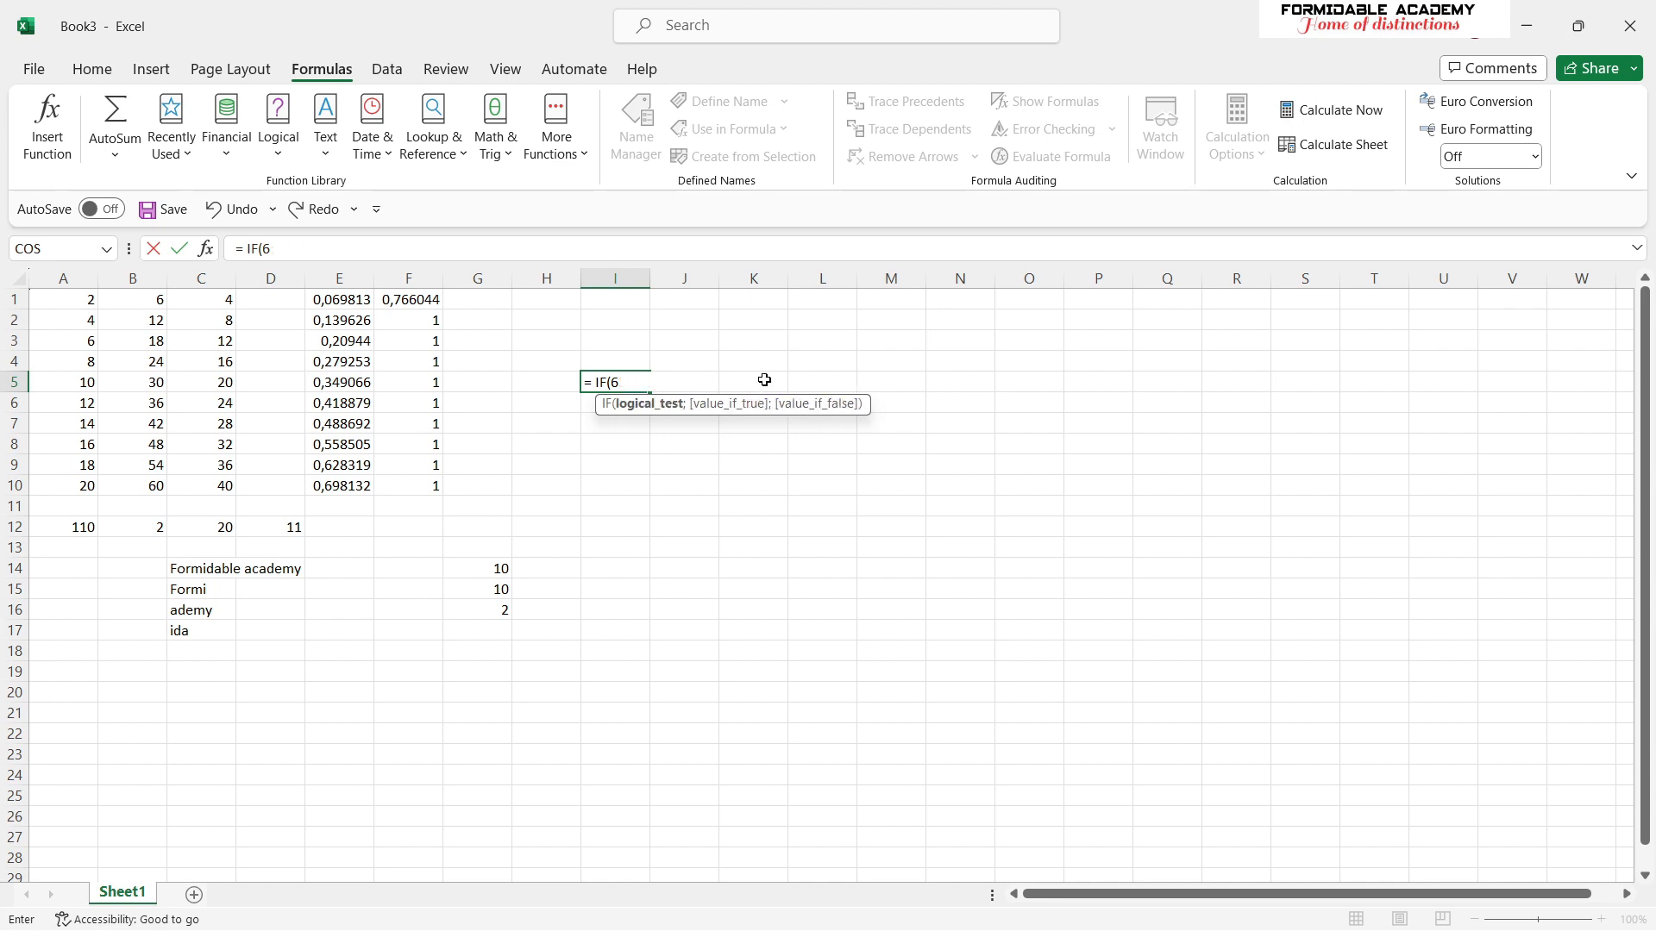
pyautogui.press('BackSpace')
pyautogui.press('BackSpace')
pyautogui.press('BackSpace')
pyautogui.press('BackSpace')
pyautogui.press('BackSpace')
pyautogui.press('BackSpace')
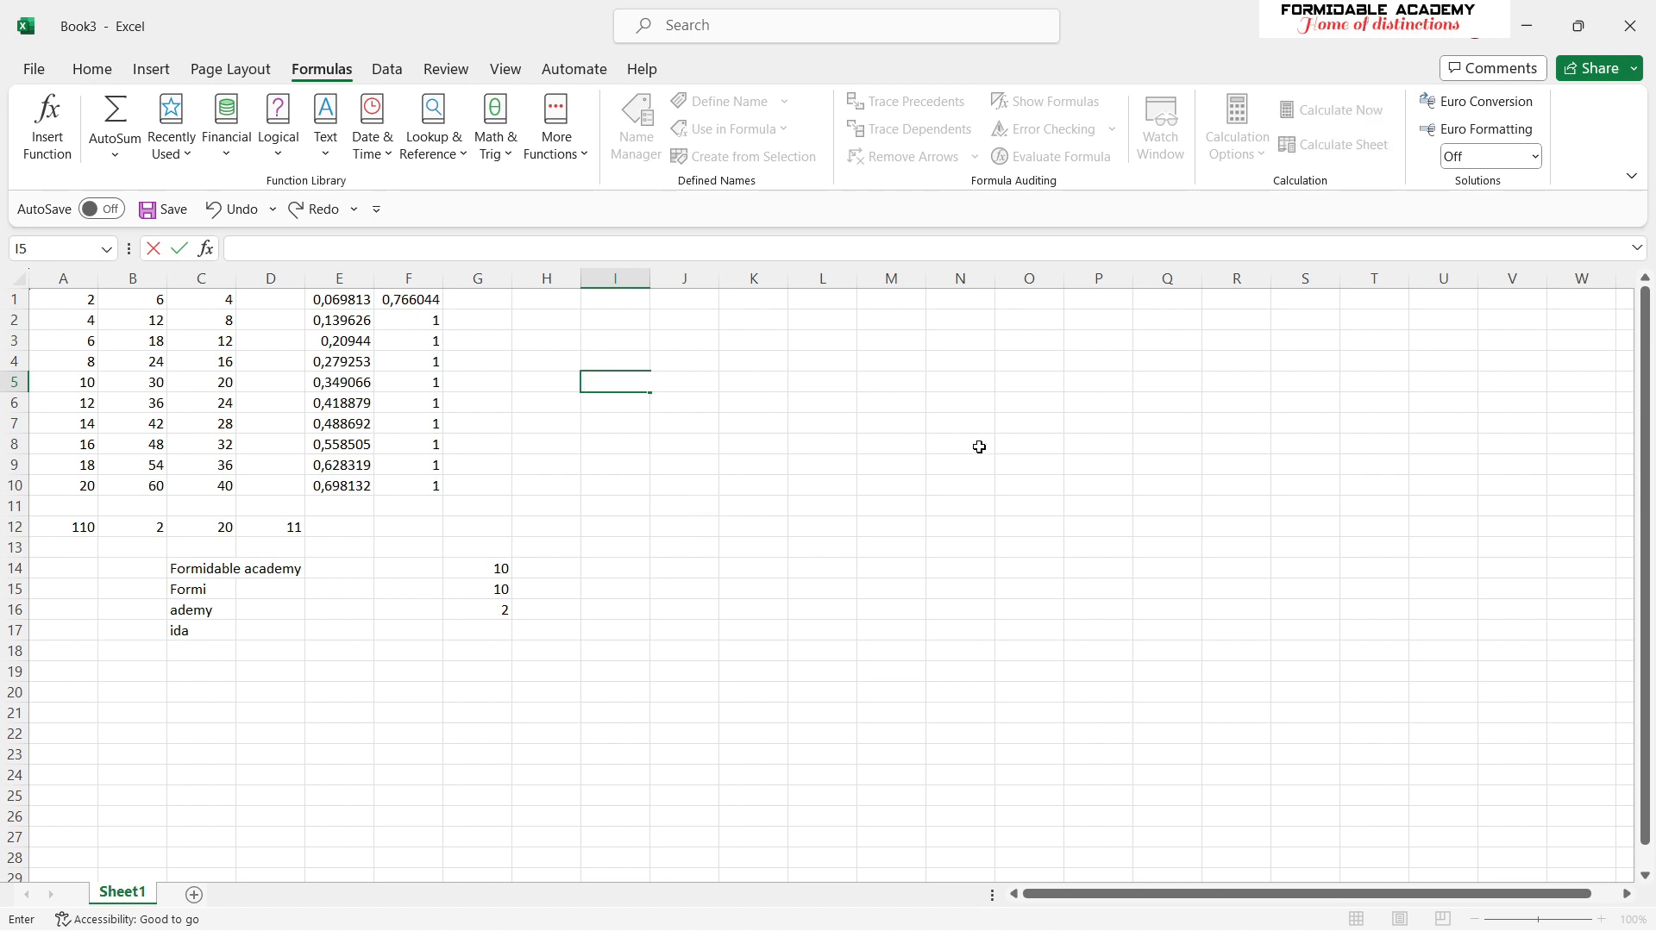